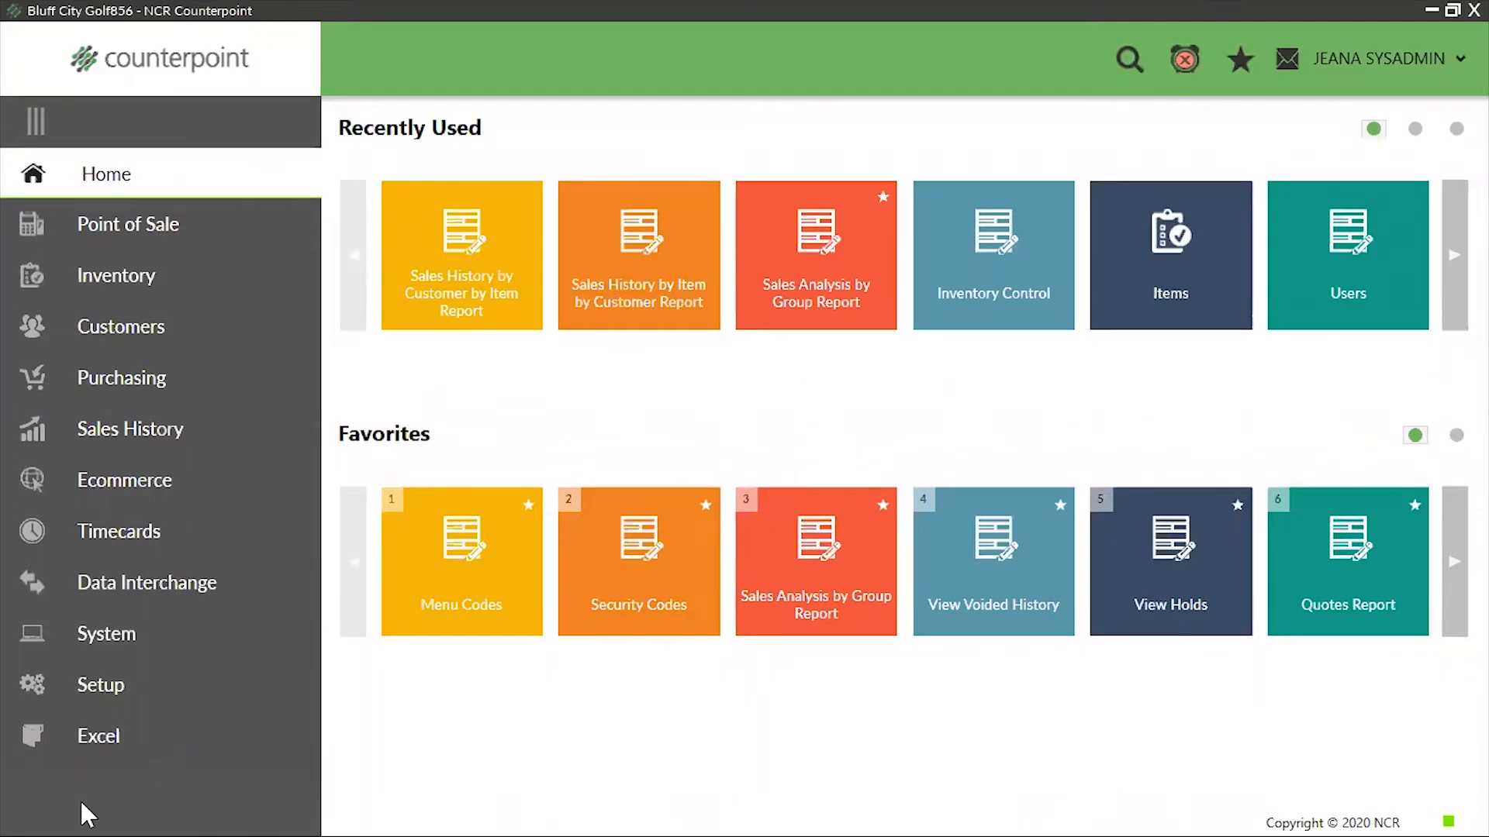
Look through the list of existing menu codes in the system setup and close the Menu Codes window
left_click(76, 684)
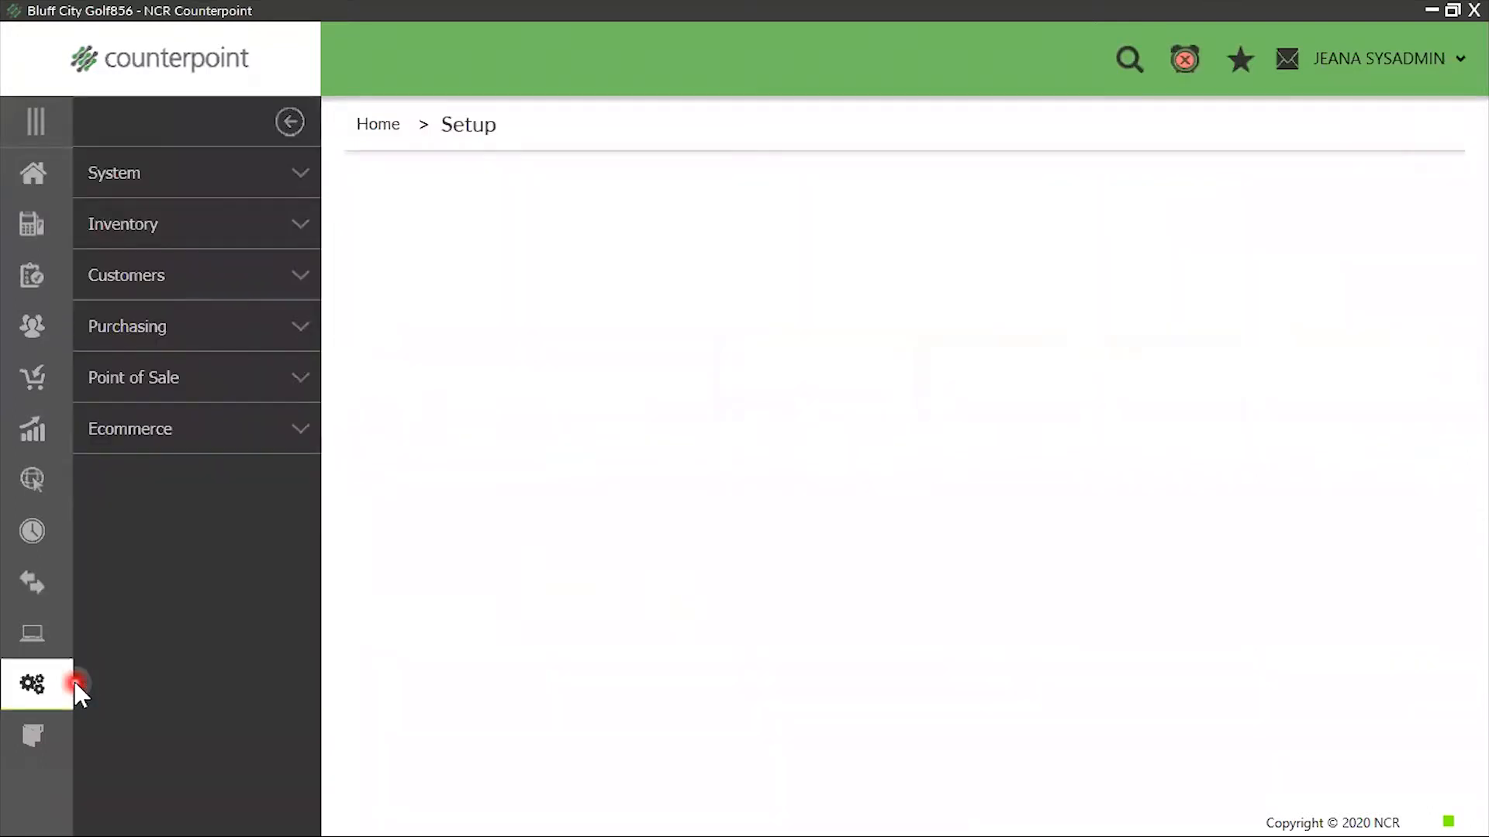
left_click(183, 172)
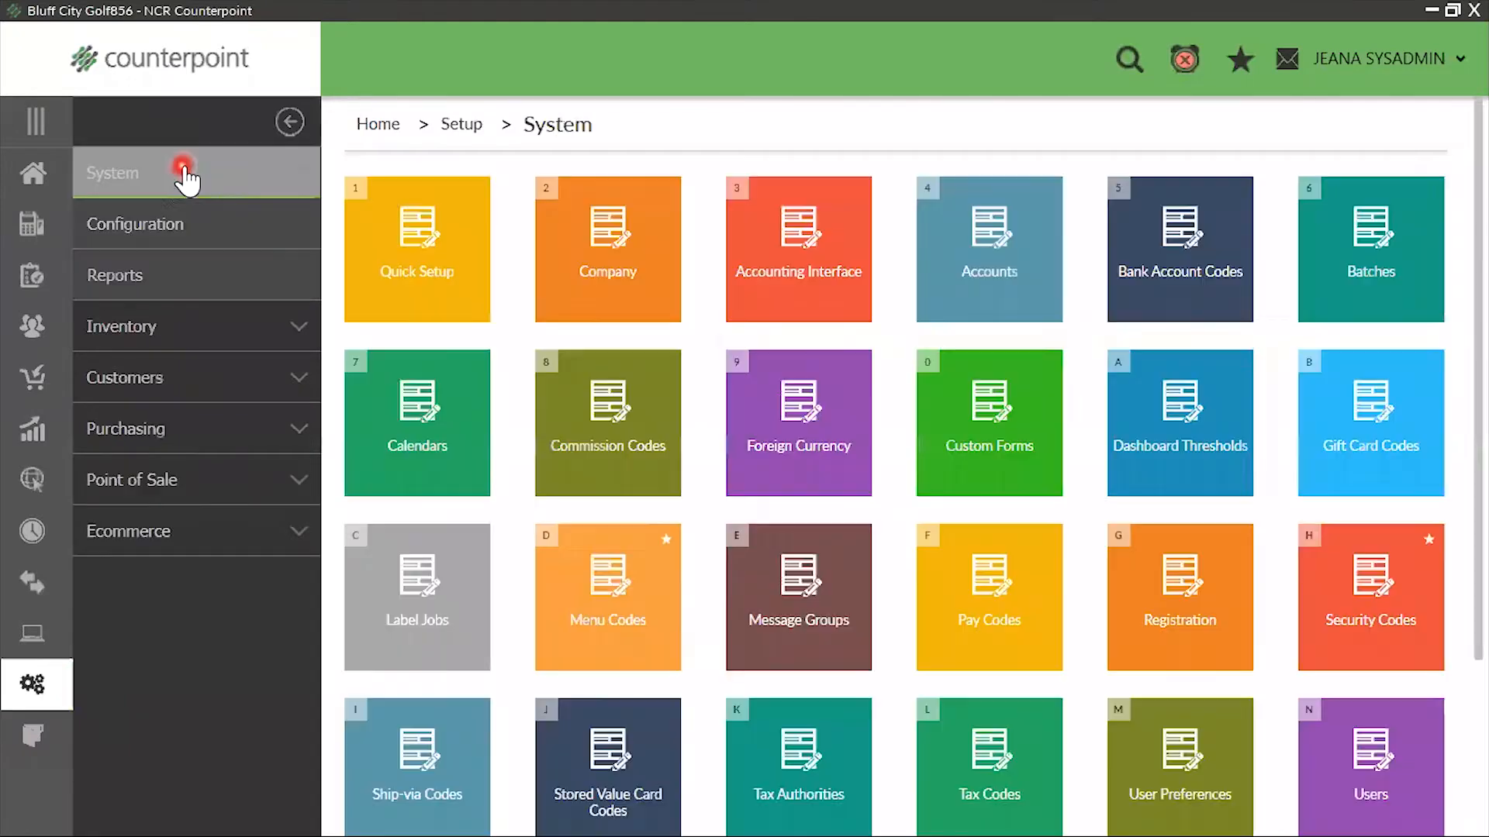
left_click(572, 618)
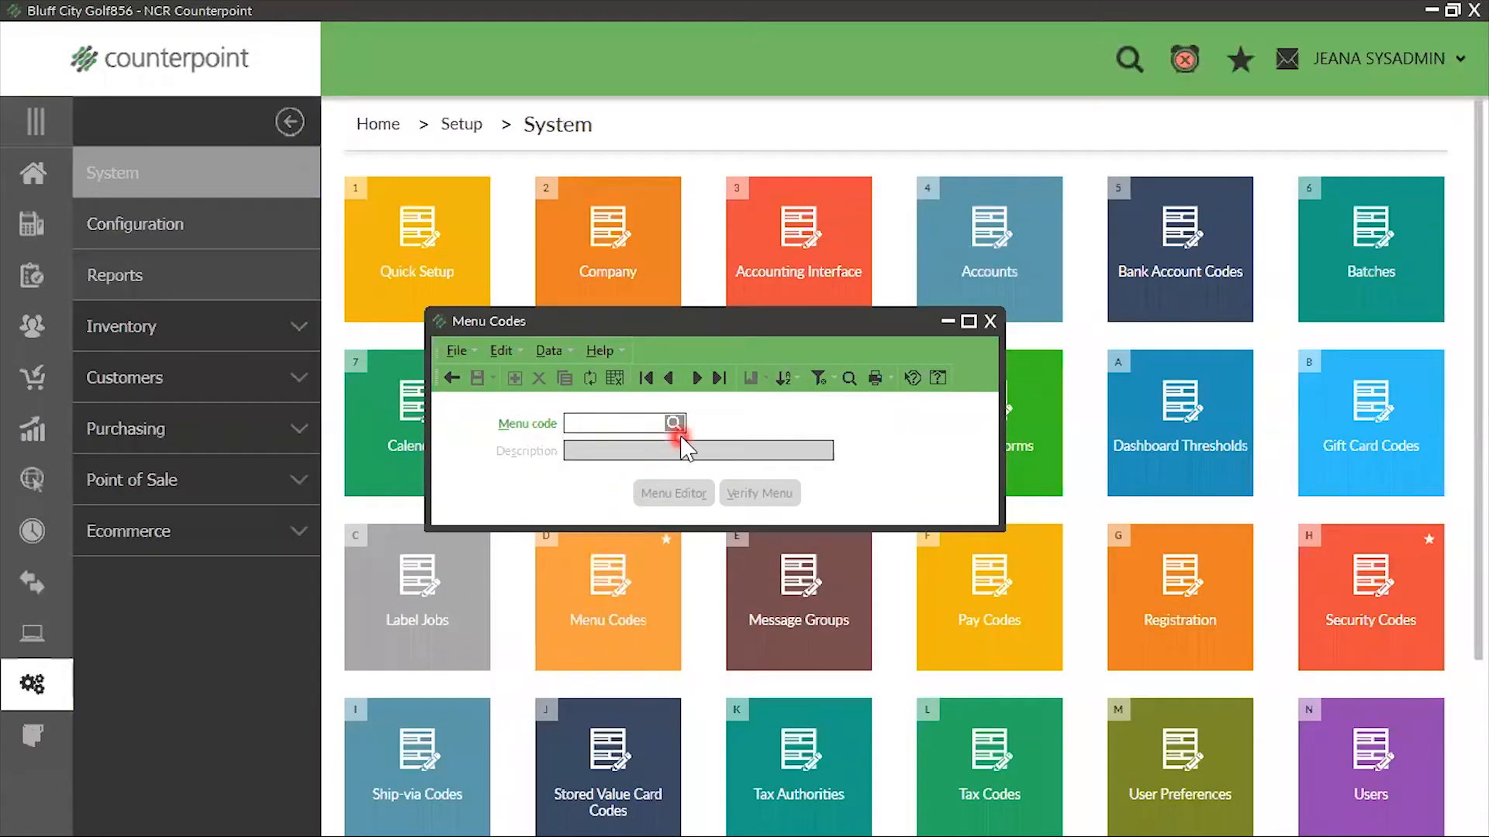
left_click(675, 424)
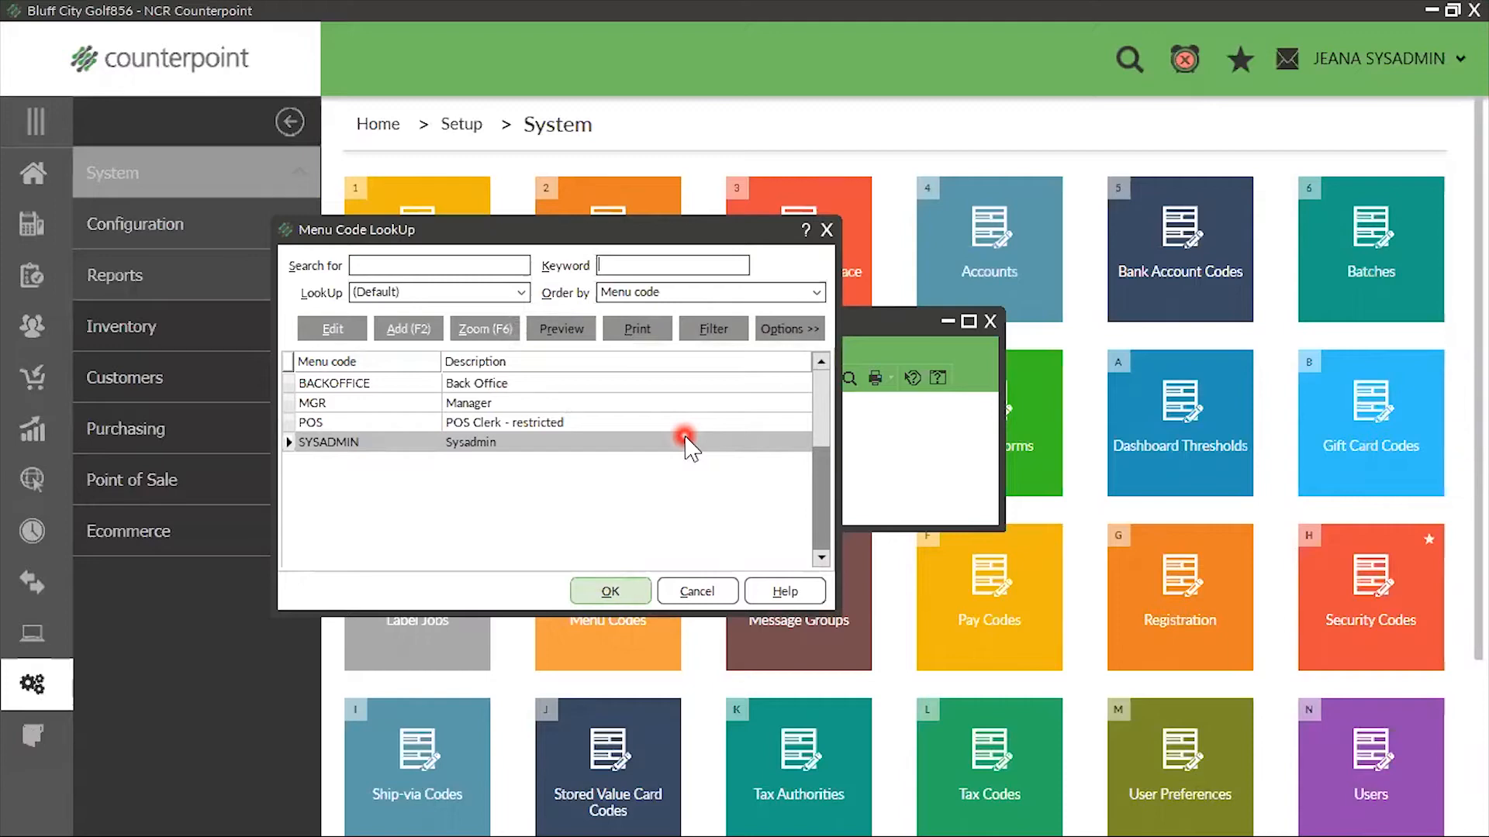
left_click(826, 230)
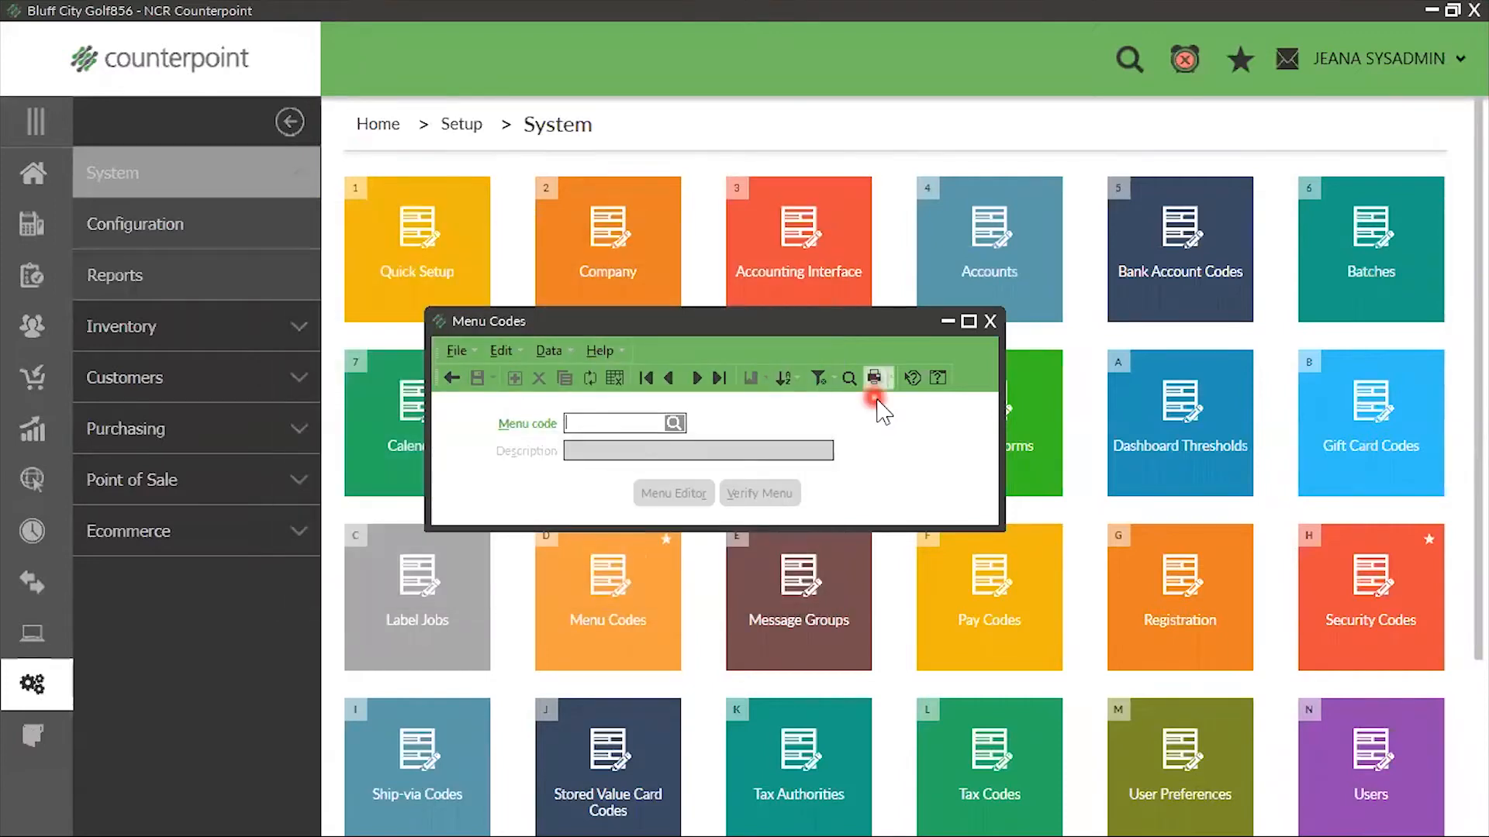
left_click(990, 322)
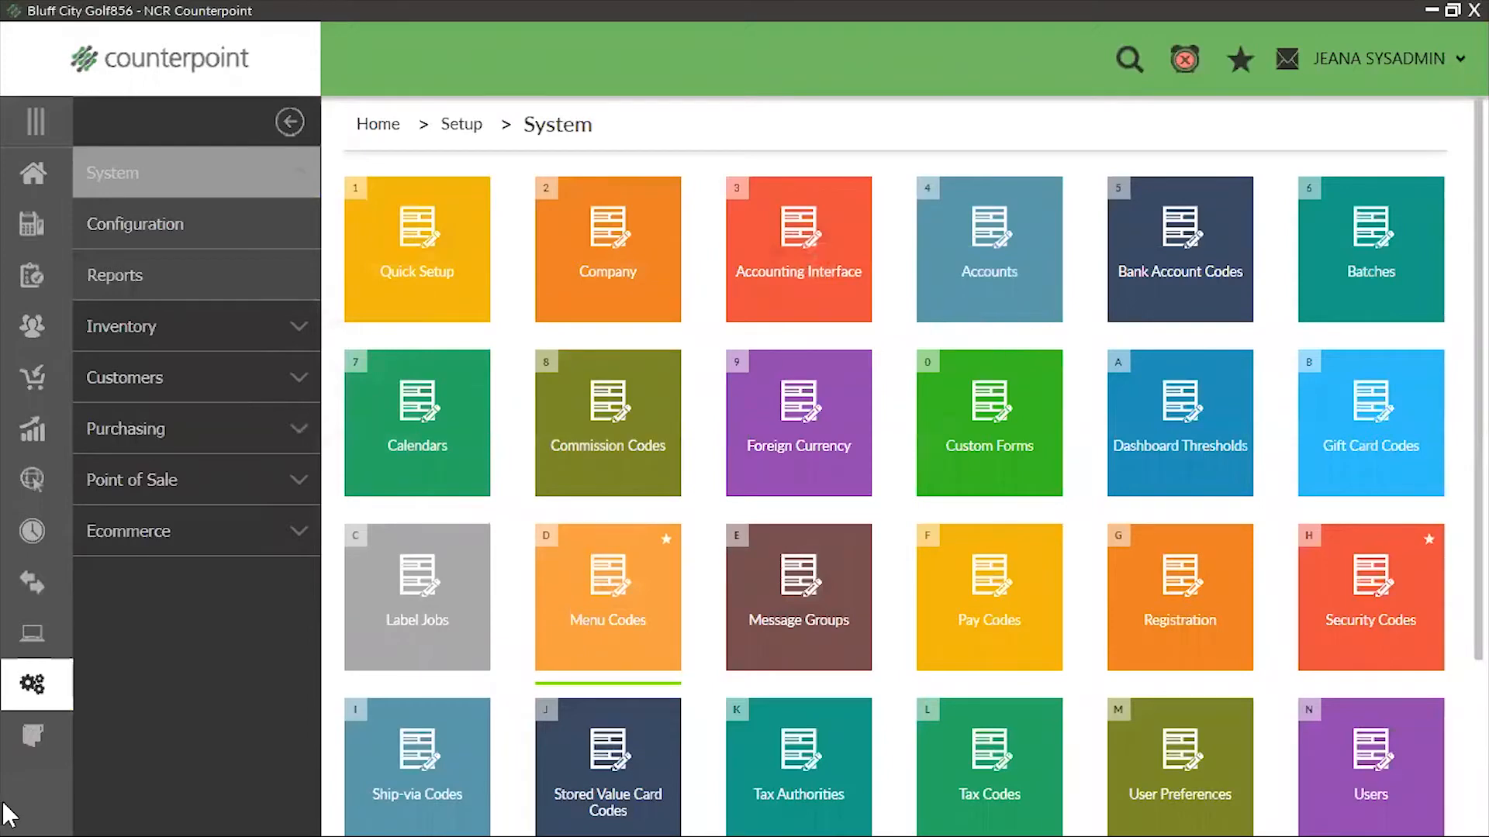
Open the SYSADMIN record in the system setup's Security Codes
left_click(38, 682)
left_click(128, 174)
left_click(1385, 615)
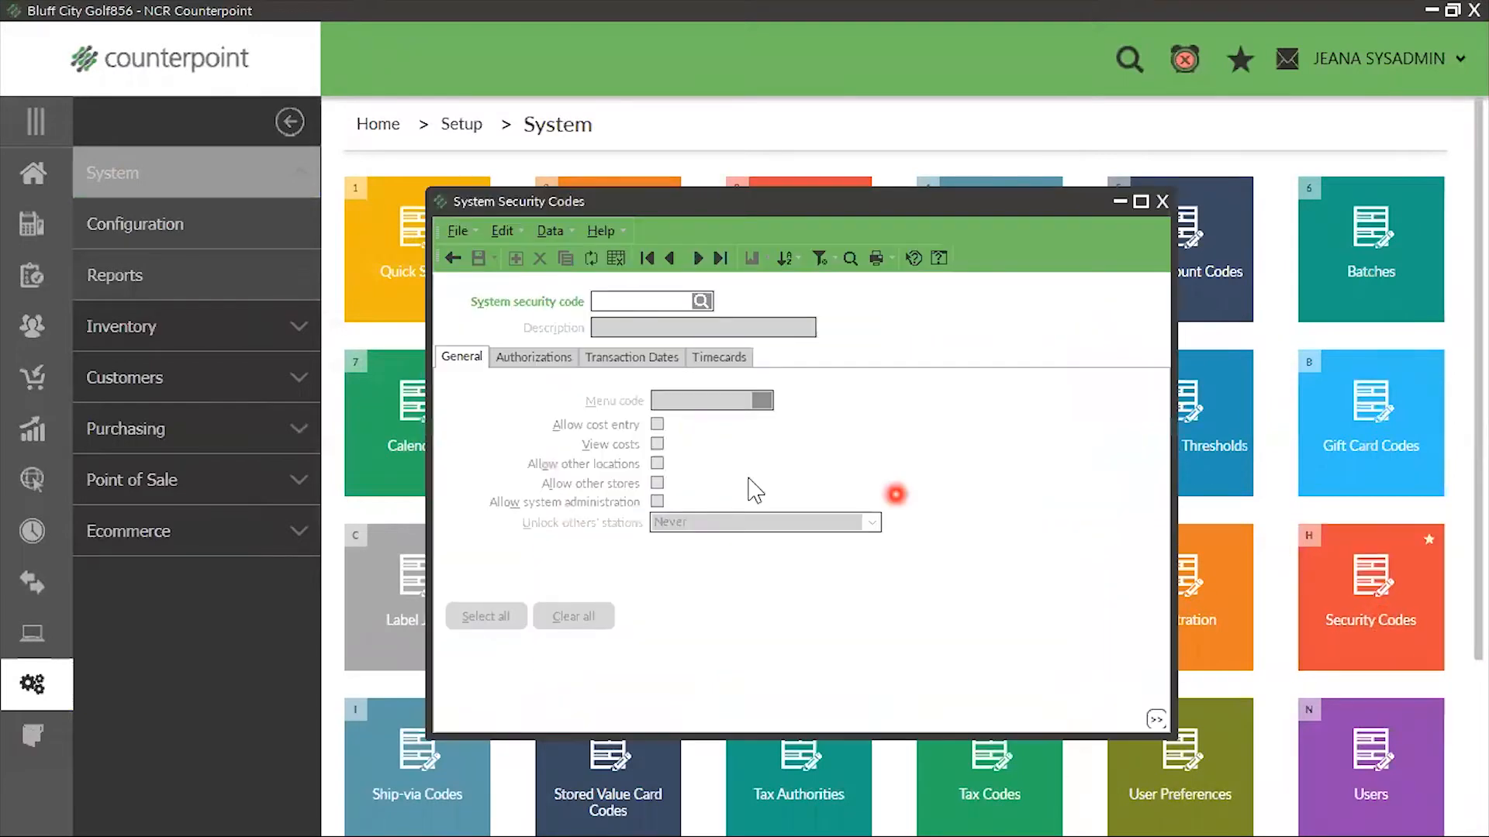
left_click(702, 302)
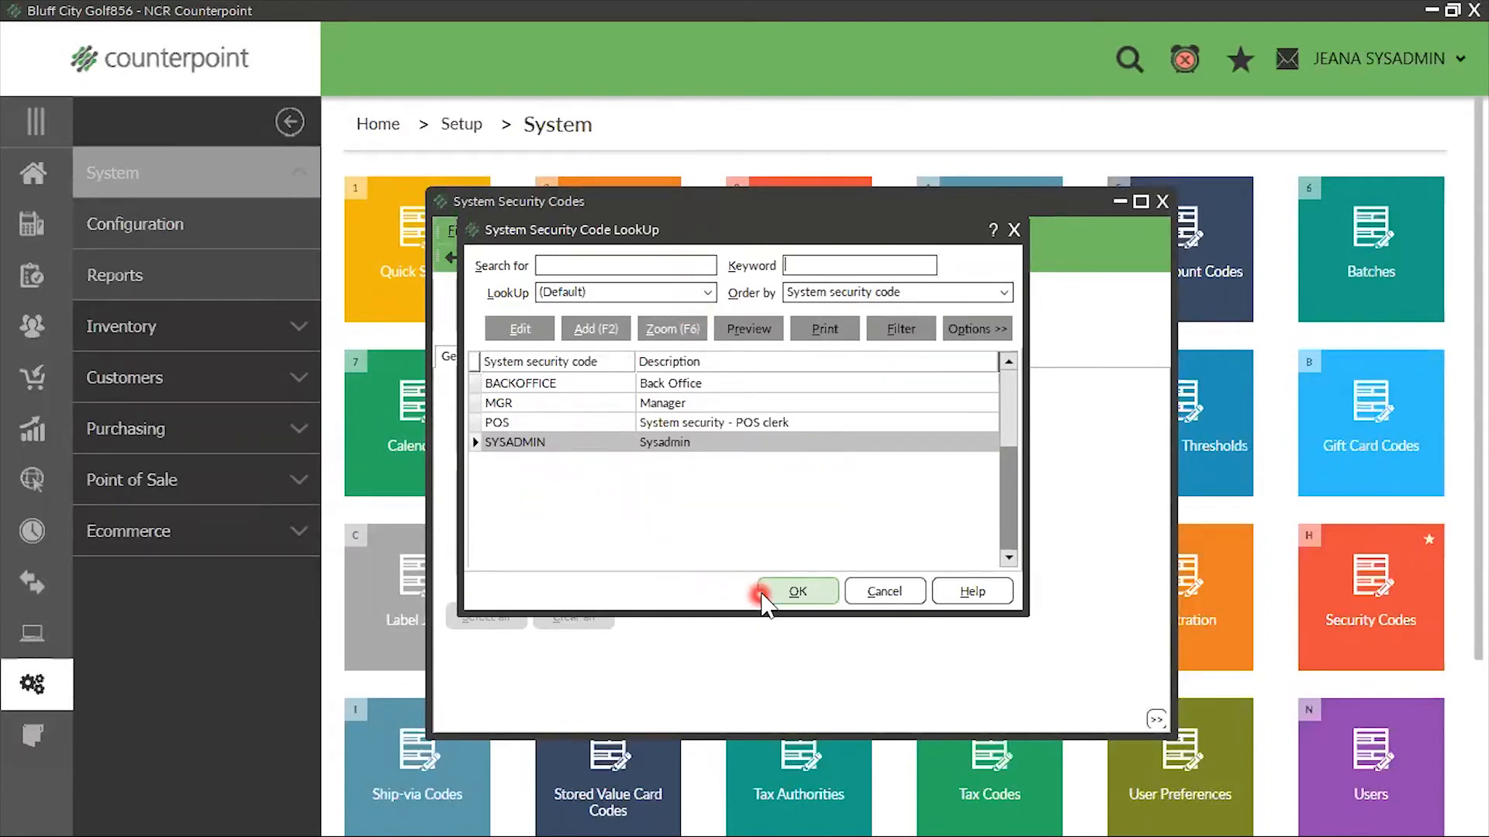
left_click(785, 597)
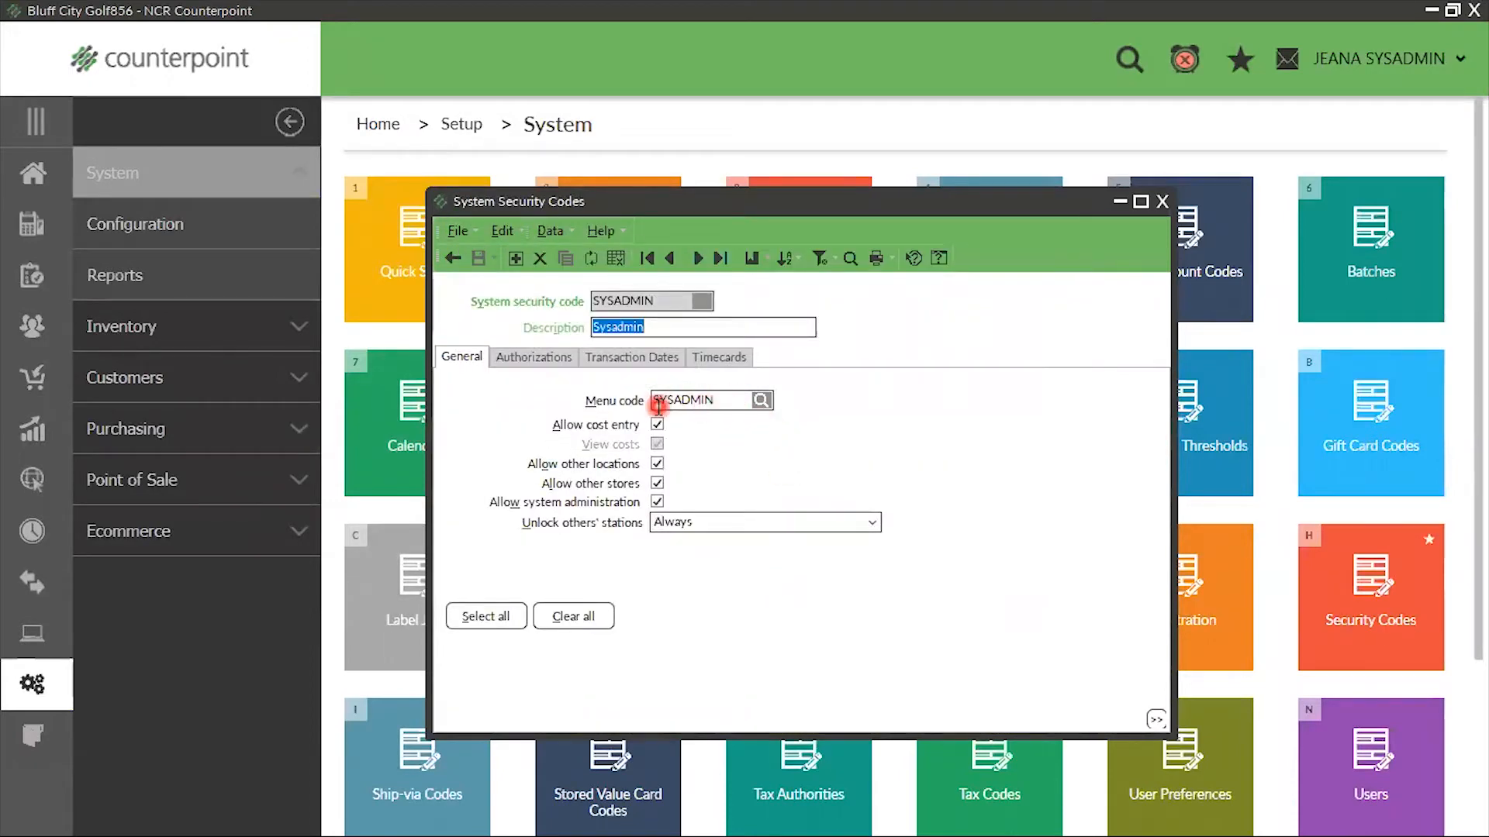
View the menu code record assigned to the SYSADMIN security code and close all the code windows
left_click(762, 400)
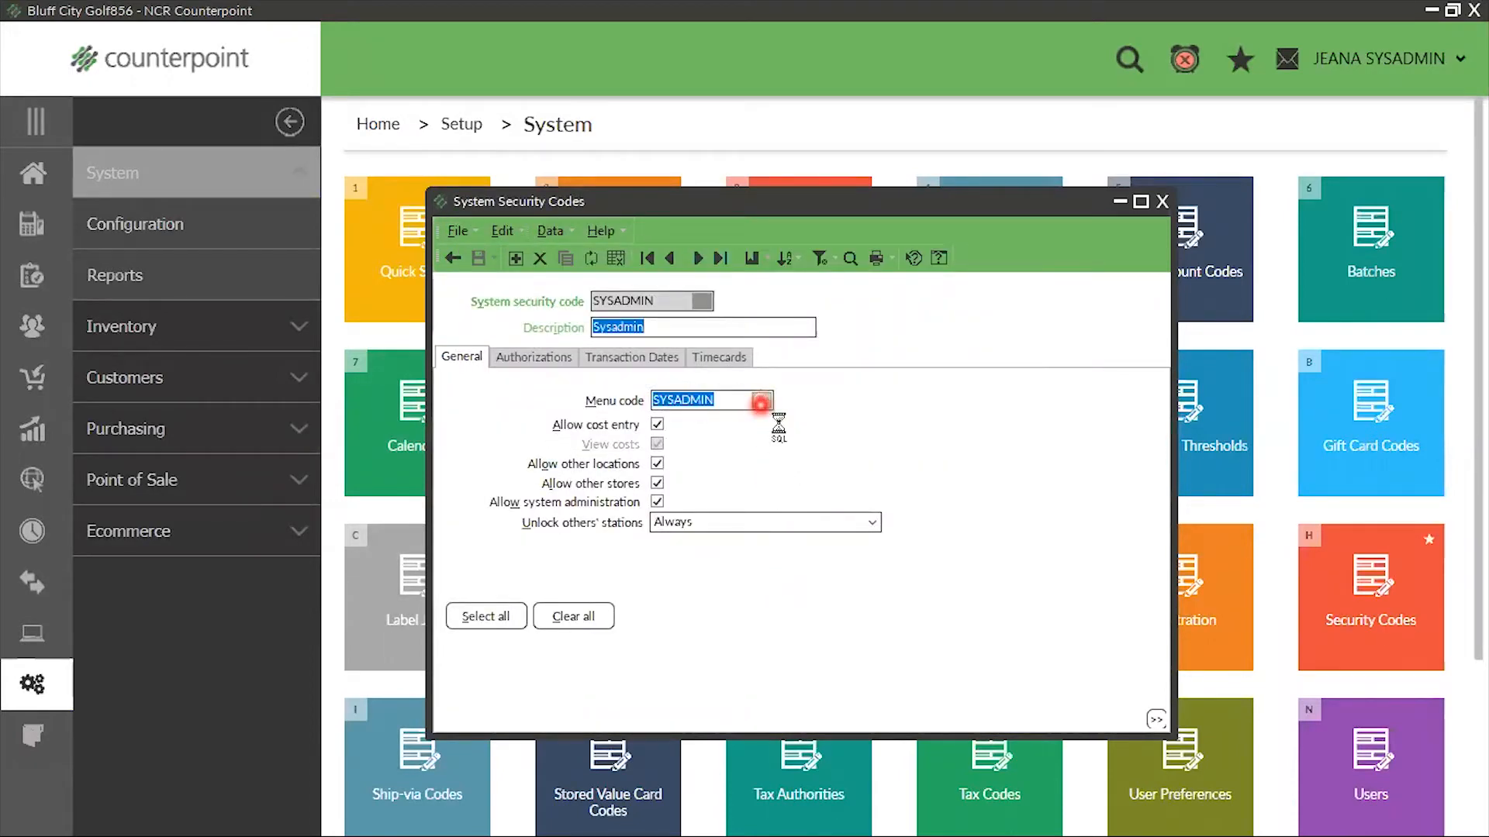
left_click(341, 331)
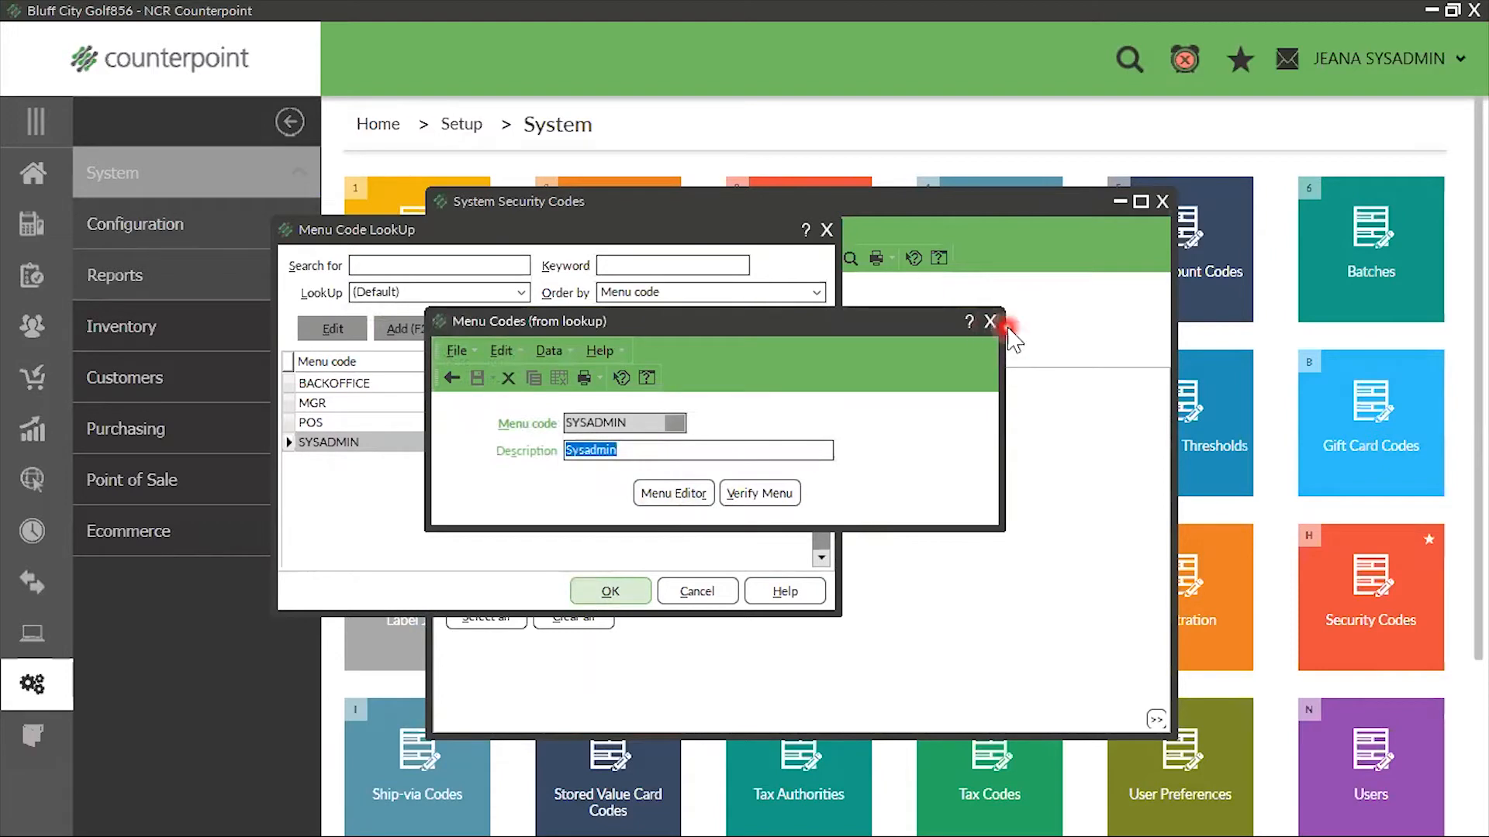
left_click(991, 321)
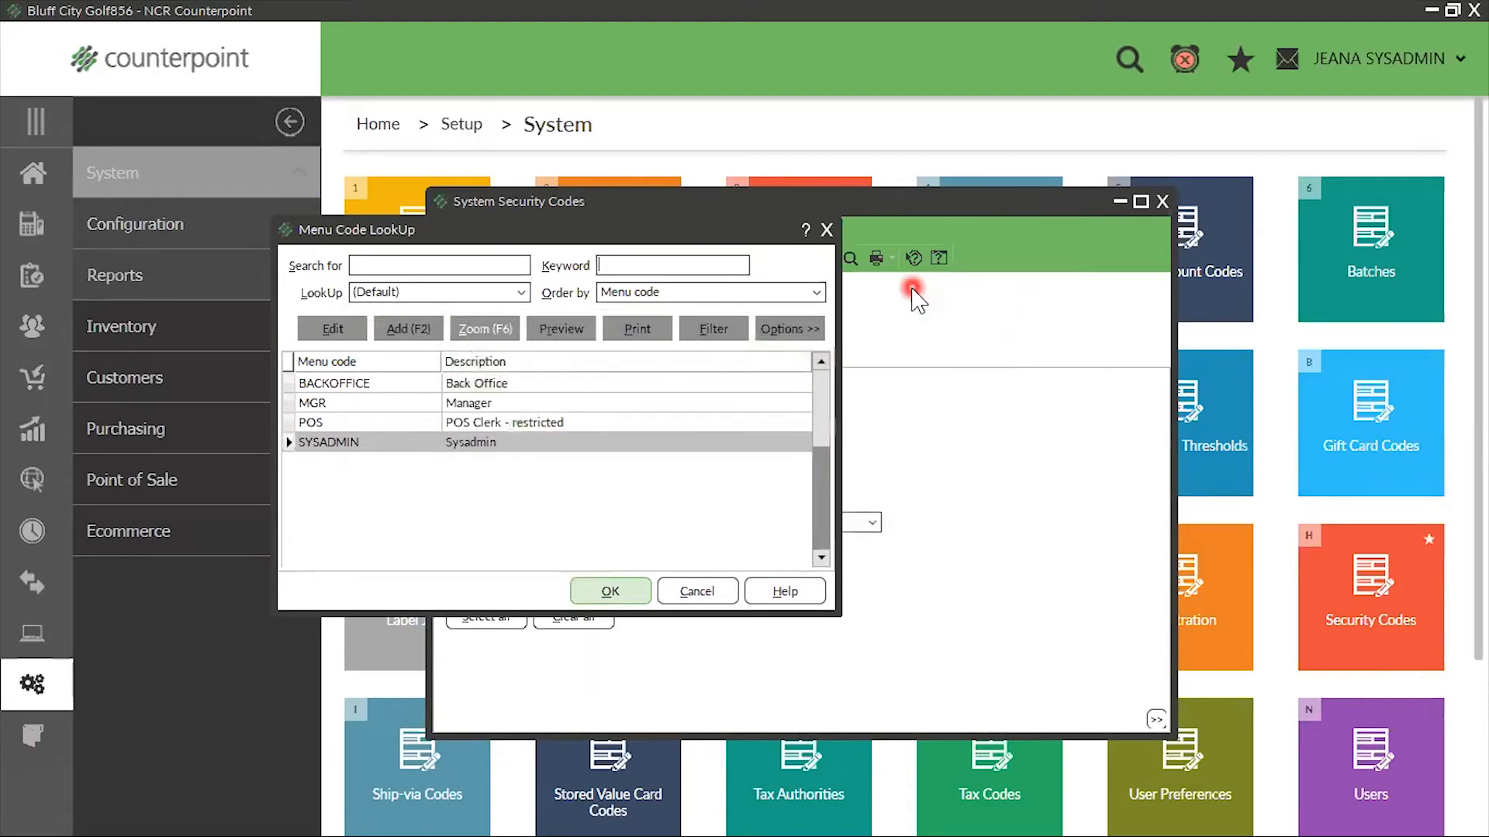
left_click(827, 230)
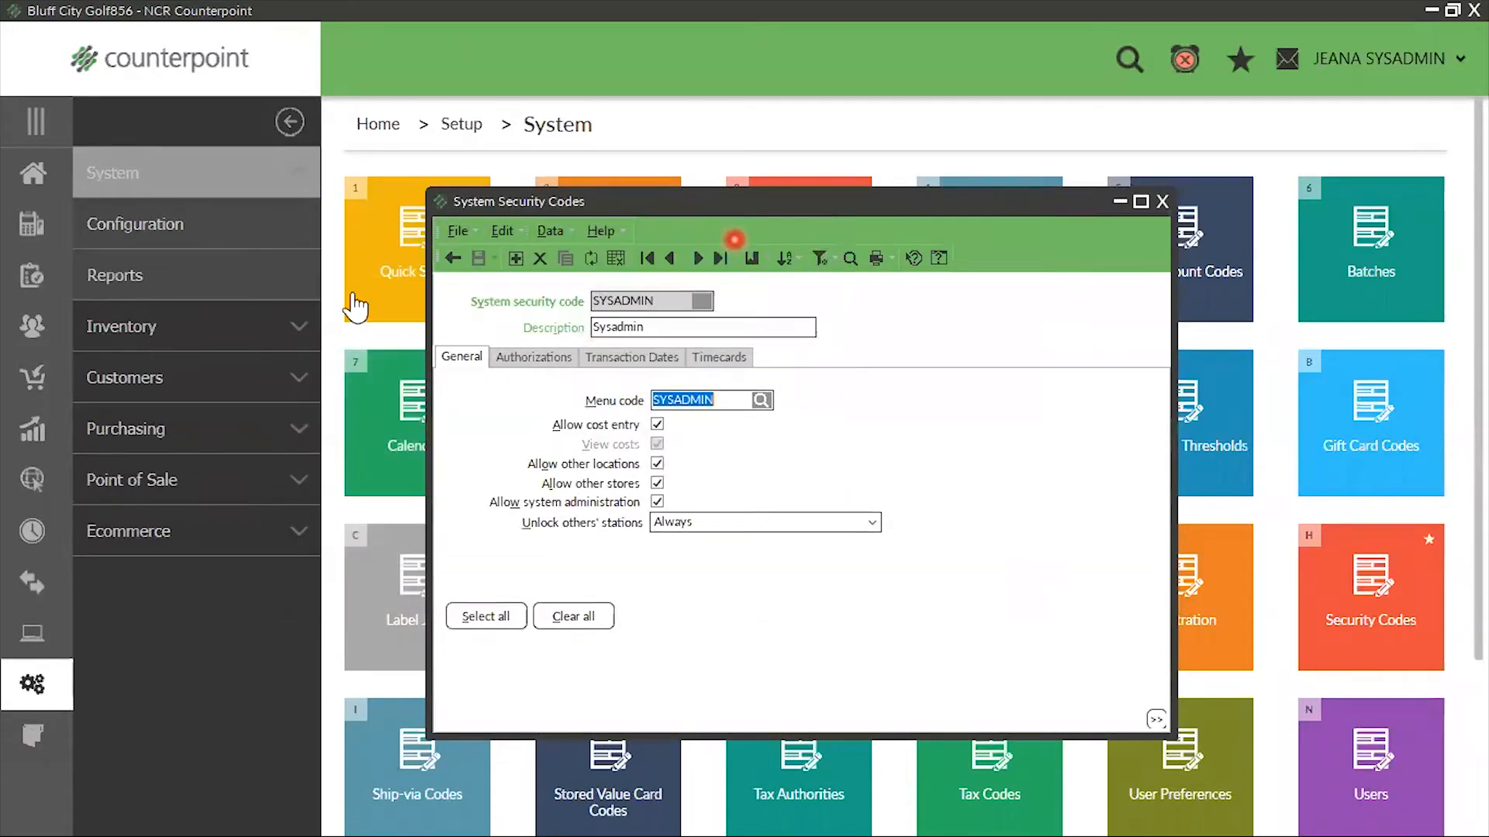
left_click(1162, 203)
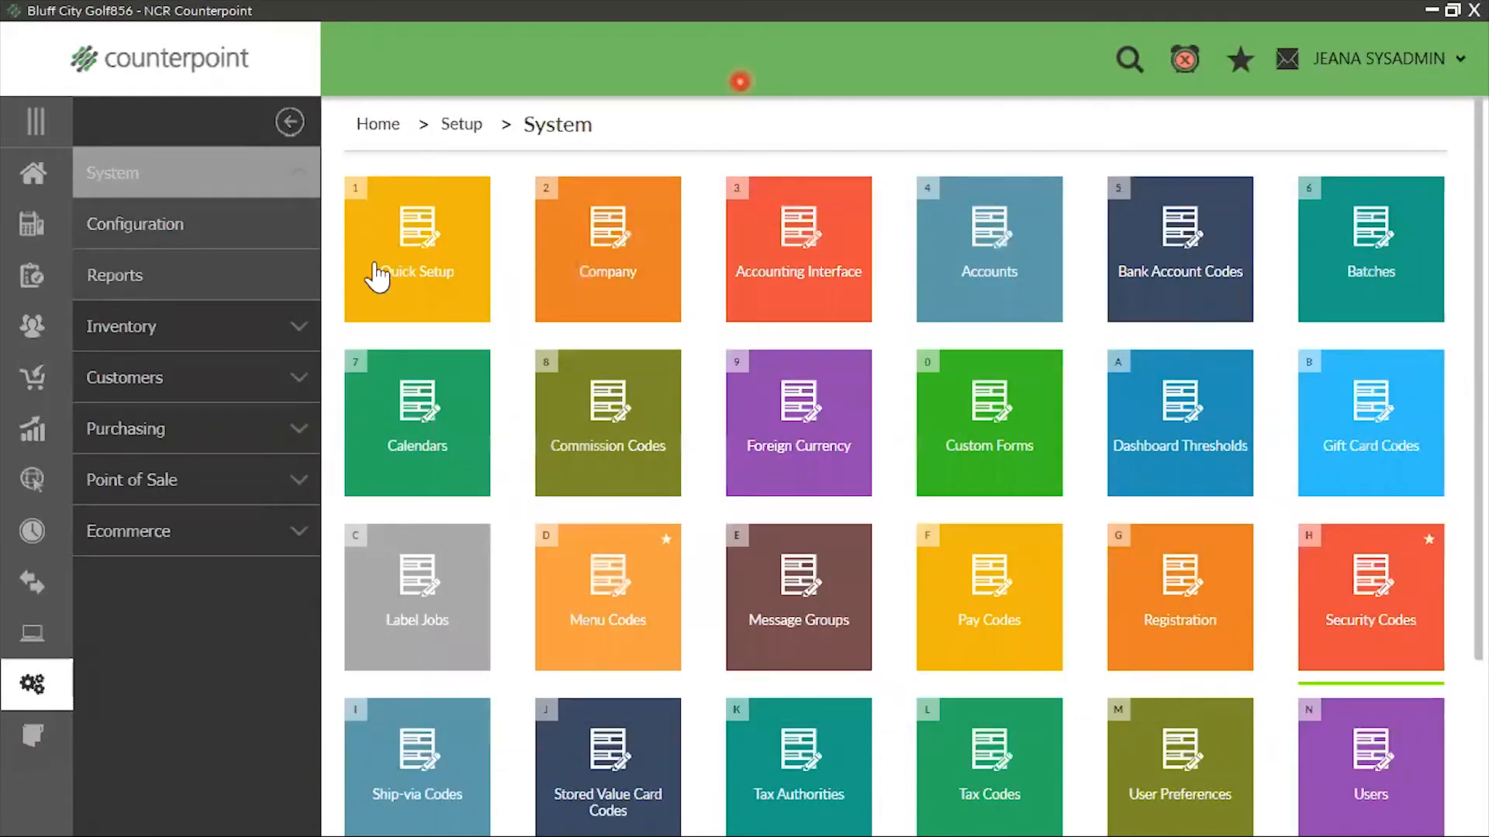
Open Users in the system setup and load the administrator's user record by entering the user ID
left_click(32, 684)
left_click(177, 190)
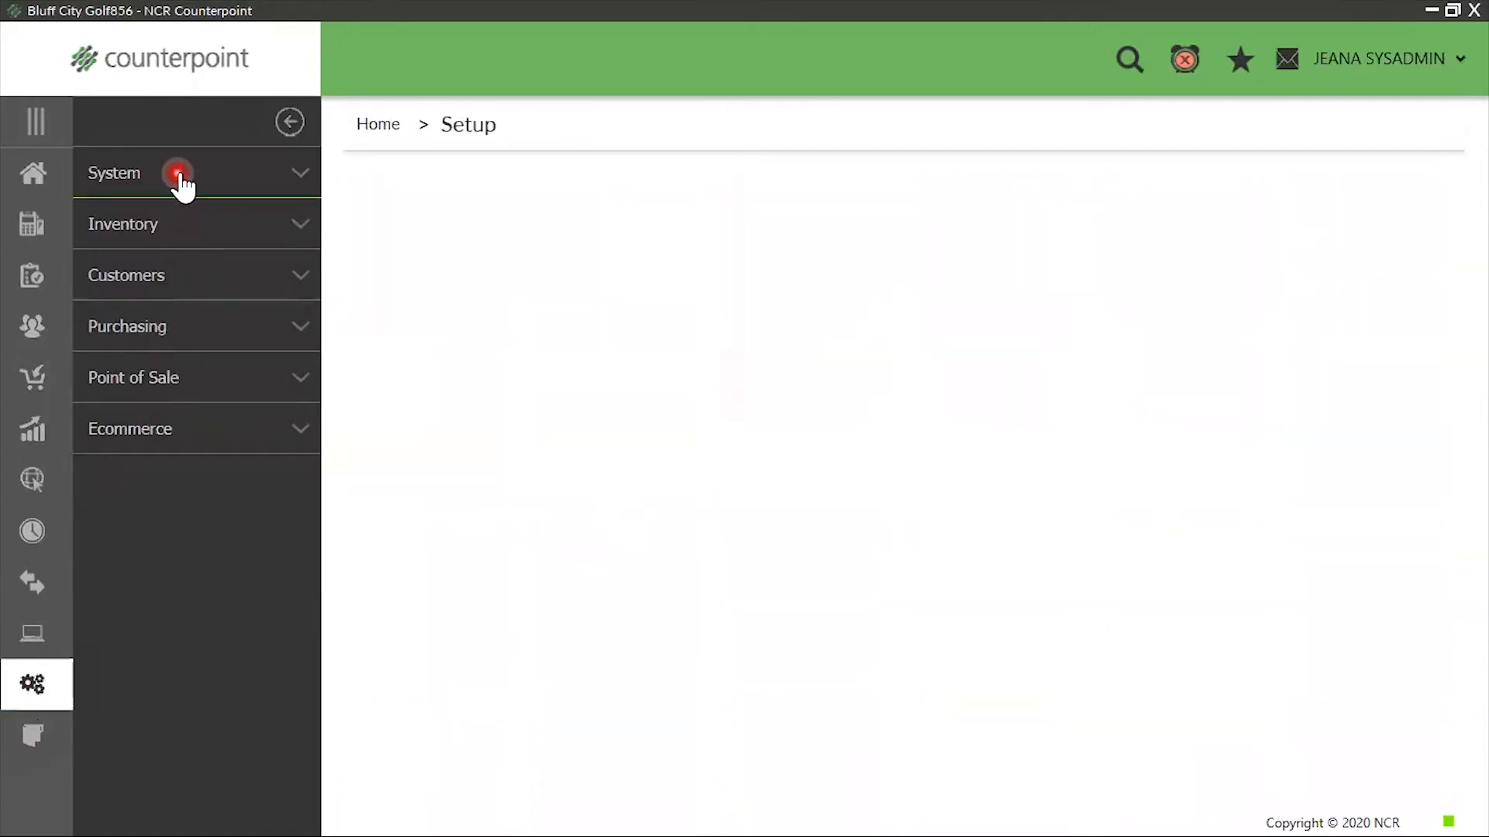
left_click(1356, 771)
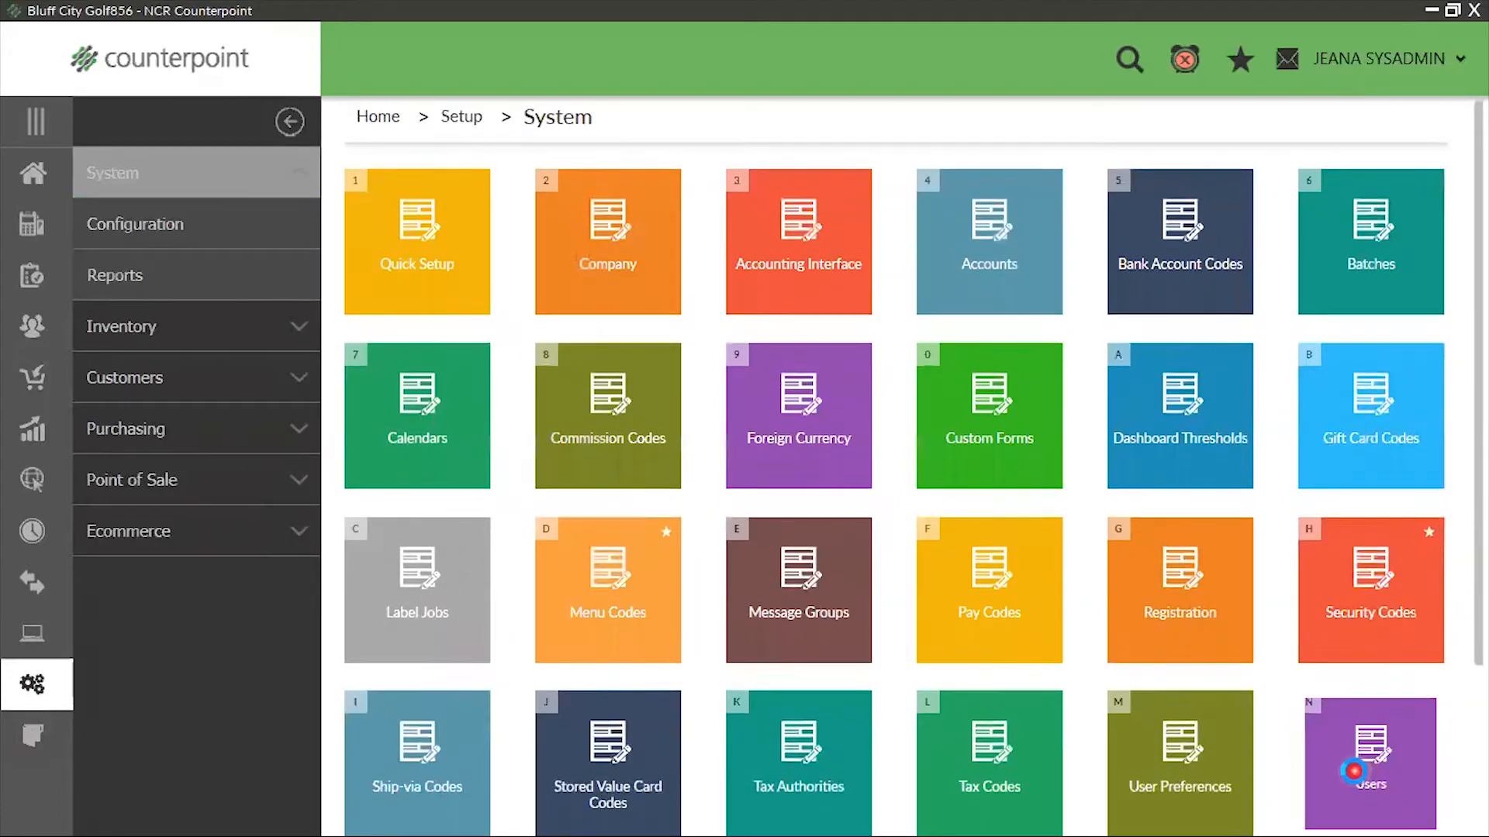
type("JEANA")
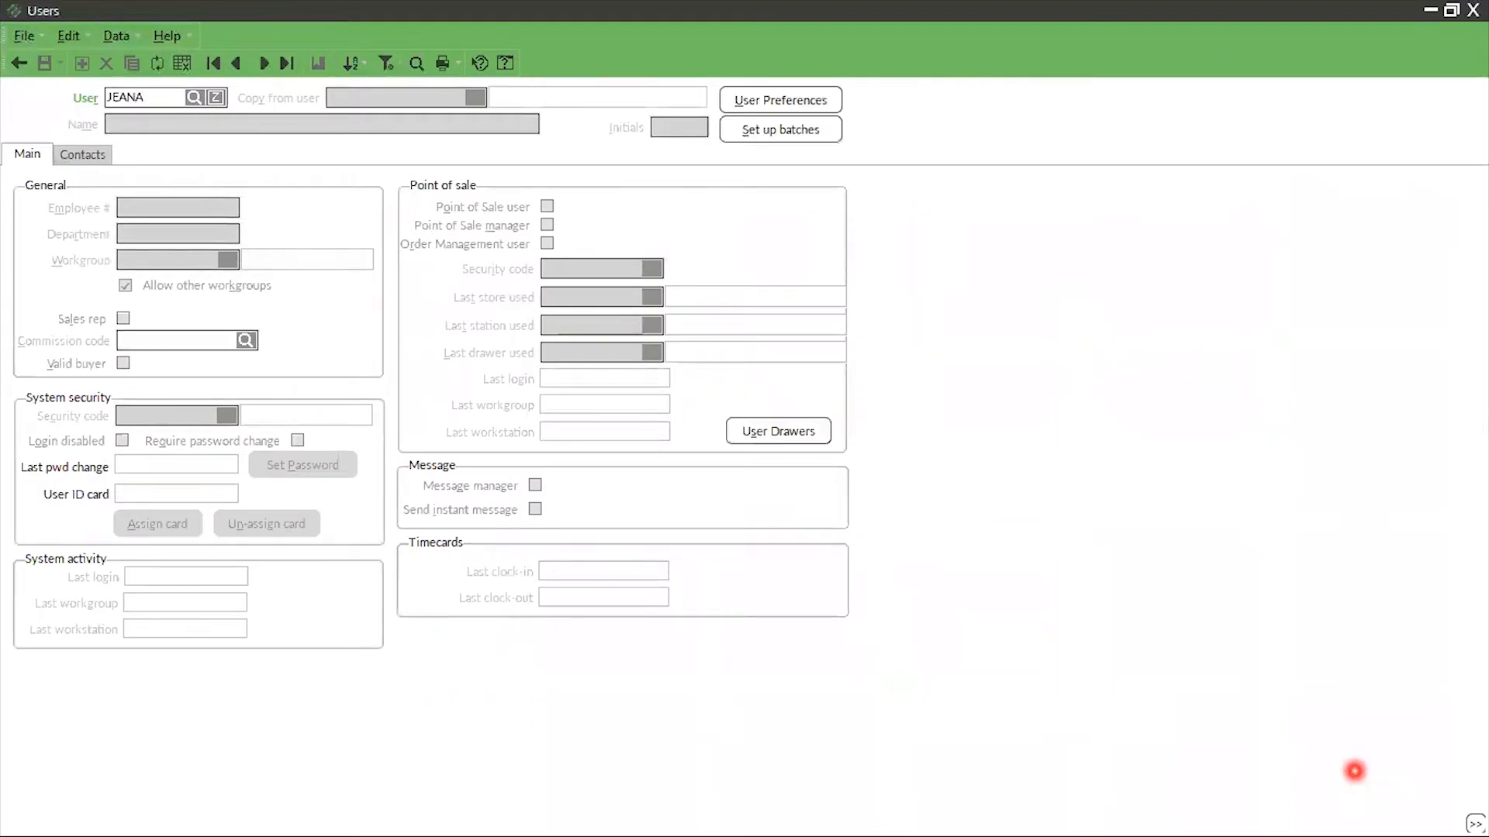
key("Tab")
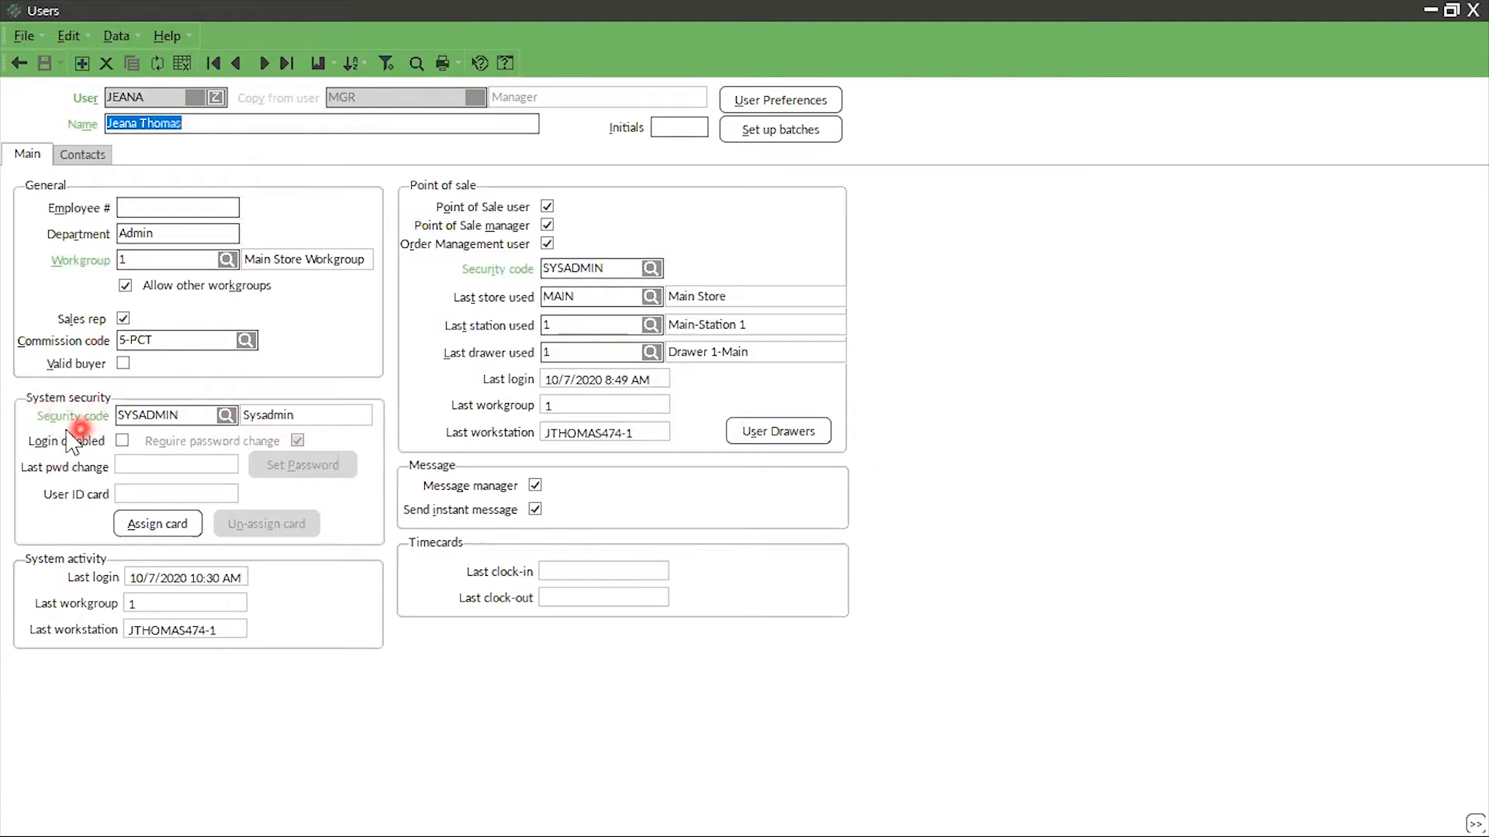
View the system security code record assigned to the user, then close it and the Users window
left_click(226, 416)
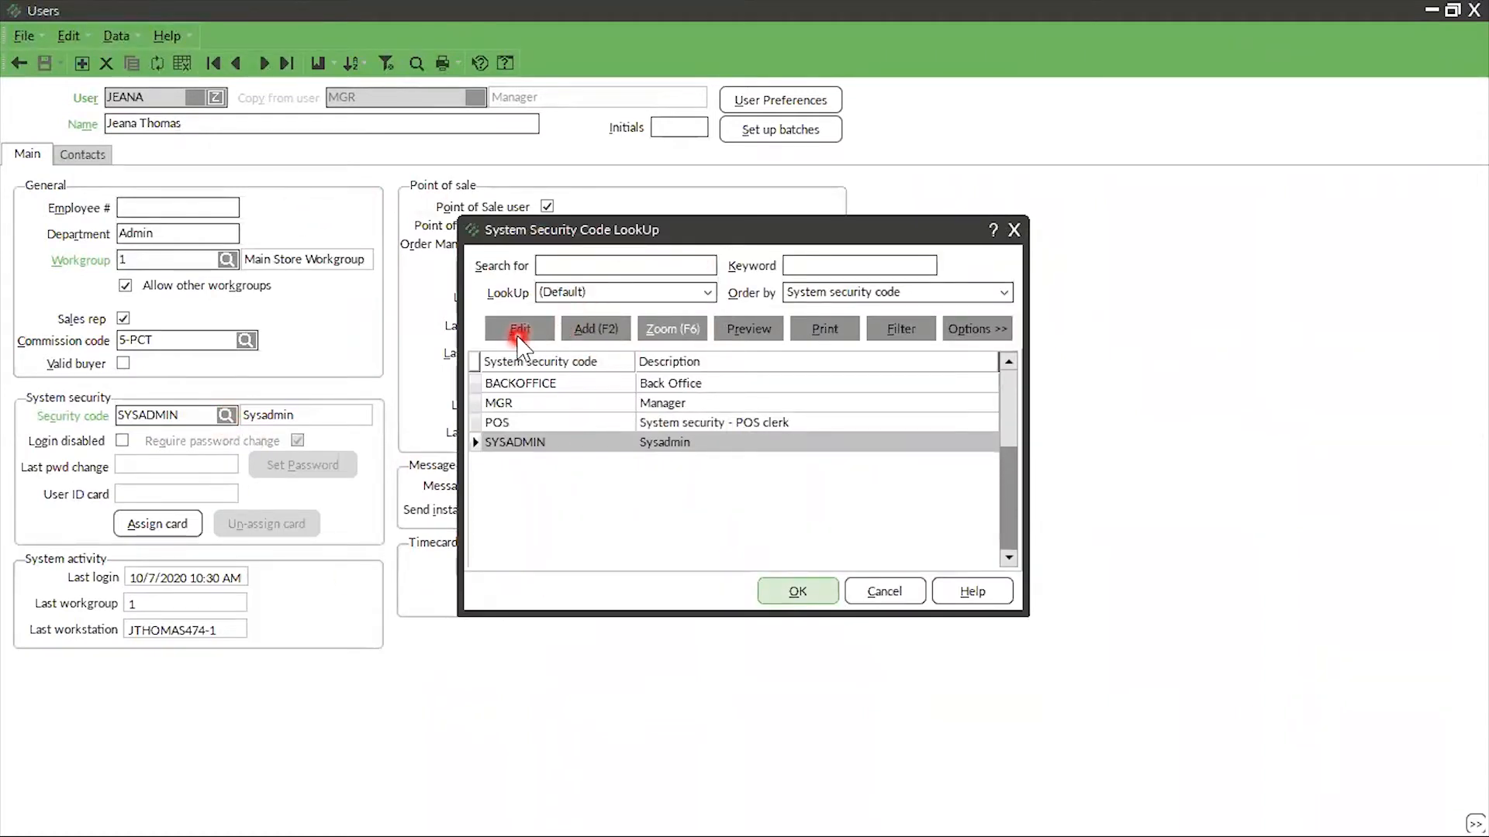
left_click(518, 335)
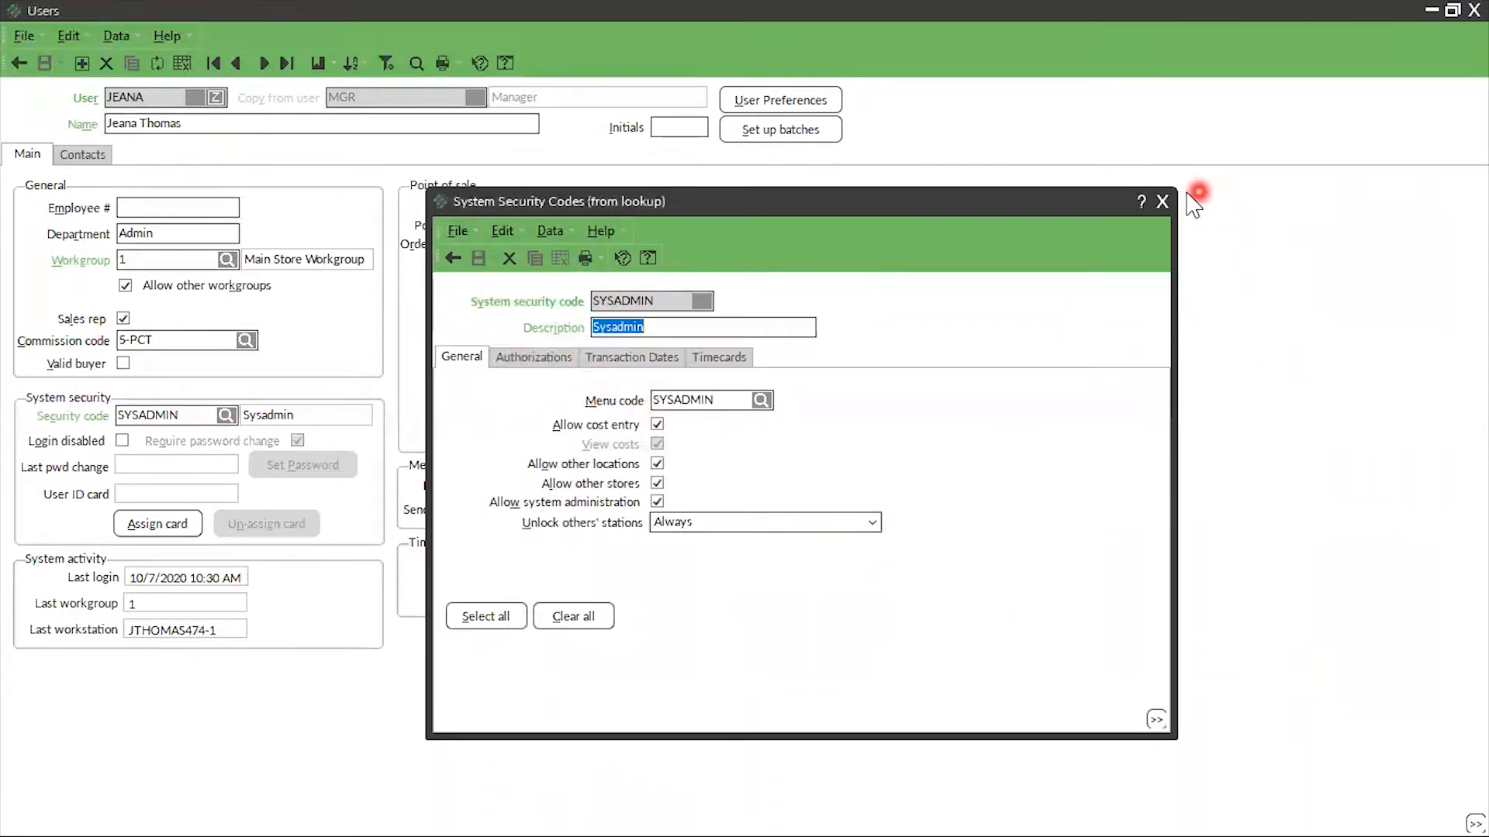
left_click(1156, 199)
left_click(1014, 229)
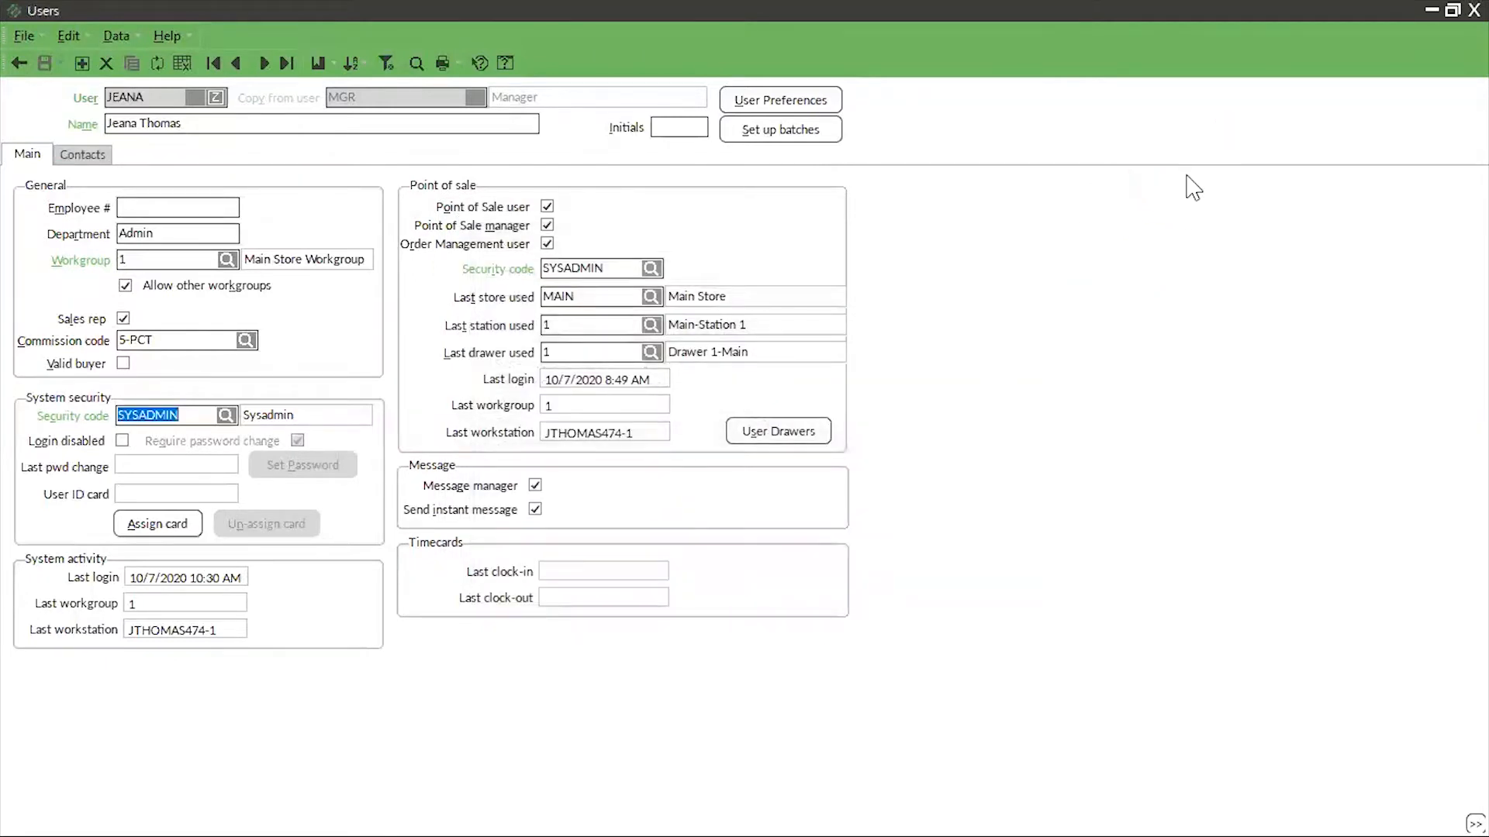
left_click(1175, 428)
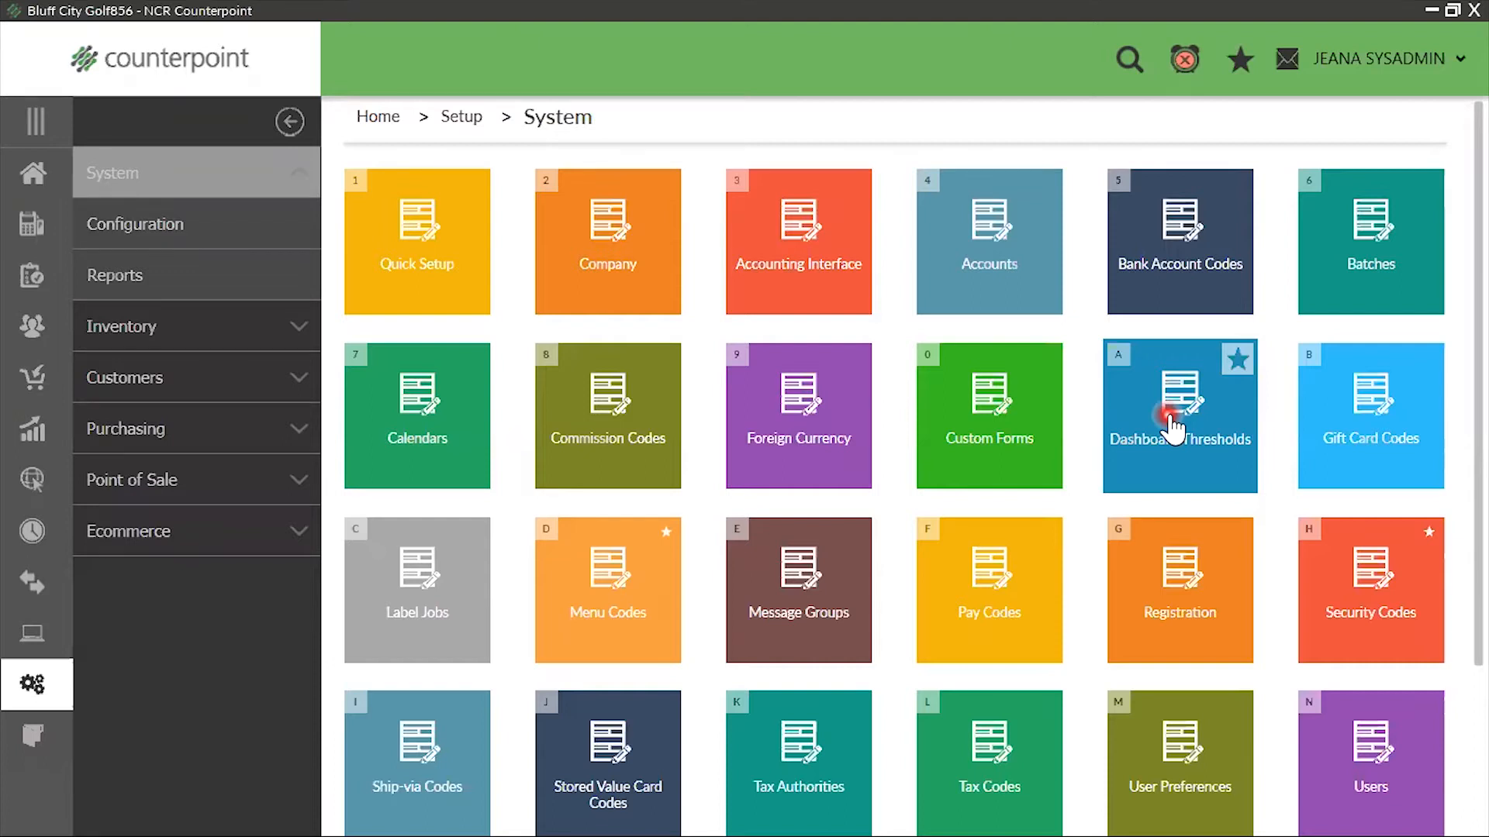
Load the SYSADMIN menu code and open its custom menu in the Menu Editor
left_click(630, 609)
left_click(674, 423)
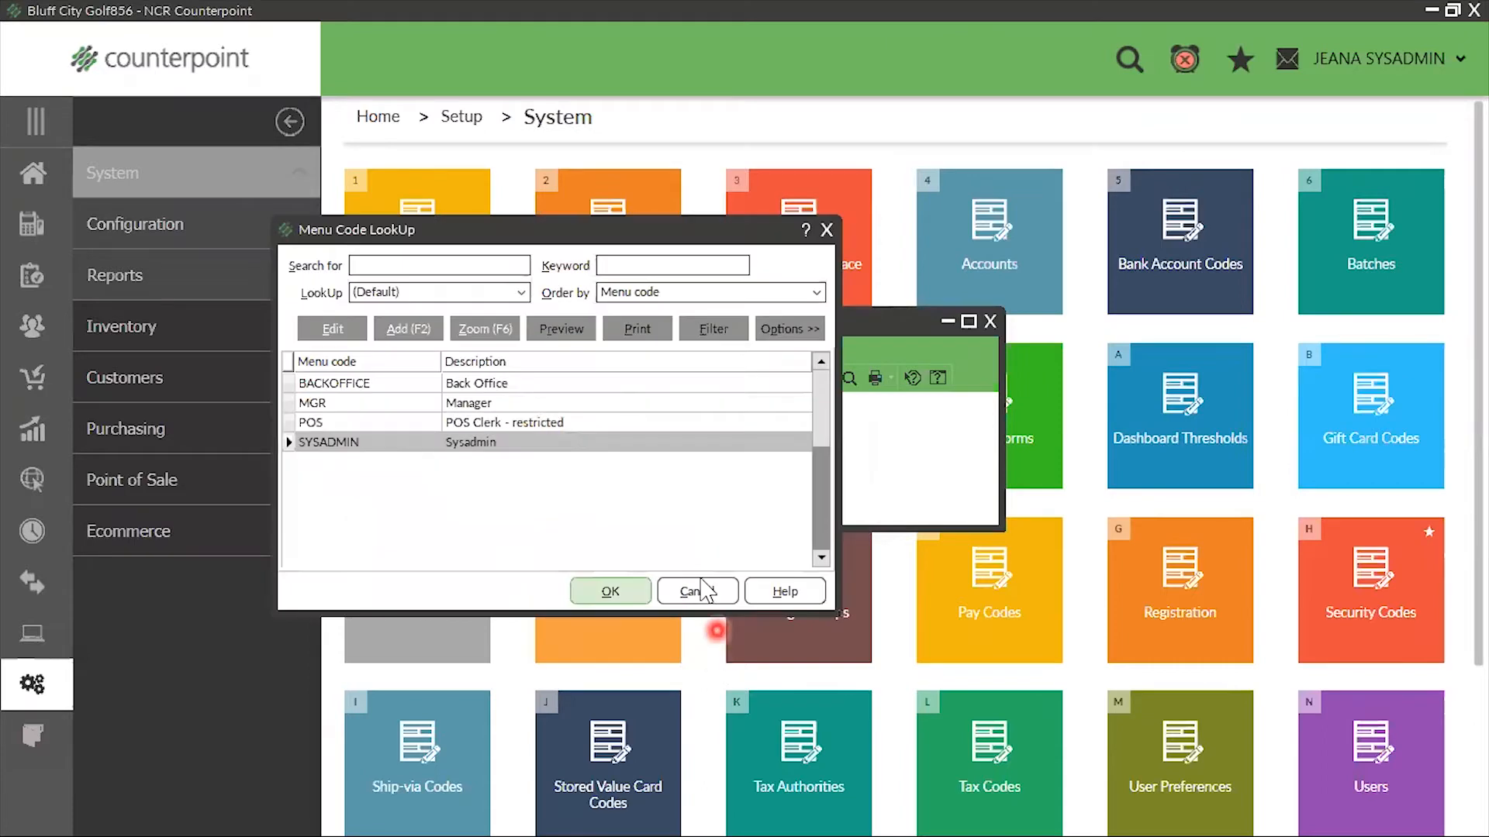
left_click(609, 591)
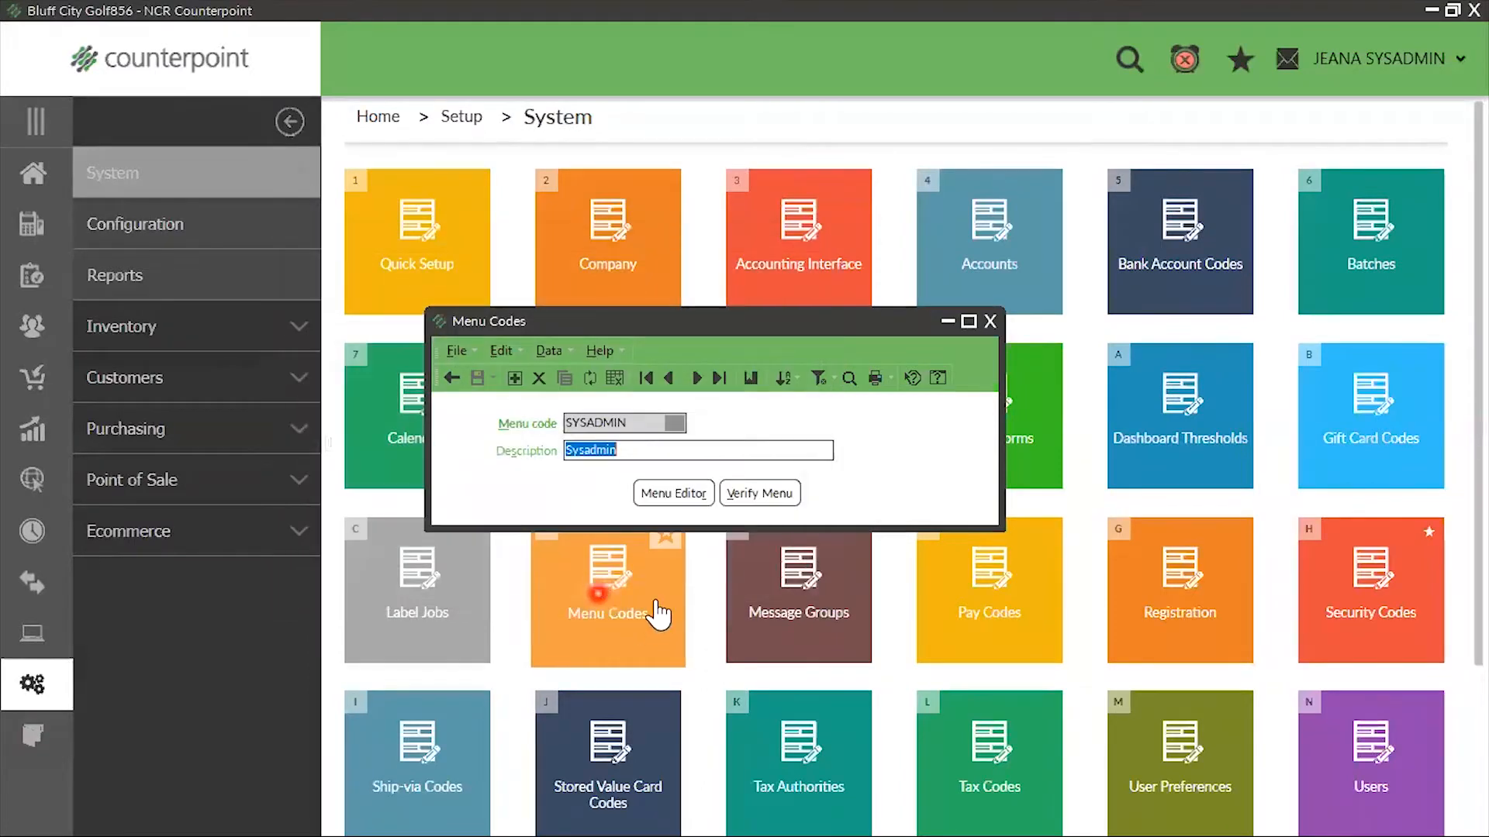
left_click(671, 491)
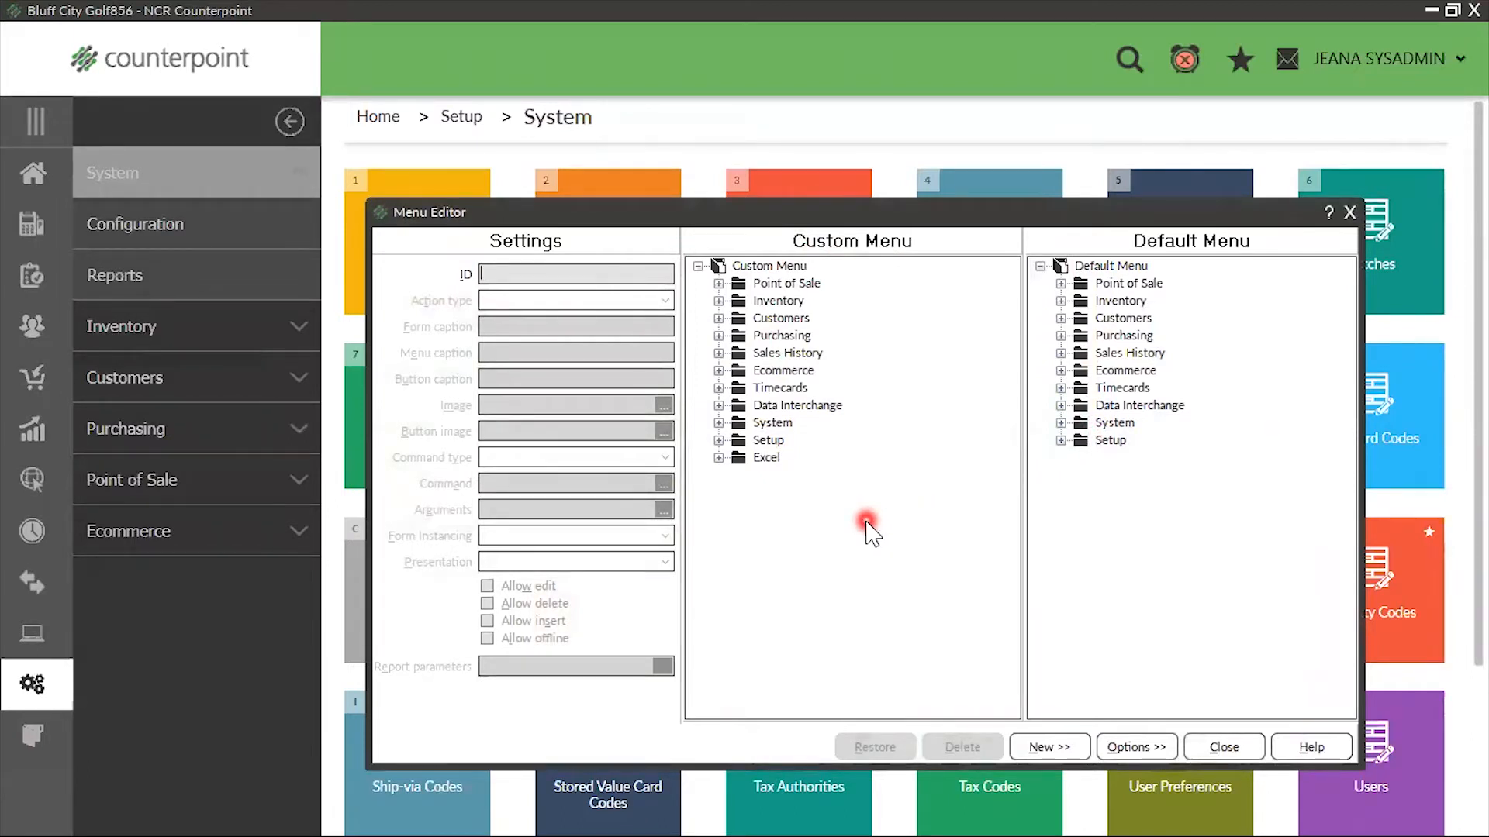
Close the SYSADMIN menu and open the POS menu code in the Menu Editor
left_click(1226, 749)
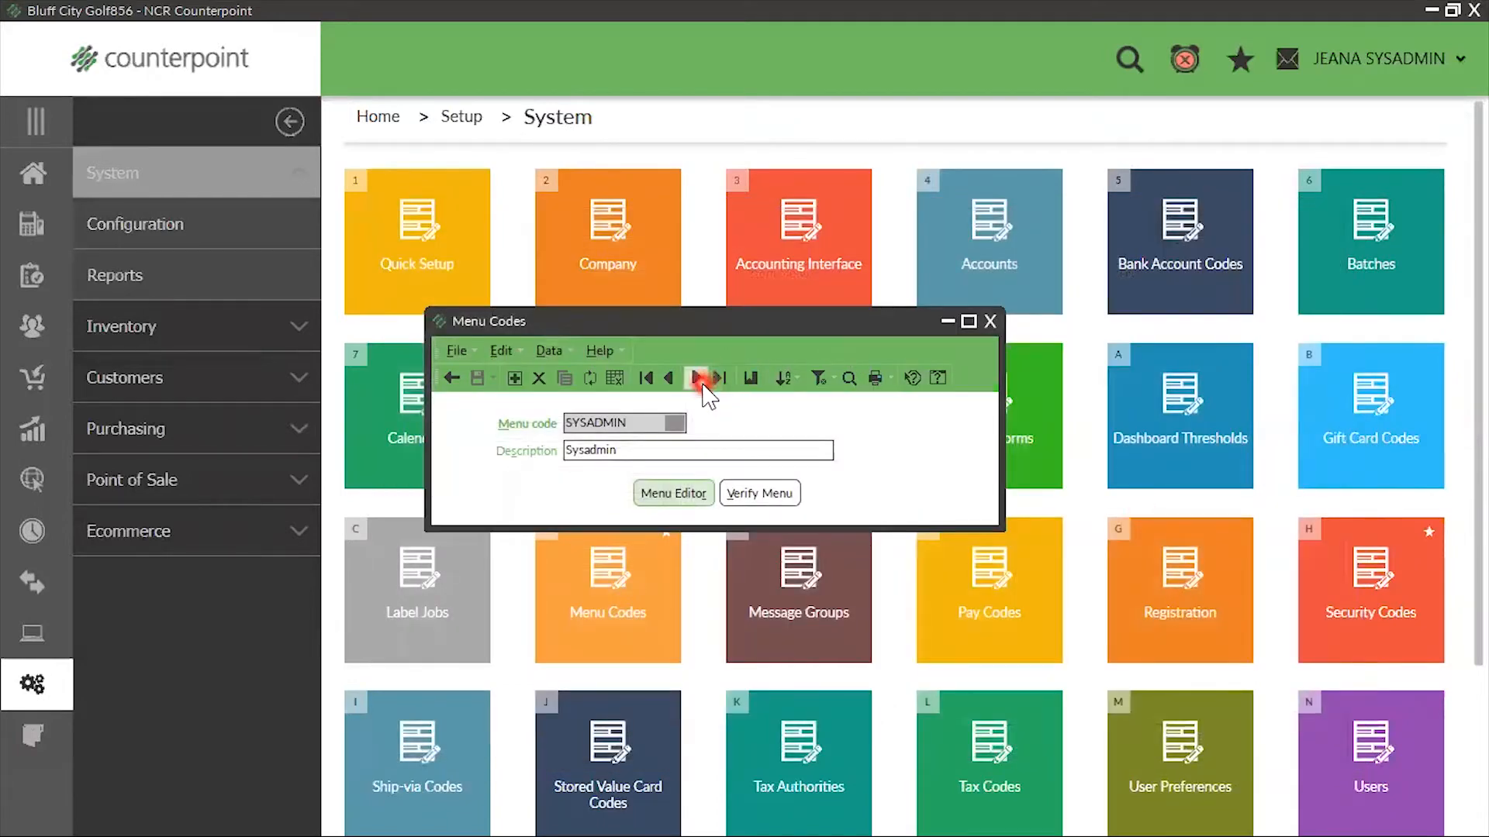
left_click(668, 378)
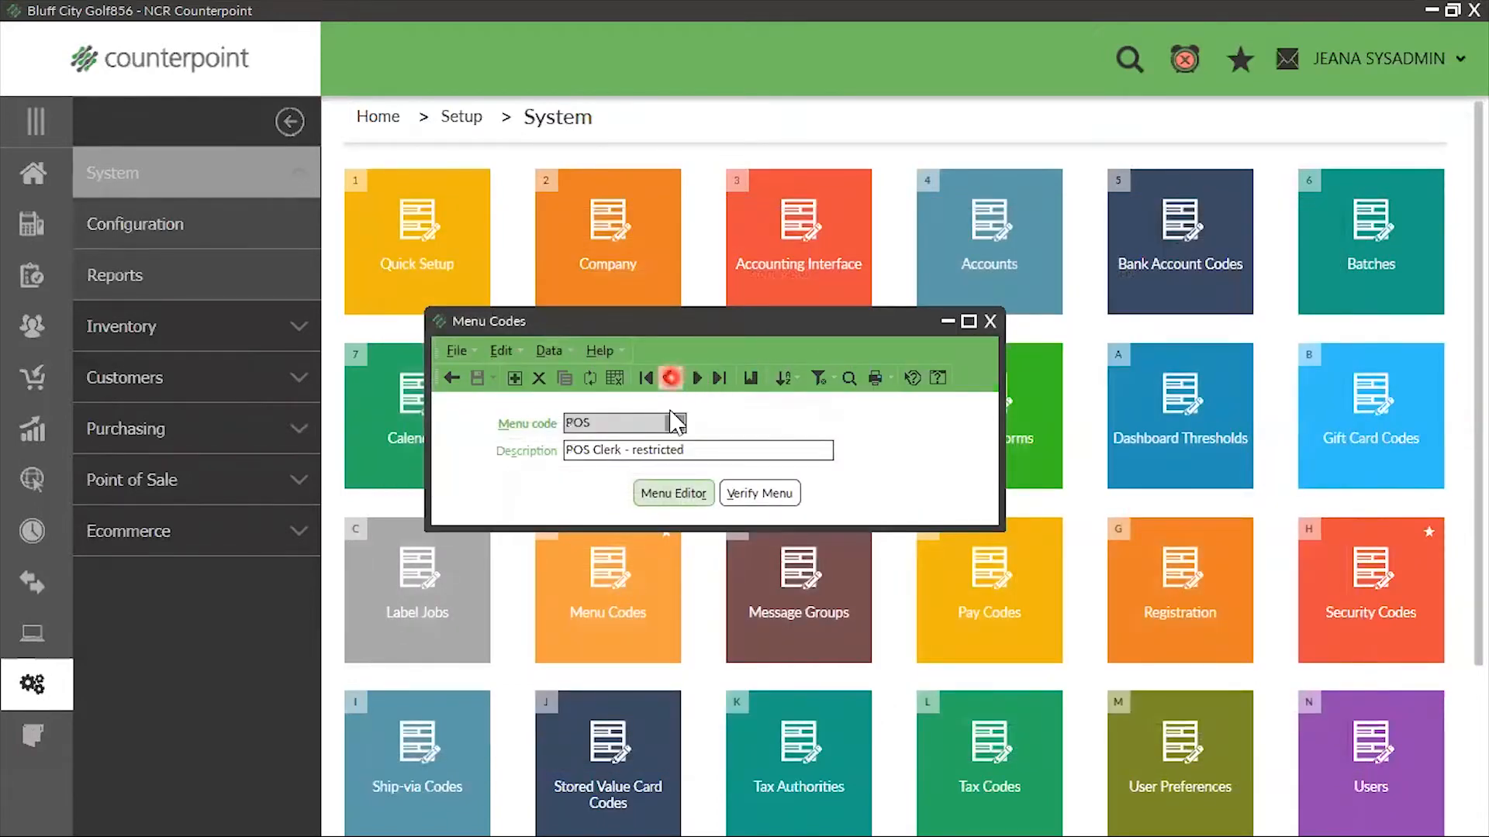
left_click(678, 494)
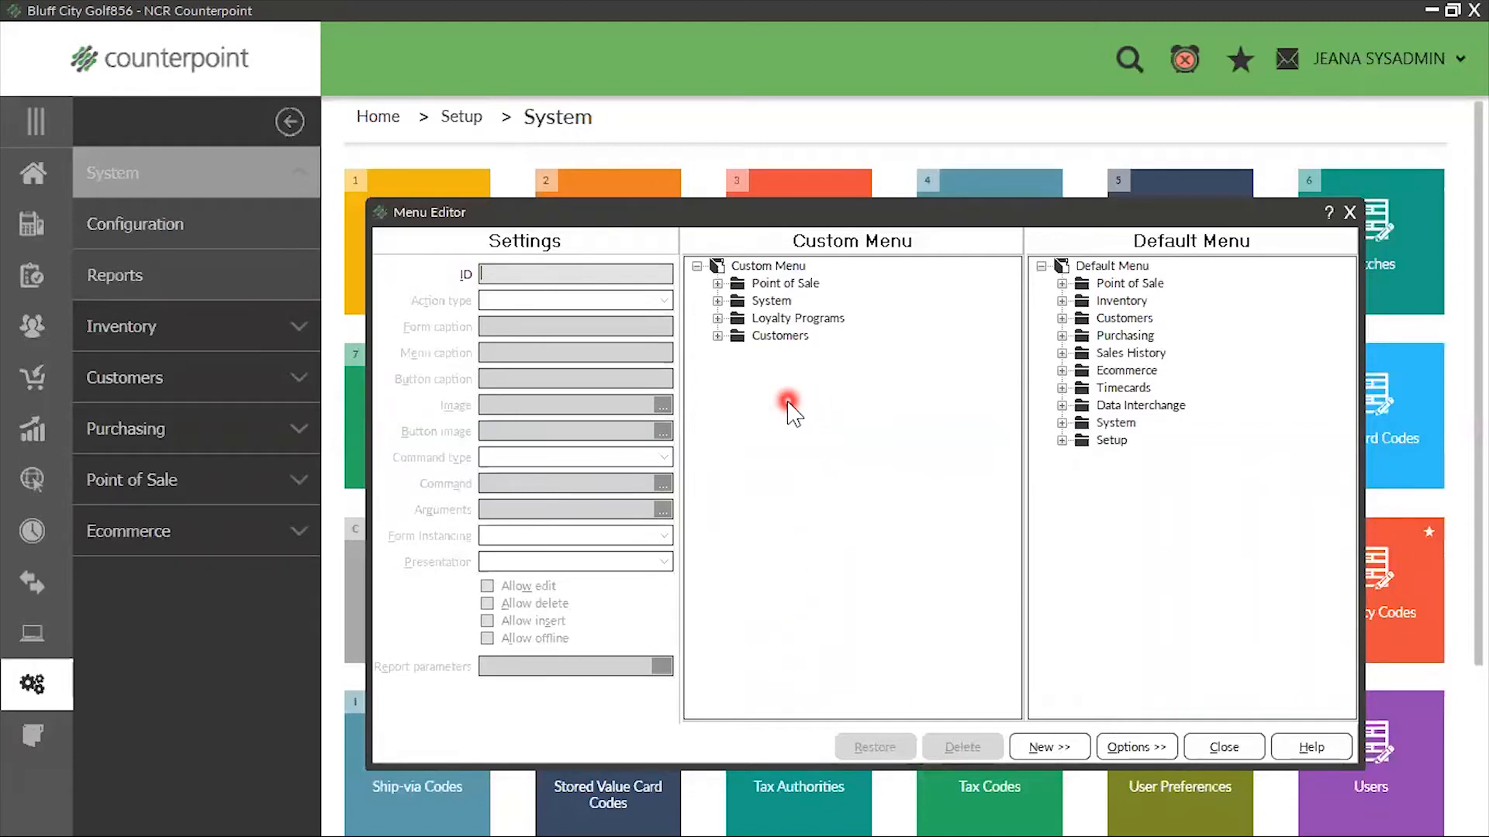
Delete the Loyalty Programs folder from the POS custom menu
left_click(718, 318)
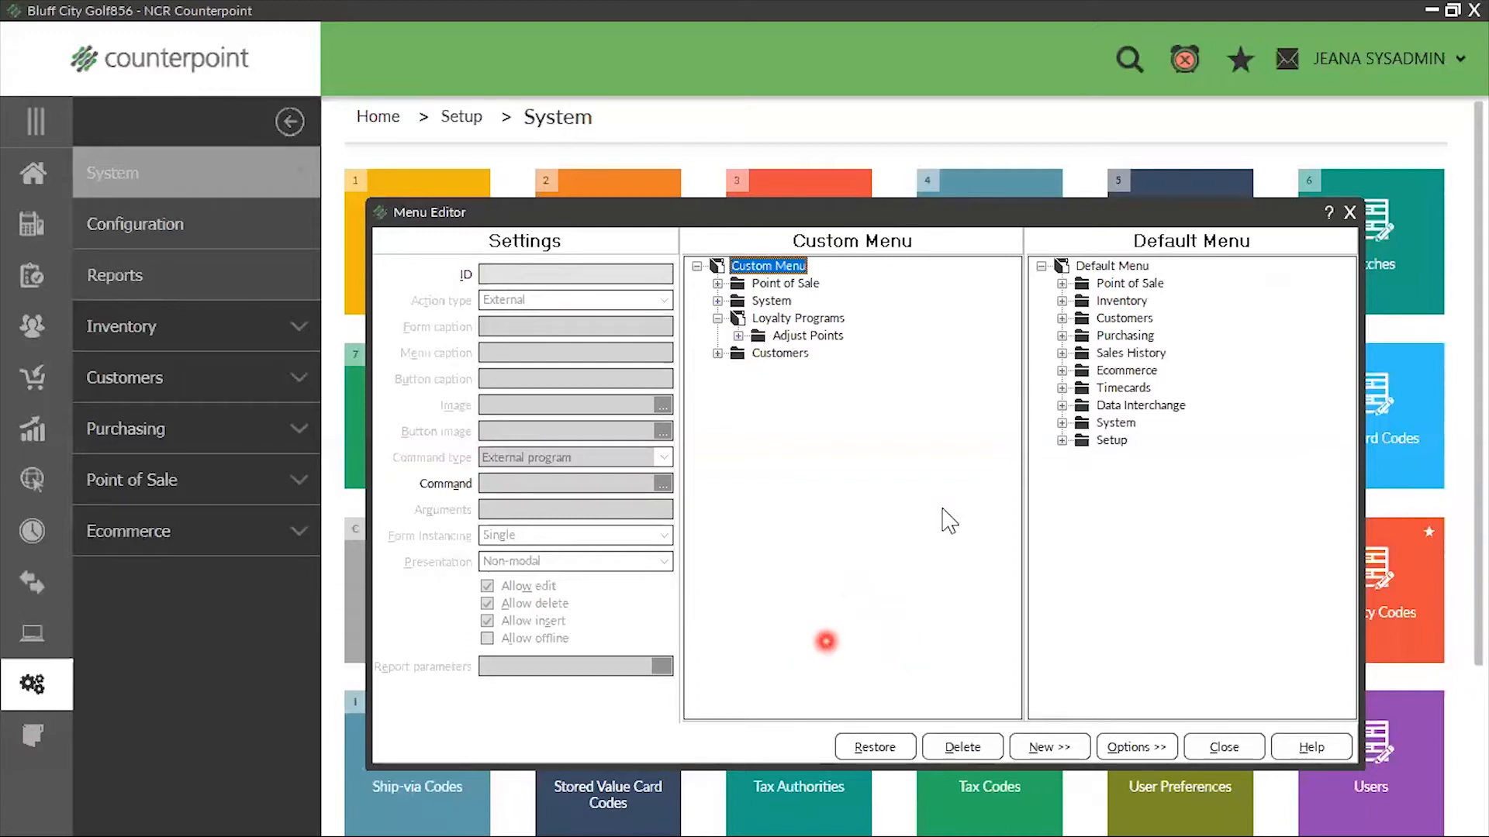
left_click(811, 320)
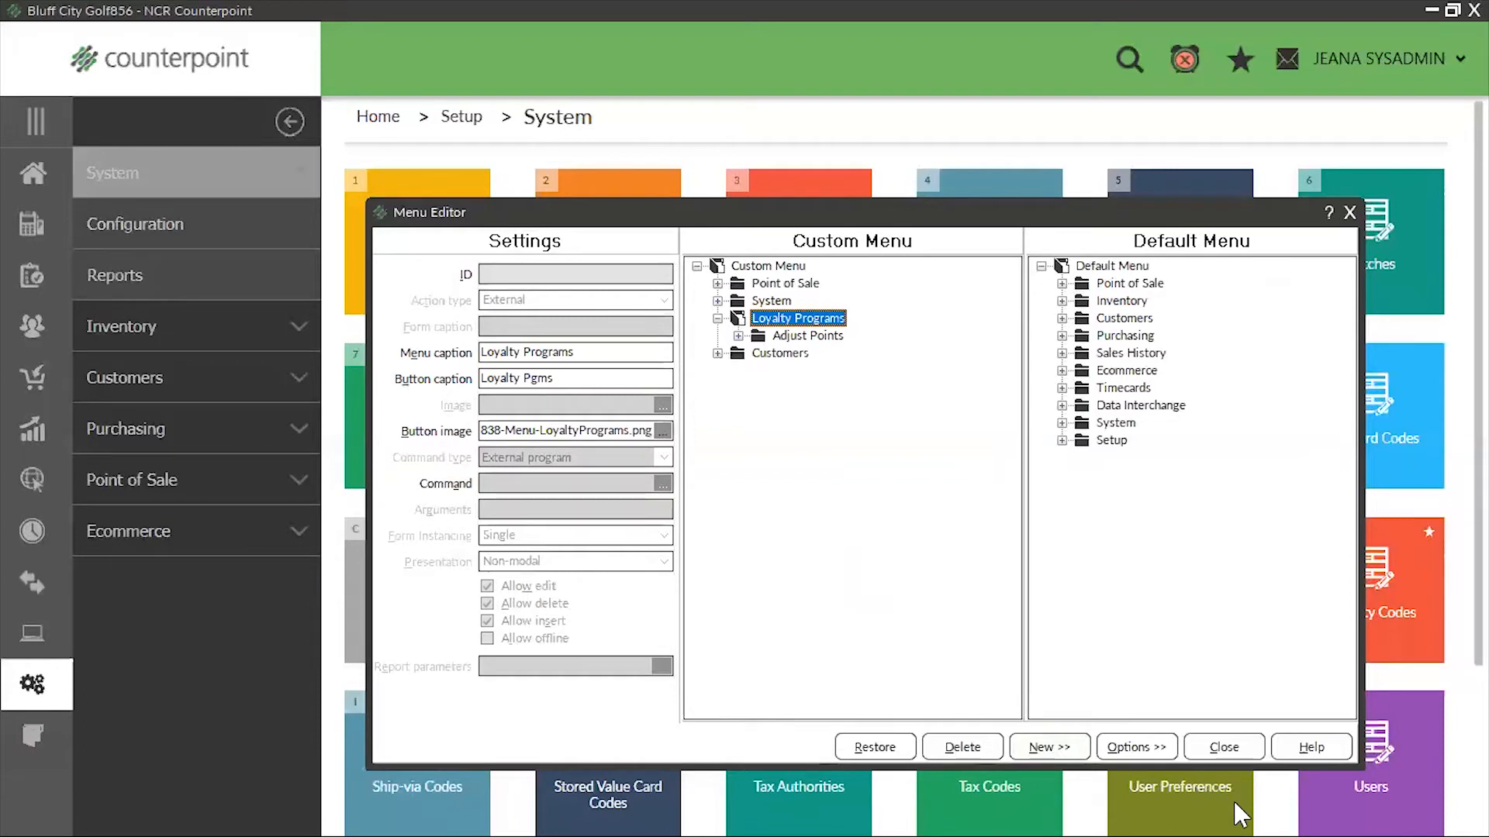
key("Delete")
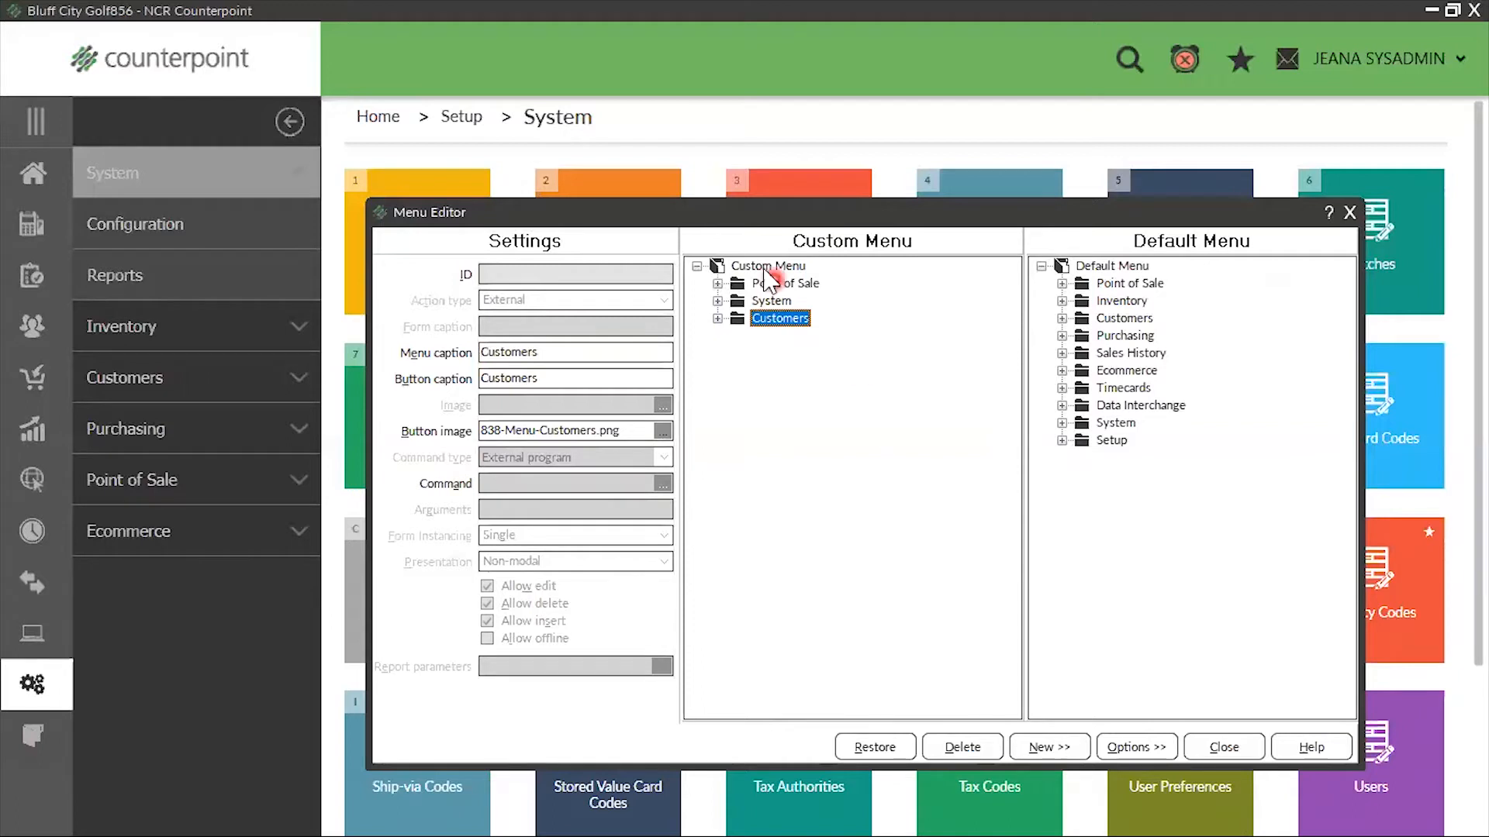
Delete the Recalc Customer Balances item from the Utilities folder under Customers in the custom menu
left_click(717, 318)
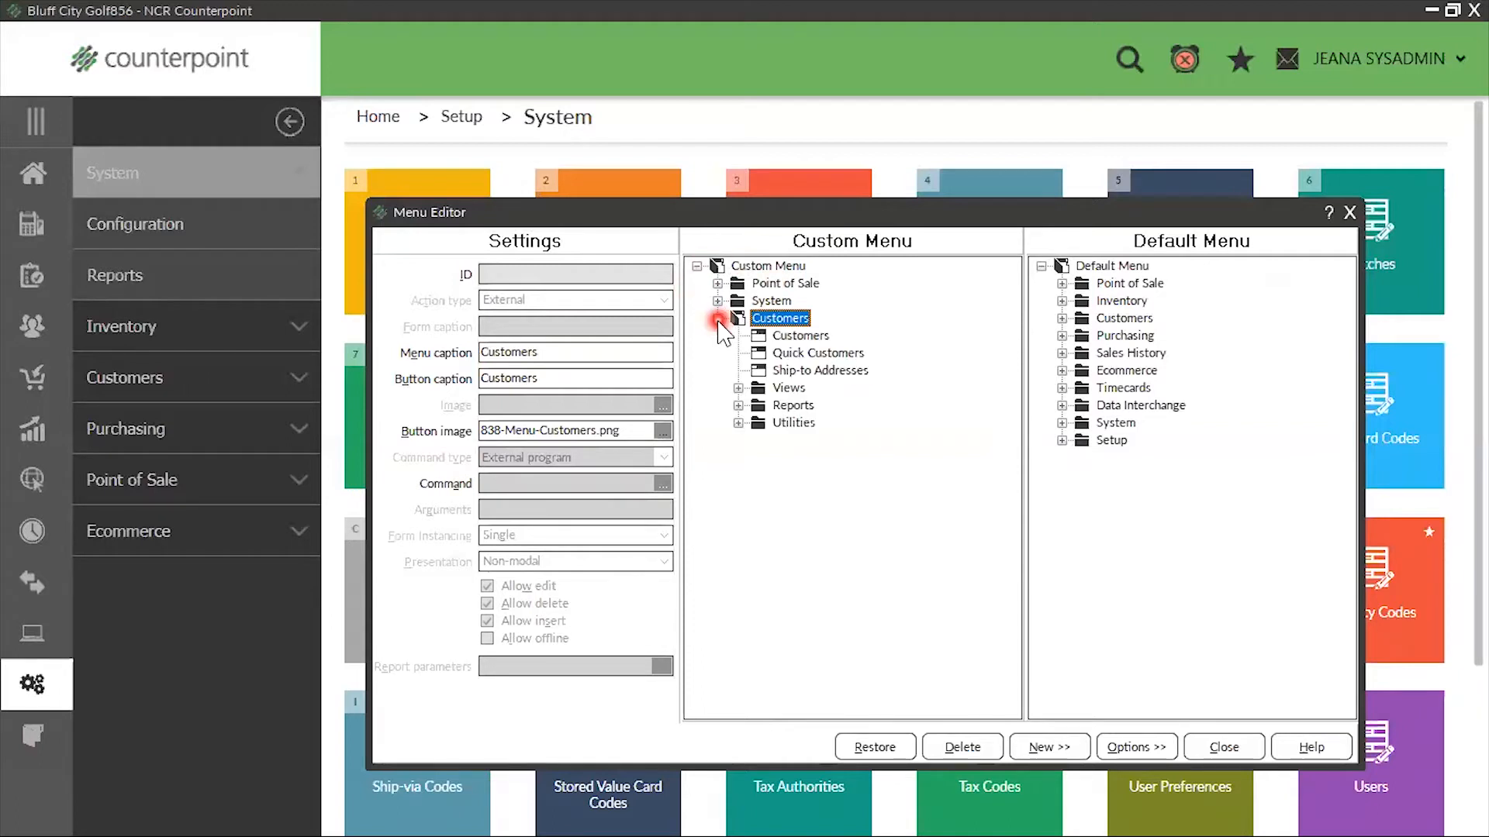
left_click(739, 423)
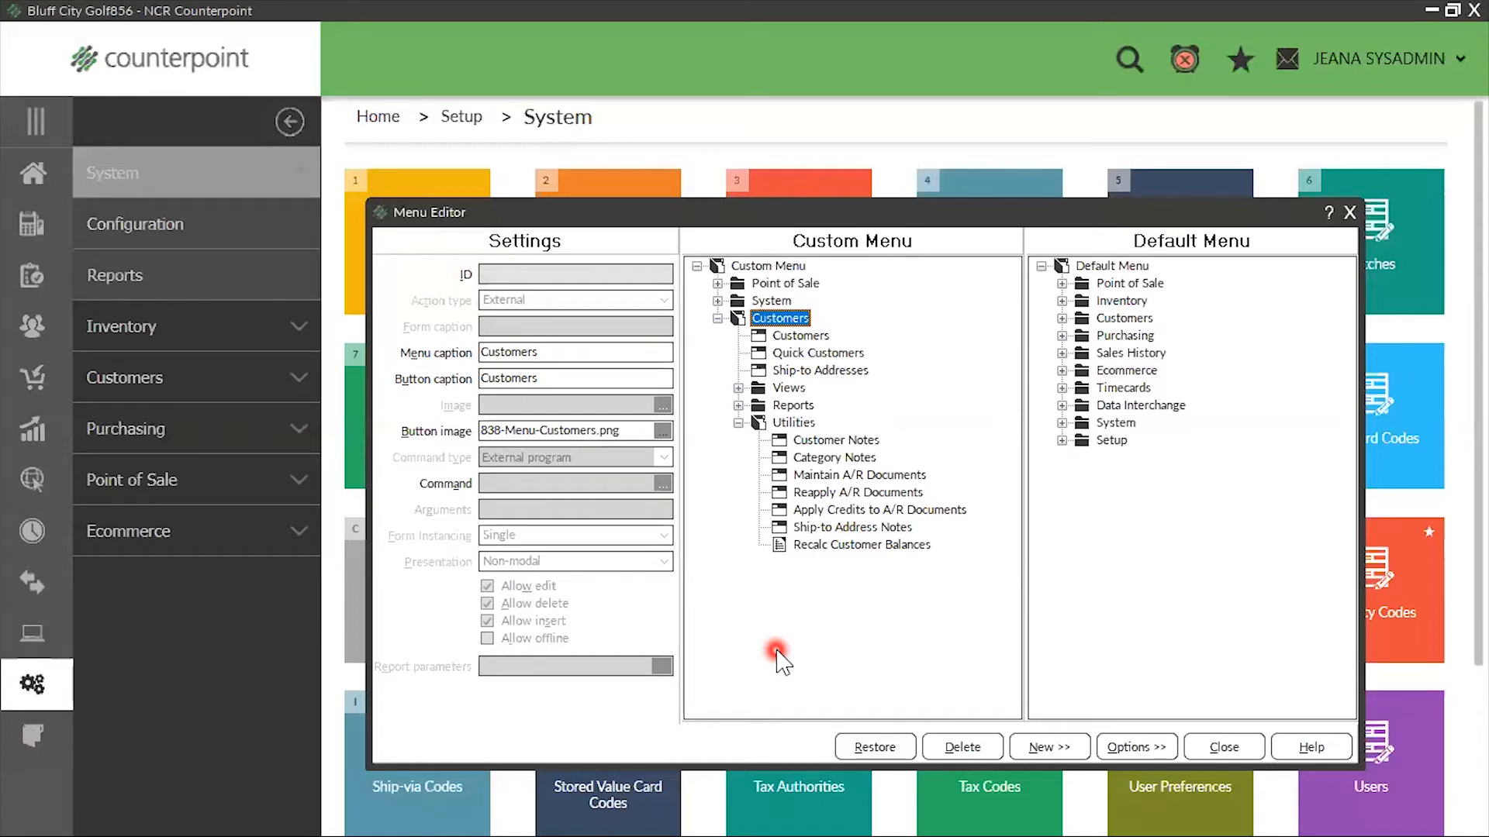
left_click(860, 545)
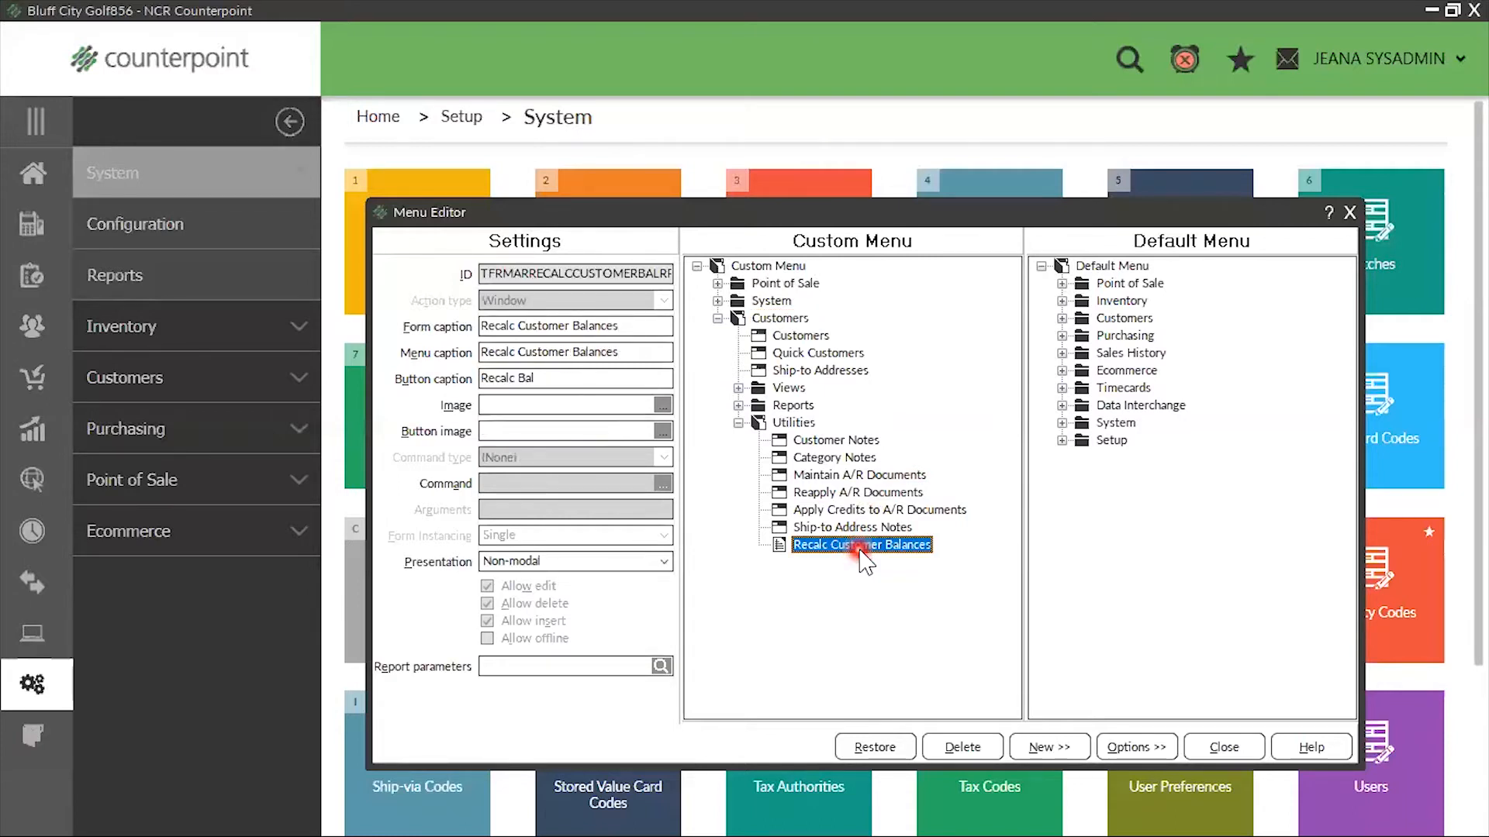
right_click(862, 552)
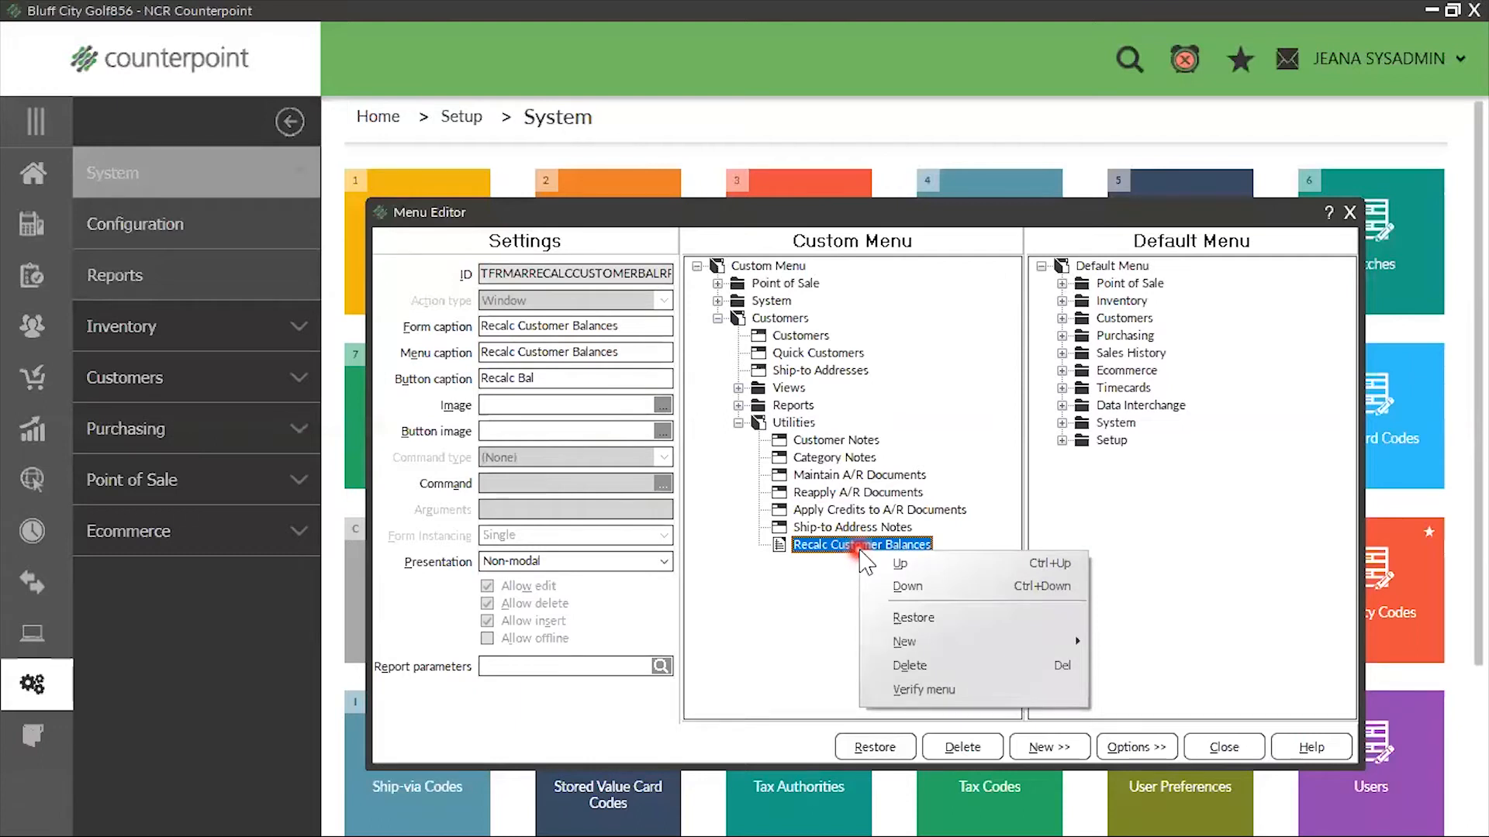
left_click(906, 664)
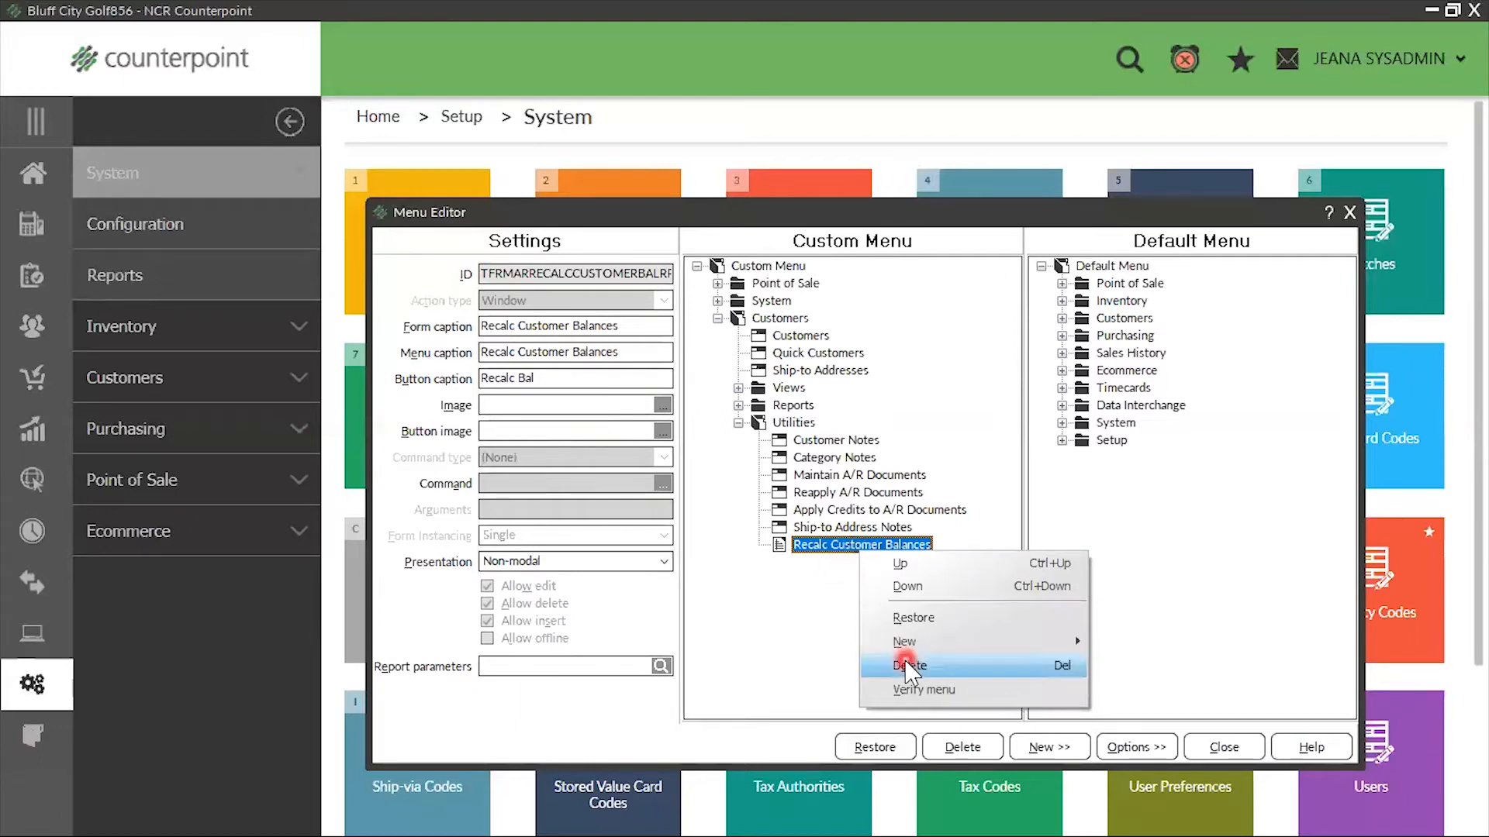
left_click(738, 423)
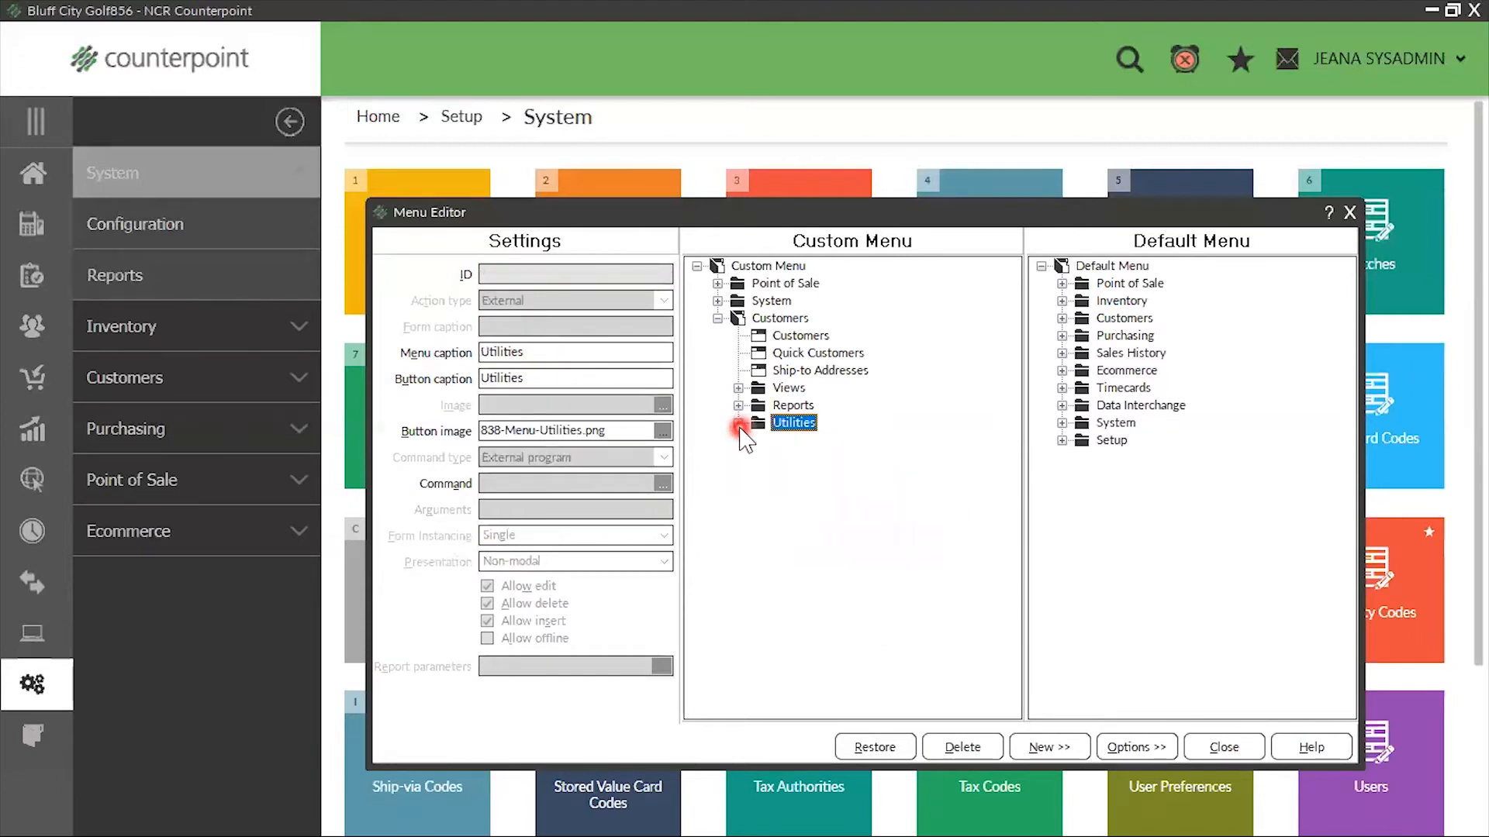
left_click(718, 319)
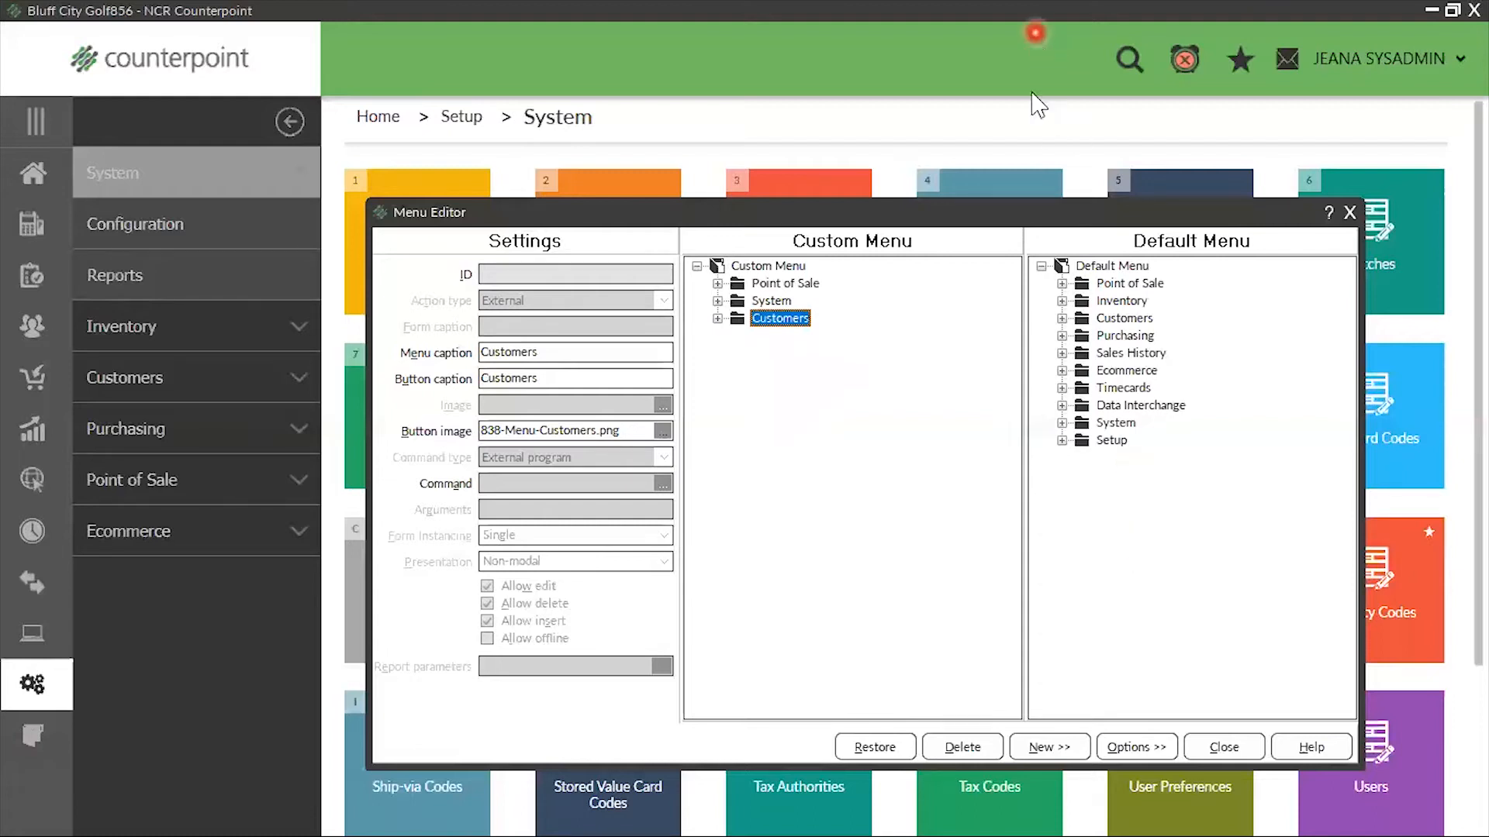
Copy the Loyalty Programs folder from Customers in the default menu to the top level of the custom menu
left_click(1062, 318)
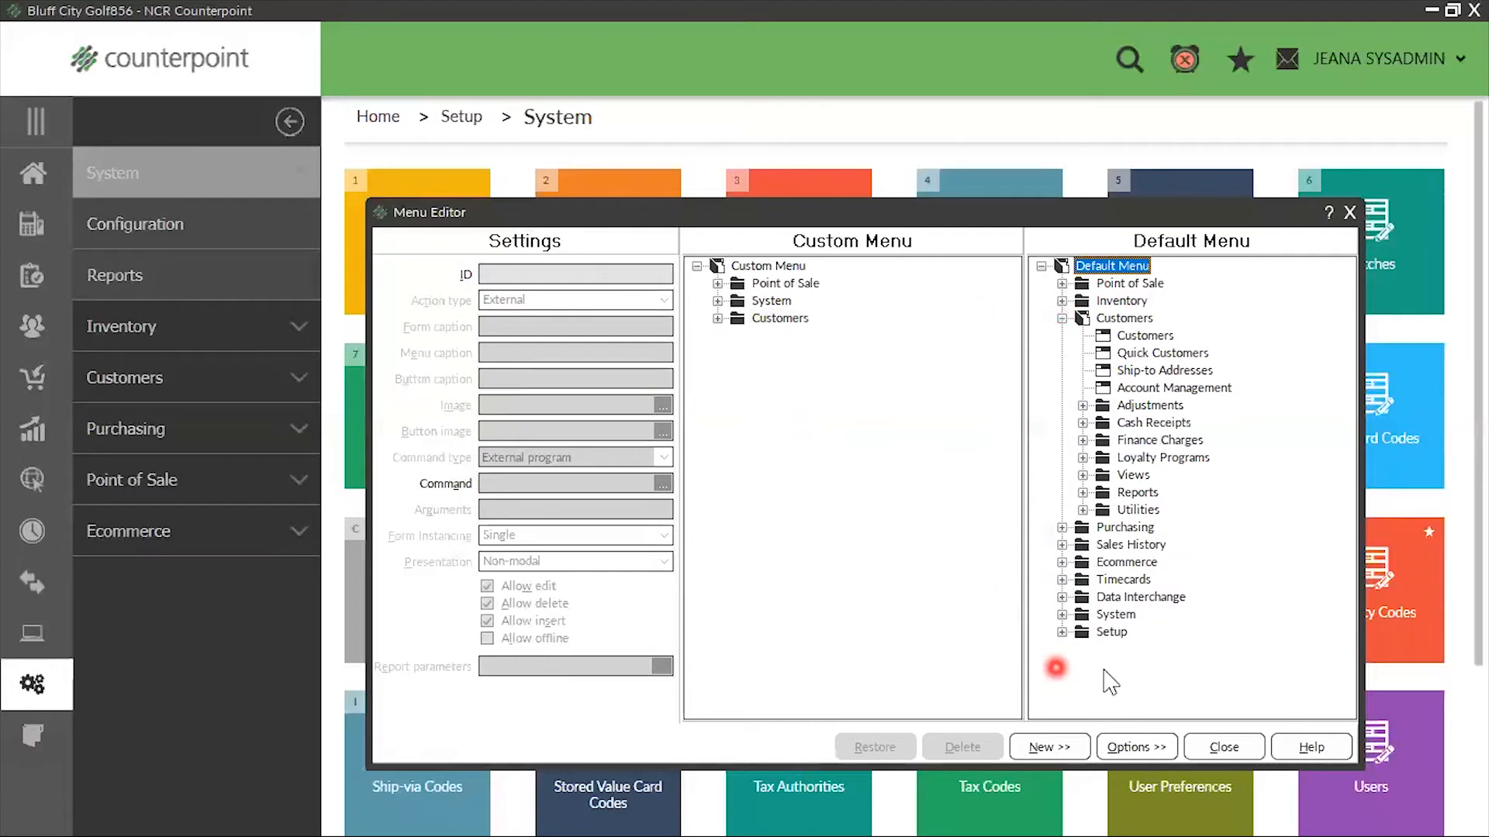
left_click(1107, 459)
left_click_drag(1106, 465, 813, 267)
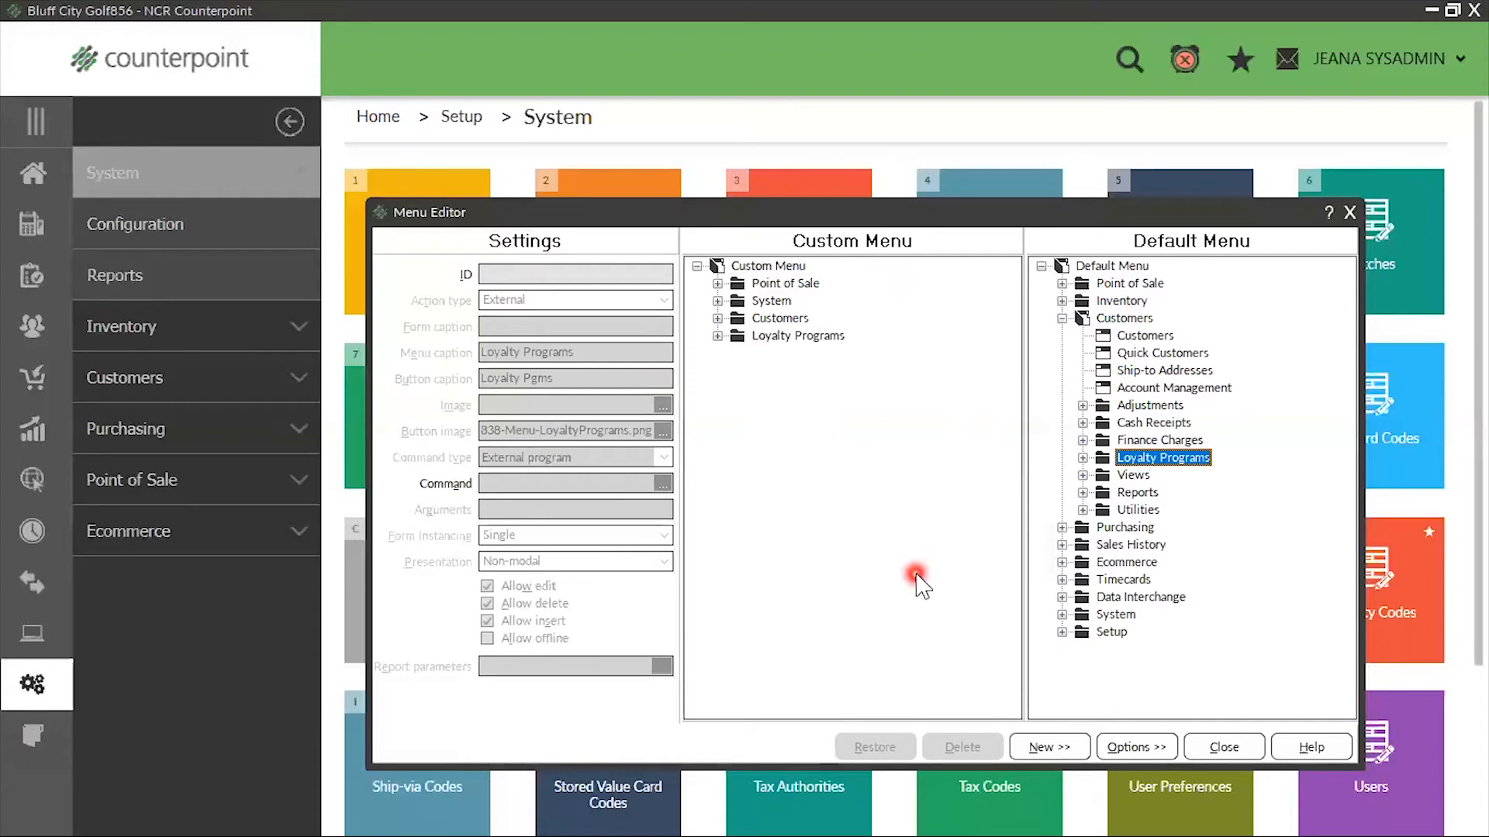
Move the Loyalty Programs folder up to the first position in the custom menu
left_click(798, 335)
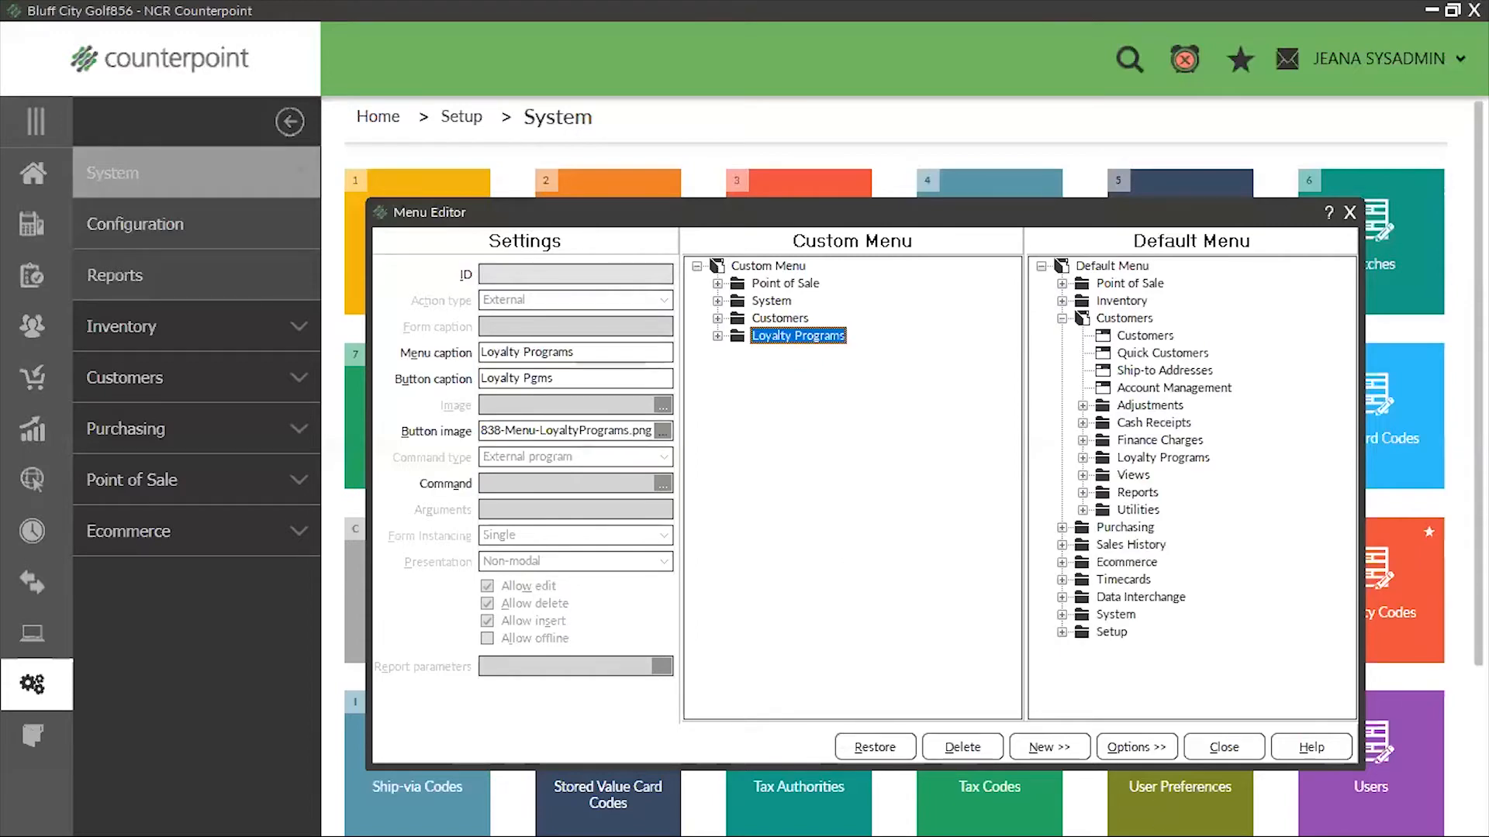
key("ctrl+Up")
key("ctrl+Up")
key("ctrl+Up")
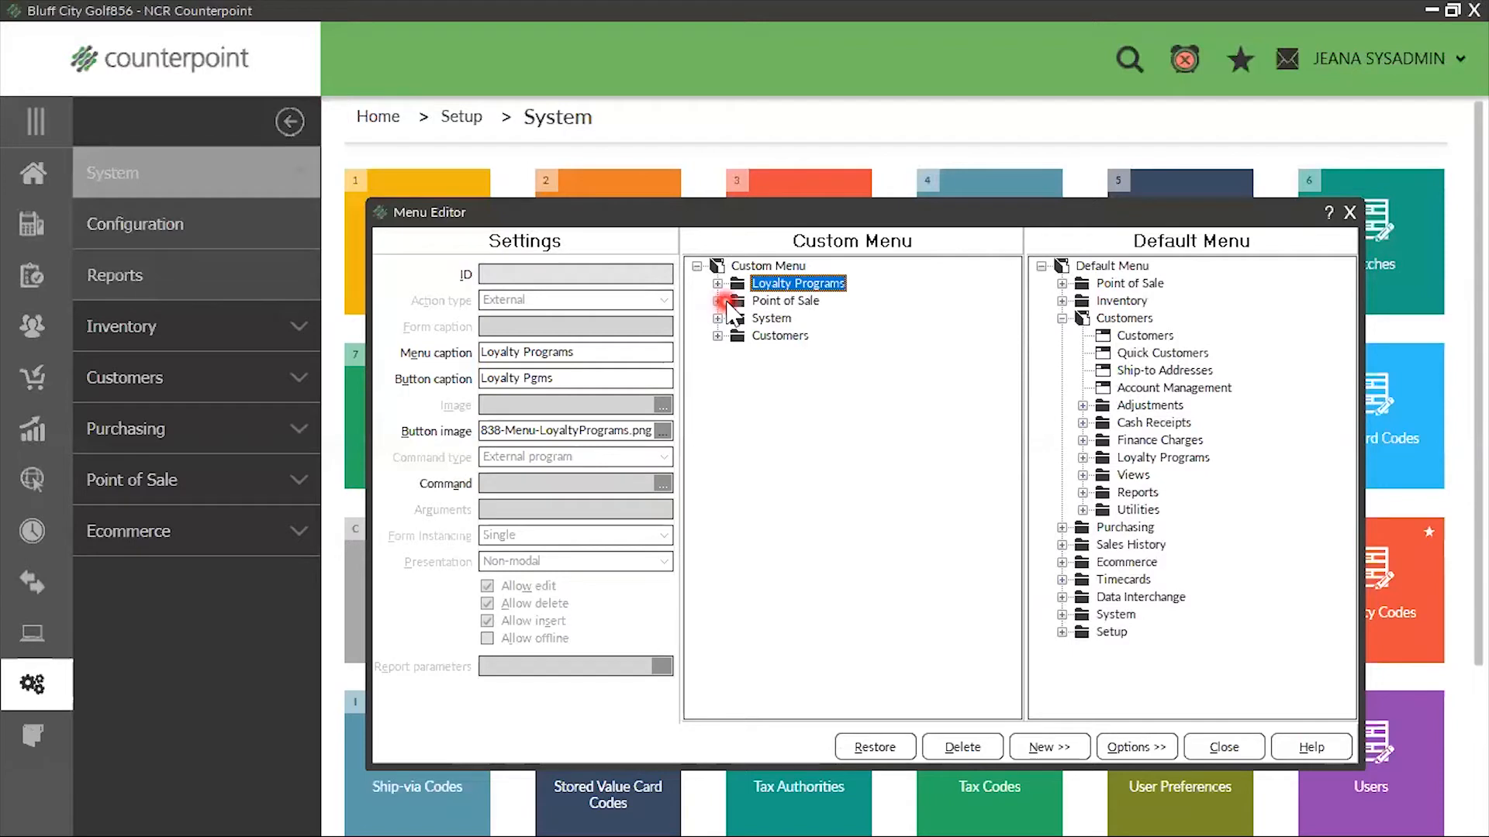
Set the menu caption and button caption of the Tickets folder under Point of Sale to "Point of Sale"
left_click(718, 302)
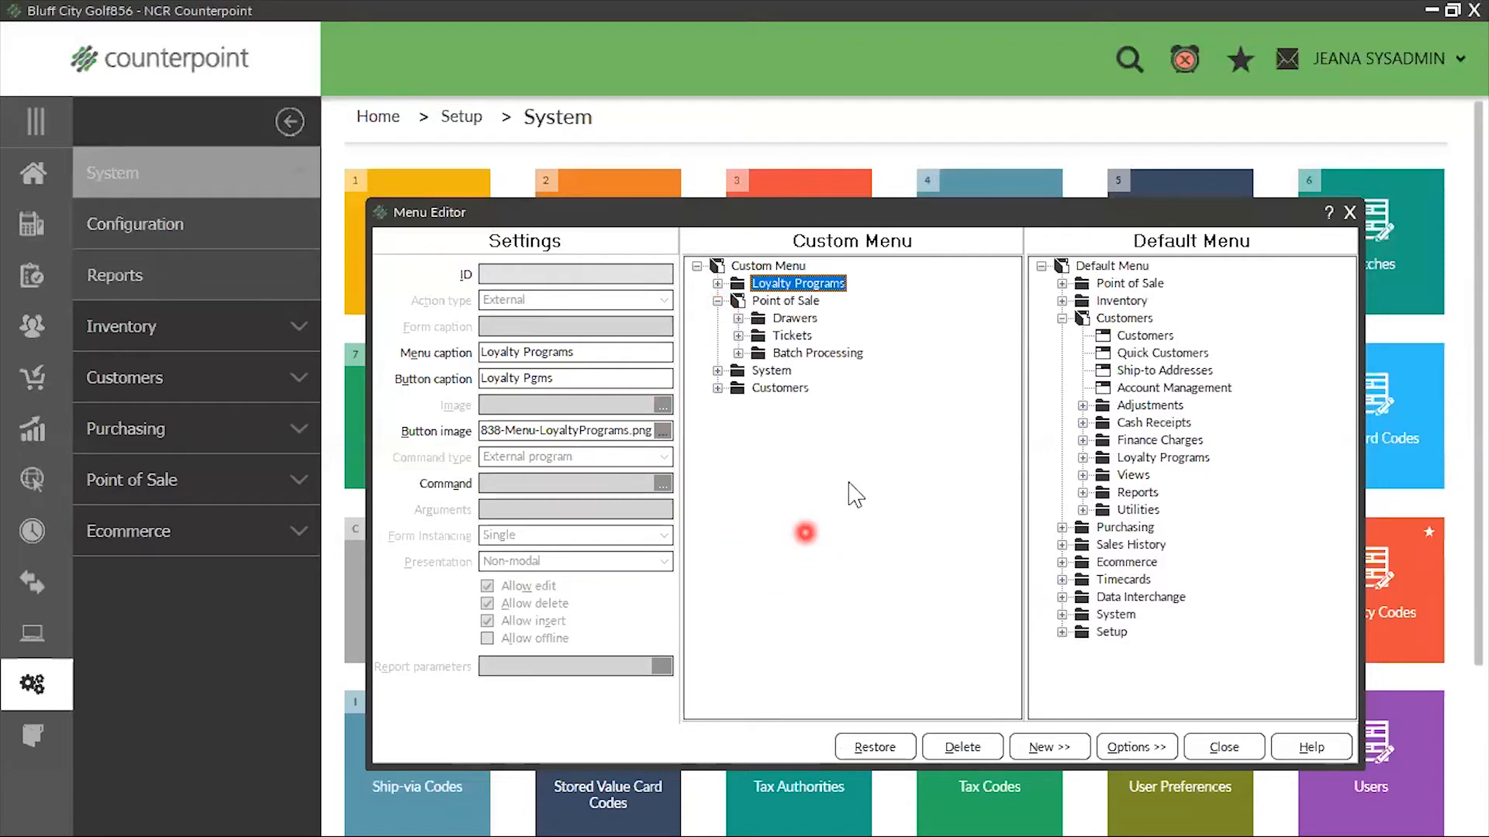
left_click(799, 337)
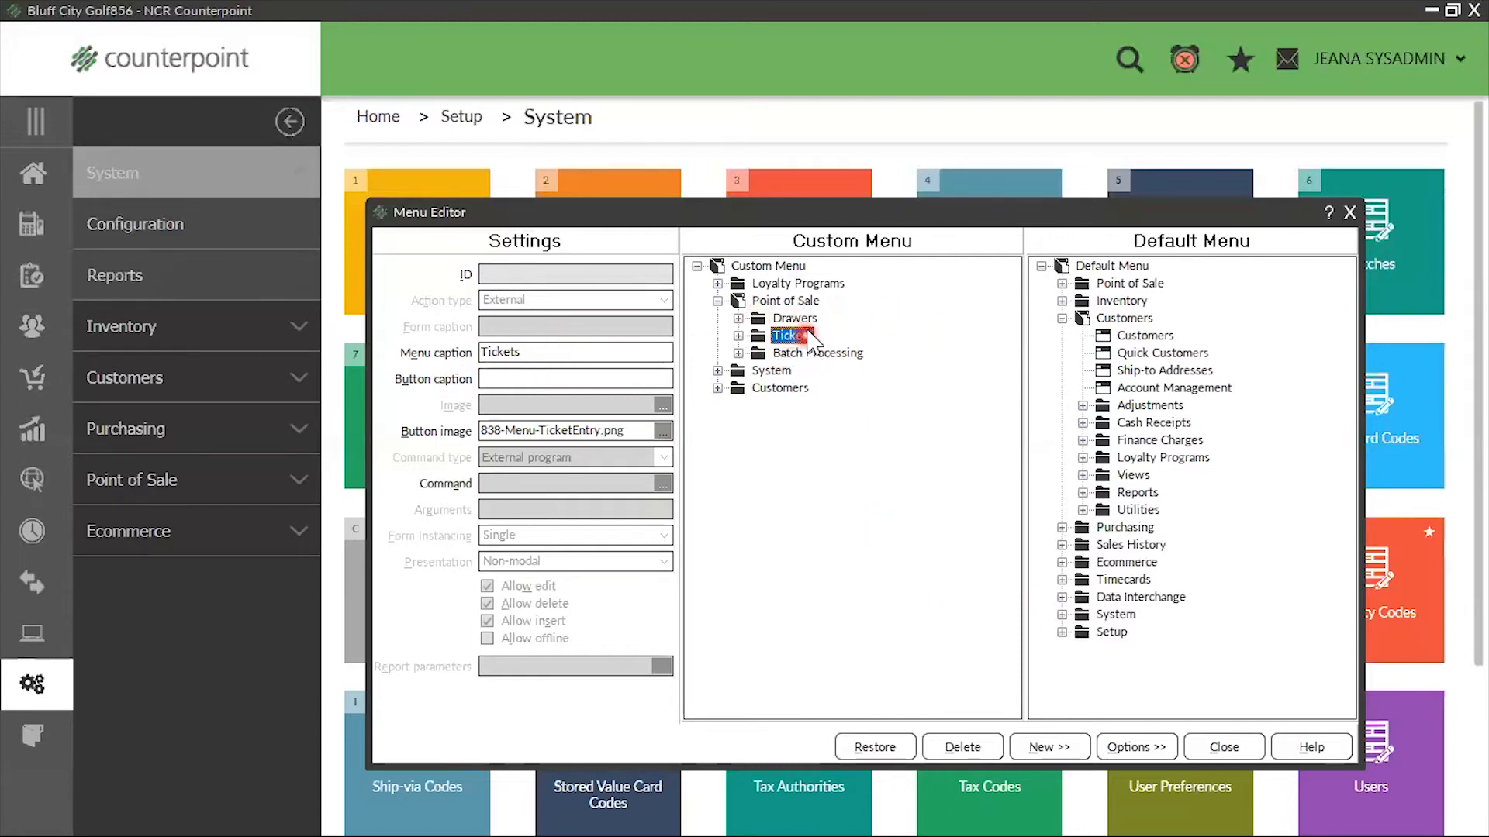
left_click(555, 352)
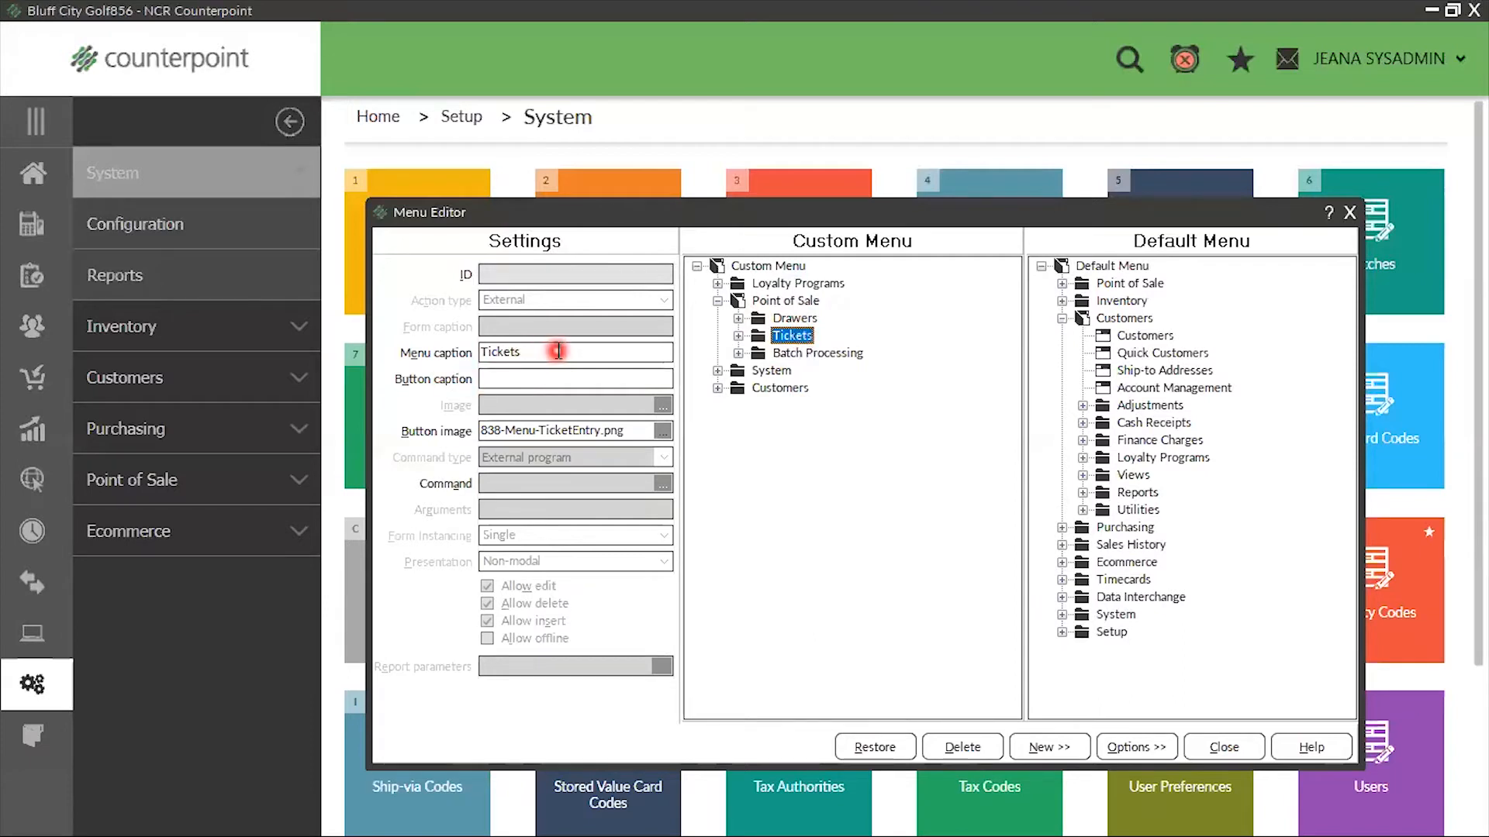
left_click(445, 350)
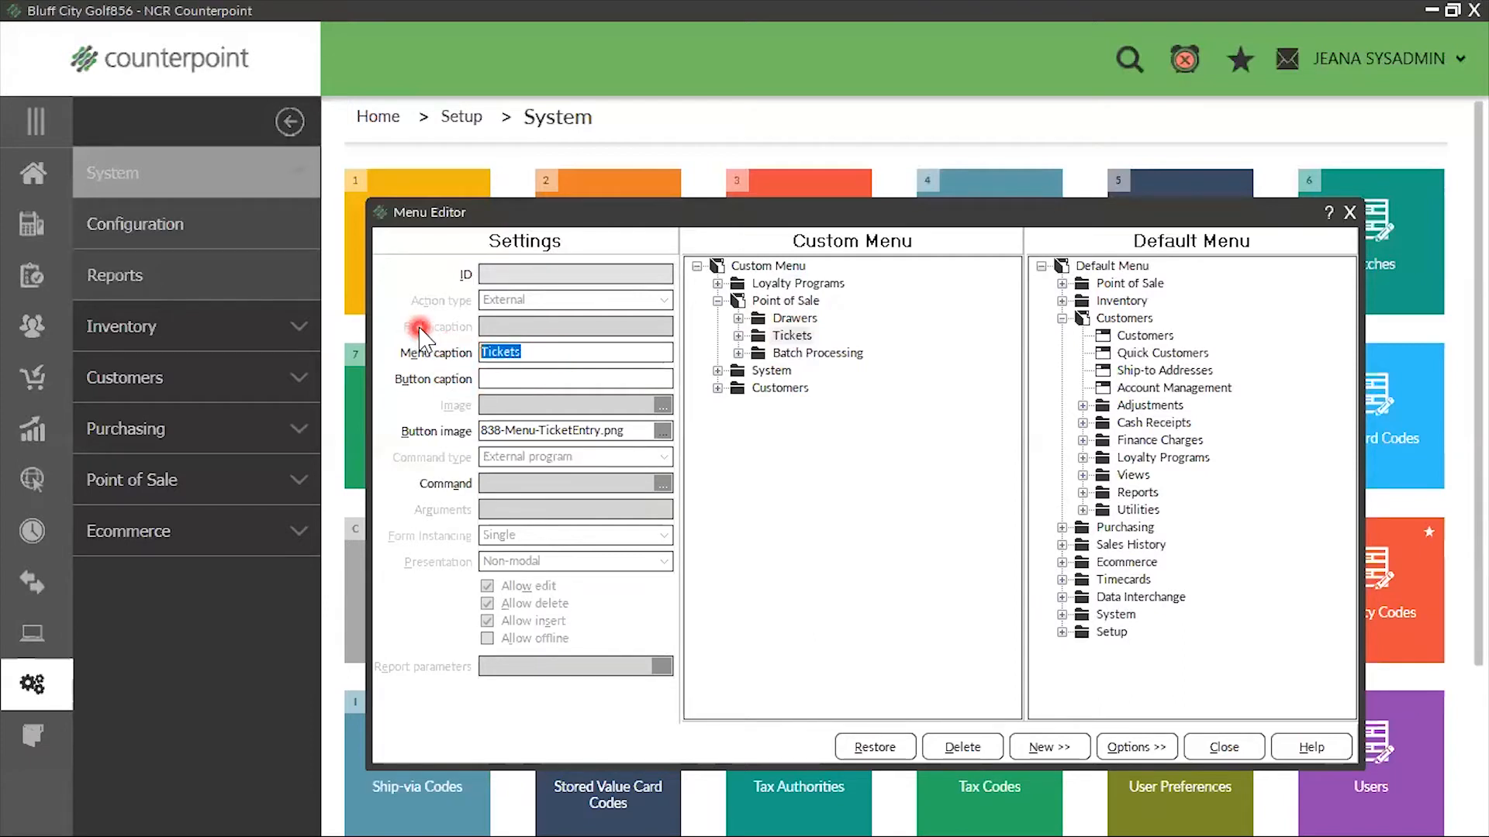
type("Point")
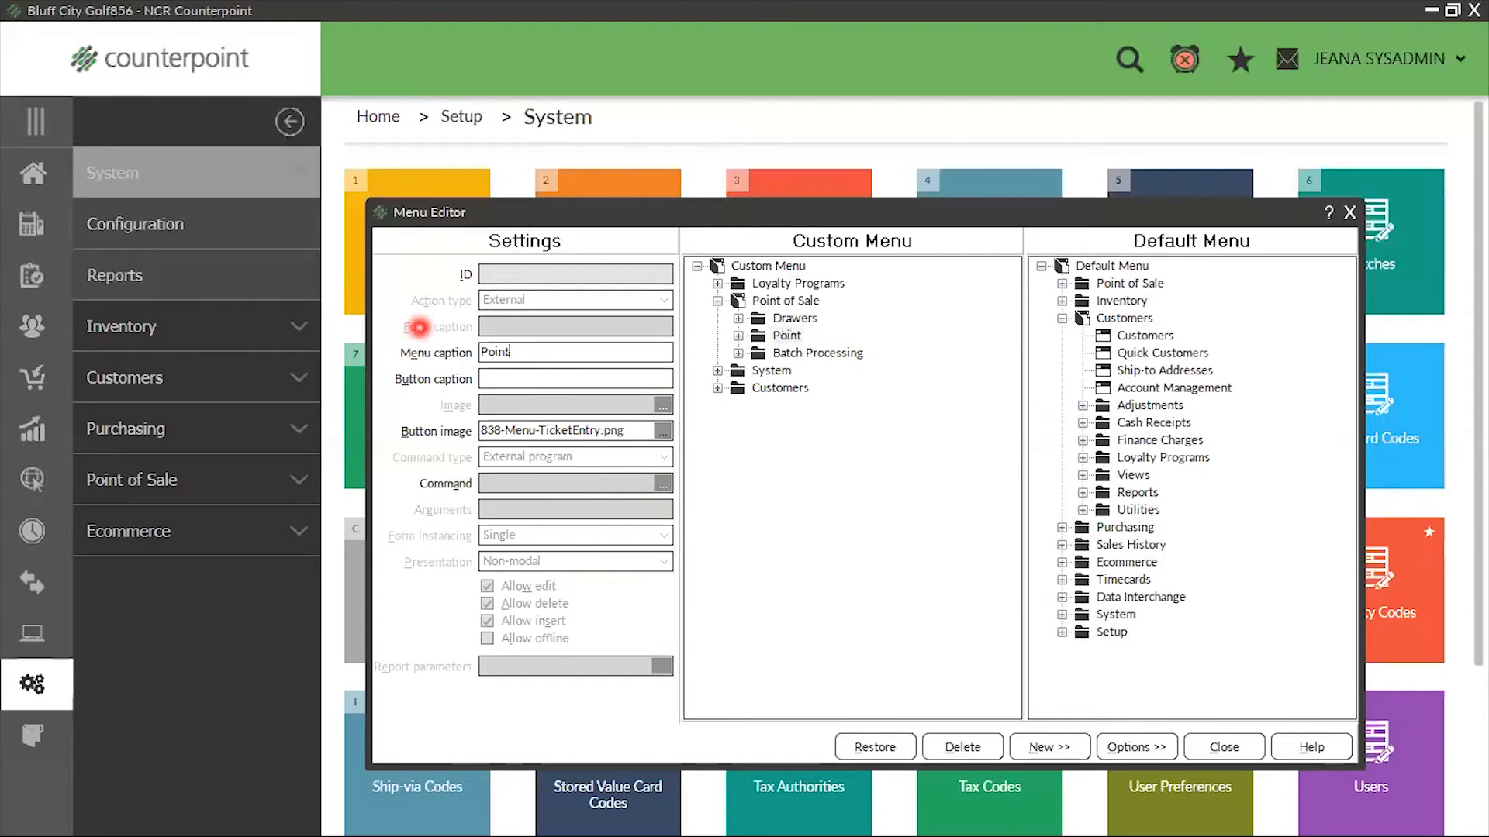
type(" of Sale")
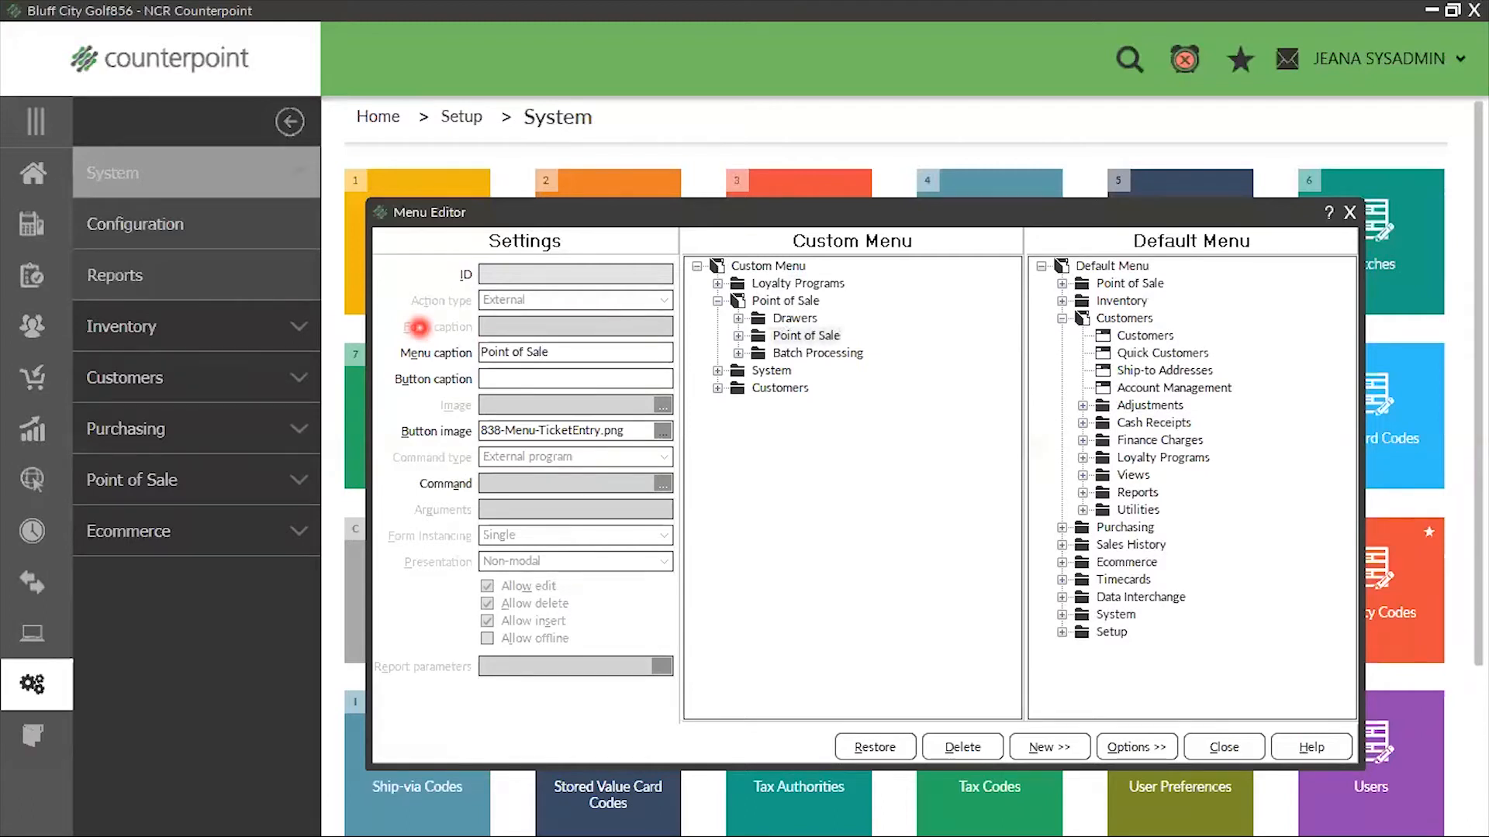
left_click_drag(610, 354, 425, 333)
key("ctrl+c")
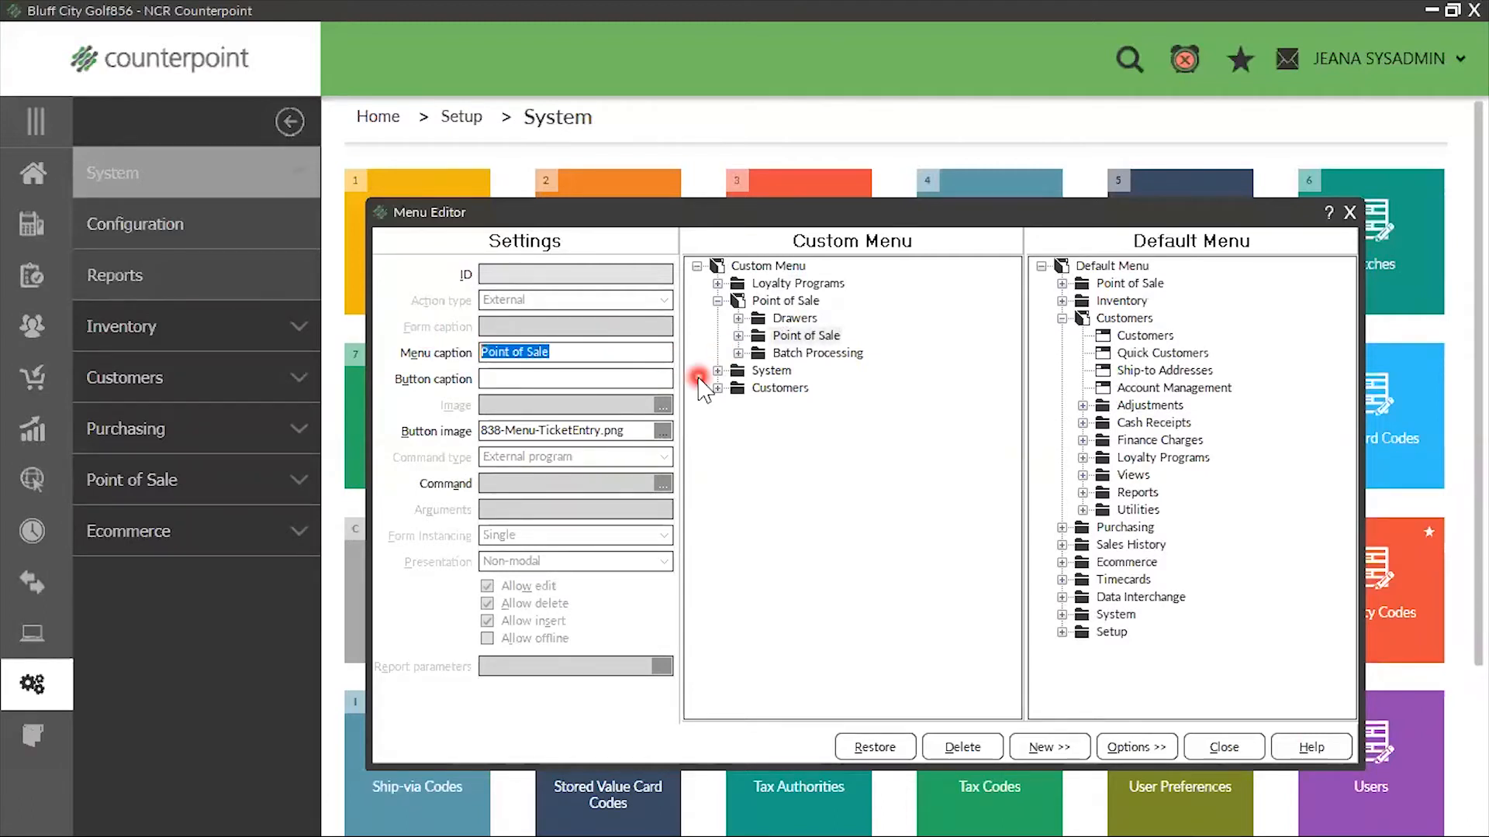
left_click(497, 380)
key("ctrl+v")
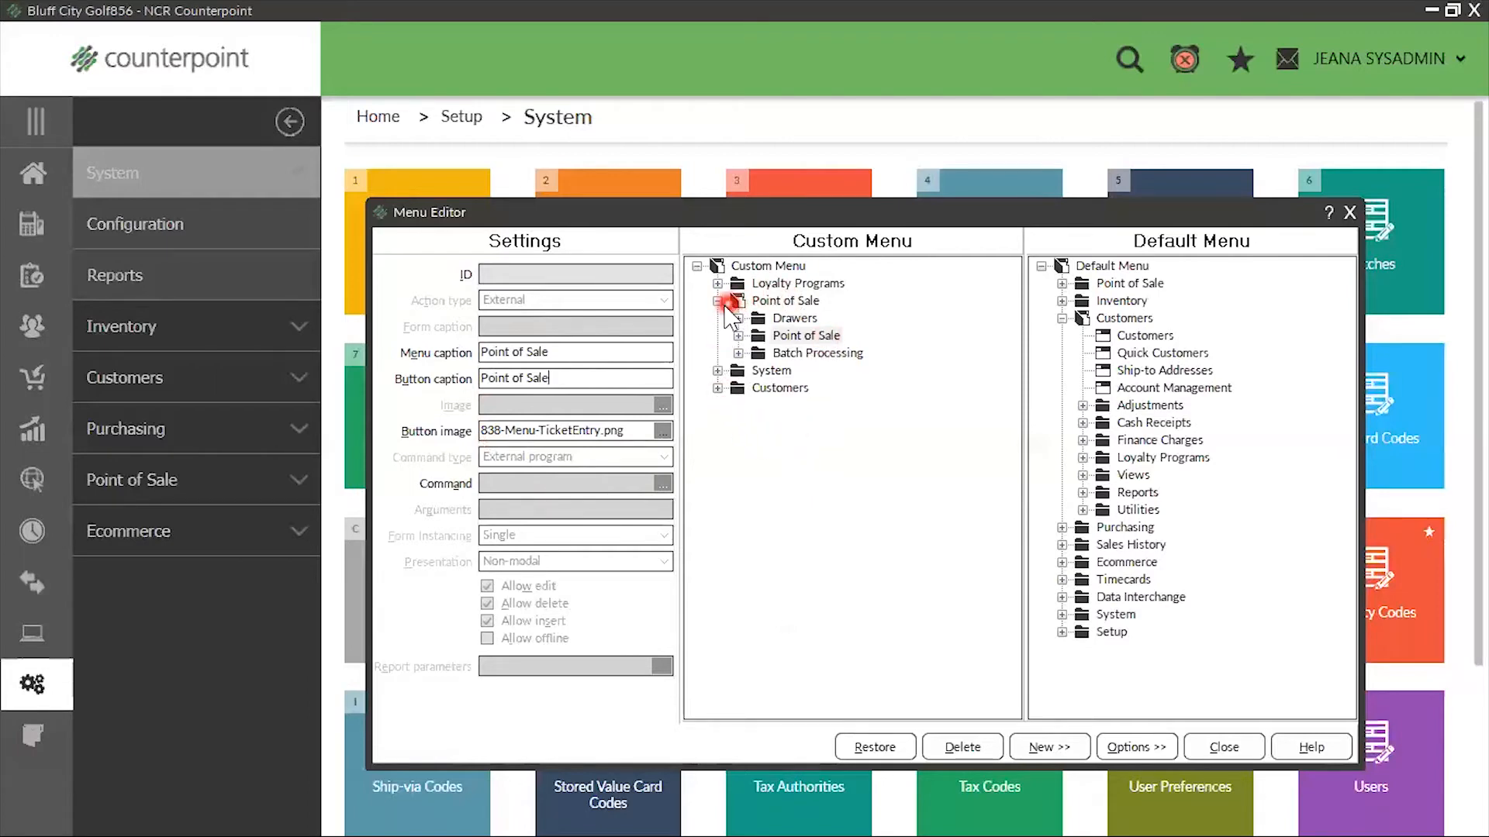
Set the menu caption and button caption of the Batch Processing folder to "Process Orders"
left_click(848, 355)
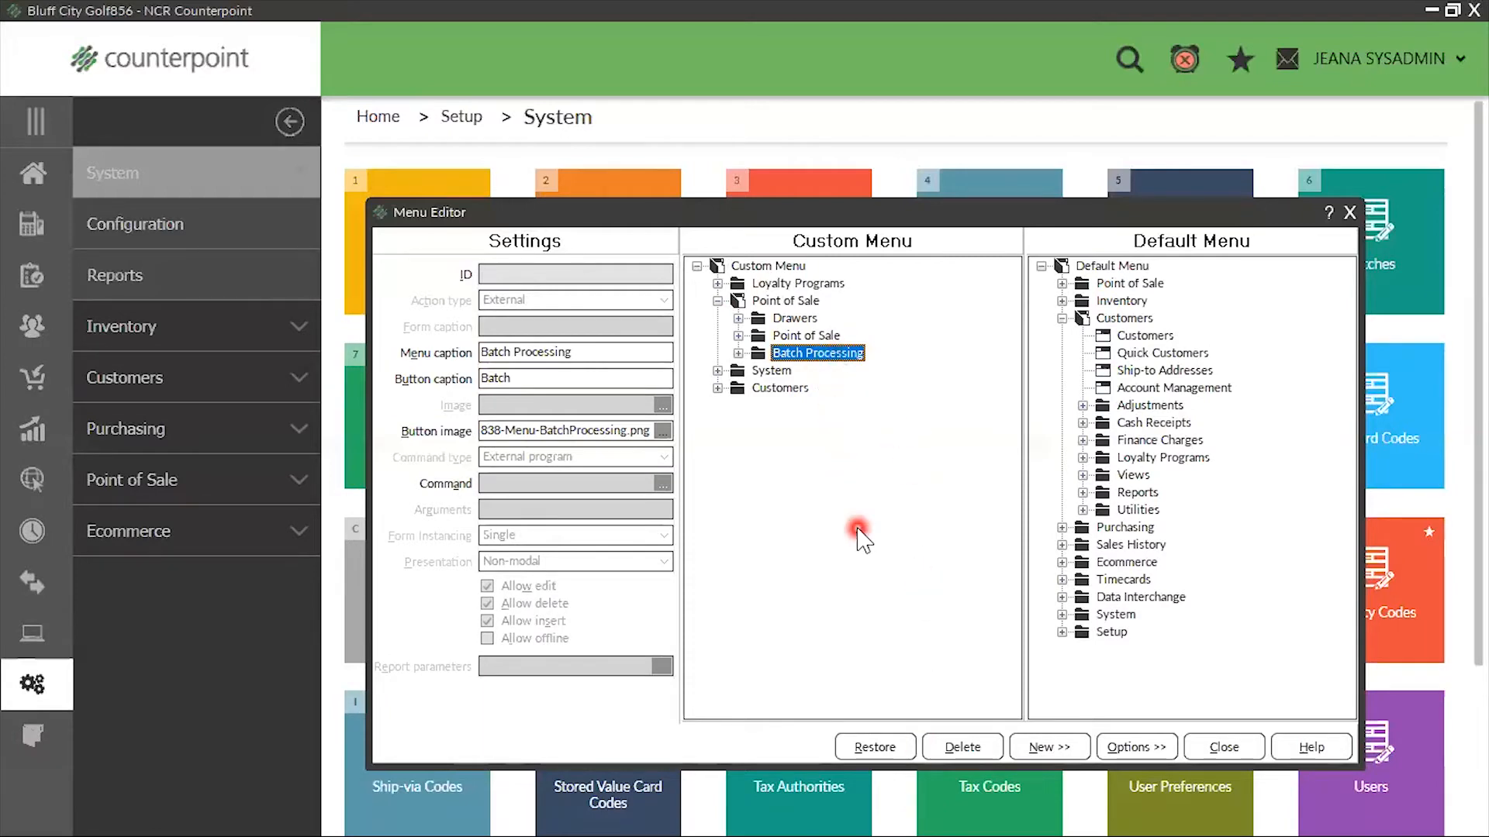
left_click(598, 351)
left_click_drag(598, 352, 424, 360)
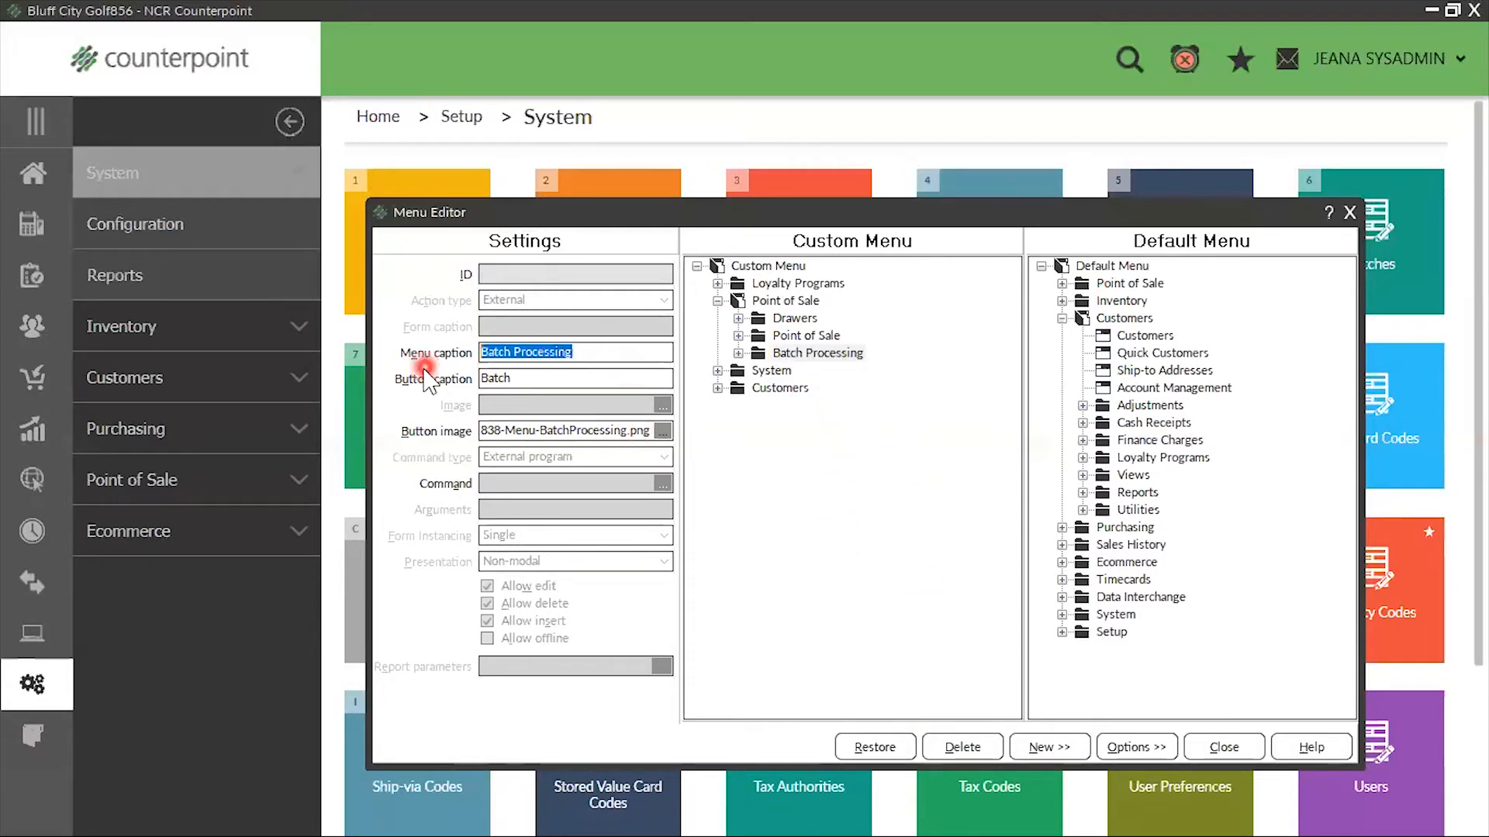
type("Process Orders")
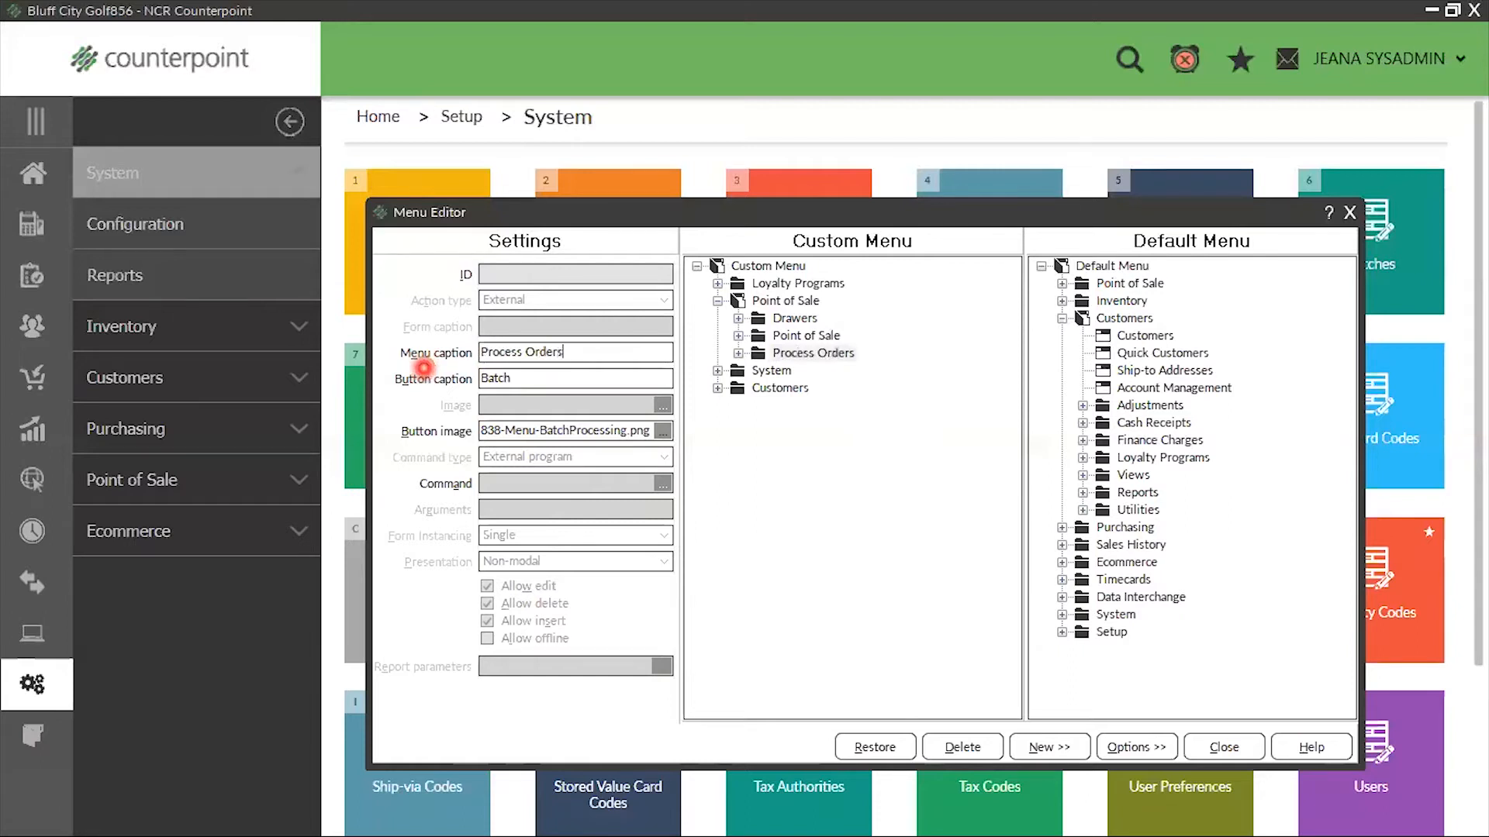
left_click(579, 351)
mouse_move(482, 353)
left_mouse_down()
mouse_move(518, 377)
mouse_move(485, 379)
left_mouse_up()
key("ctrl+c")
key("ctrl+v")
left_click(775, 577)
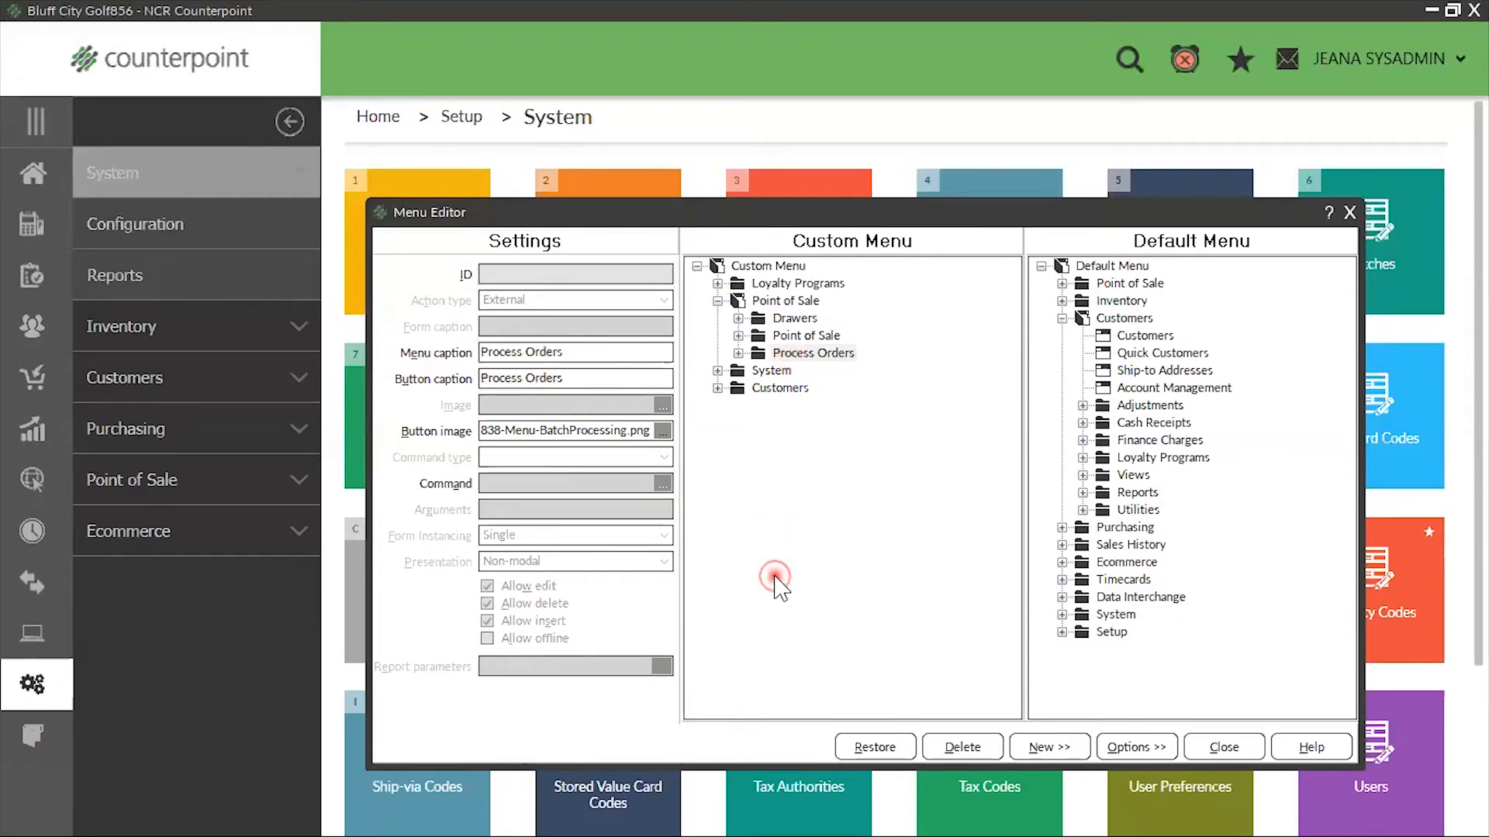
left_click(718, 301)
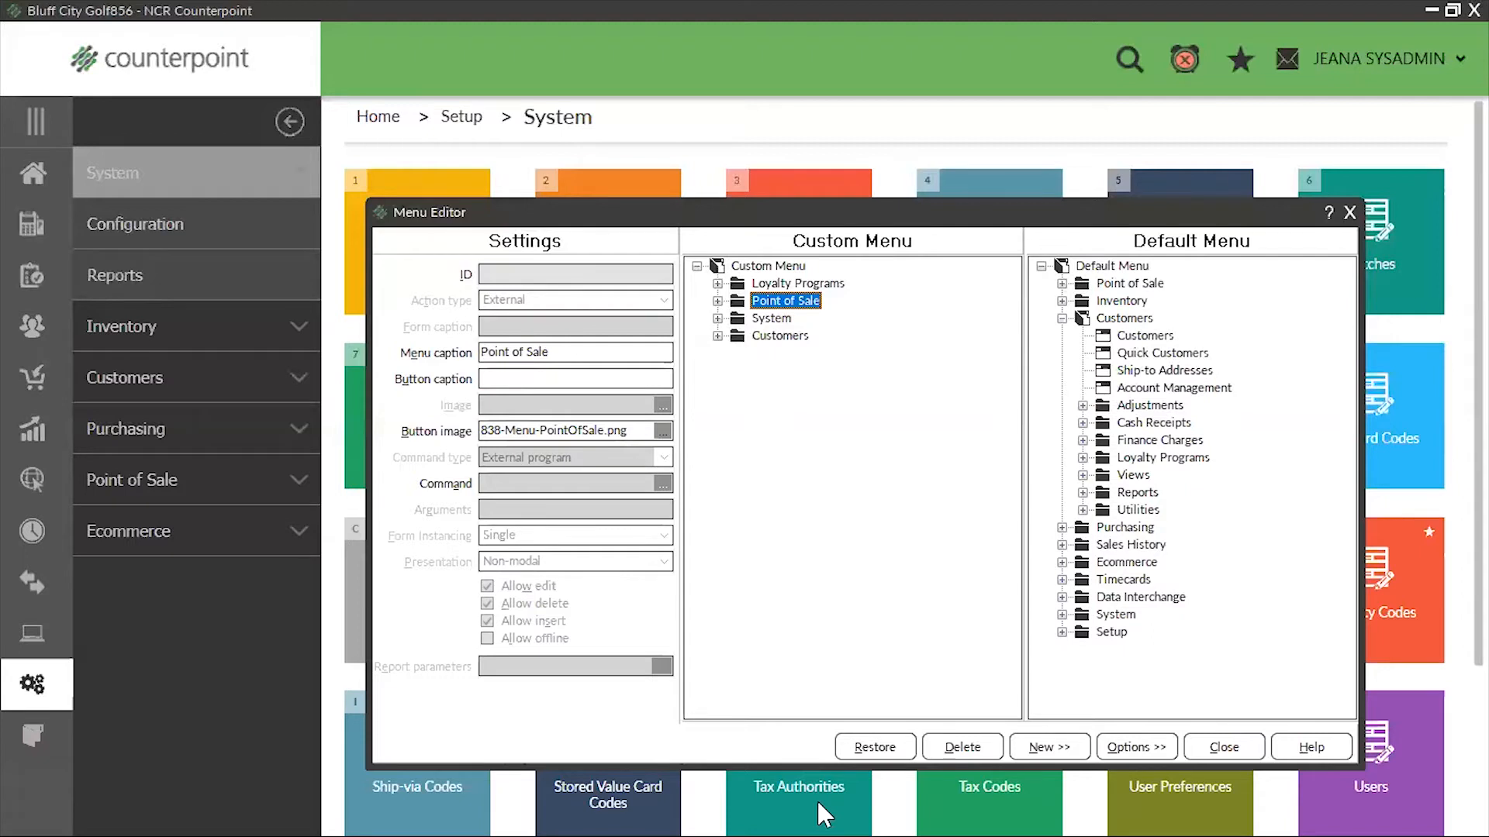
Review the items in the Drawers and Point of Sale subfolders of the custom Point of Sale menu
left_click(717, 301)
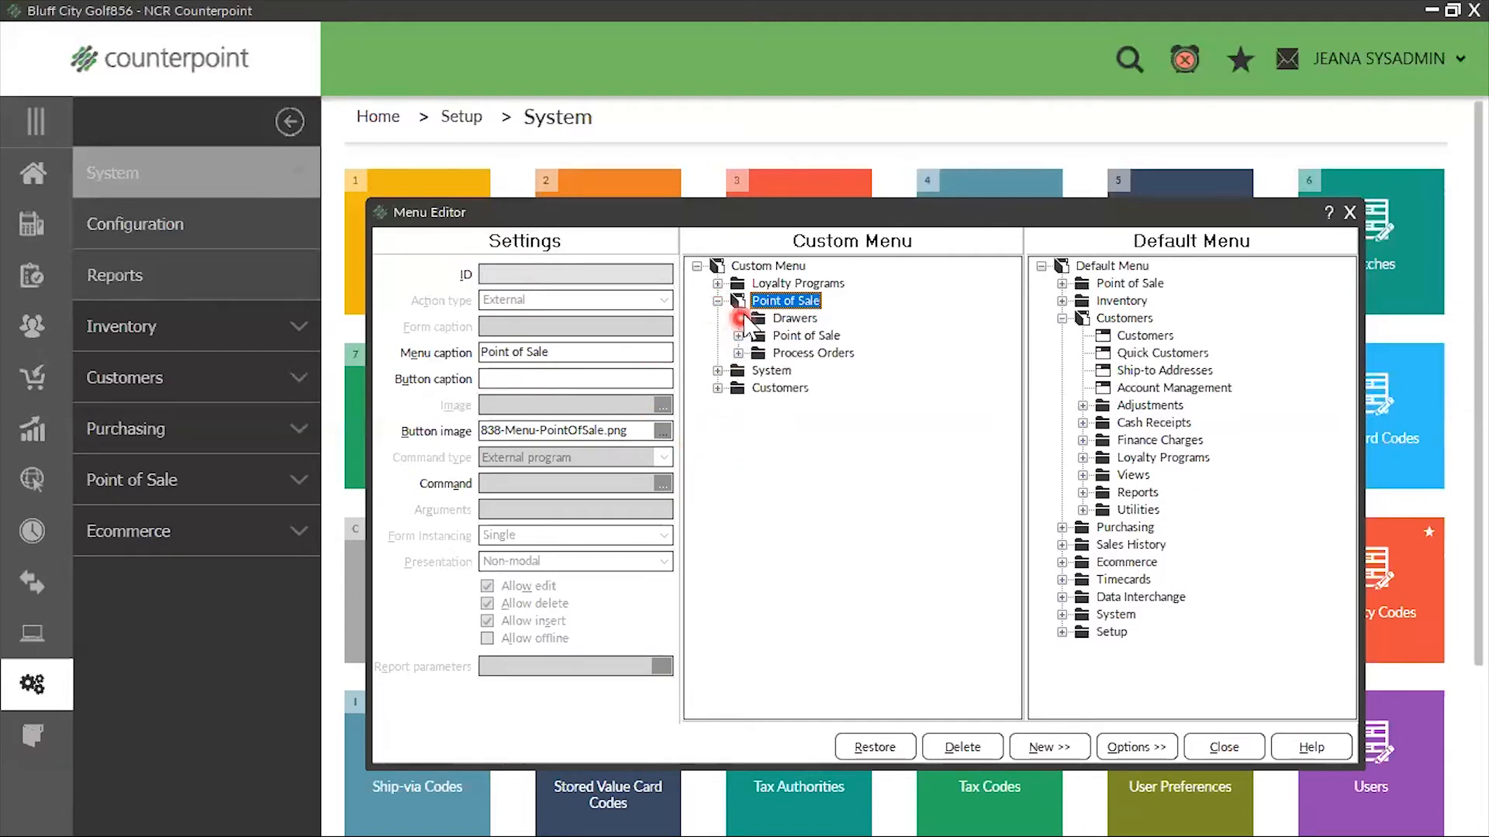
left_click(738, 319)
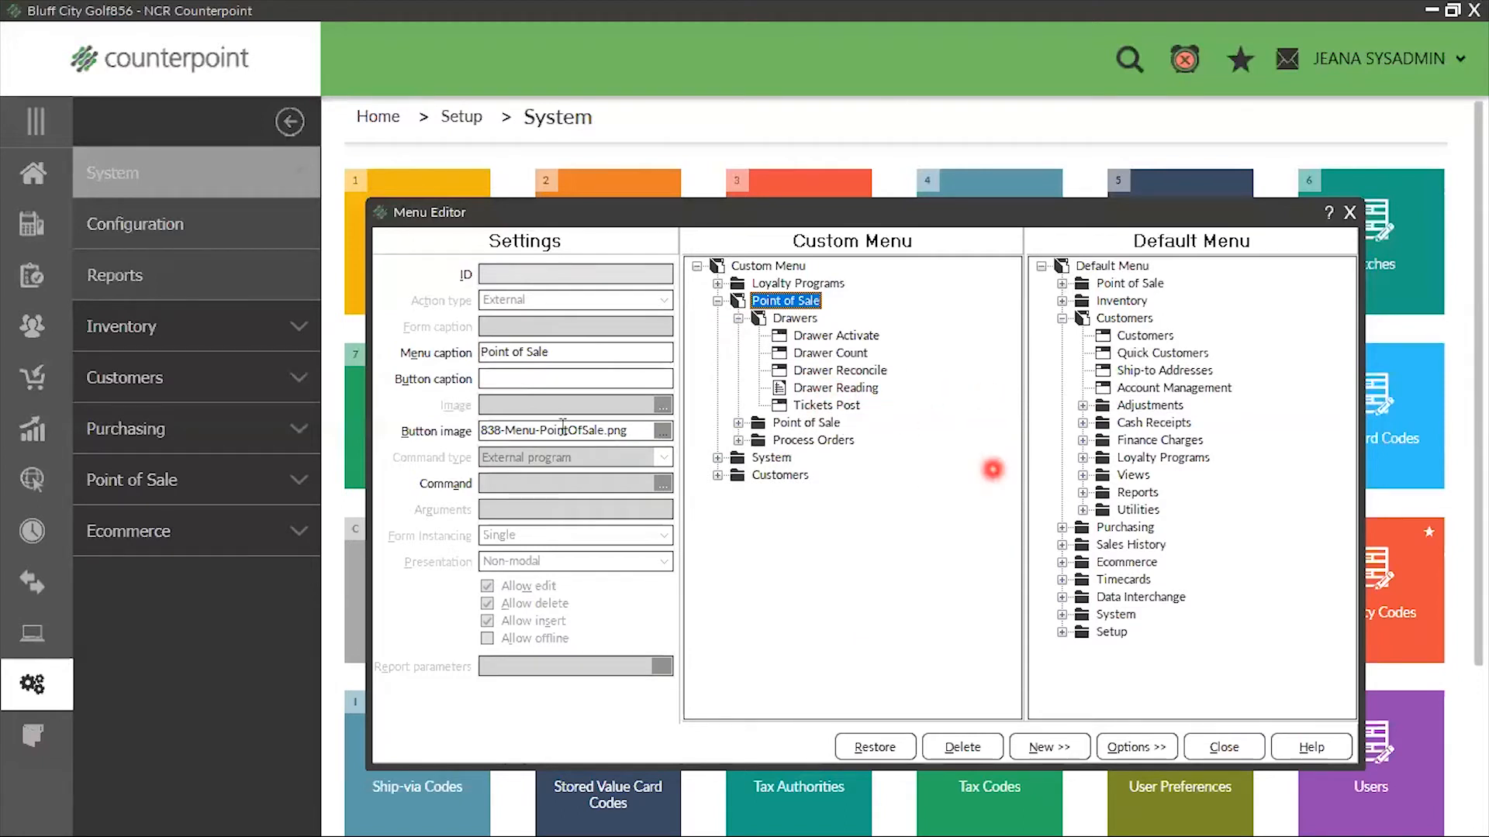
left_click(739, 423)
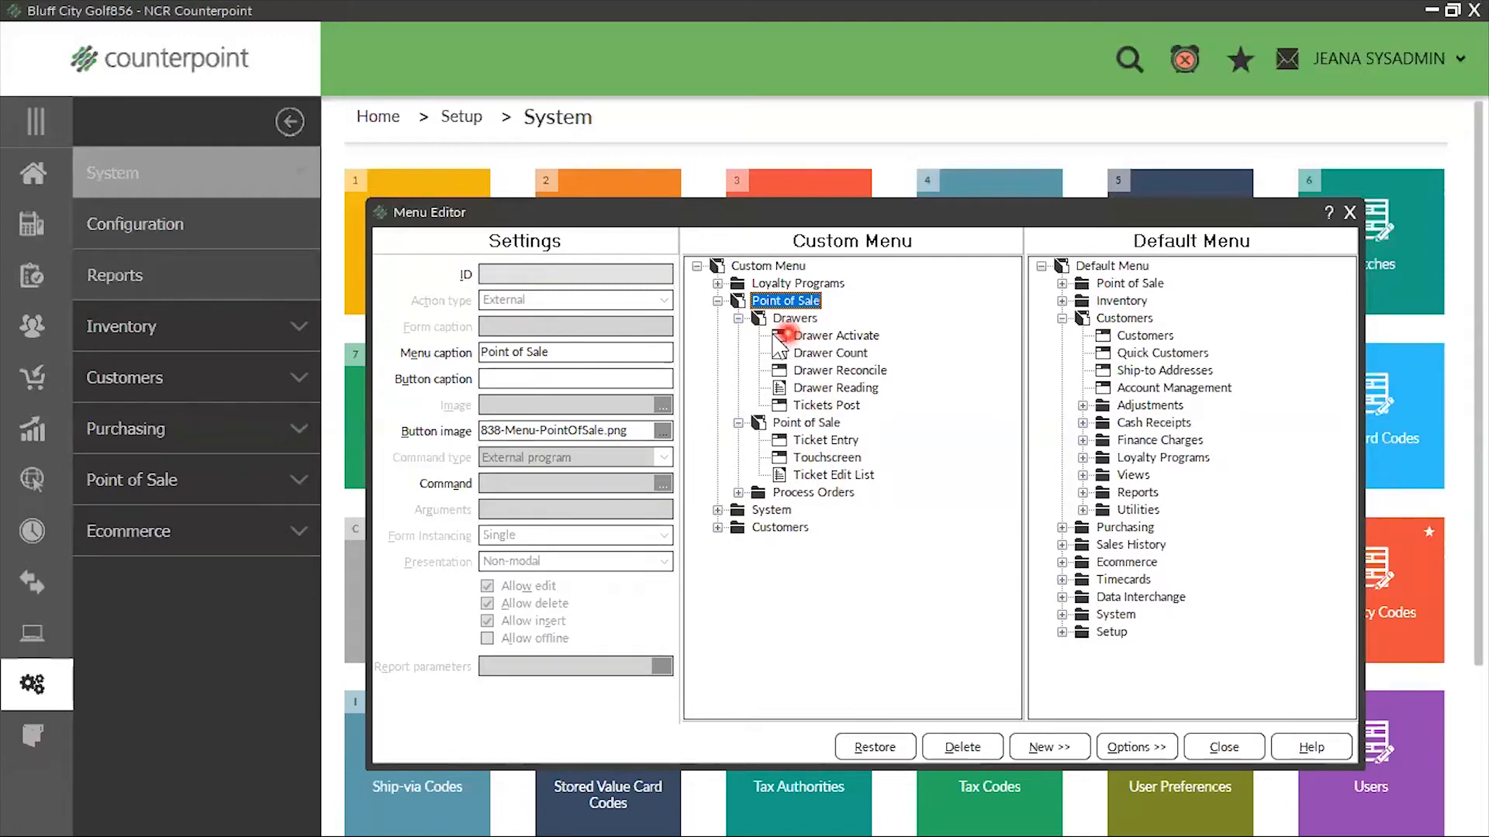
left_click(737, 318)
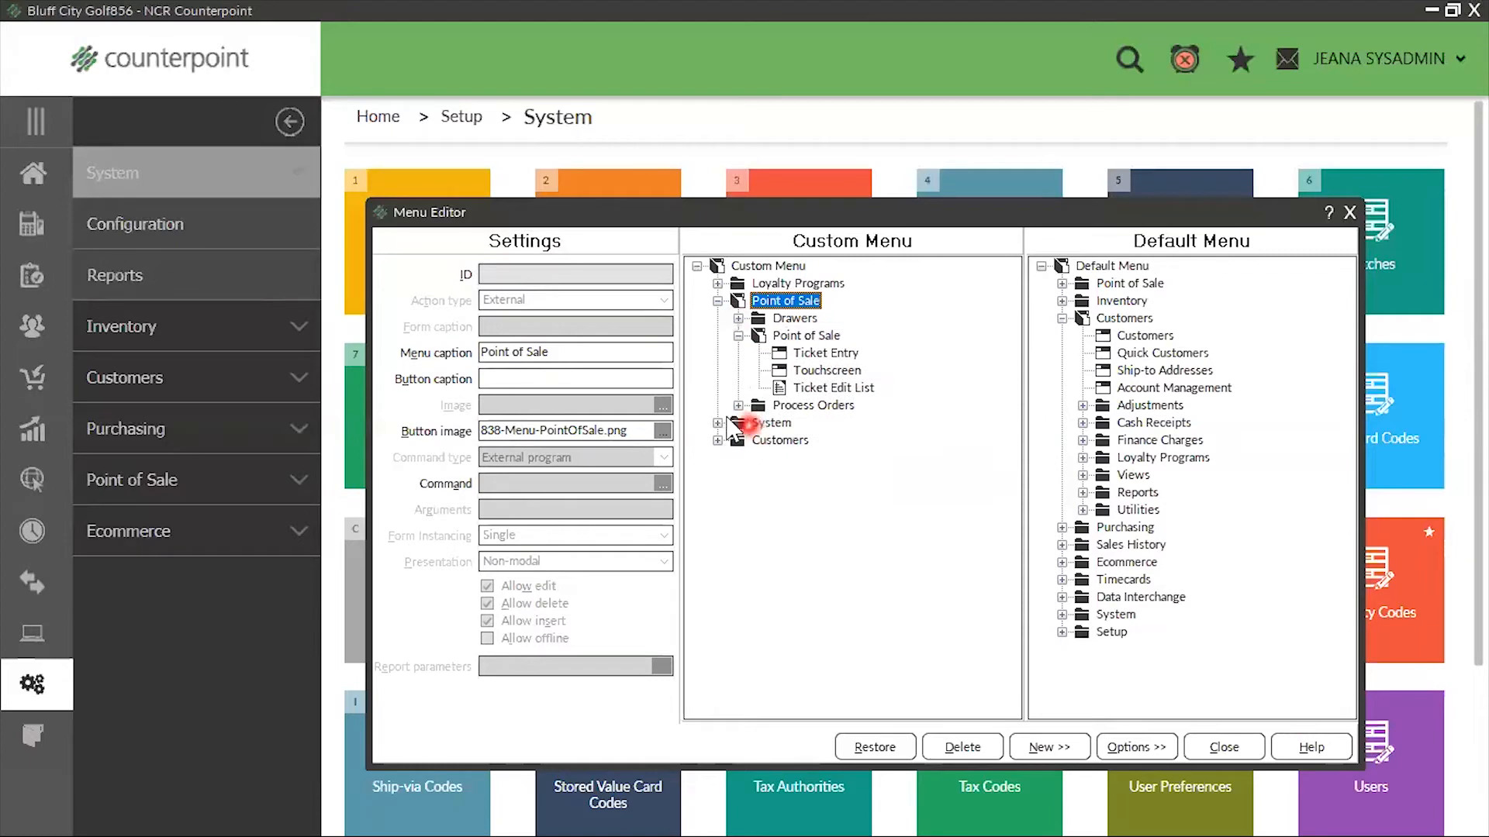
left_click(738, 335)
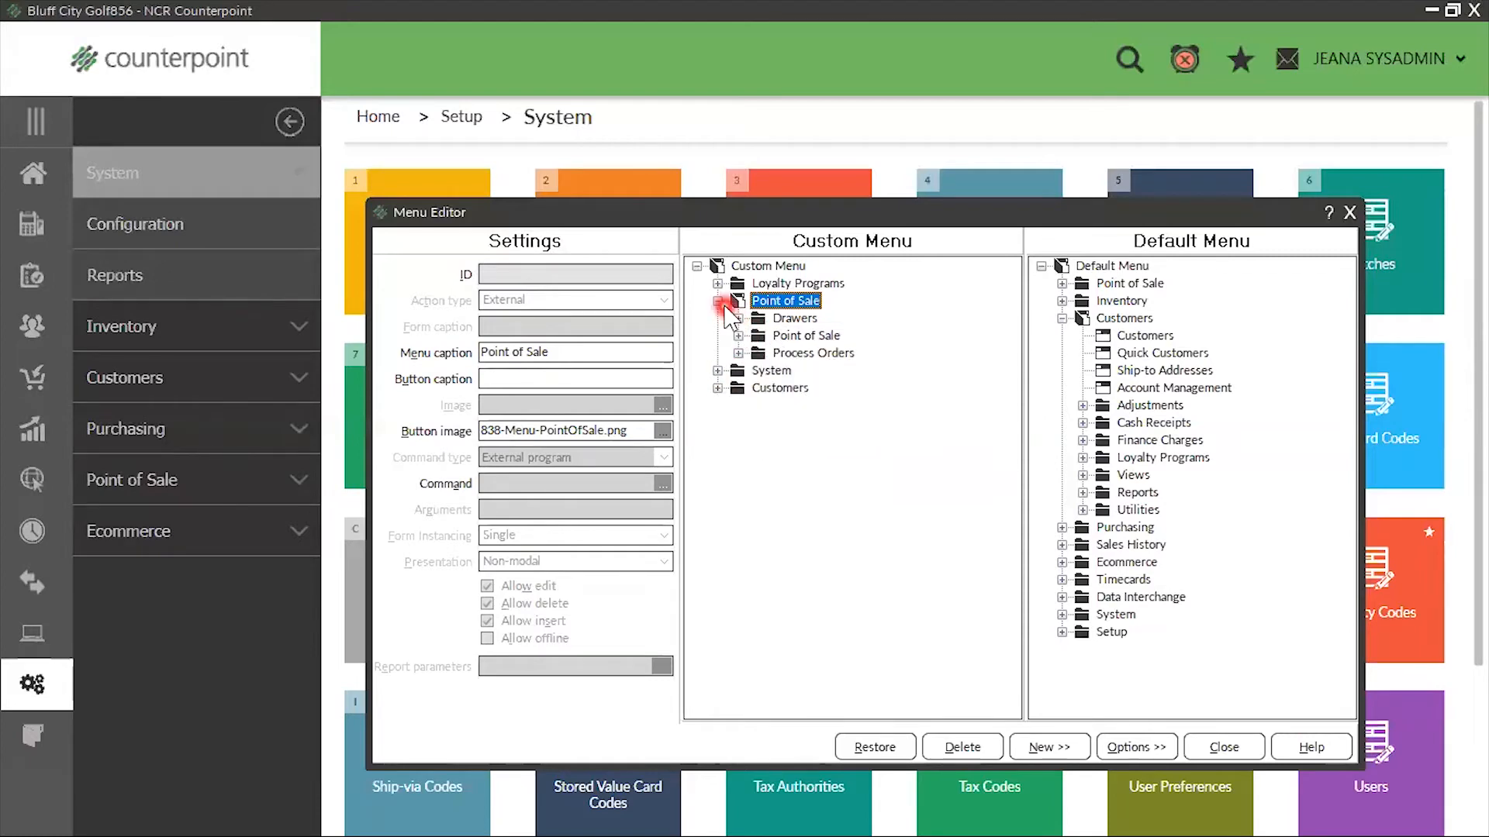
left_click(718, 301)
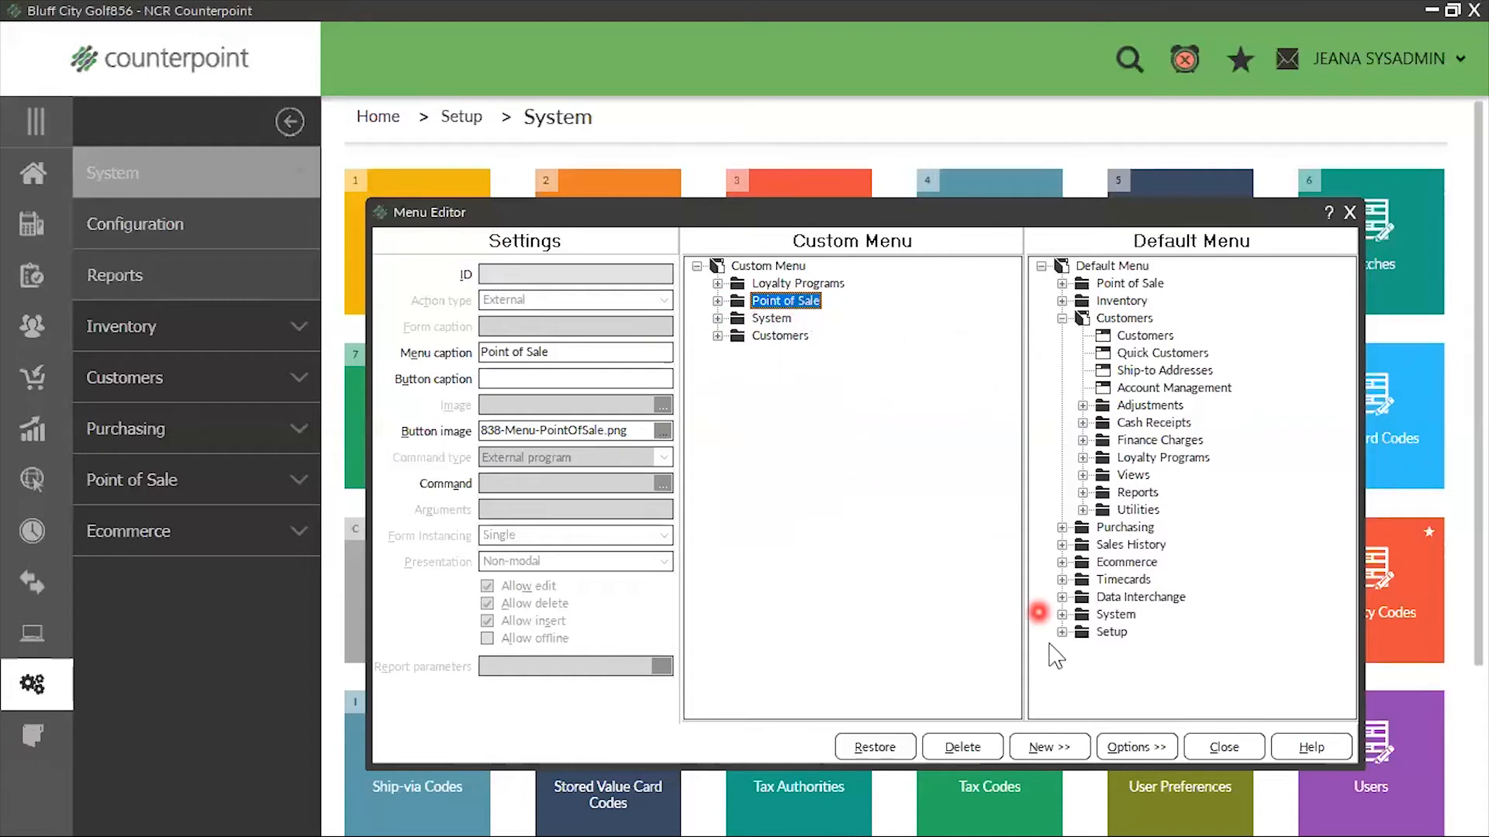
Add a new folder under Point of Sale in the custom menu with the menu and button captions "Daily Reports"
left_click(1072, 749)
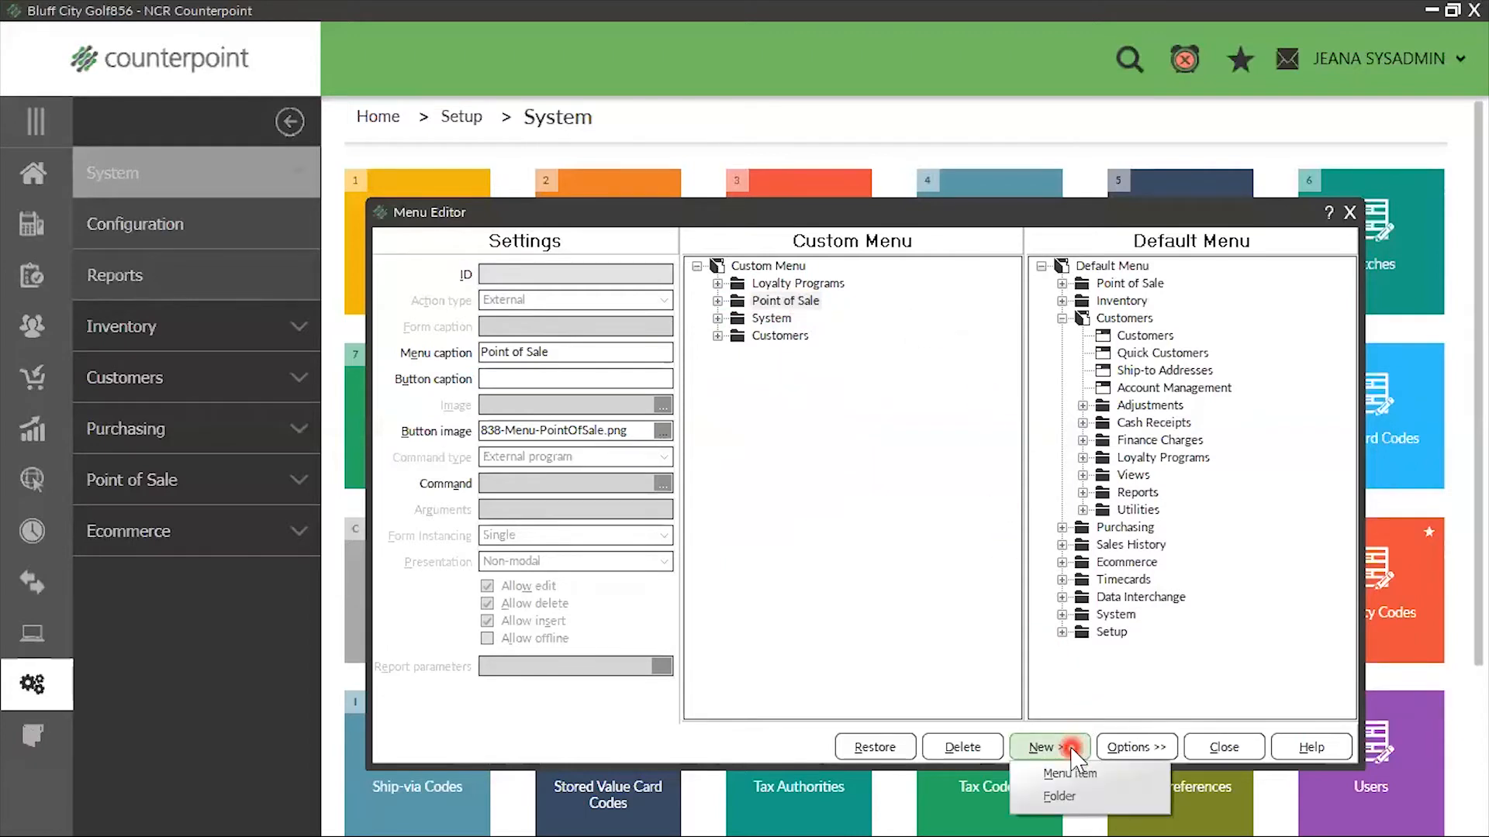
left_click(1059, 796)
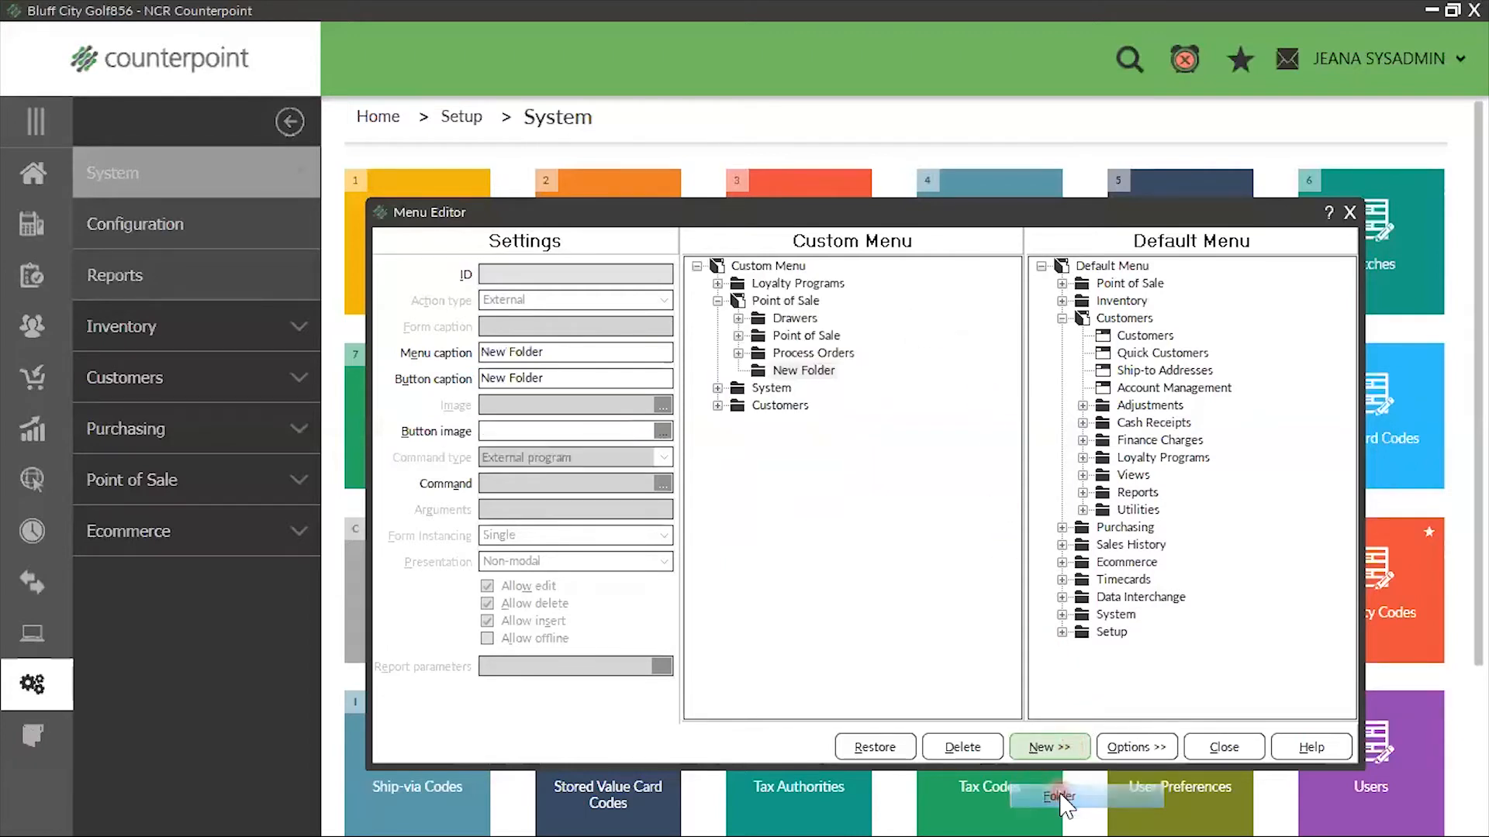
left_click(803, 371)
left_click_drag(562, 352, 289, 382)
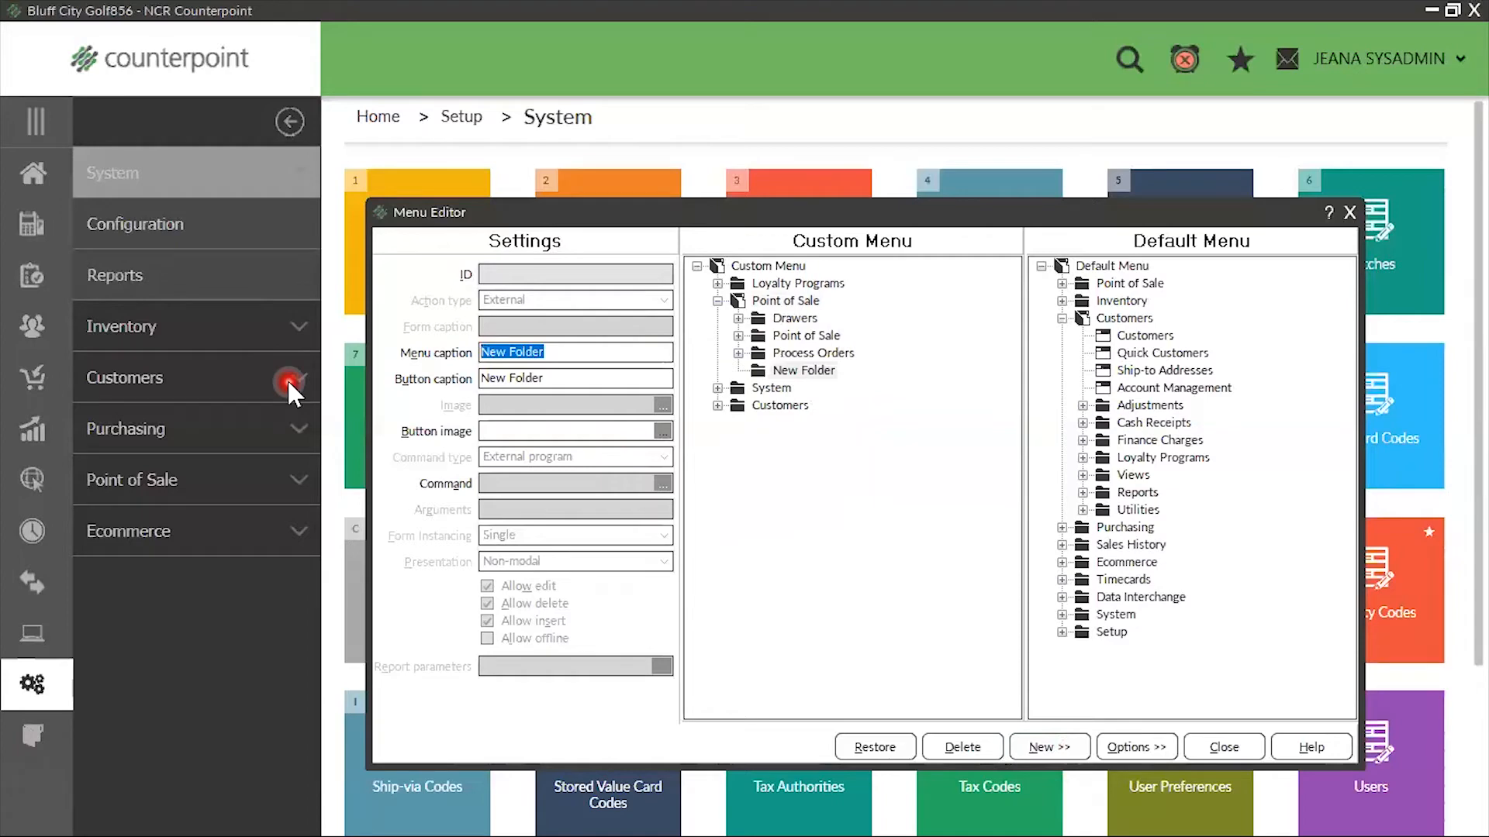
type("Daily Reports")
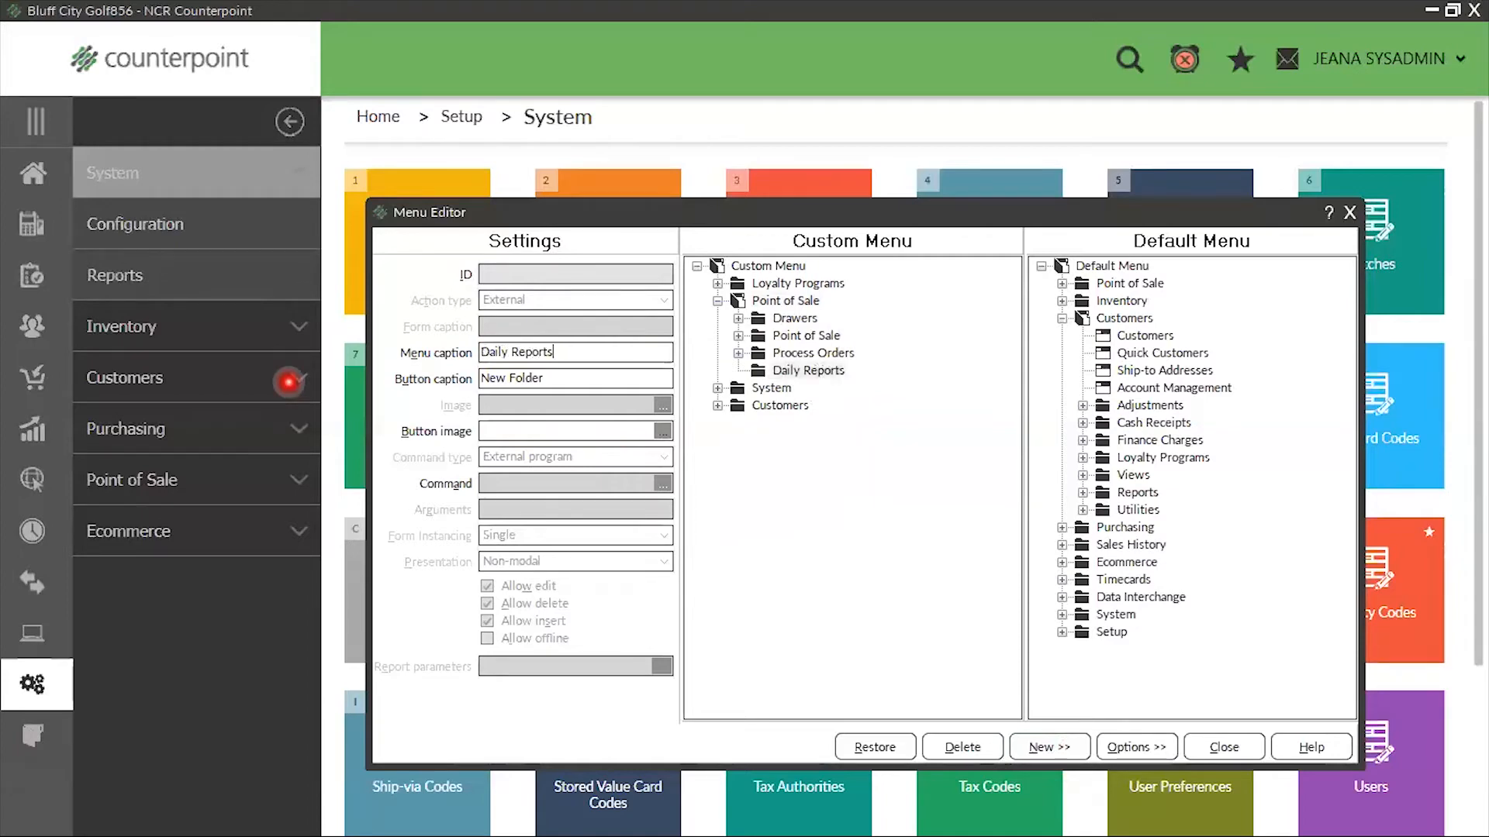
key("Tab")
type("D")
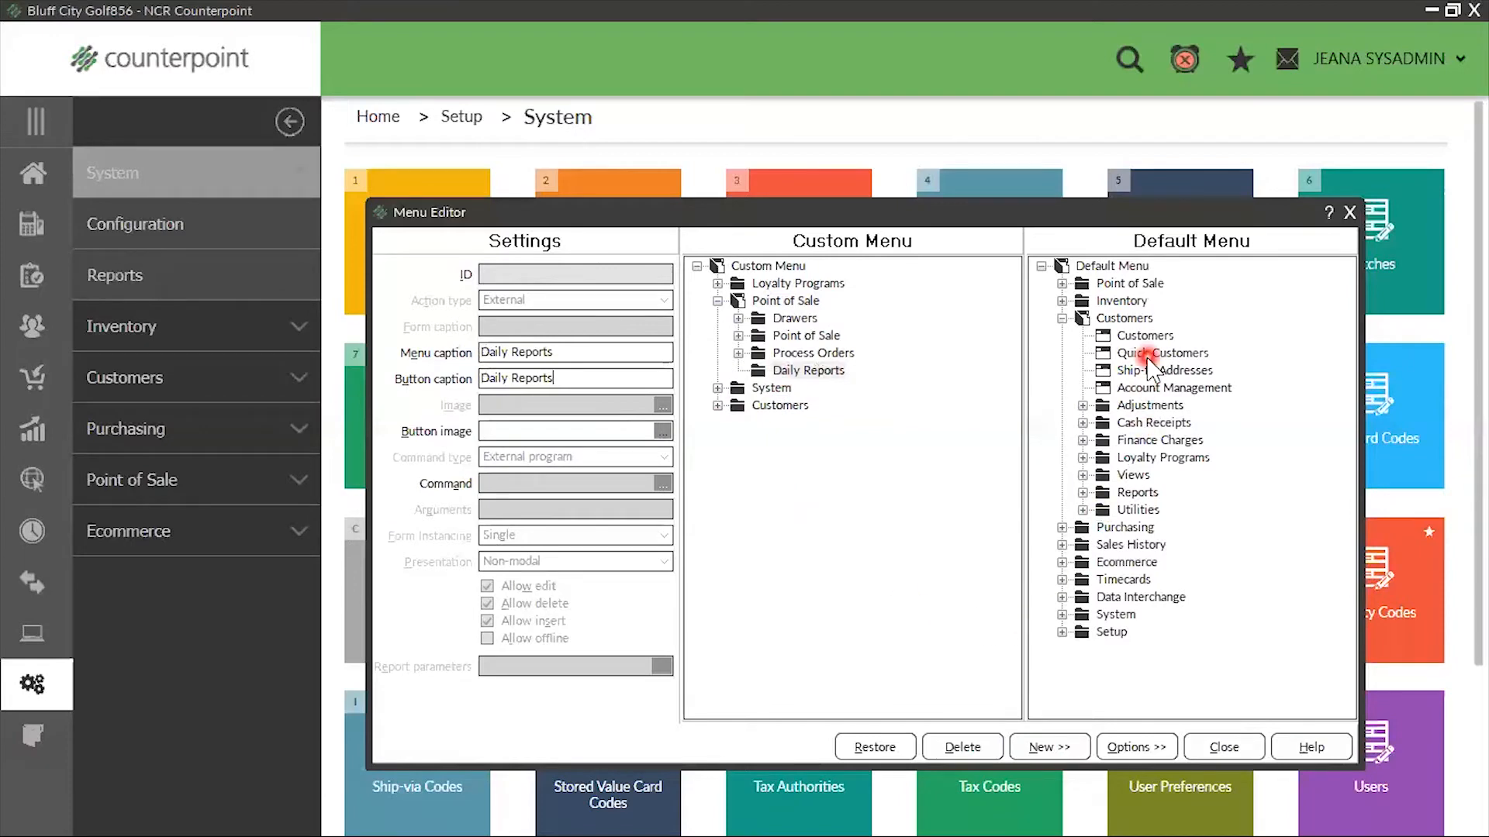
Add the Ticket History and Drawer History reports from the default Point of Sale history reports to the custom Daily Reports folder
left_click(1062, 284)
scroll(1132, 574, "down", 2)
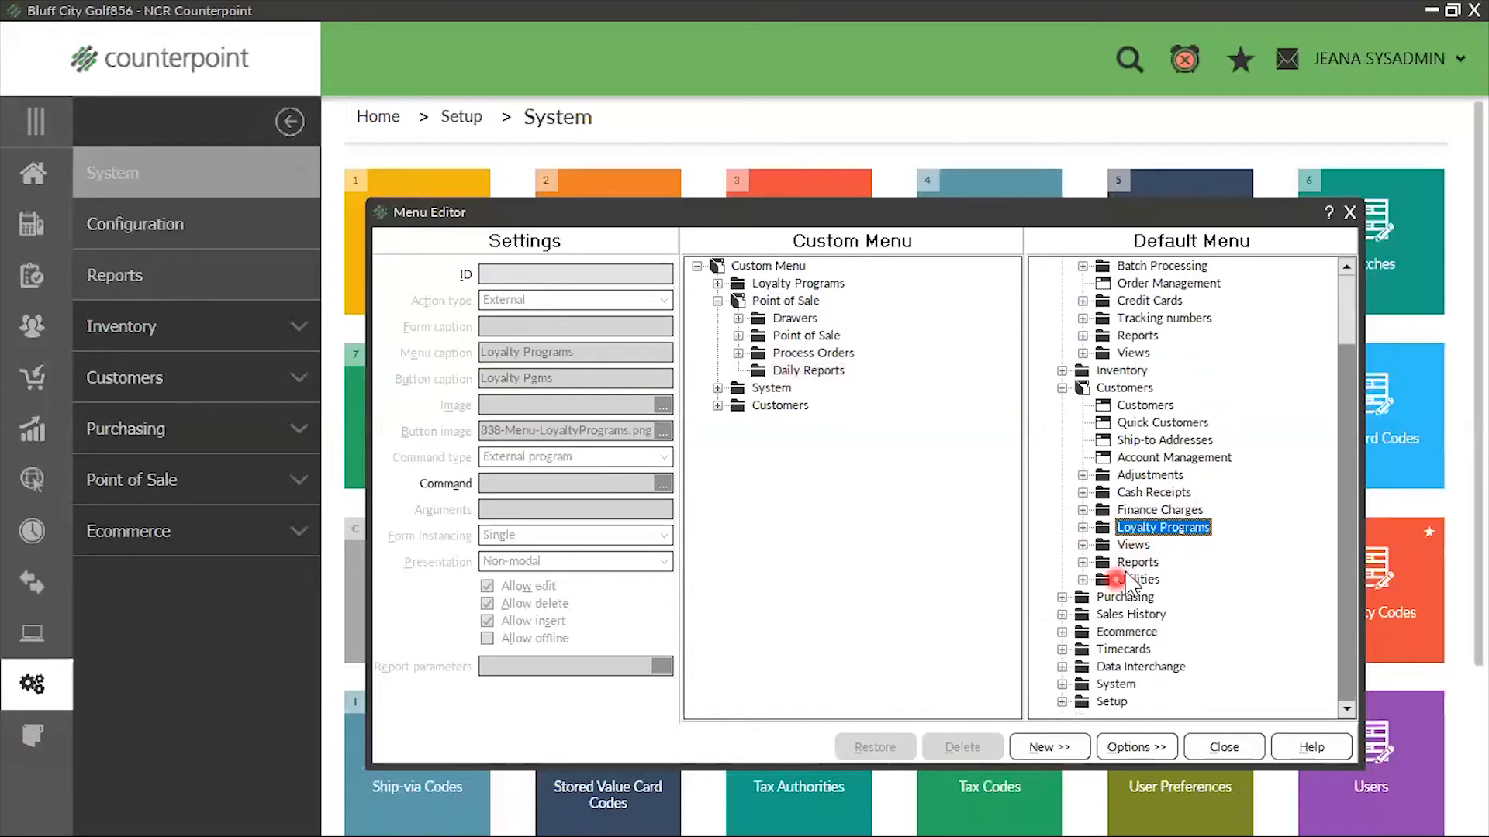
left_click(1133, 336)
left_click(1083, 336)
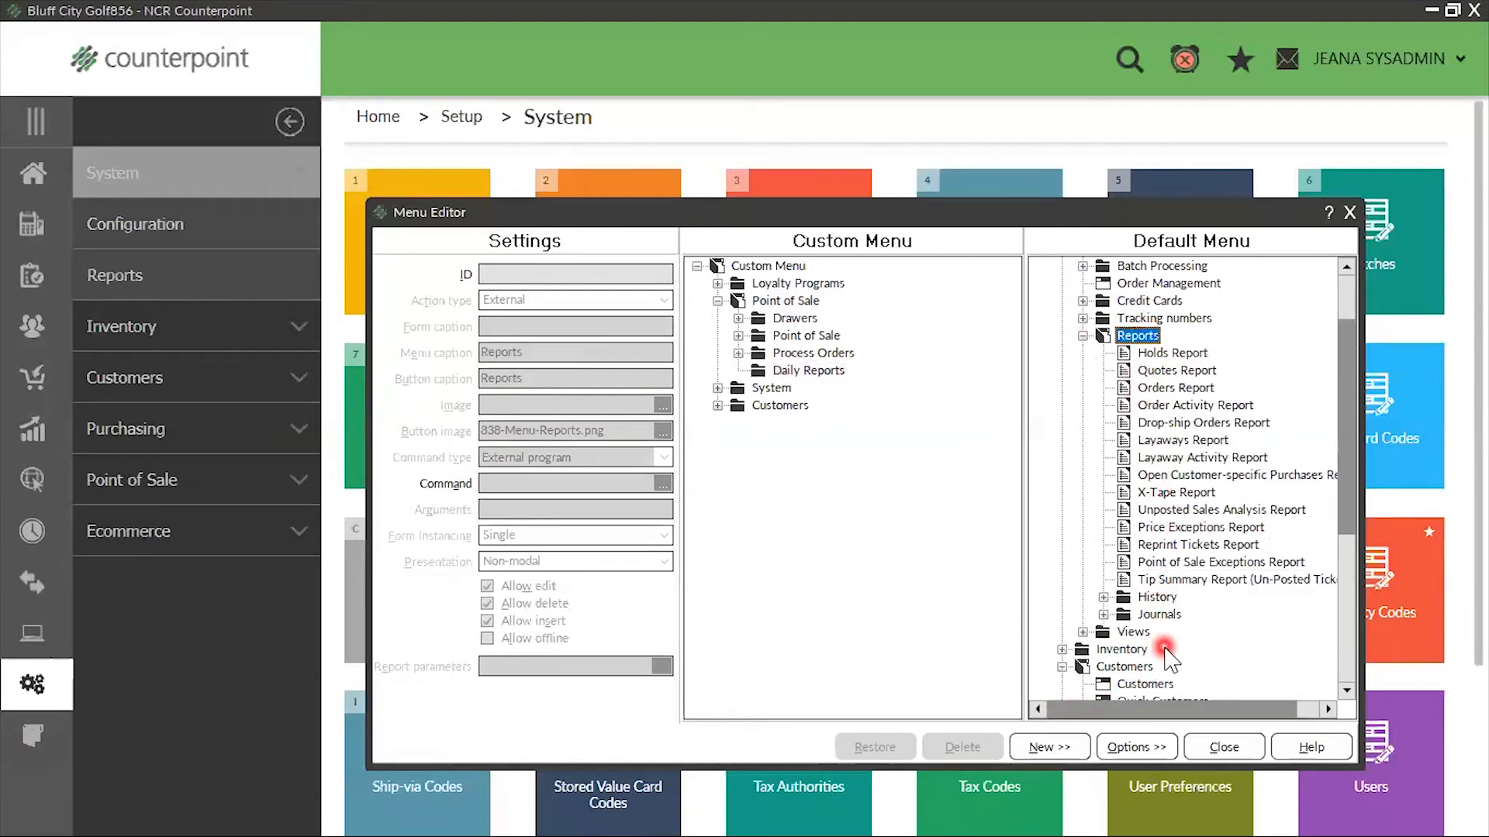
left_click(1103, 597)
scroll(1101, 604, "down", 2)
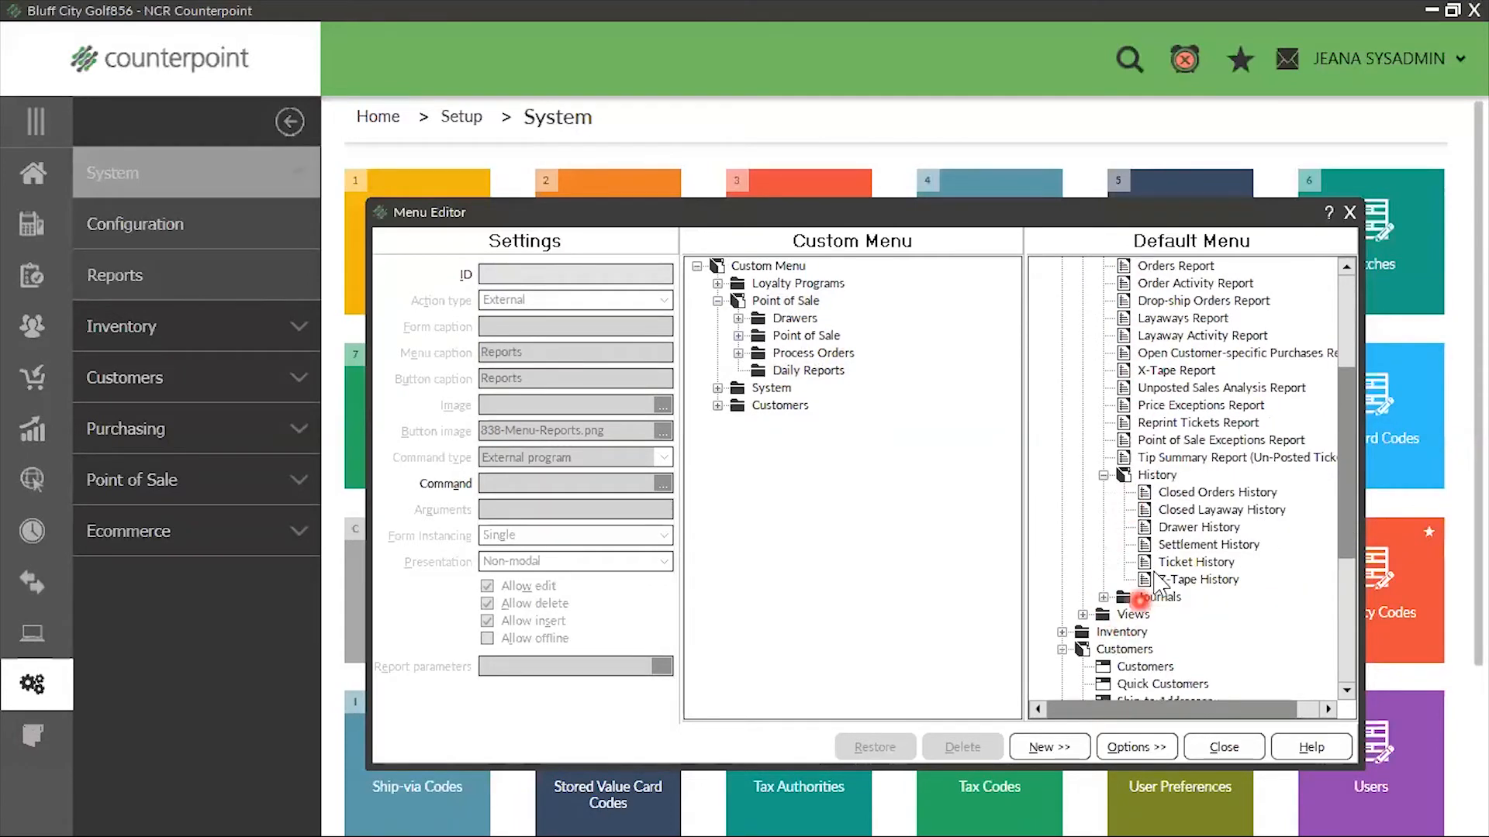
left_click_drag(1153, 562, 815, 377)
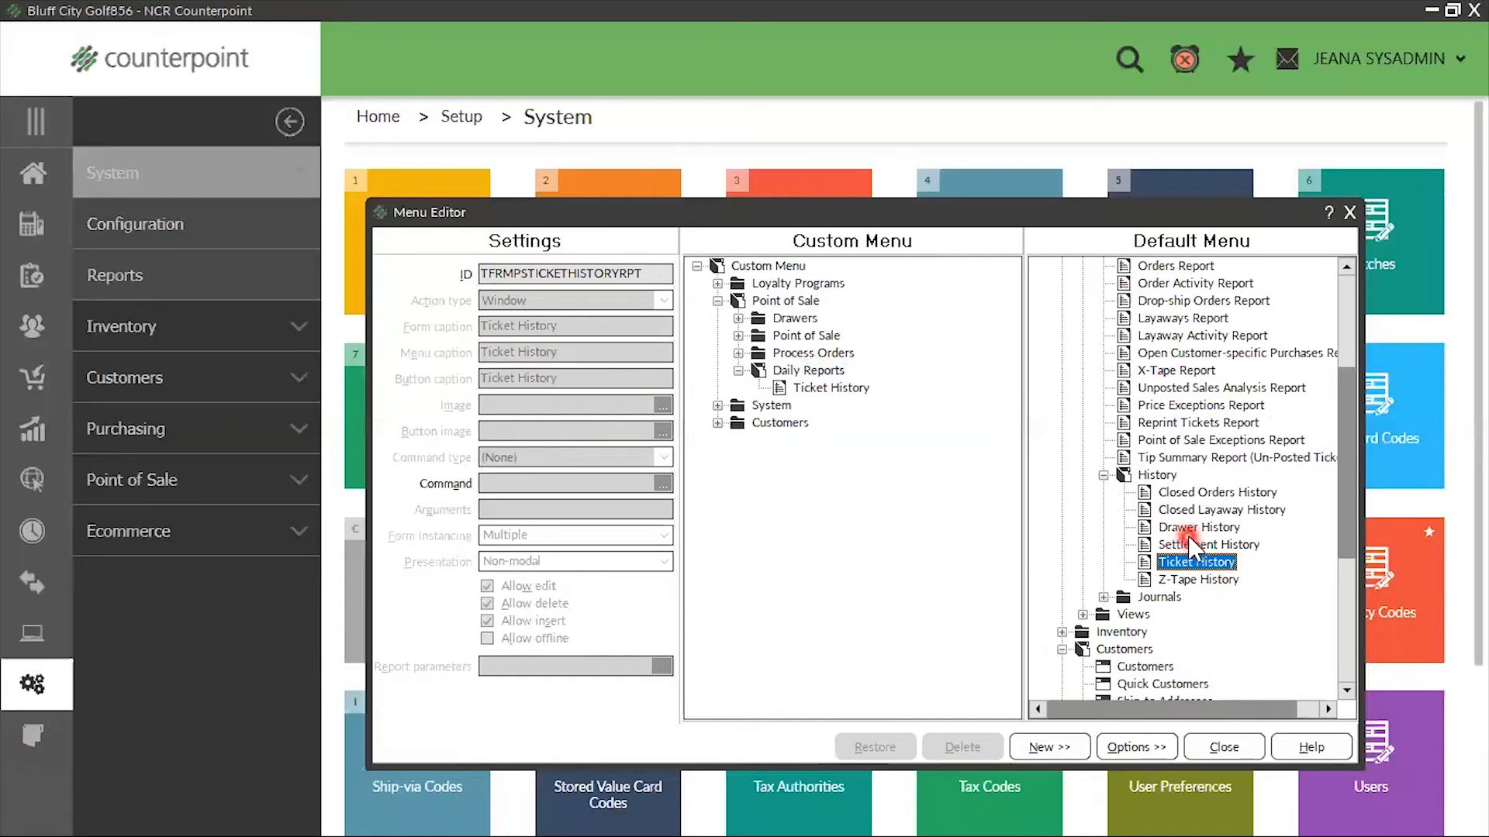
left_click_drag(1163, 530, 824, 377)
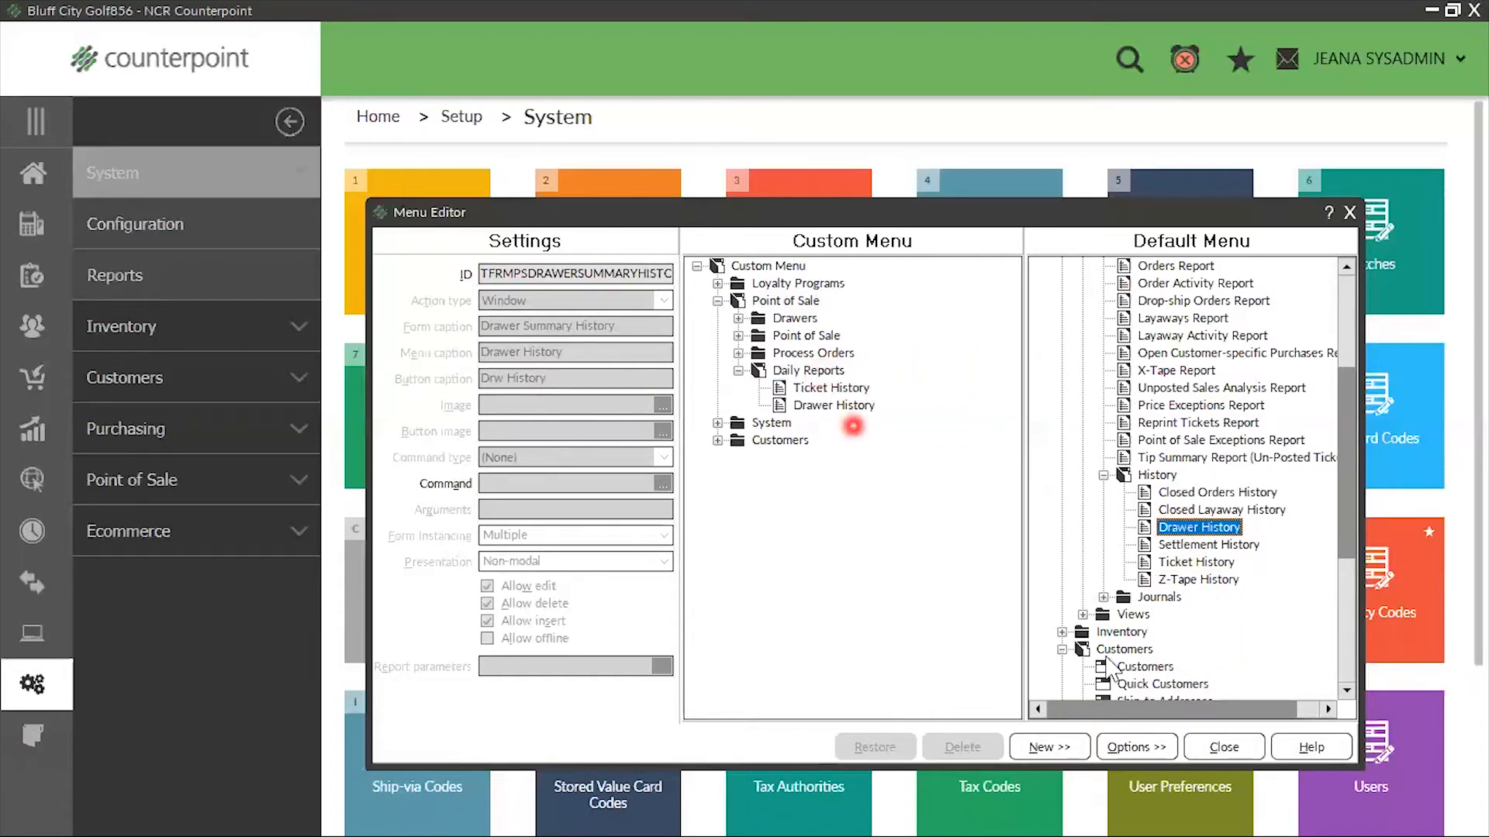
Add the Flash Sales Report from the default Sales History reports to the custom Daily Reports folder
scroll(1302, 581, "down", 5)
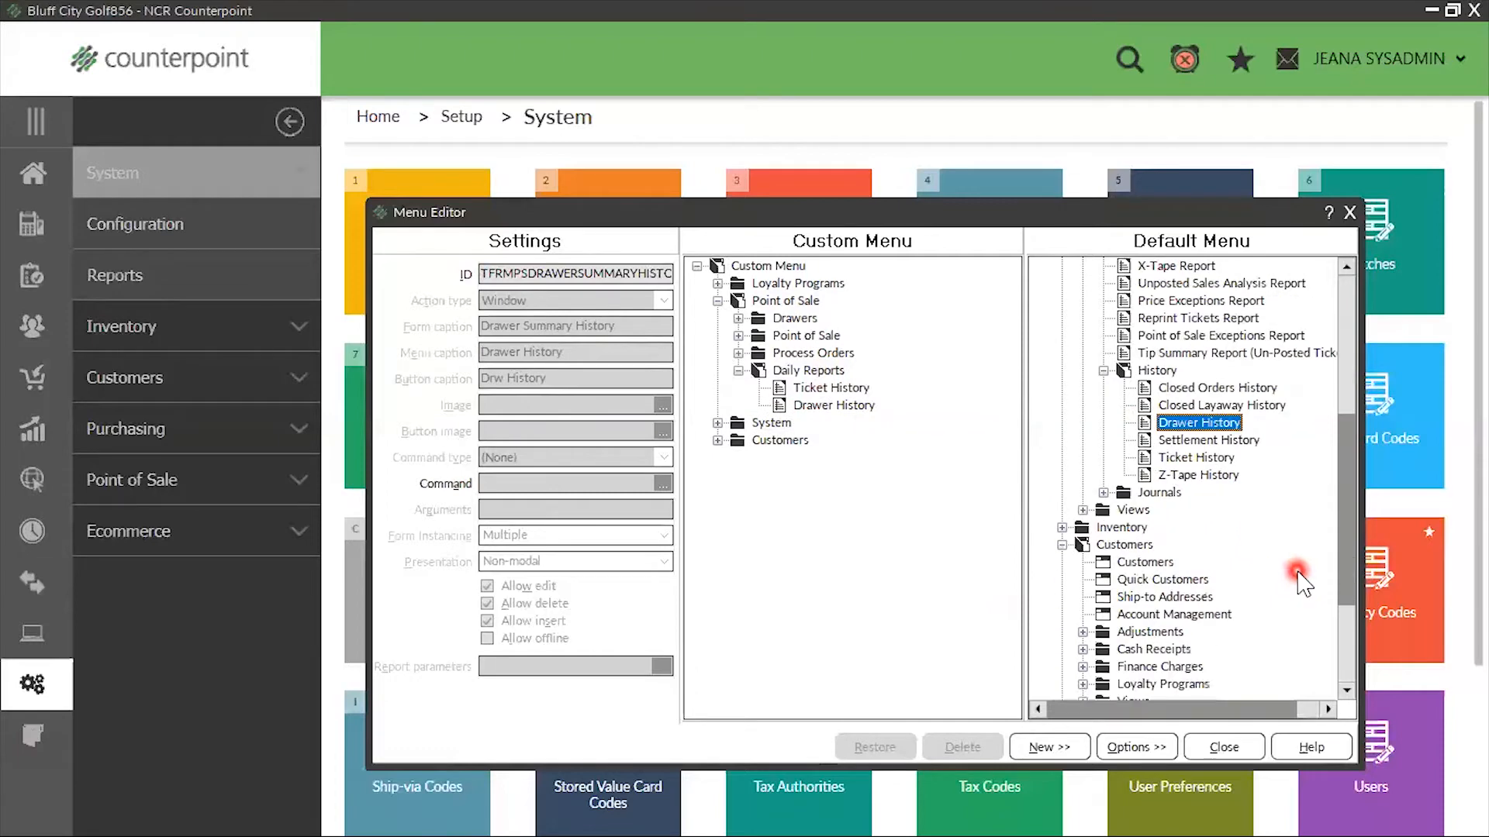
scroll(1303, 581, "up", 1)
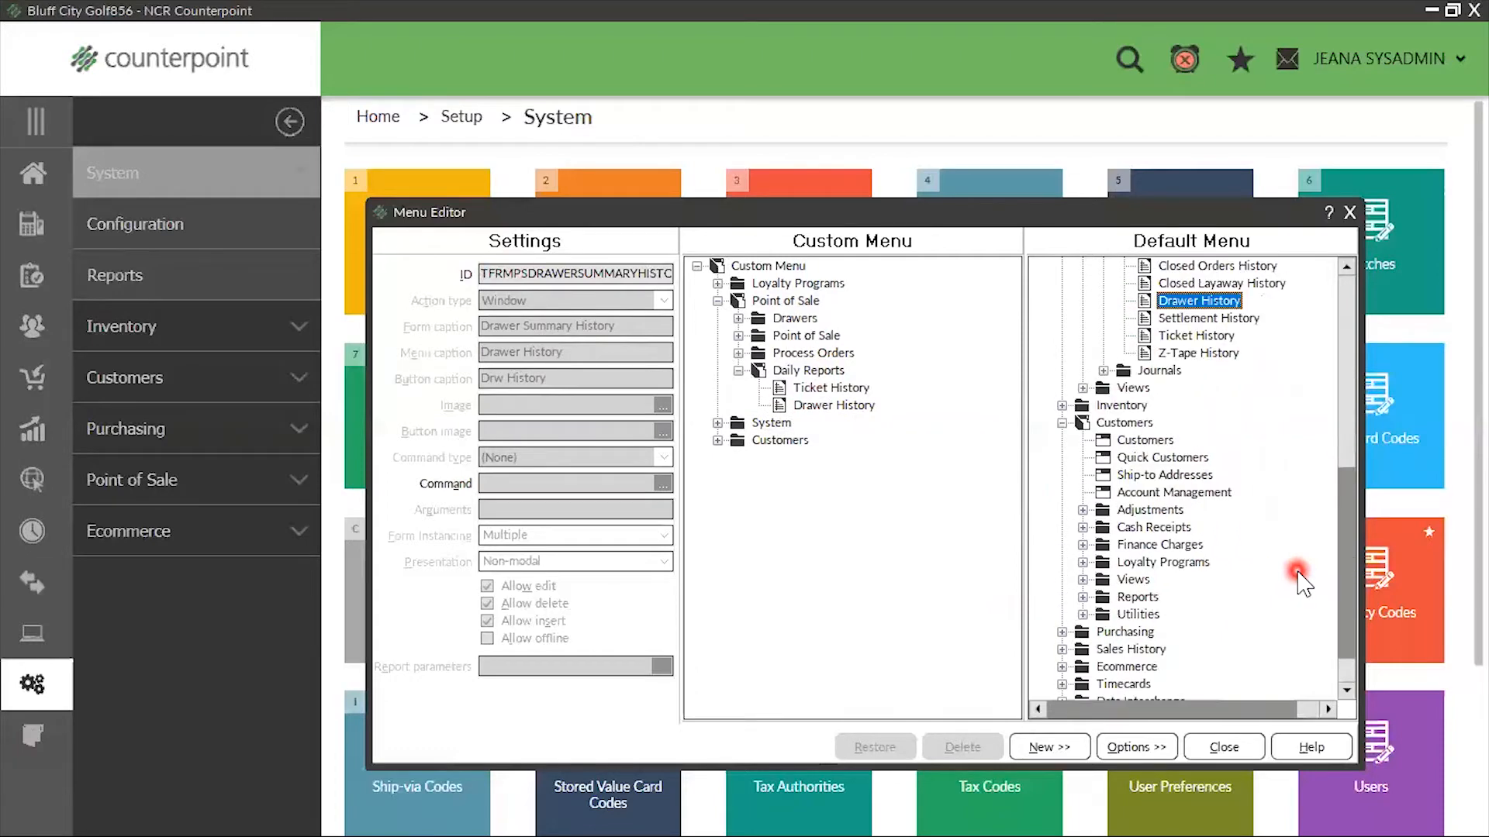
scroll(1303, 581, "down", 1)
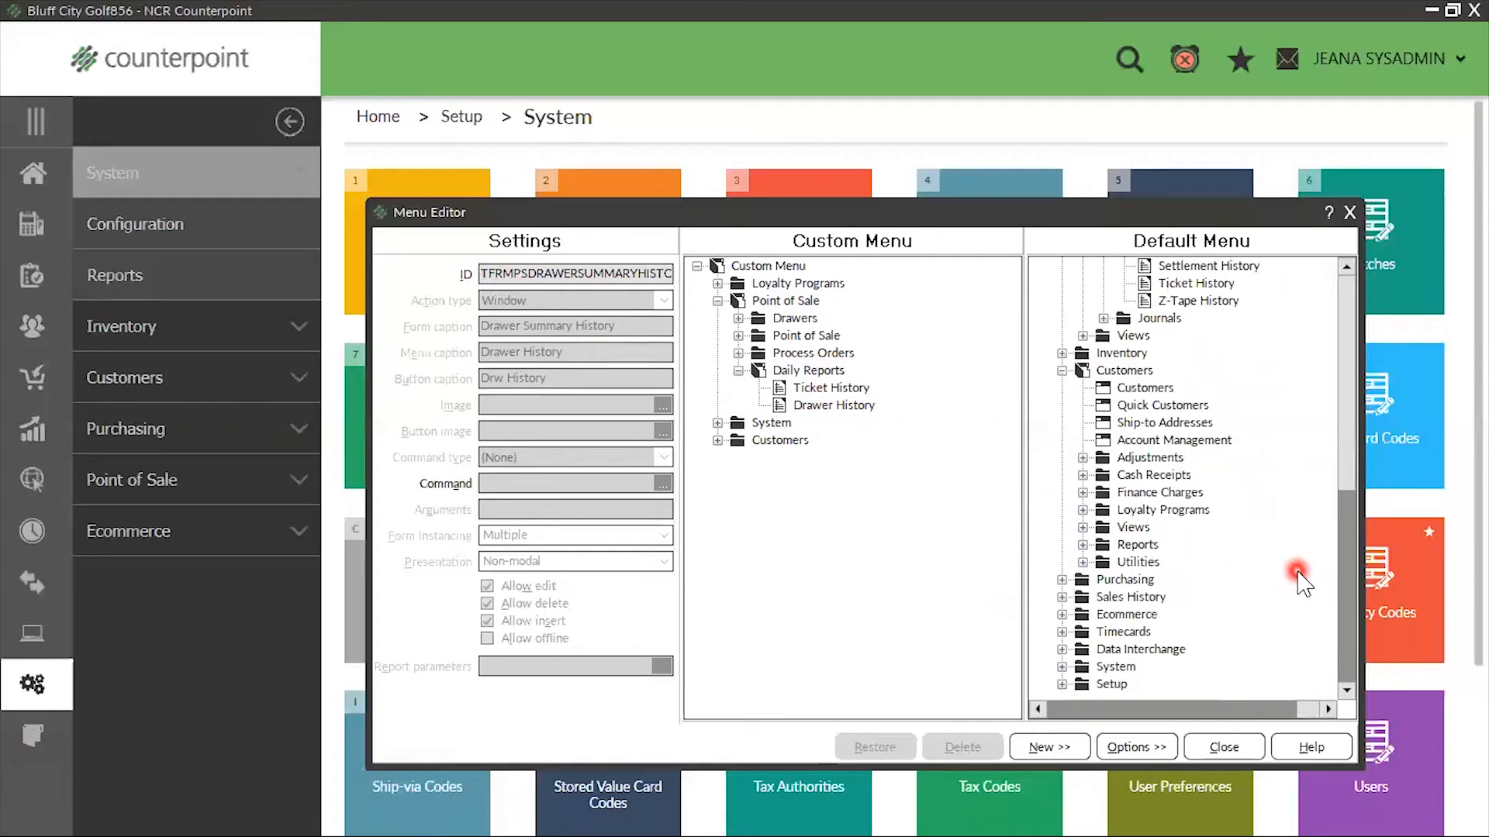
left_click(1061, 597)
scroll(1143, 516, "down", 2)
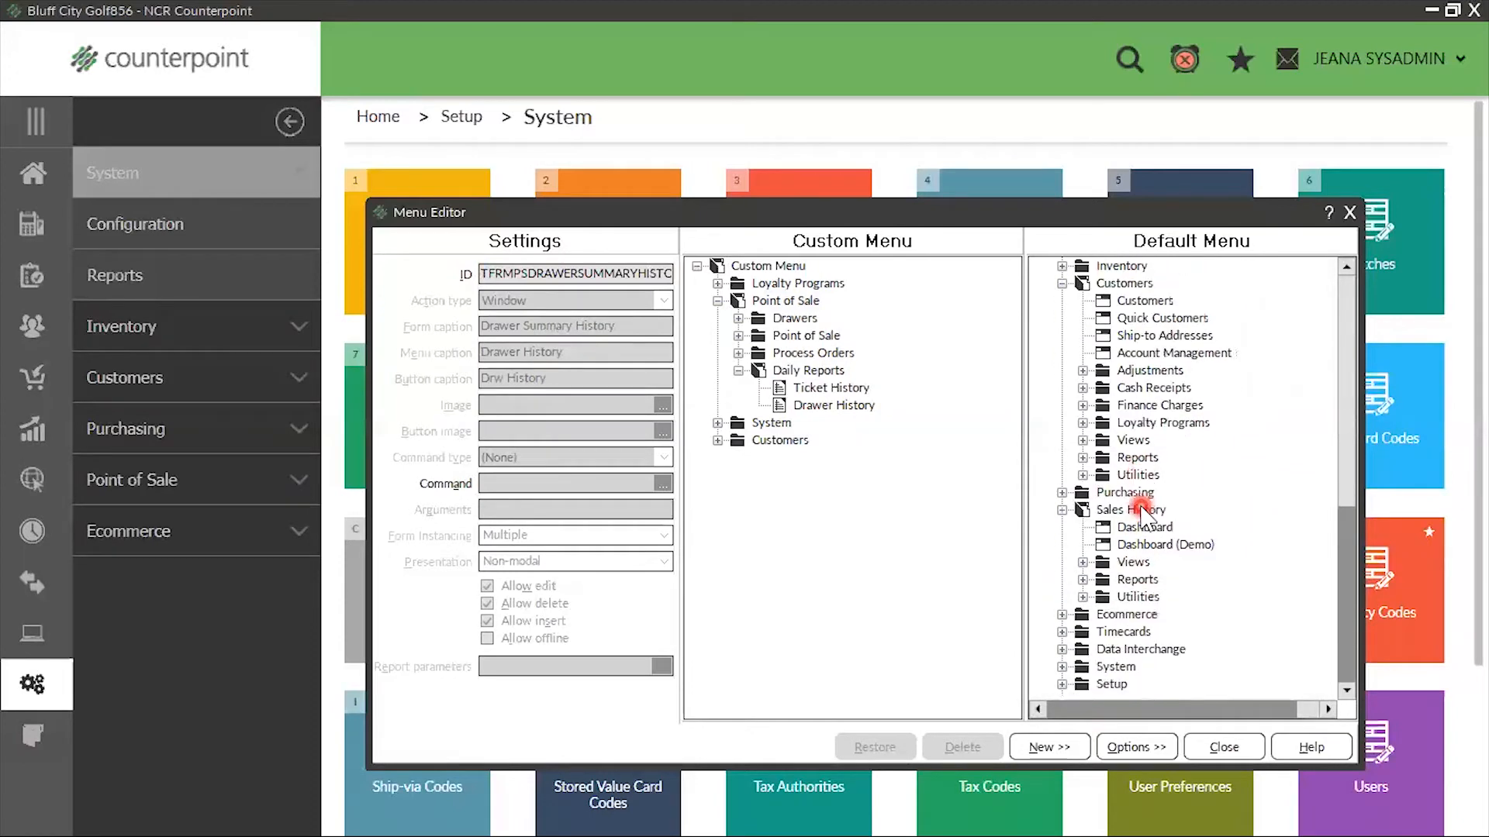
left_click(1082, 580)
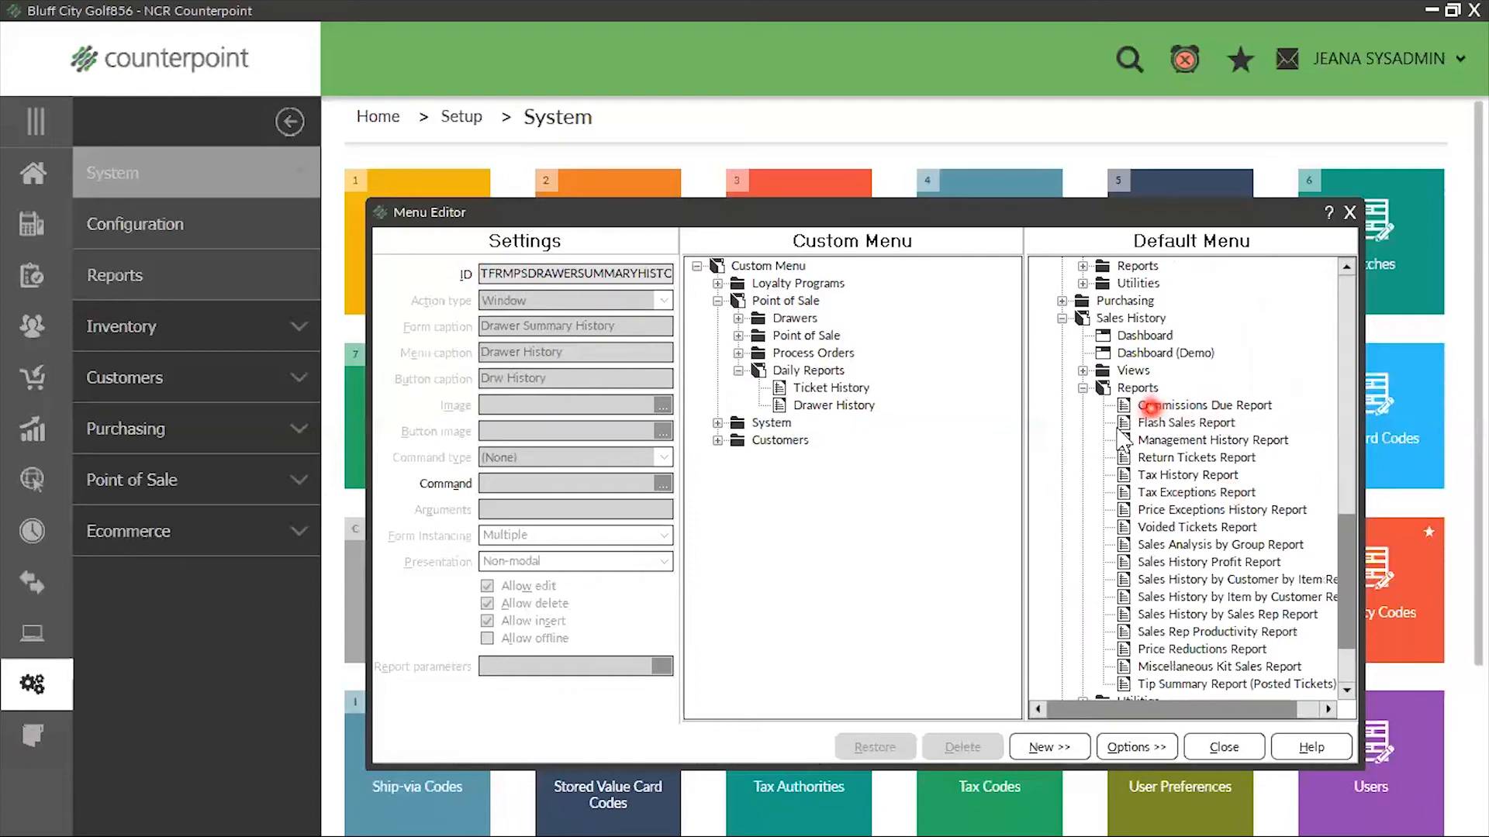
left_click_drag(1122, 426, 844, 380)
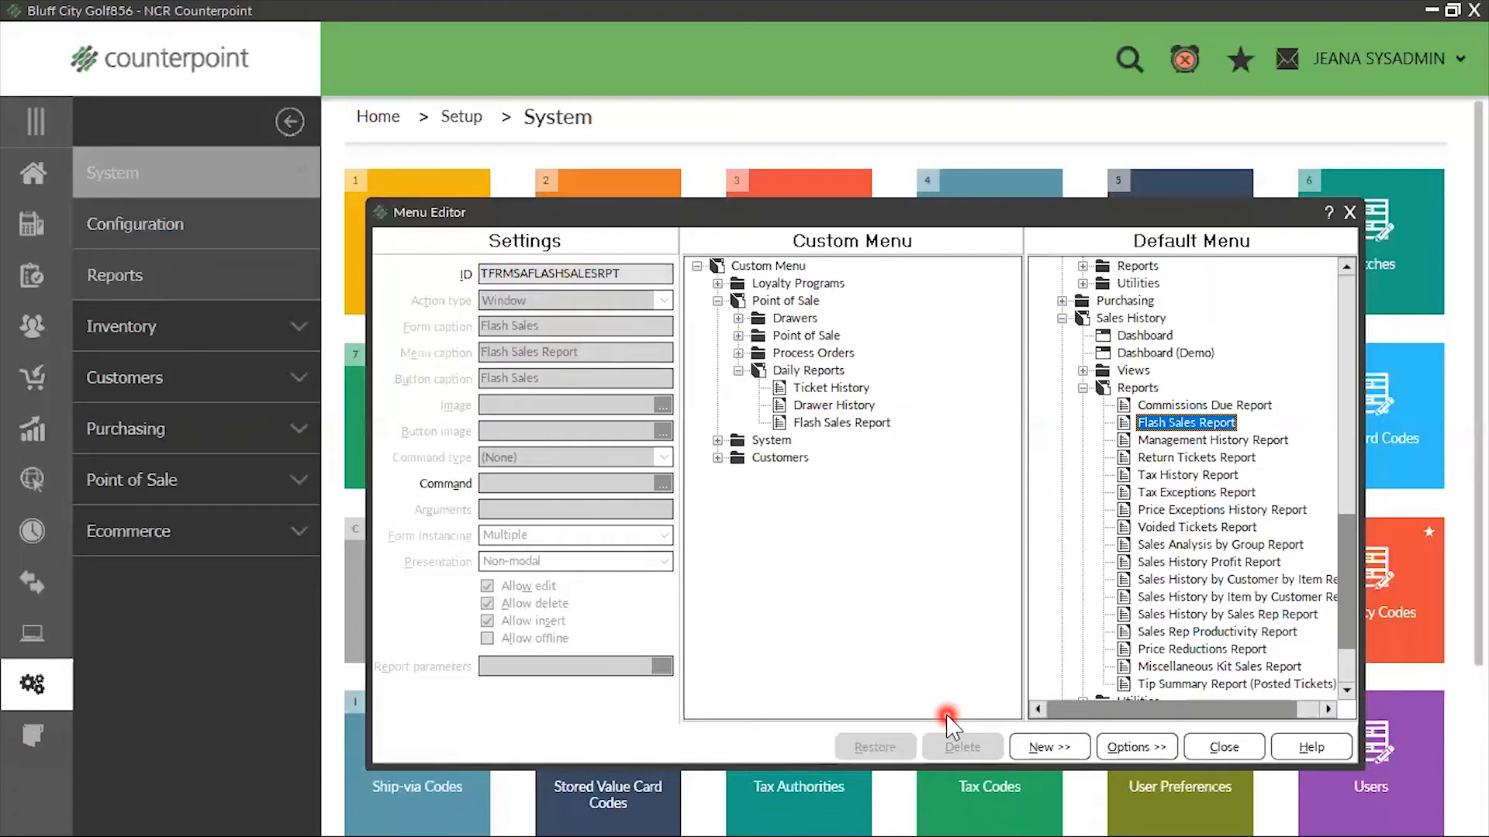
left_click(738, 370)
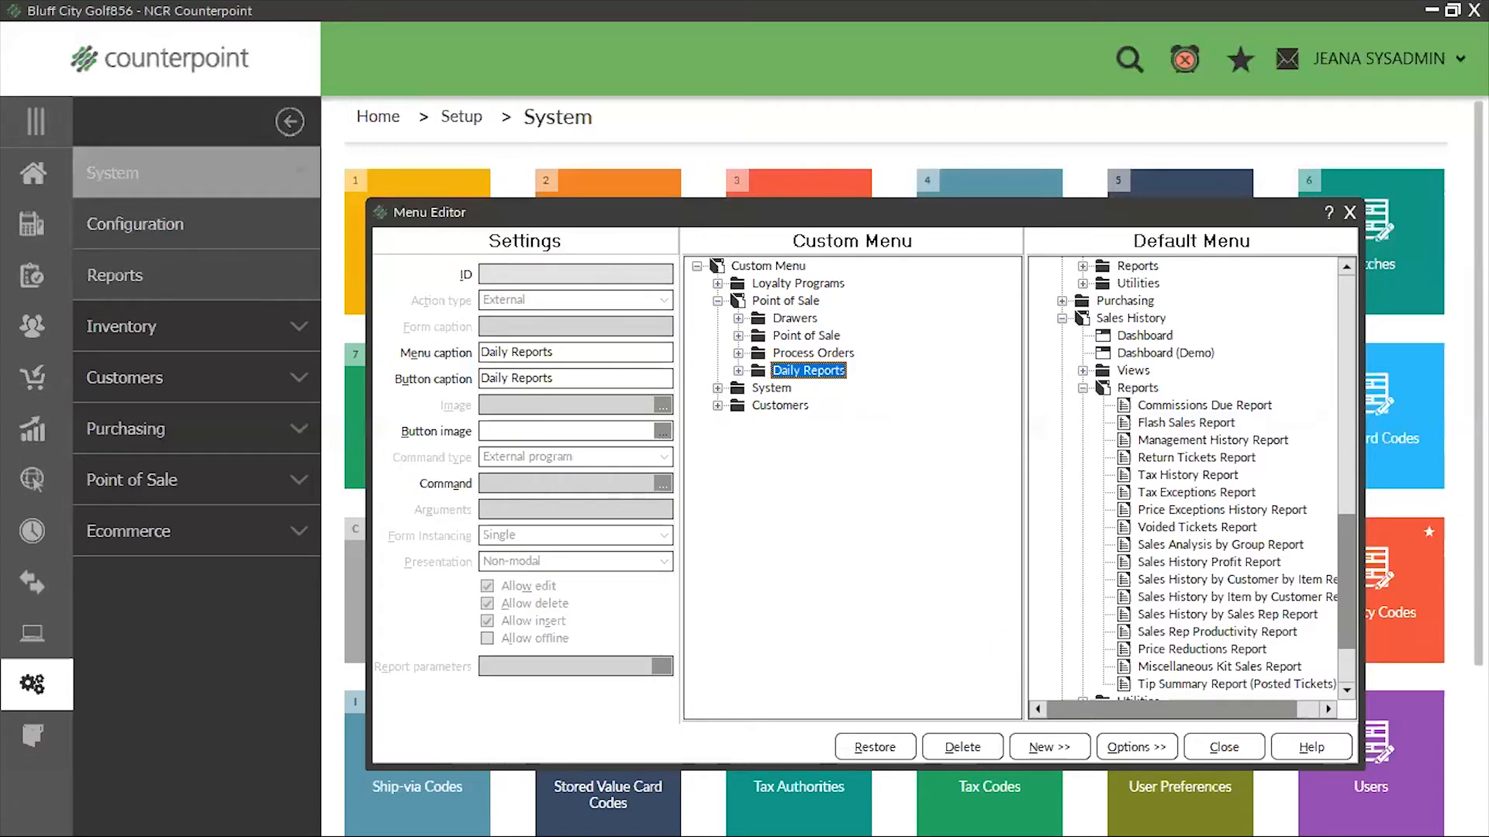
Save the custom menu changes and the POS menu code record, and close both windows
left_click(1352, 213)
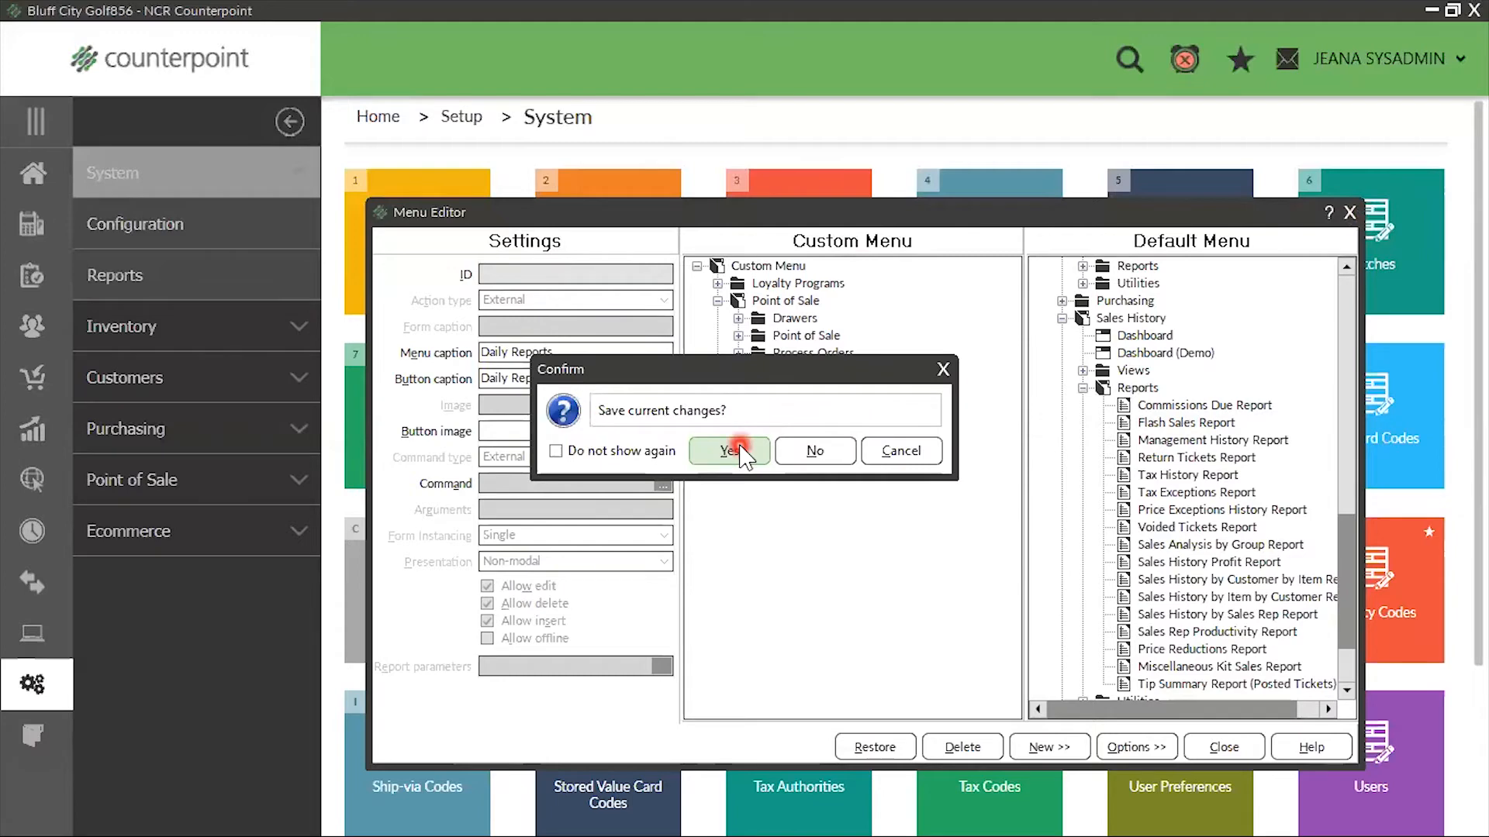
left_click(733, 450)
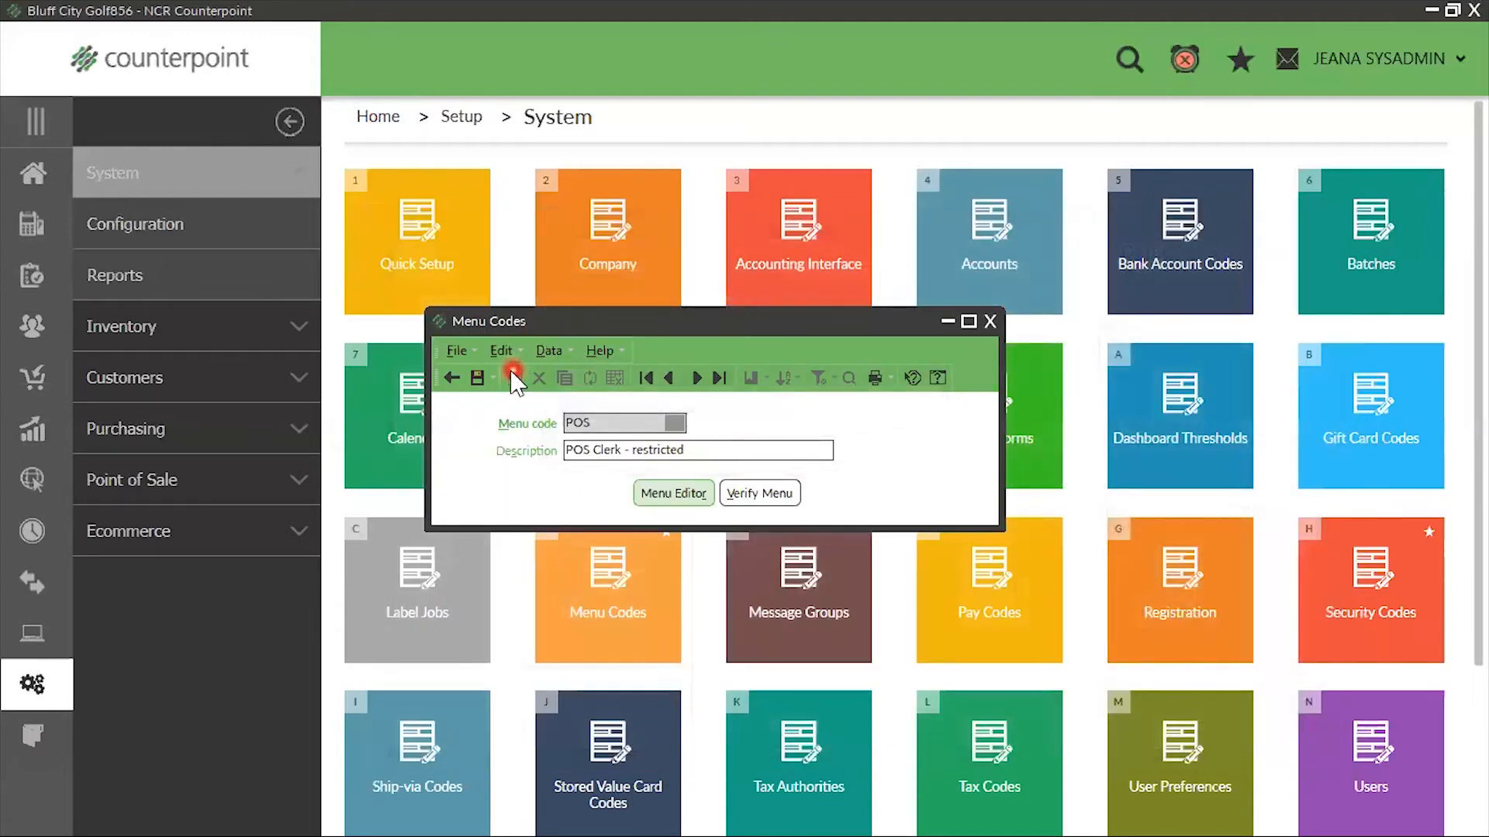
left_click(477, 378)
left_click(992, 321)
Open the Sales Analysis by Group report from the Sales History reports
left_click(33, 170)
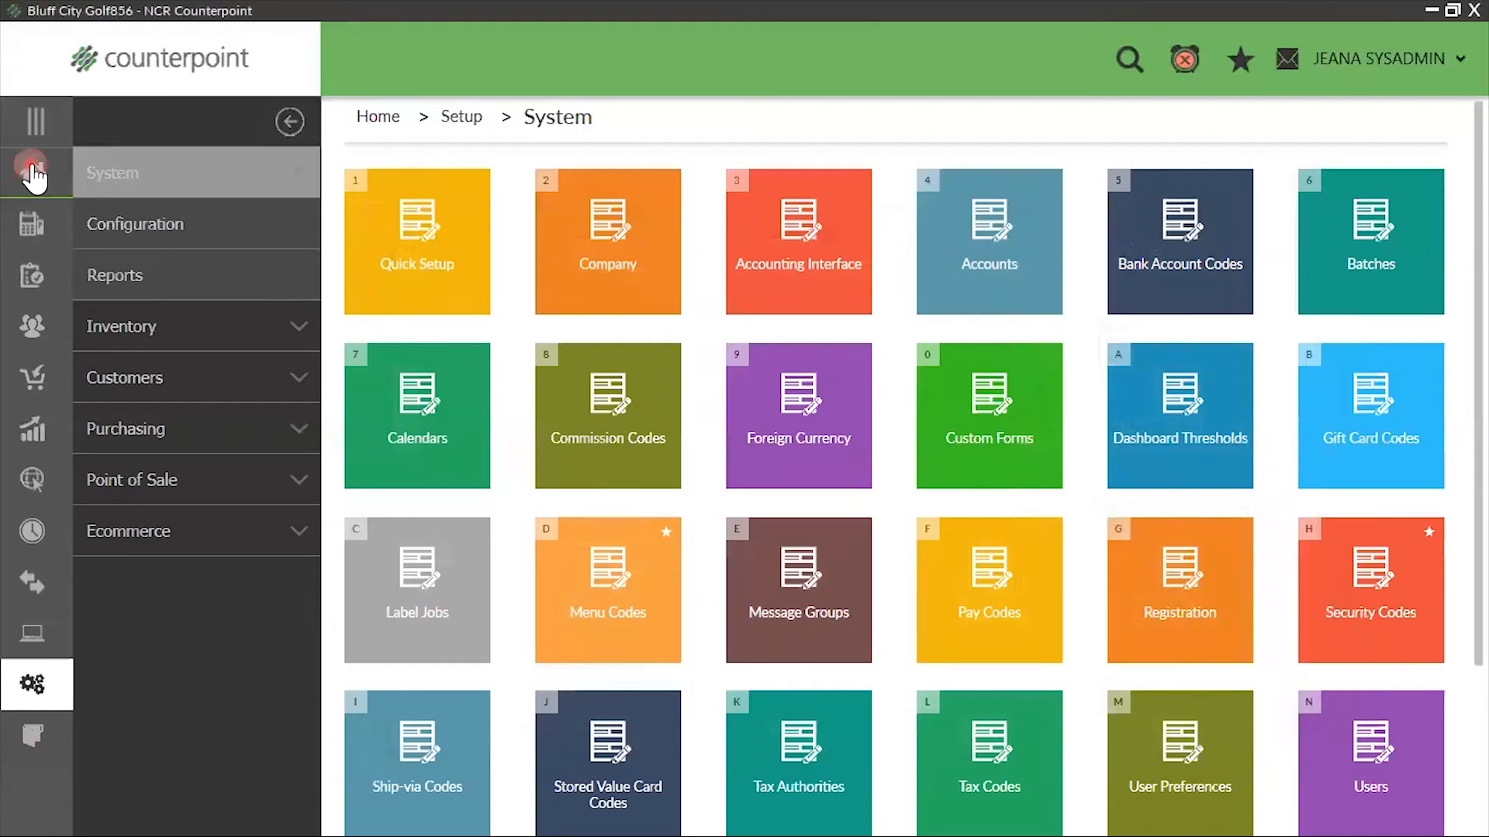
left_click(110, 521)
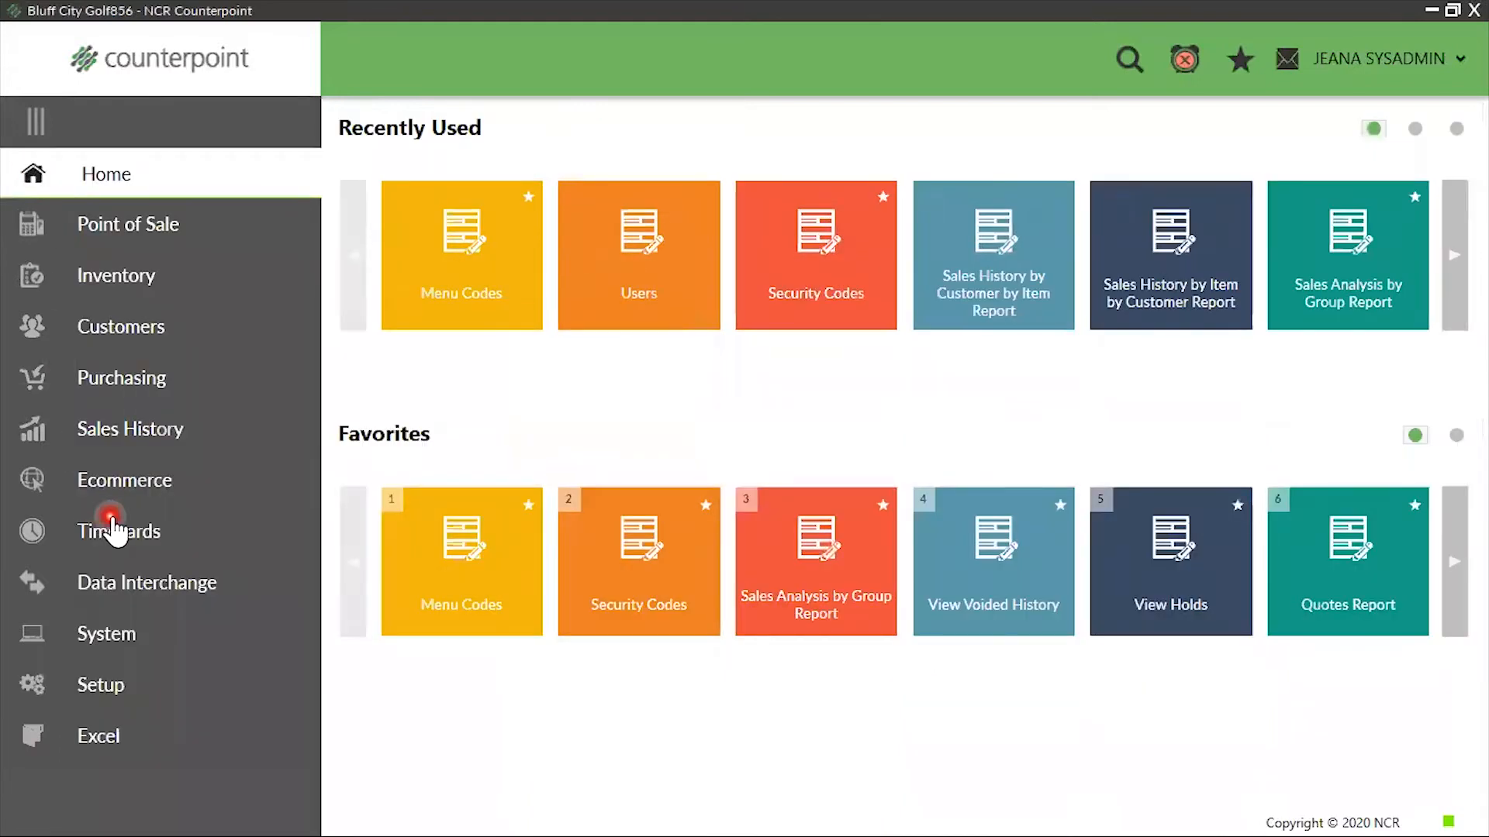
left_click(172, 429)
left_click(185, 225)
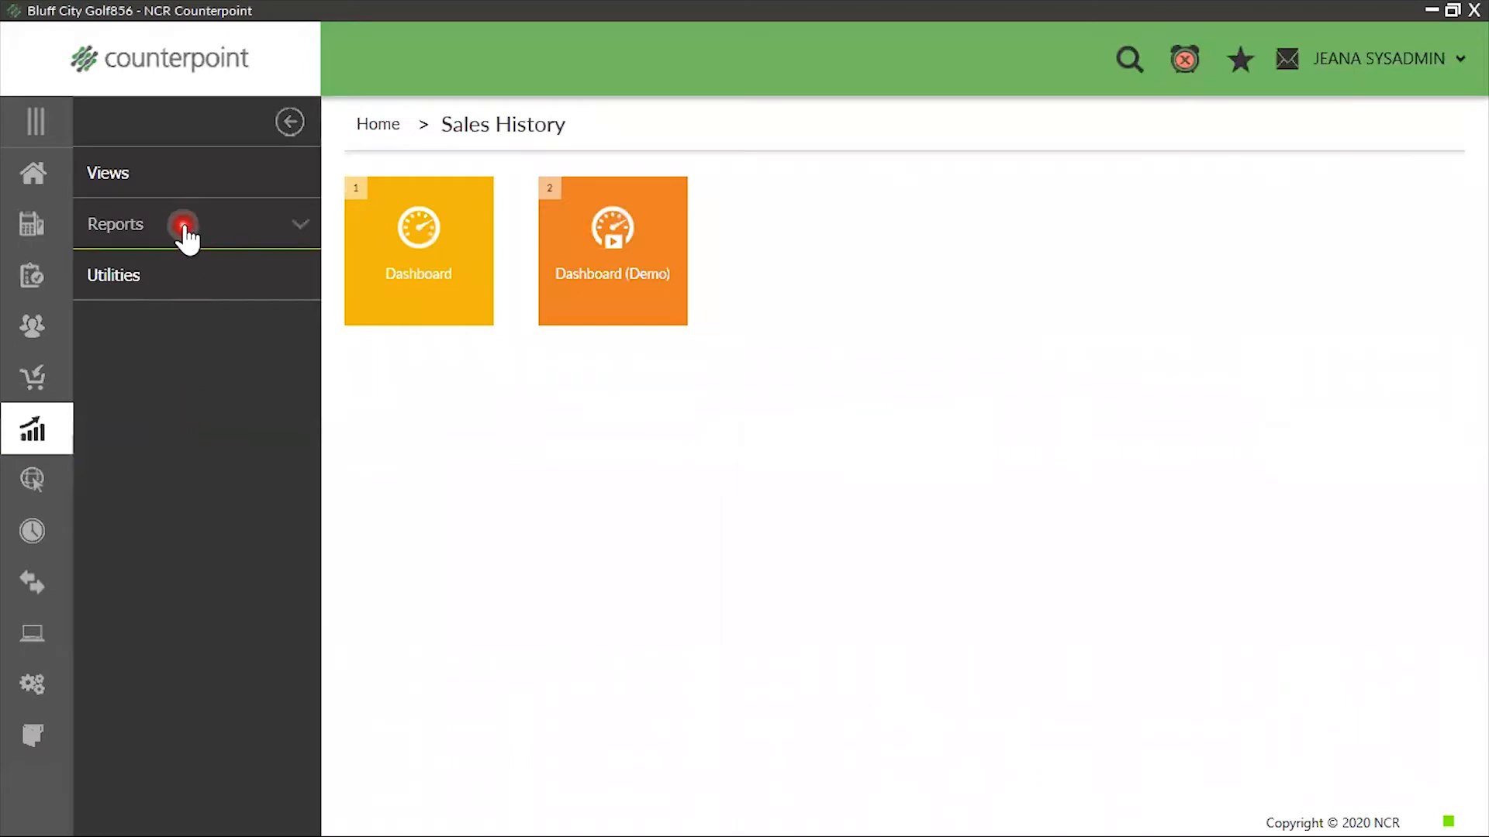
left_click(790, 429)
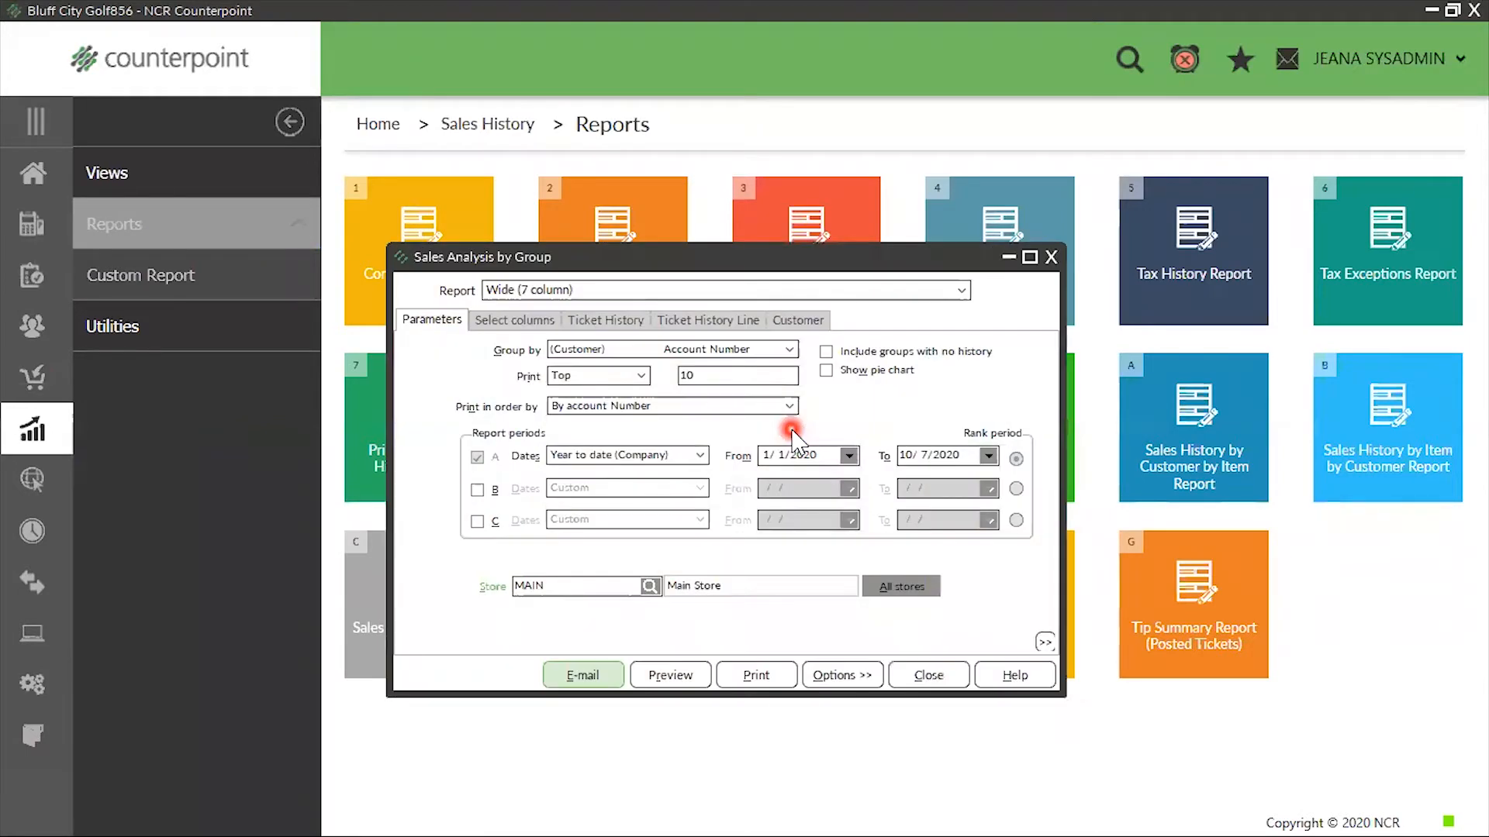
Load the saved "Sales by Item" report parameters to view their settings, and close the report
left_click(836, 678)
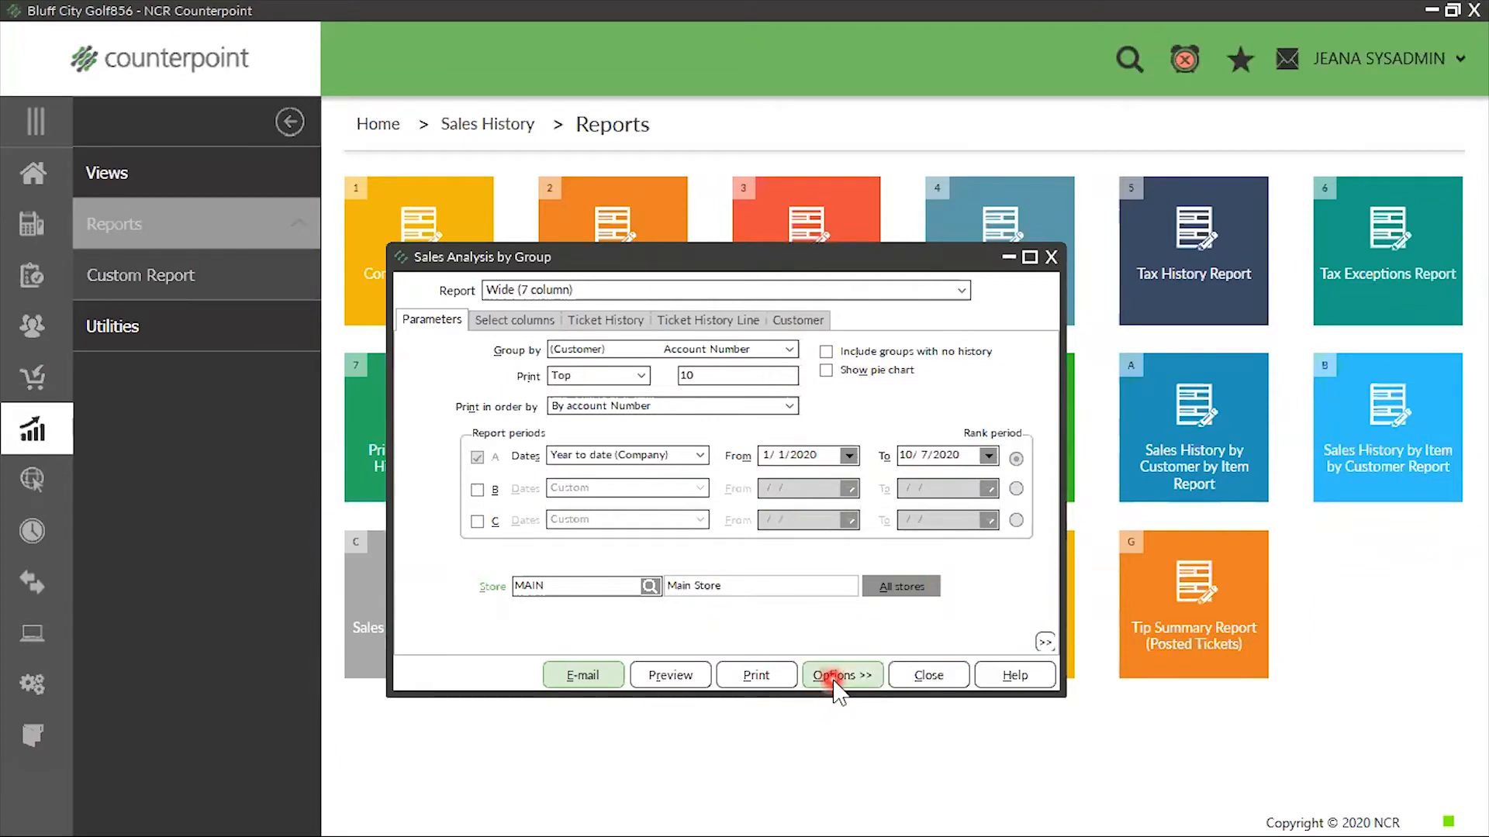
left_click(870, 645)
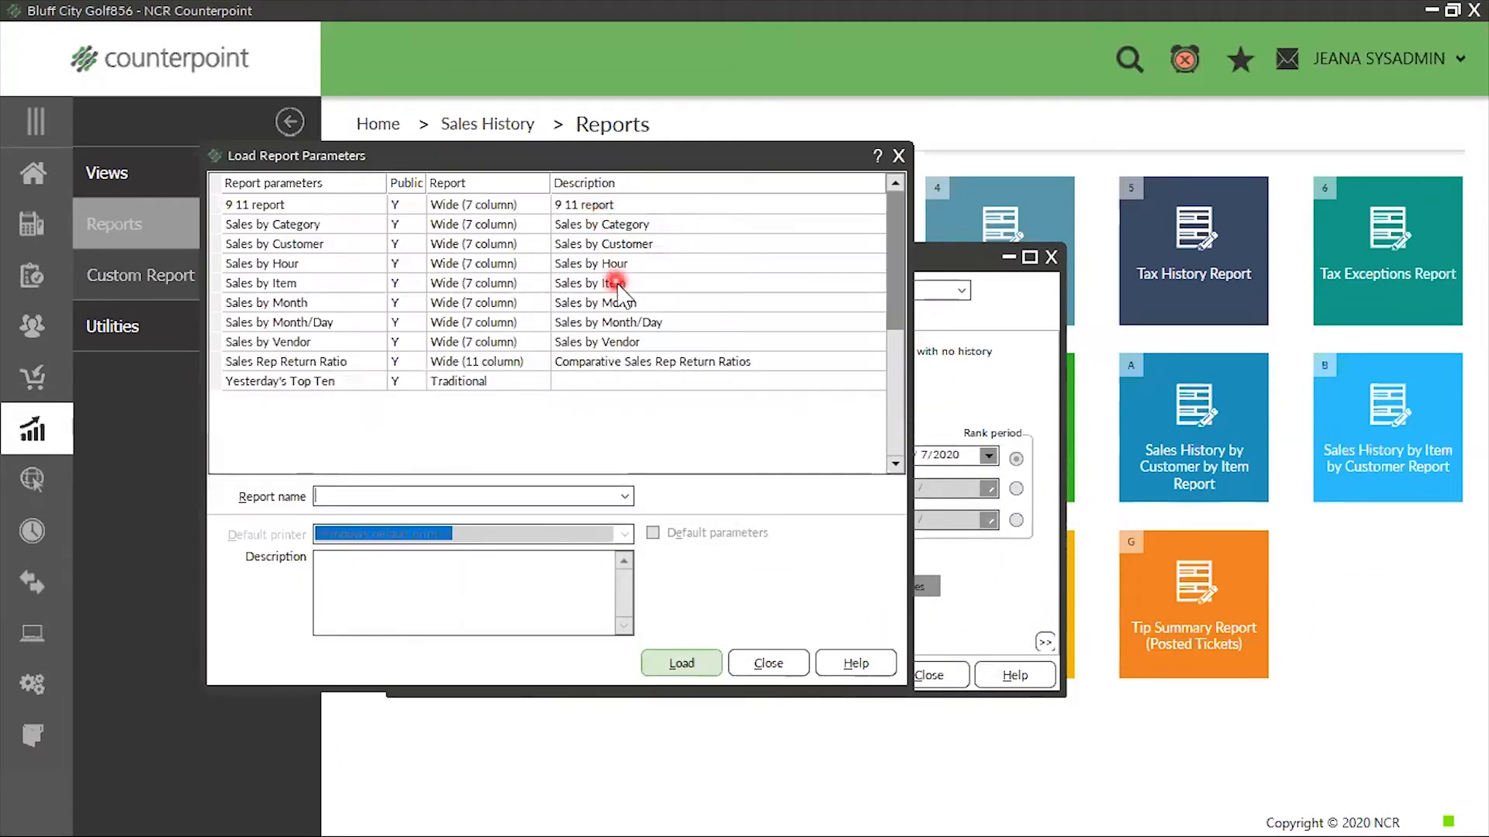
left_click(620, 283)
left_click(682, 665)
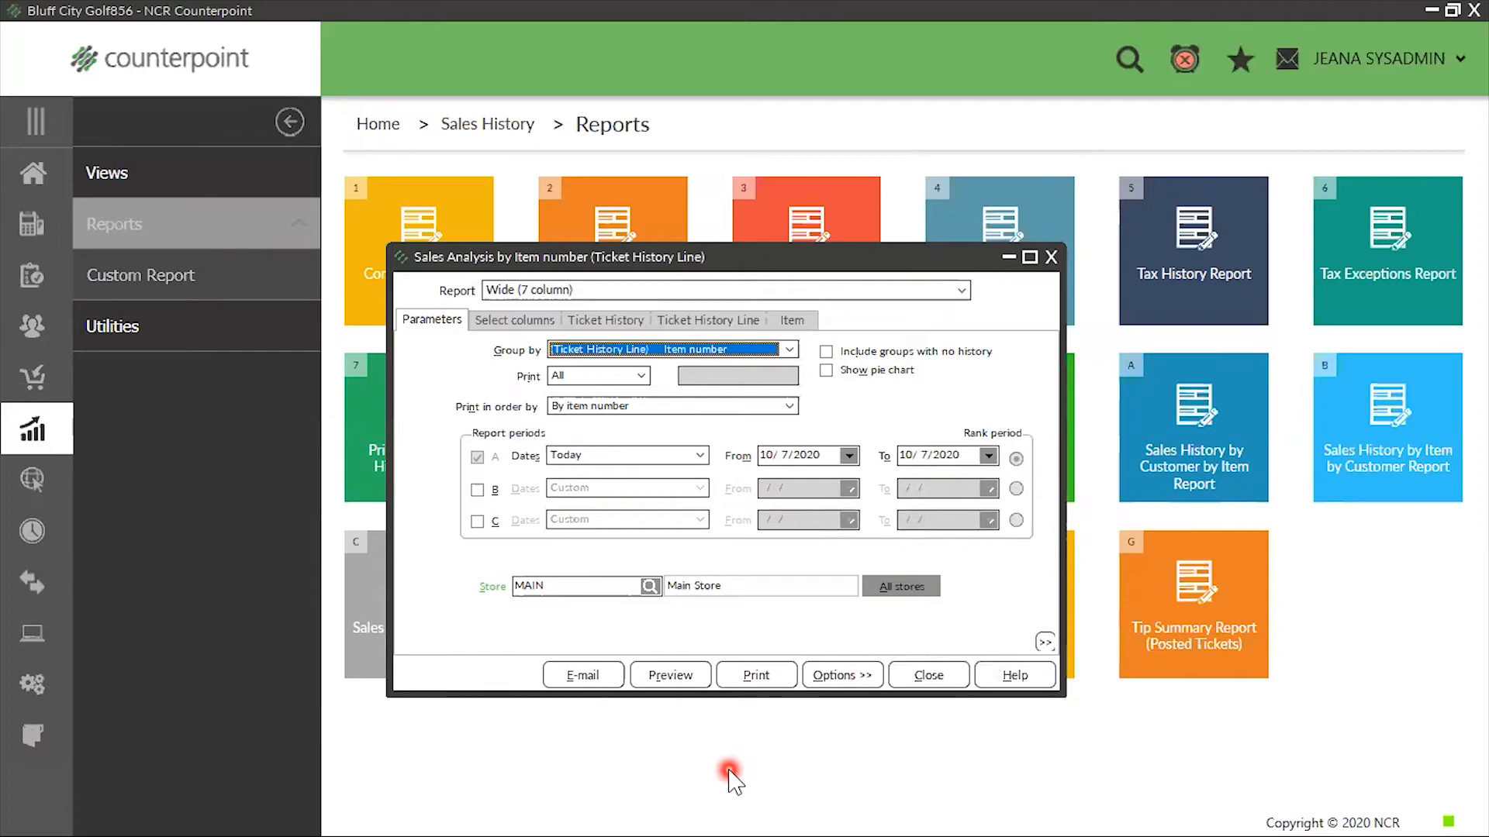
left_click(1051, 259)
Reopen the POS menu code from the system setup and open its custom menu for editing
left_click(12, 186)
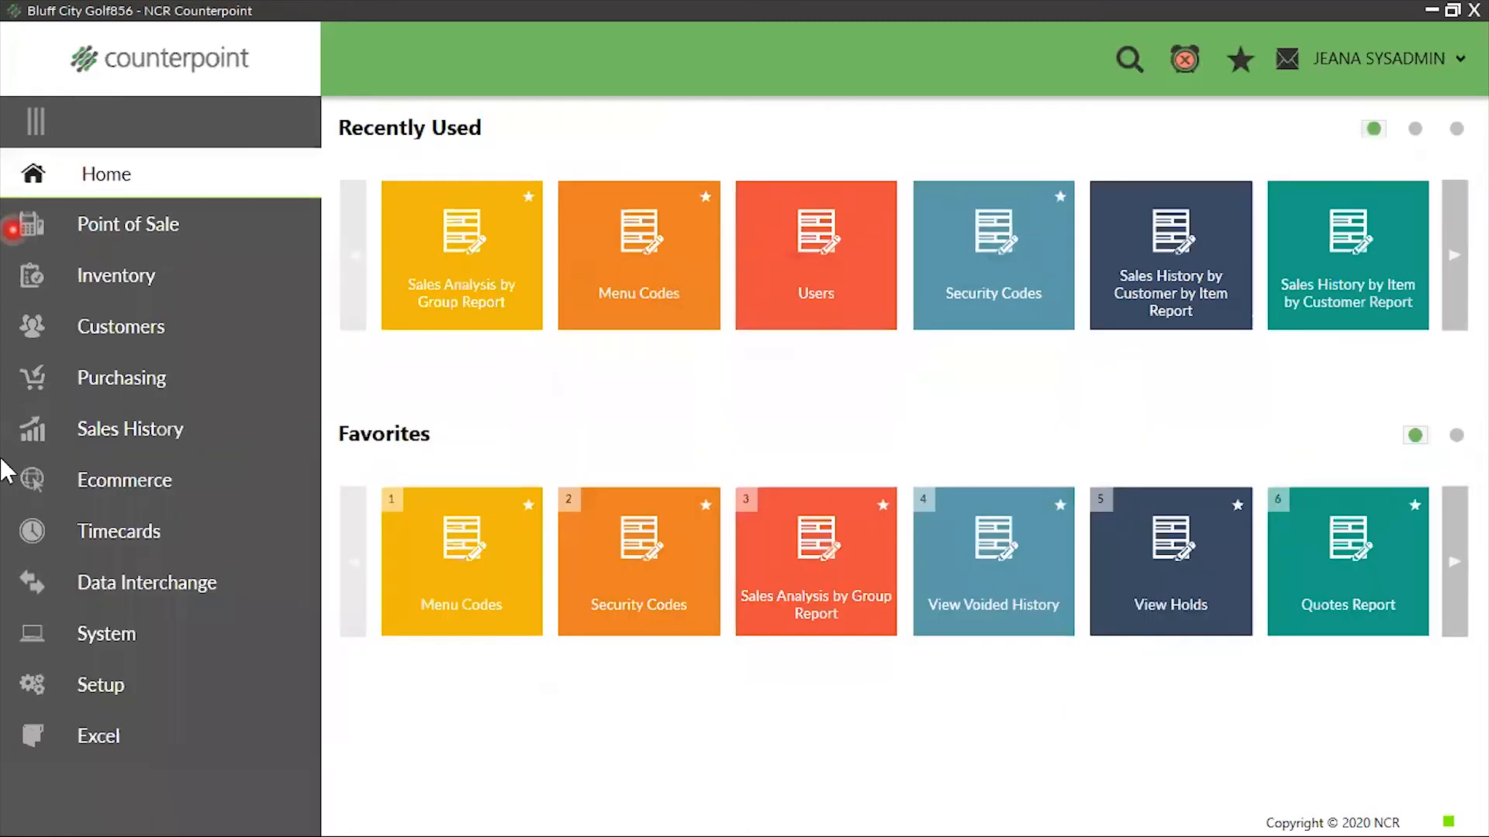
left_click(96, 688)
left_click(105, 174)
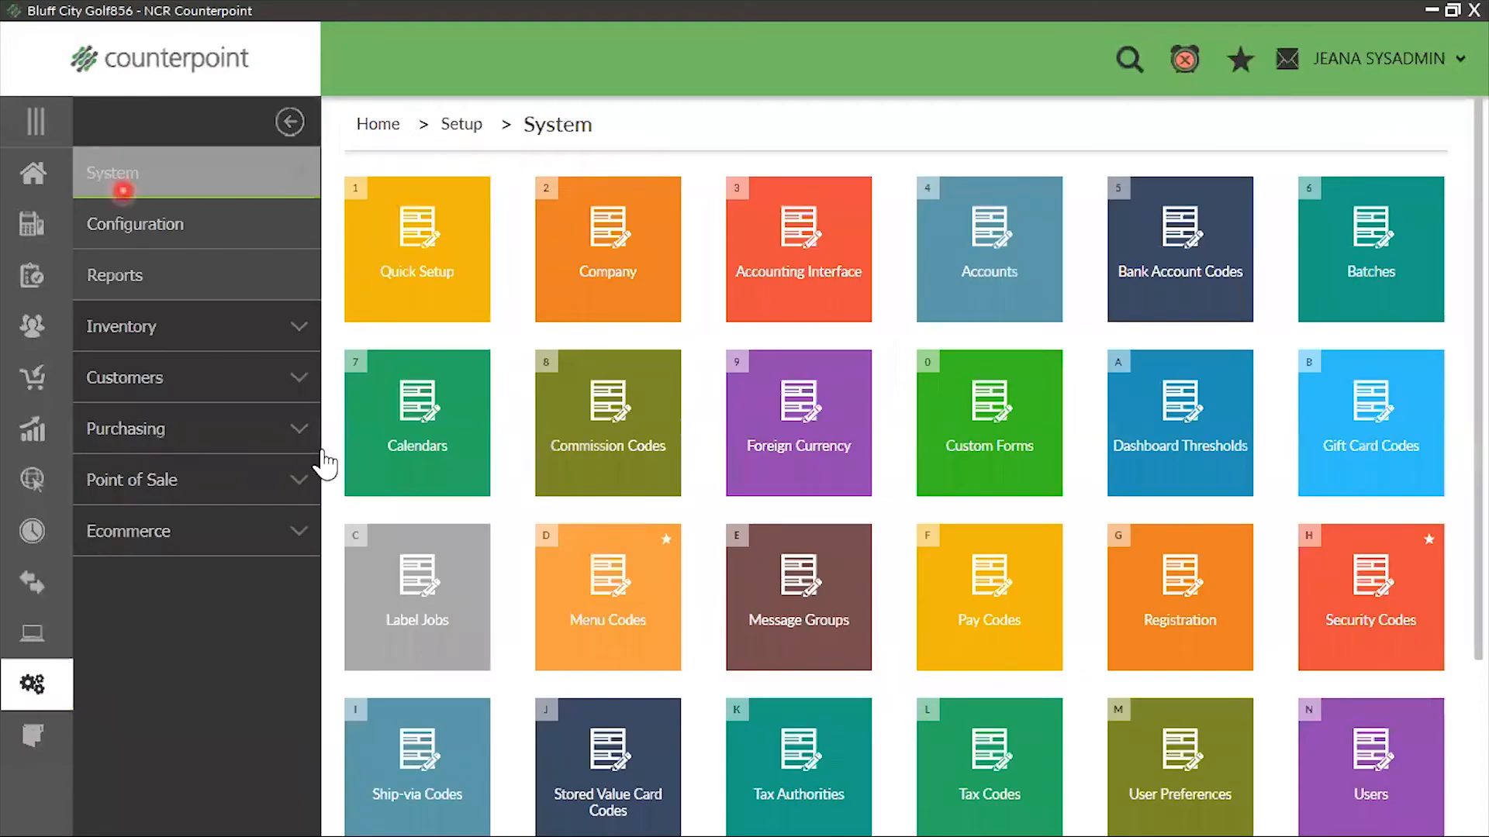
left_click(608, 599)
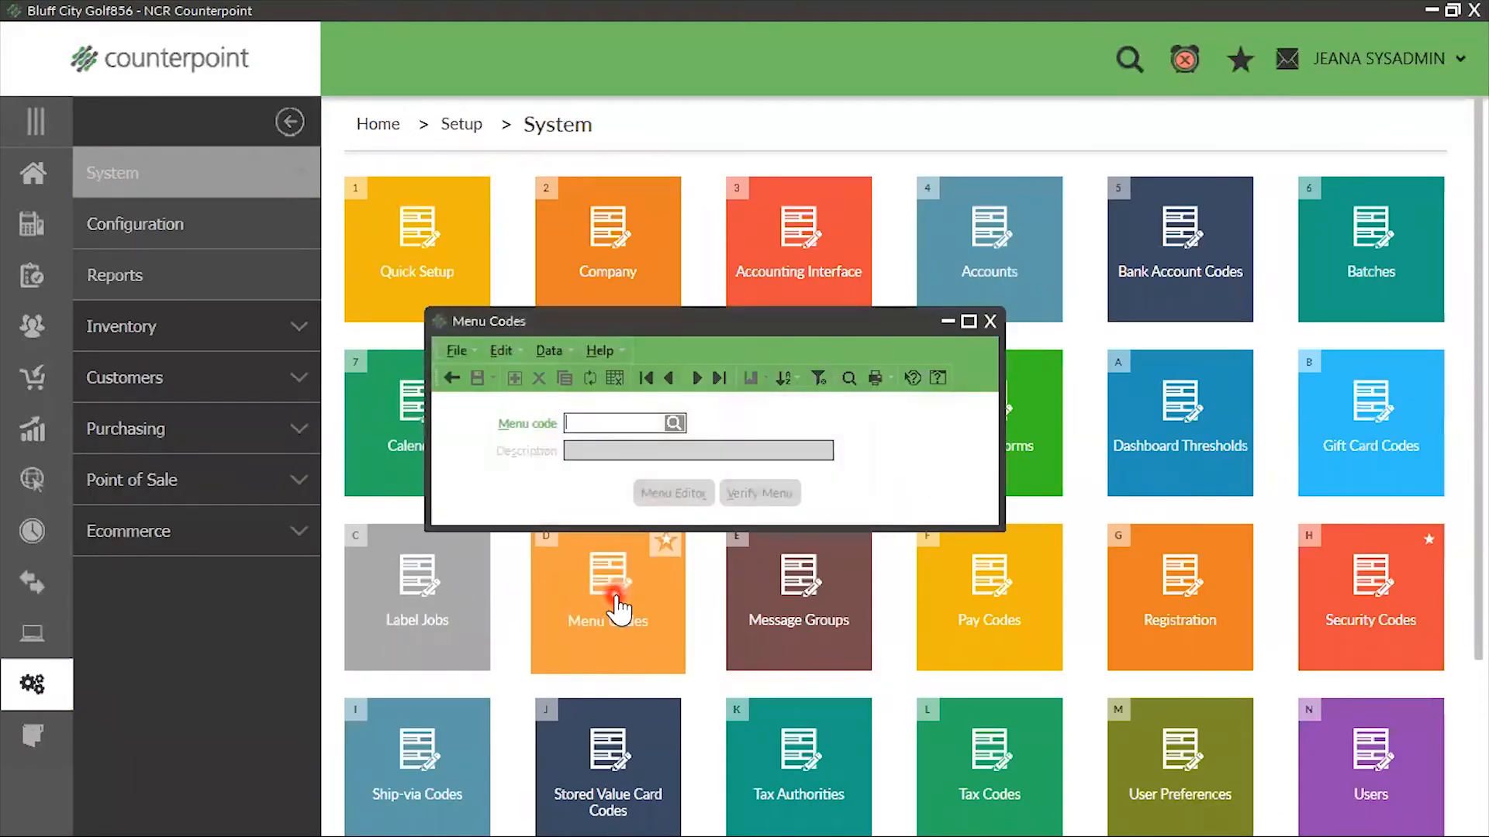
left_click(671, 421)
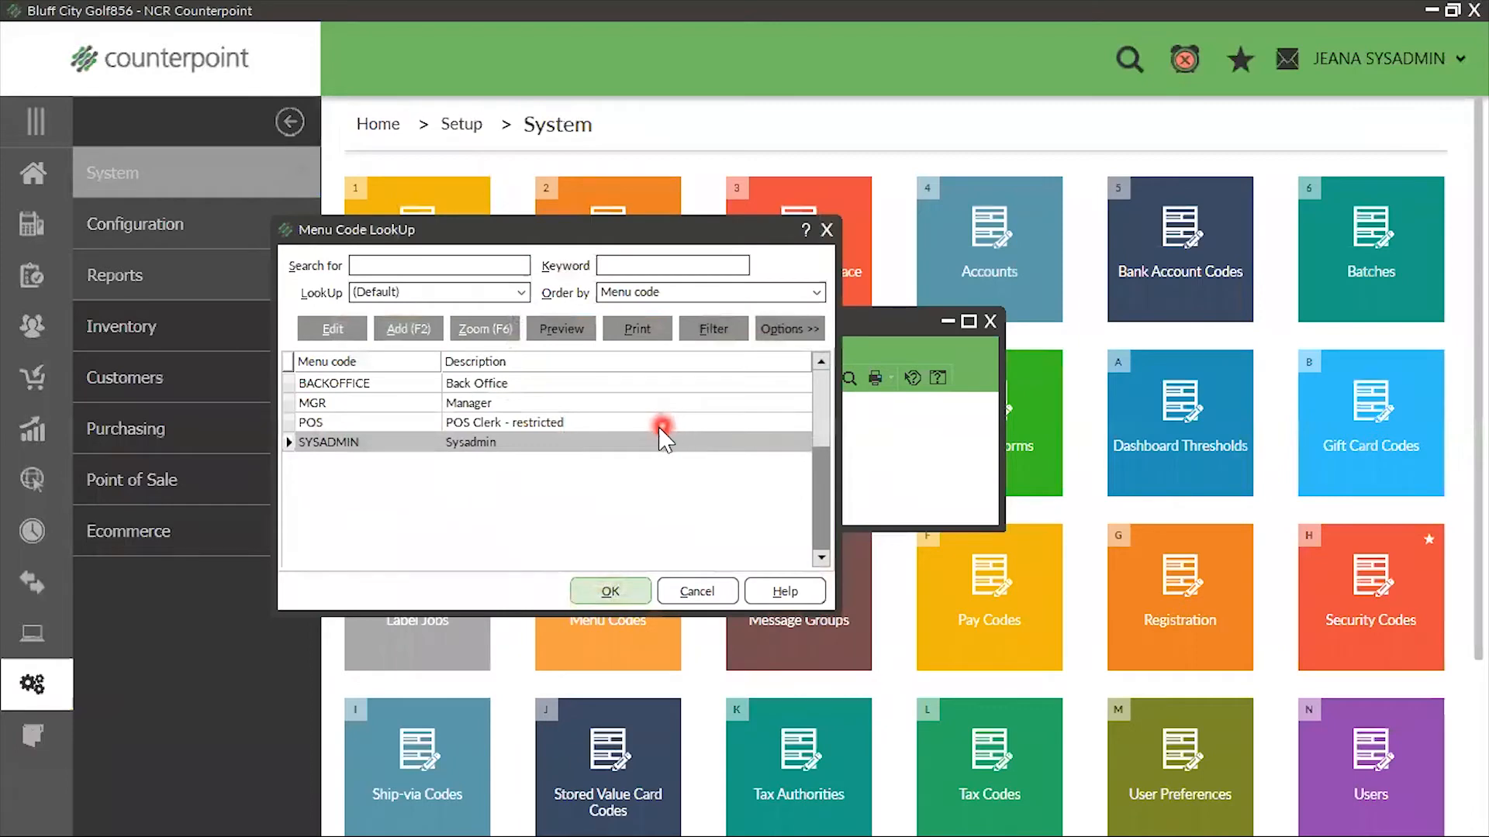
left_click(672, 423)
left_click(603, 591)
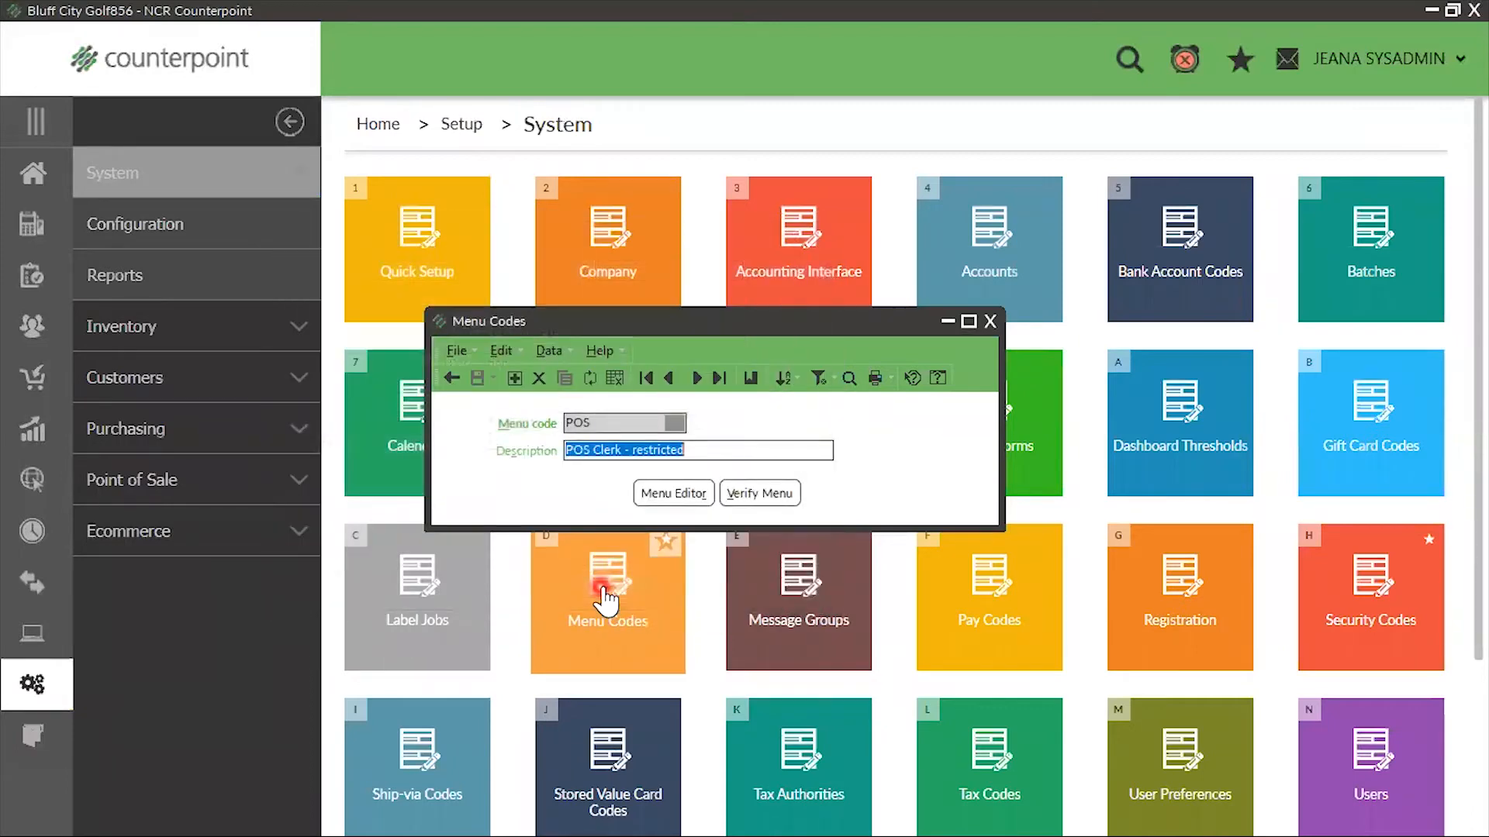
left_click(675, 493)
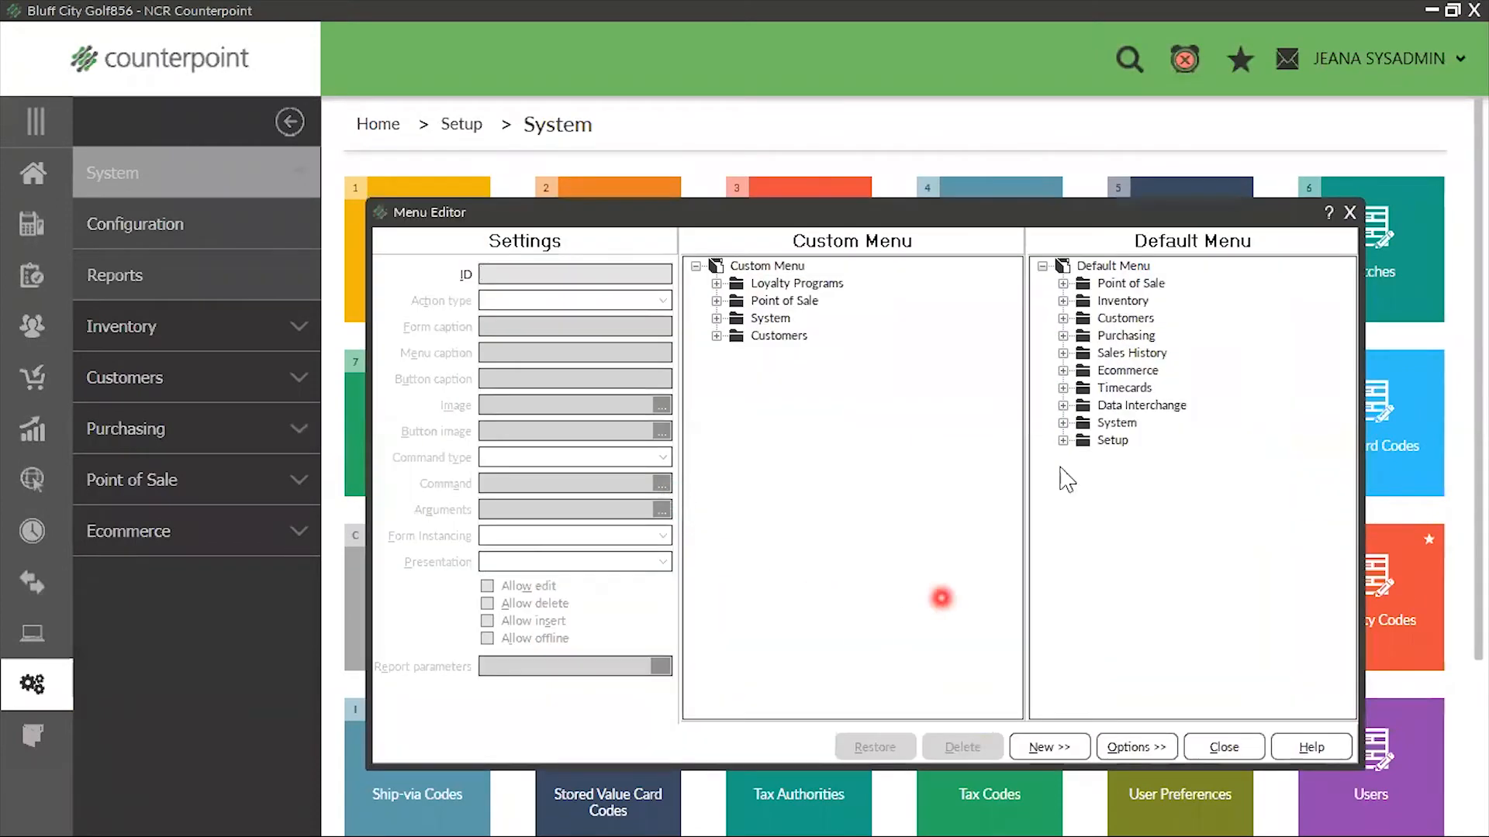
Add the Sales Analysis by Group Report from the default Sales History reports to the custom Daily Reports folder under Point of Sale
left_click(727, 302)
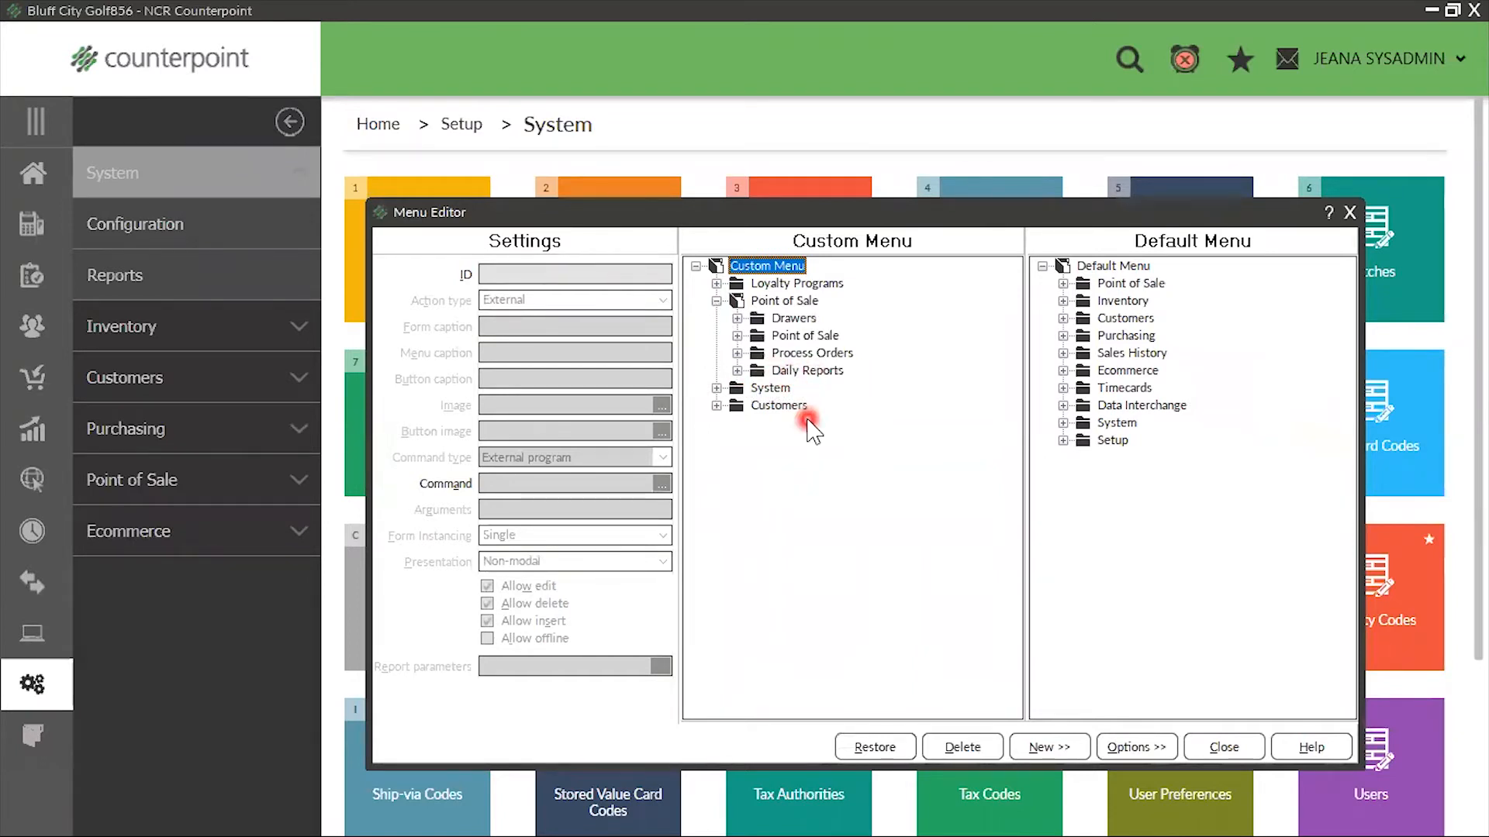
left_click(1062, 354)
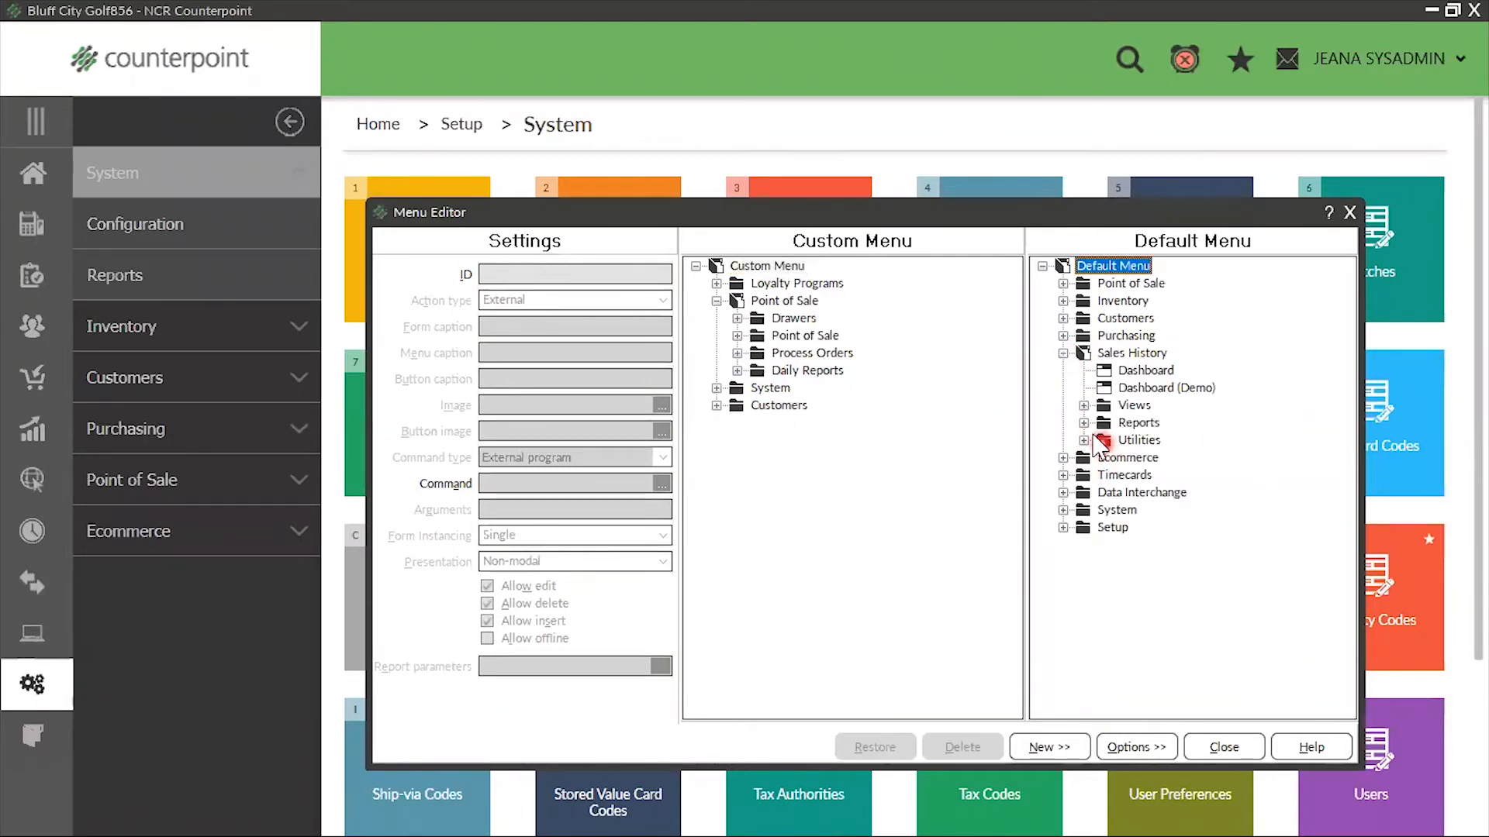
left_click(1084, 422)
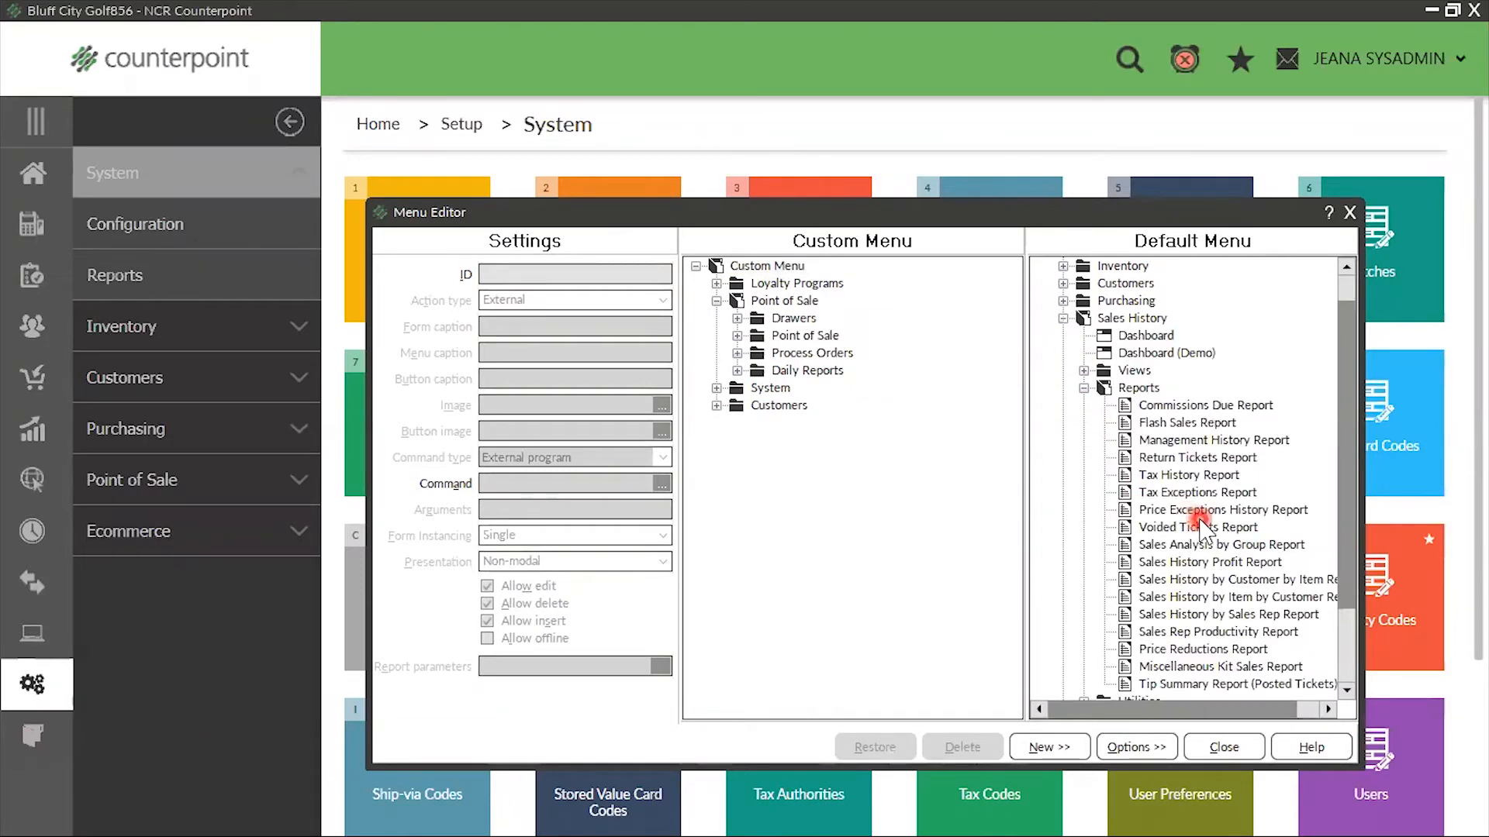
scroll(1204, 531, "down", 2)
left_click(1129, 442)
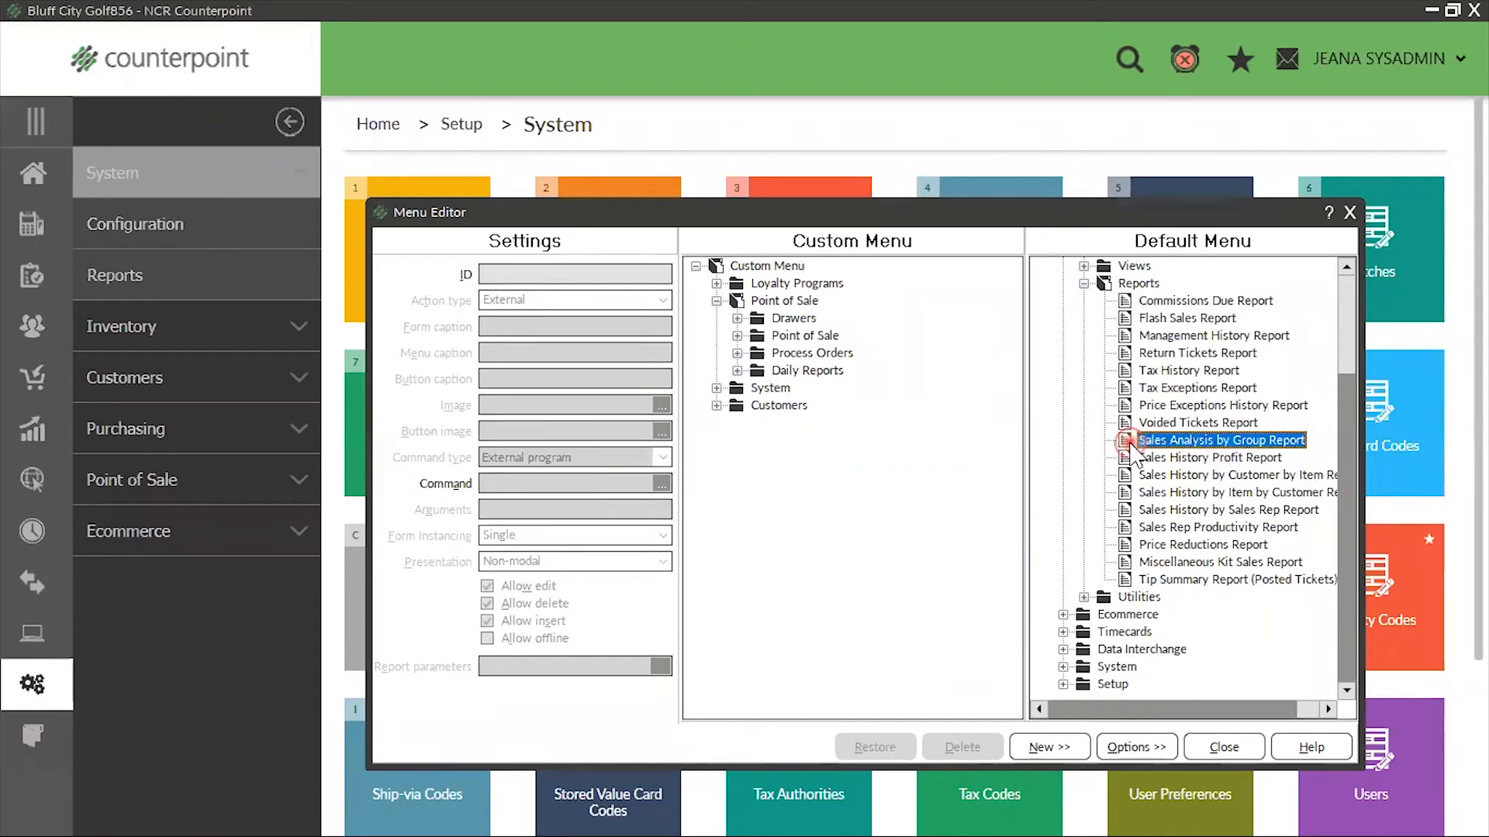
left_click_drag(1127, 440, 809, 368)
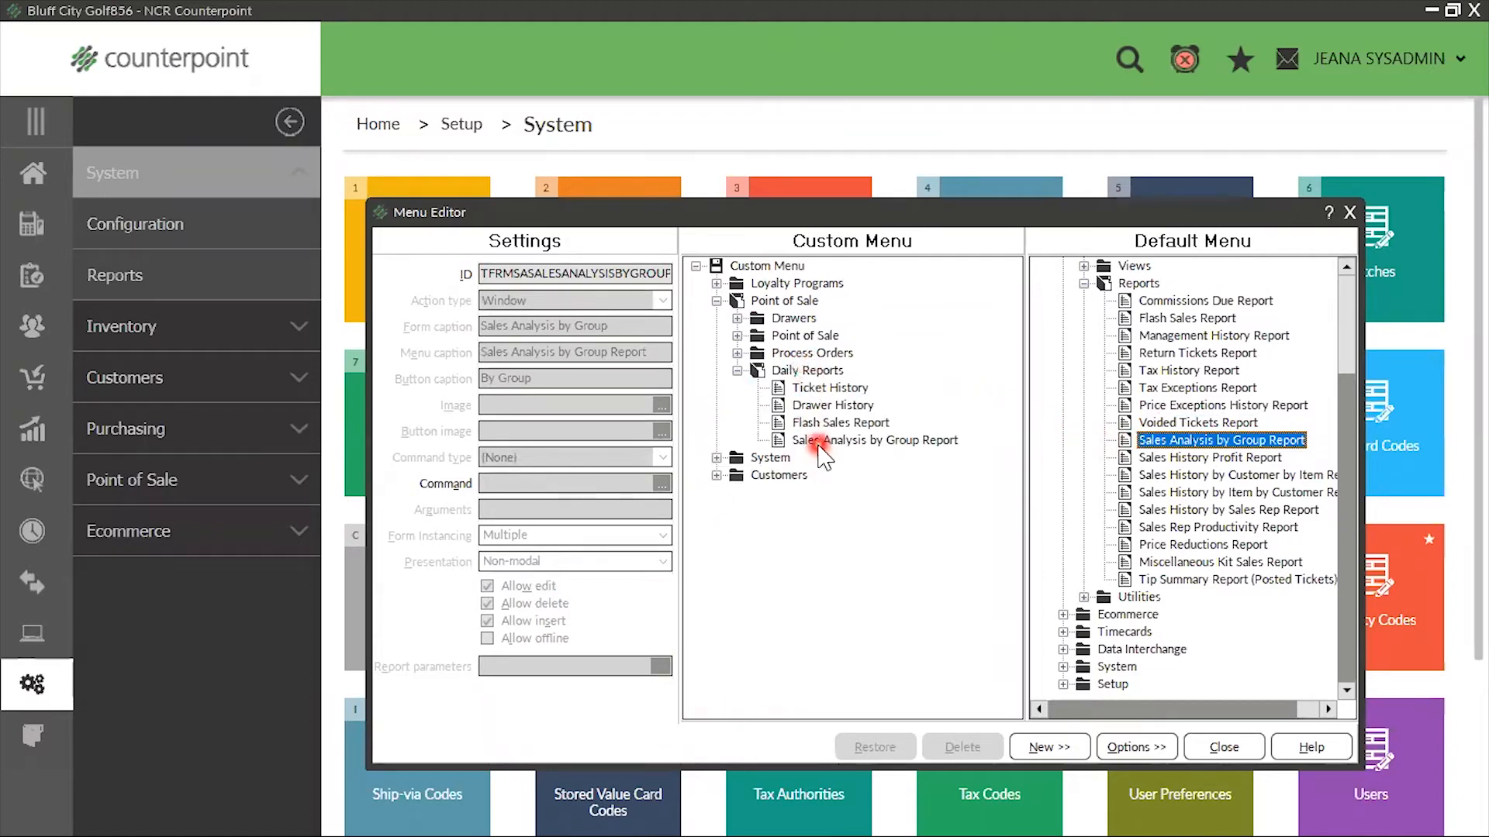
Change the menu caption and button caption of the Sales Analysis by Group Report in the custom Daily Reports folder to "Sales by Item"
left_click(814, 441)
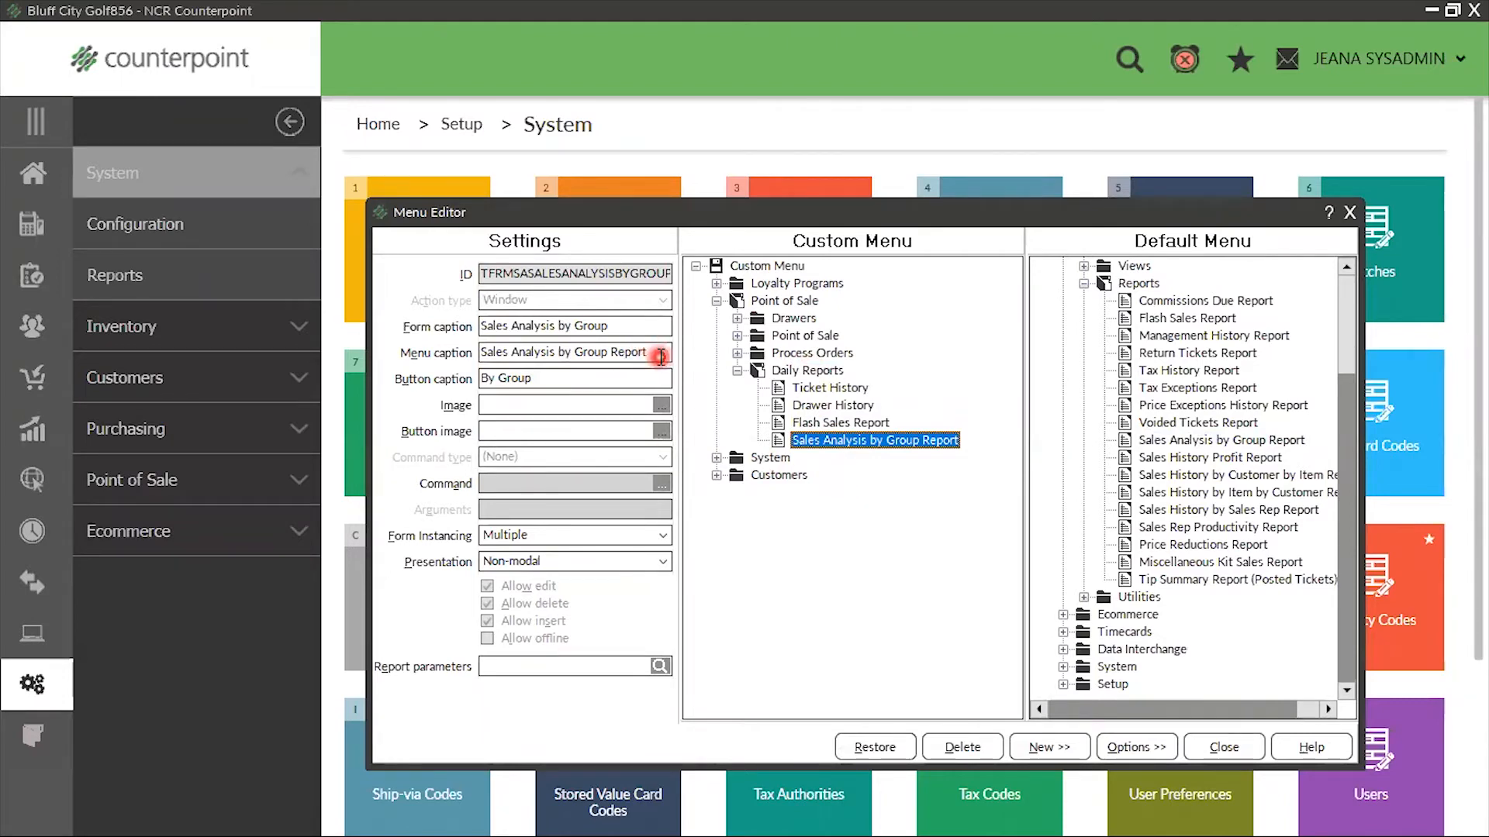
left_click_drag(656, 352, 214, 420)
type("S")
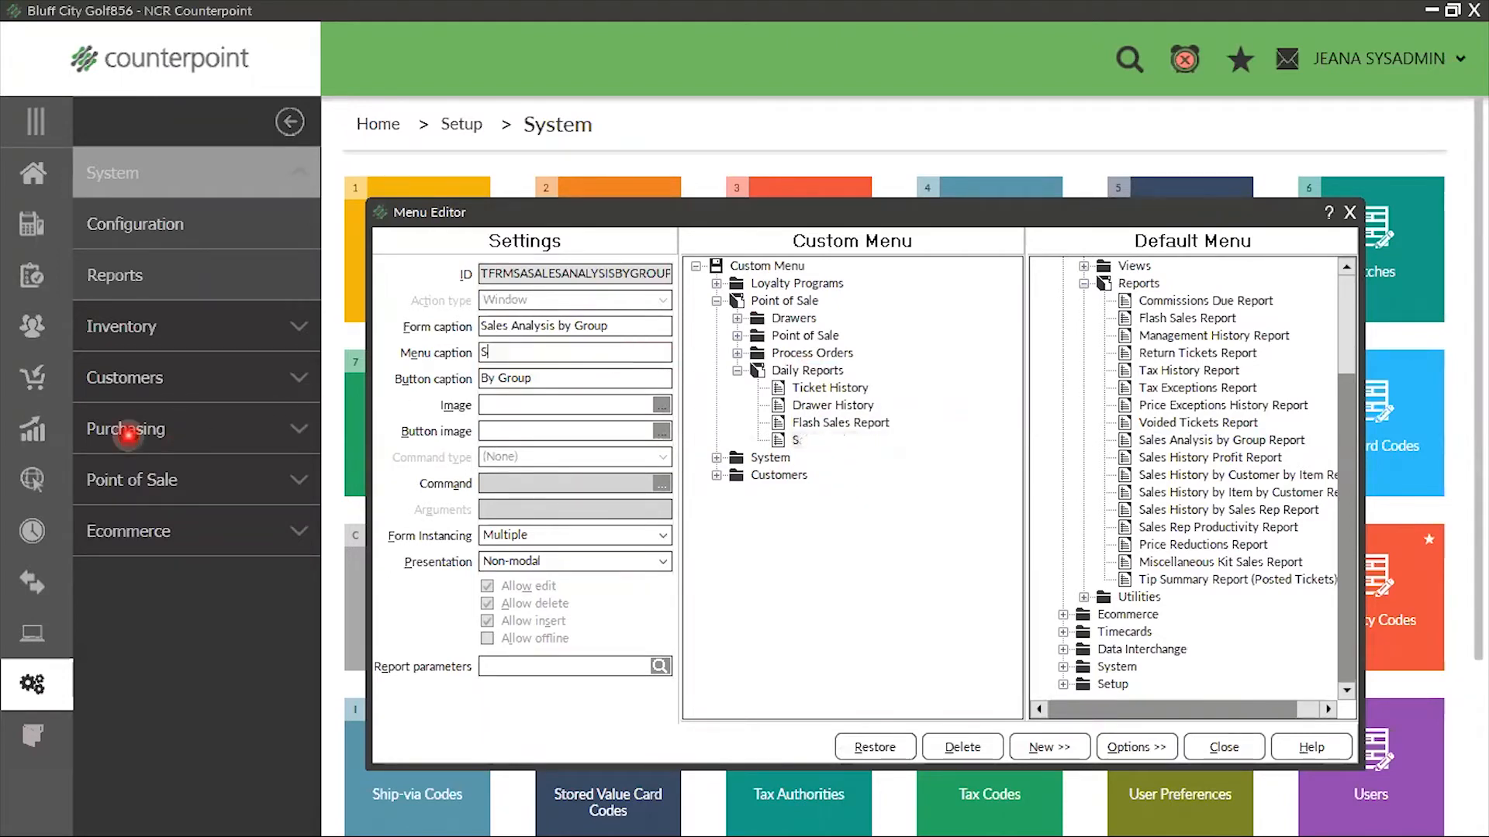
type("ales by It")
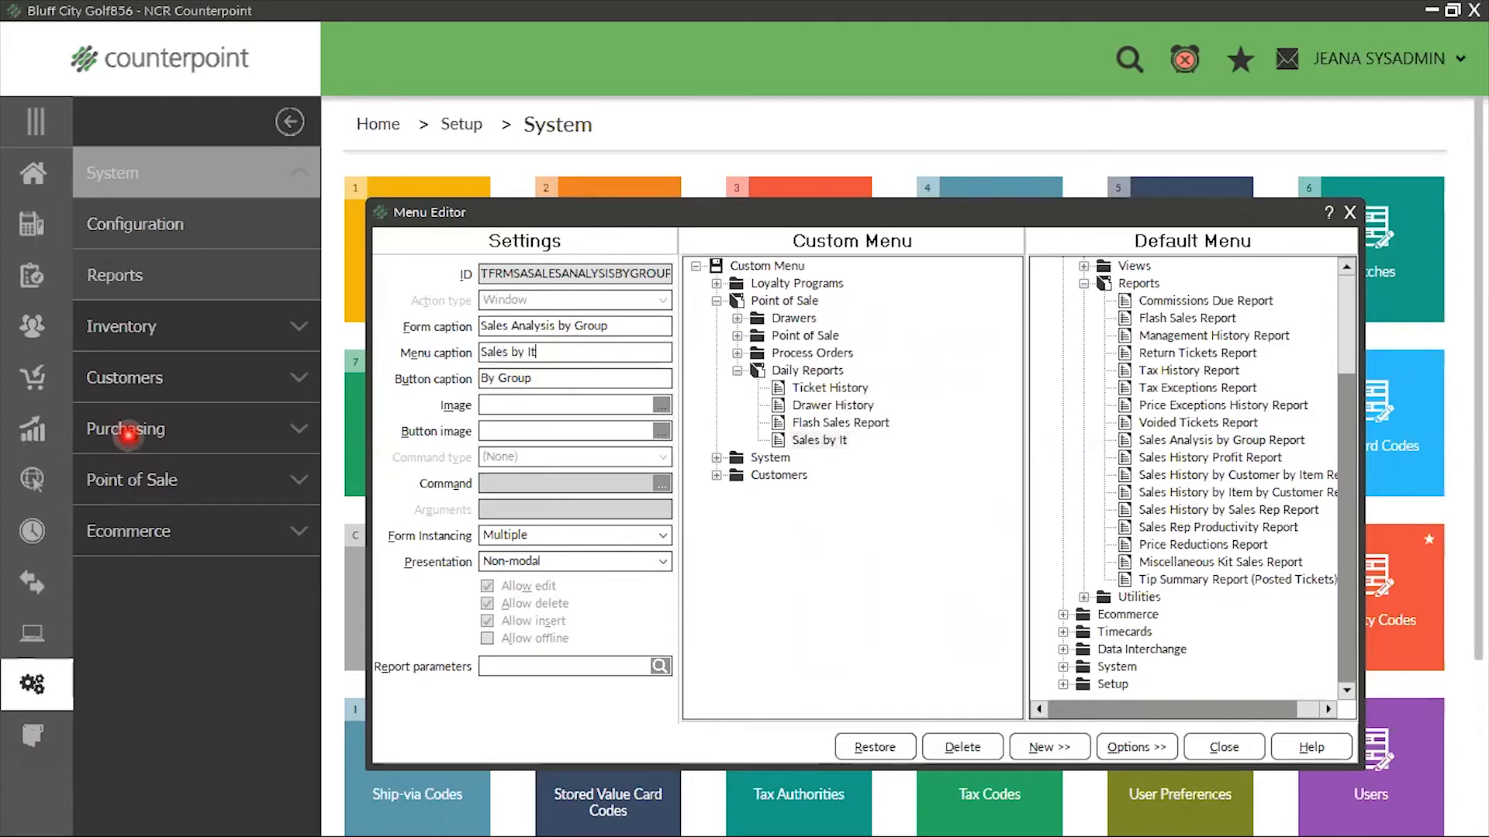
type("em")
key("Tab")
type("Sal")
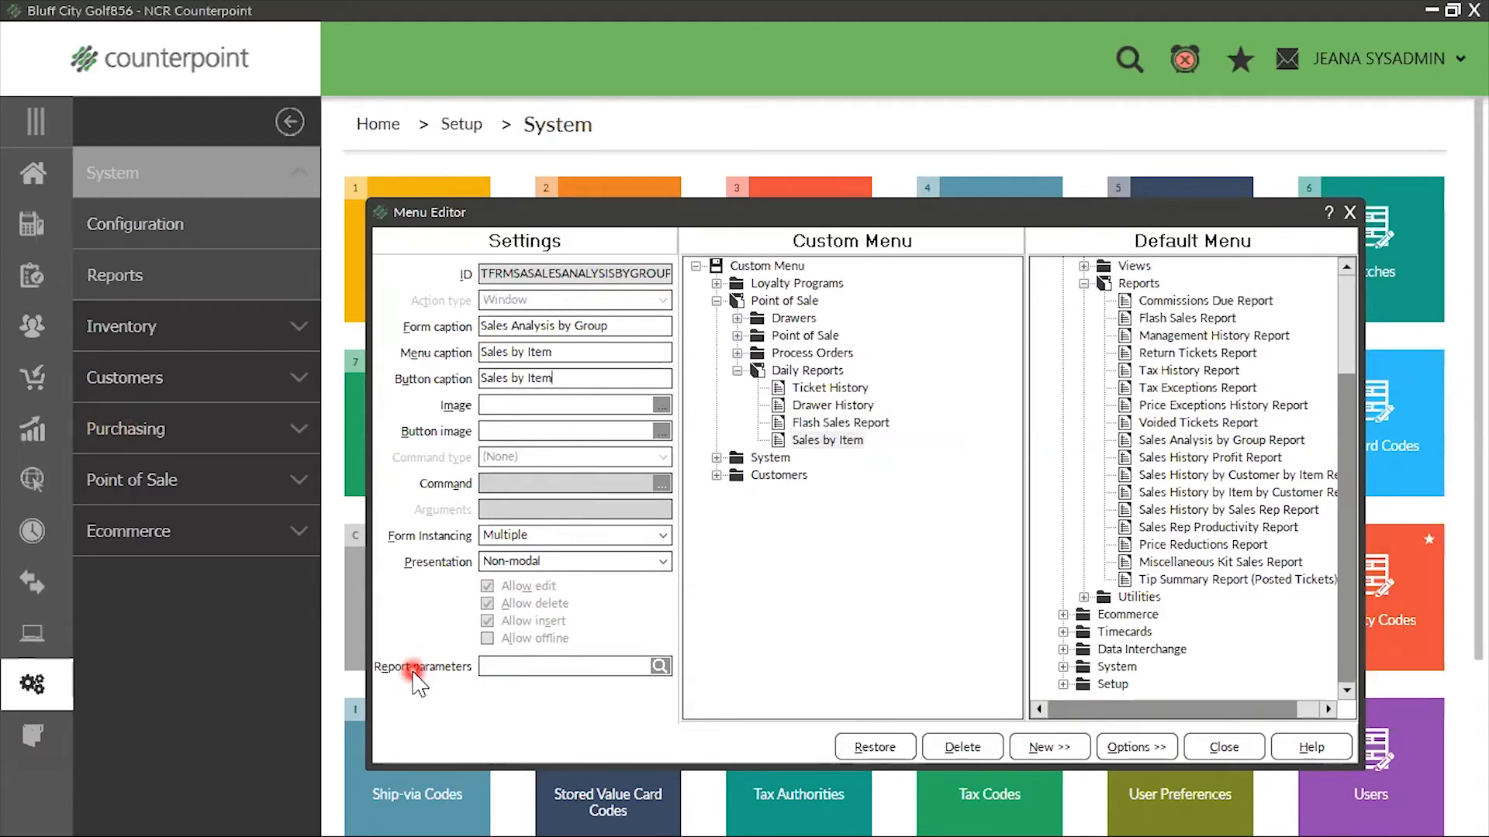
Assign the saved "Sales by Item" report parameters to the renamed Daily Reports entry
left_click(661, 667)
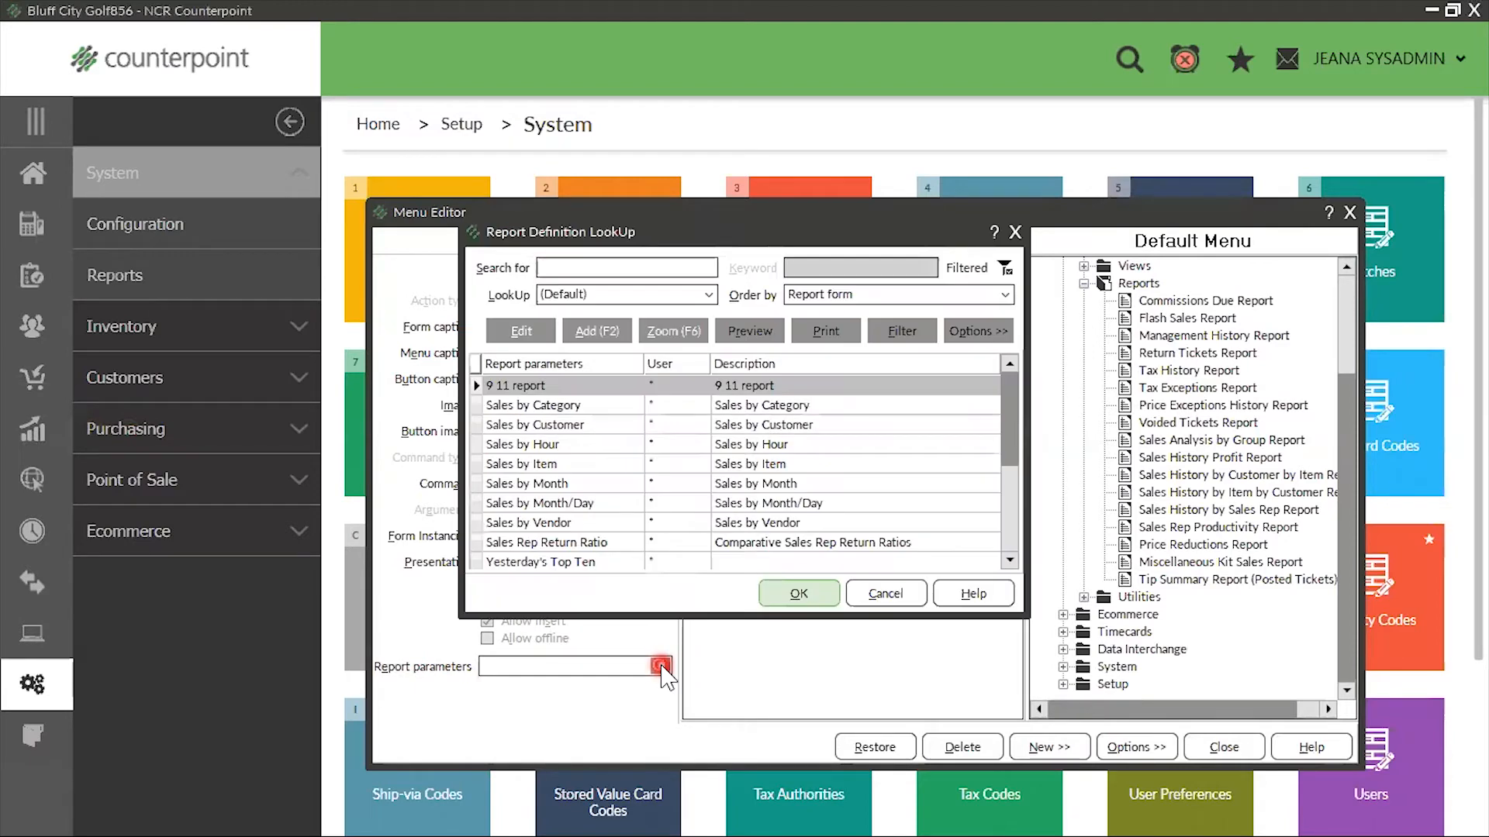
left_click(809, 464)
left_click(807, 595)
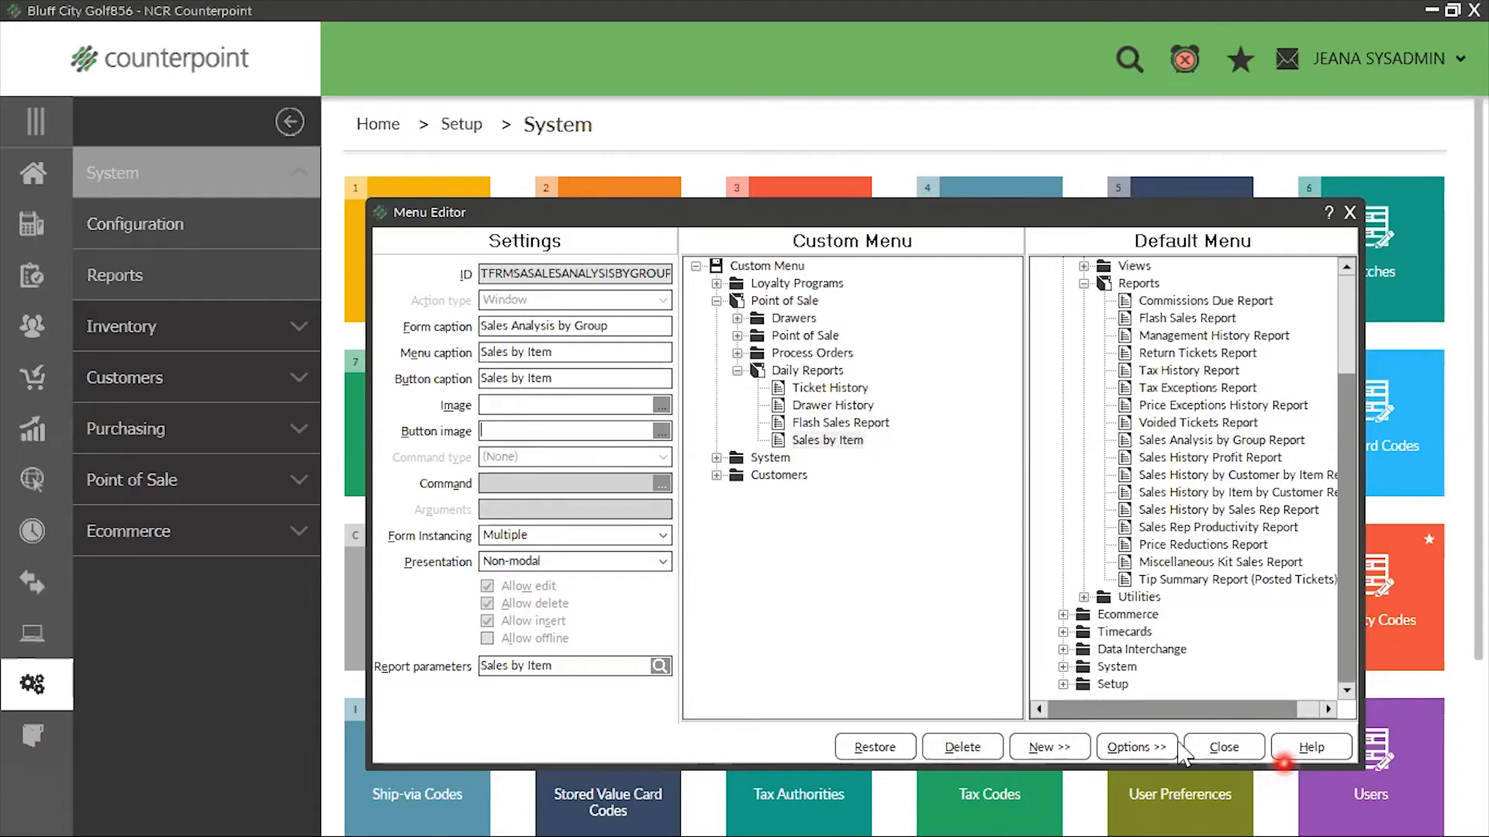
Close the menu editor saving its changes, save the POS menu code record, and close it
left_click(1351, 213)
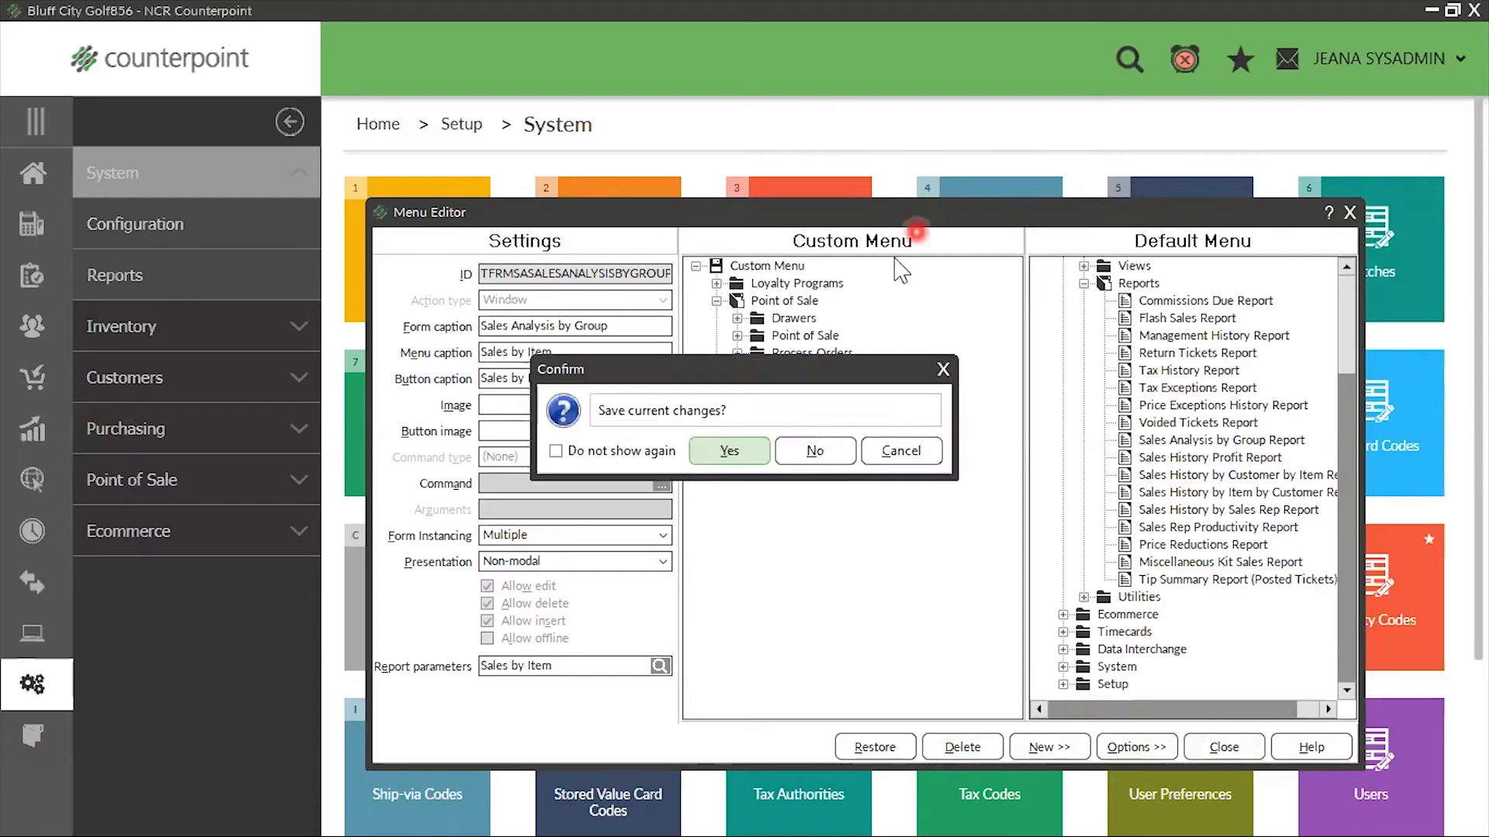
left_click(744, 465)
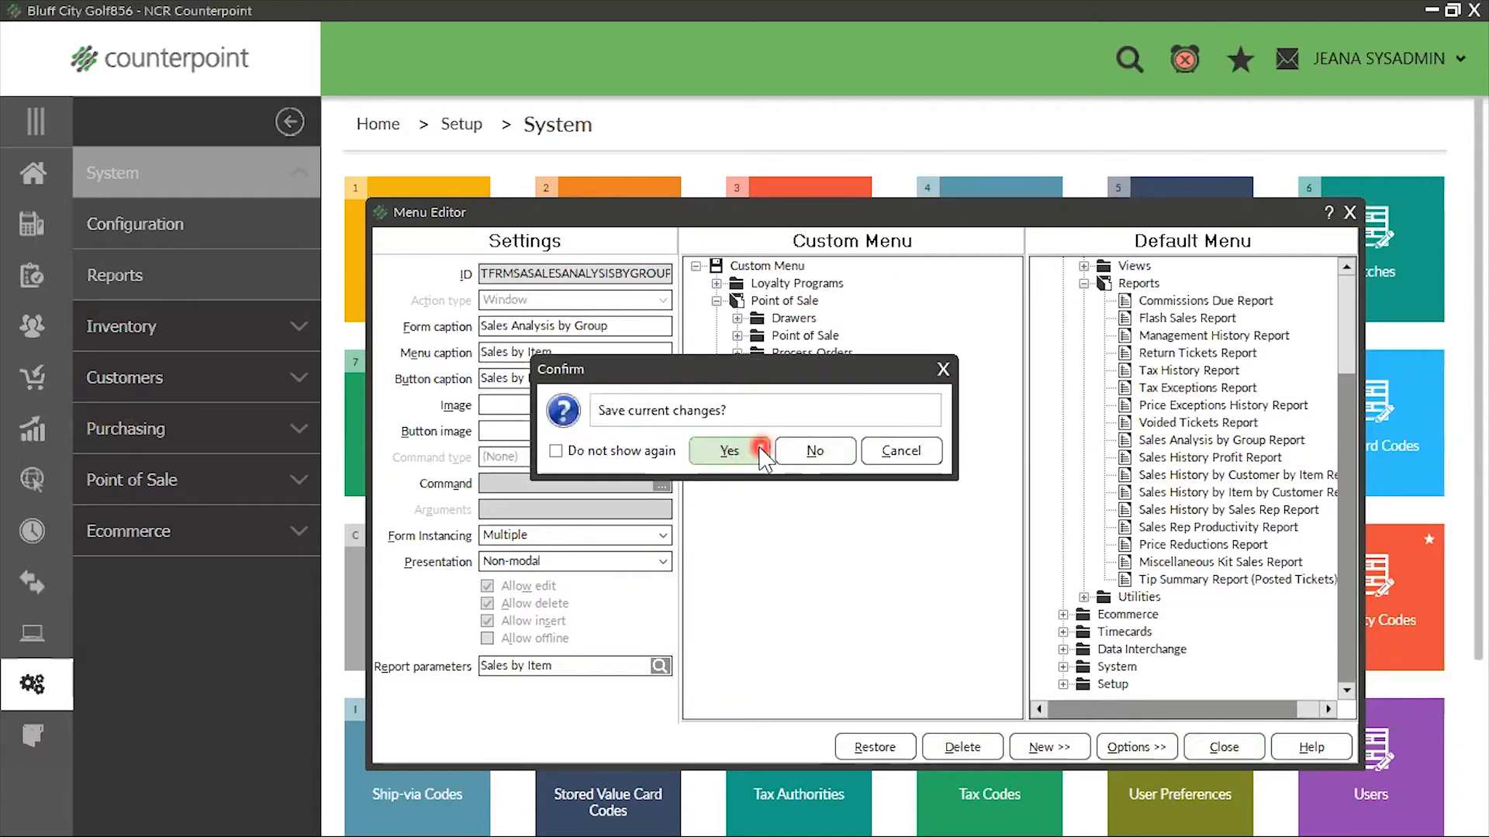
left_click(471, 379)
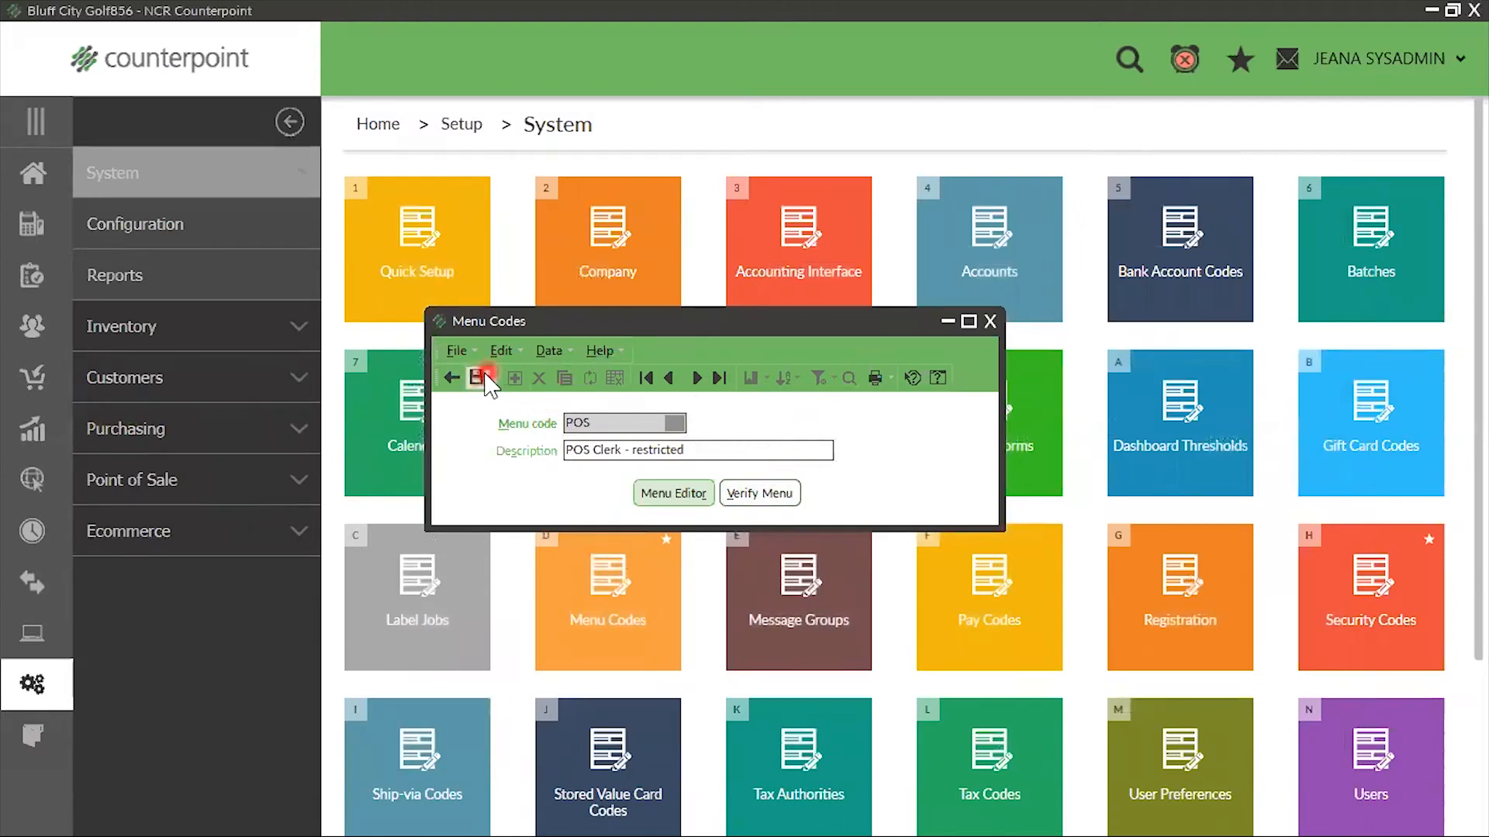
left_click(1057, 272)
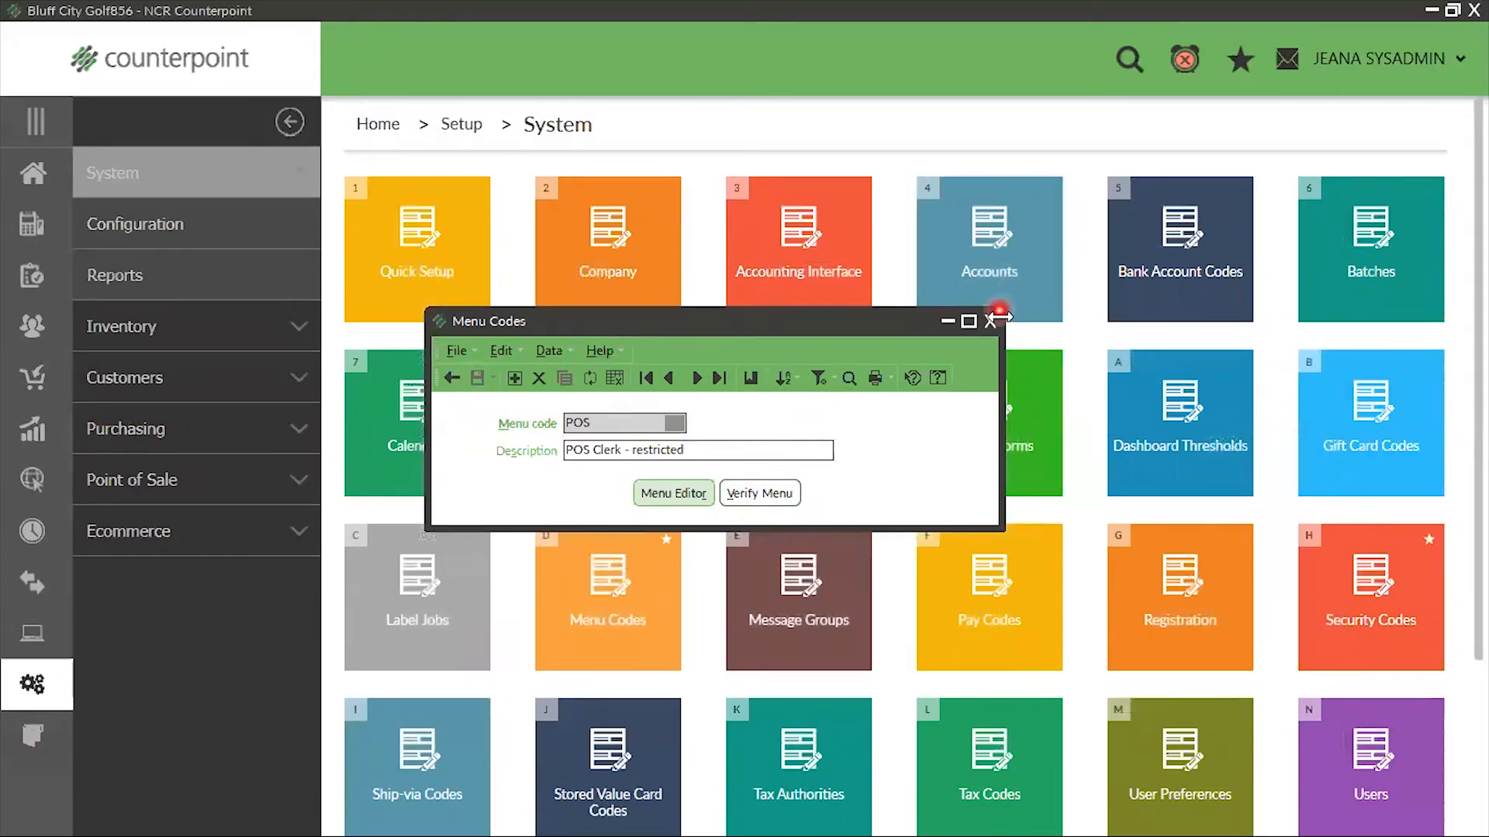
left_click(990, 322)
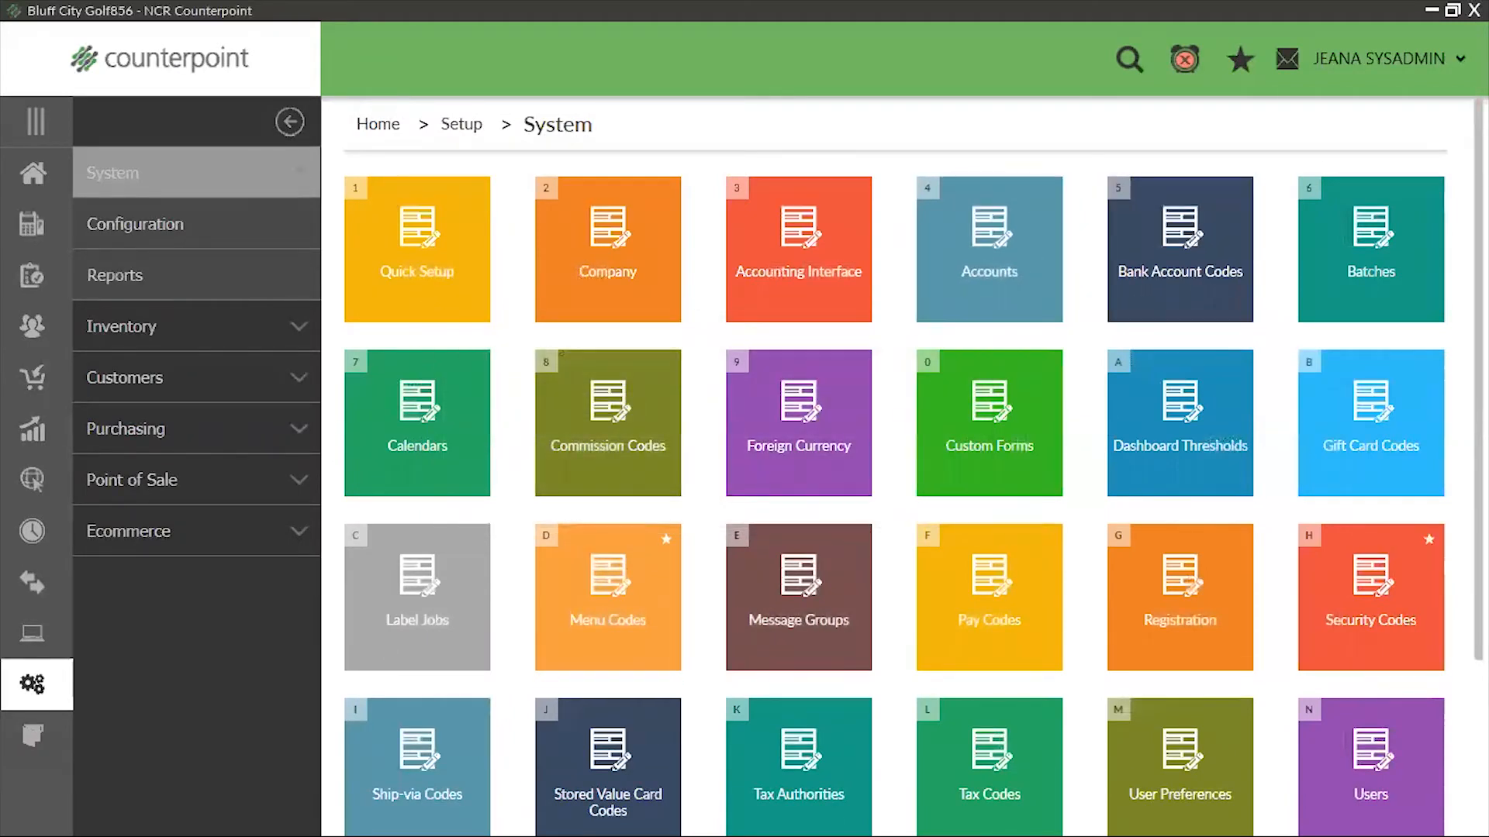
Exit Counterpoint, restart it from the desktop, and log in with the POS clerk's user ID
left_click(1315, 223)
key("alt+F4")
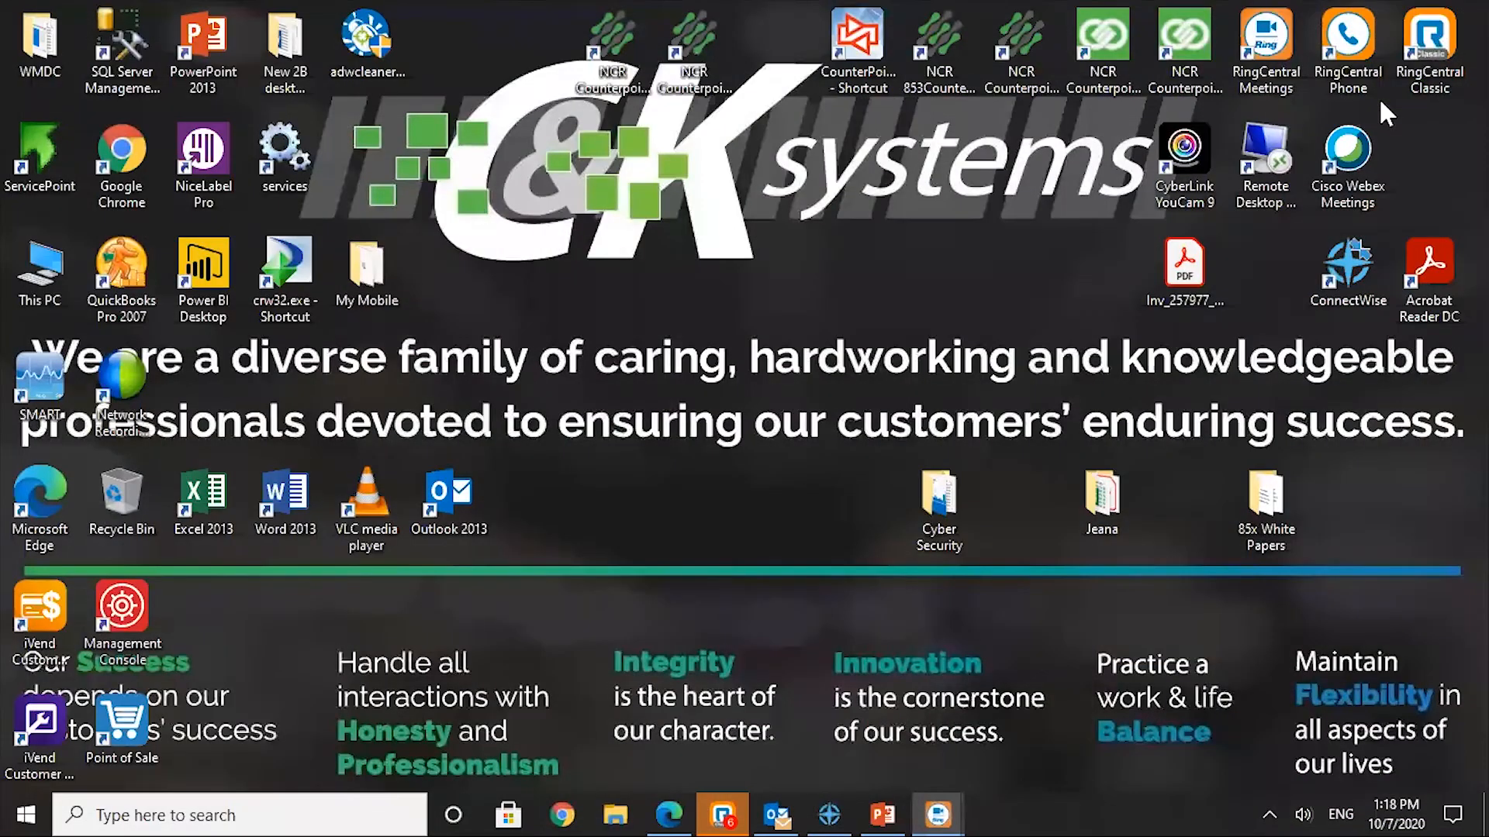
left_click(702, 123)
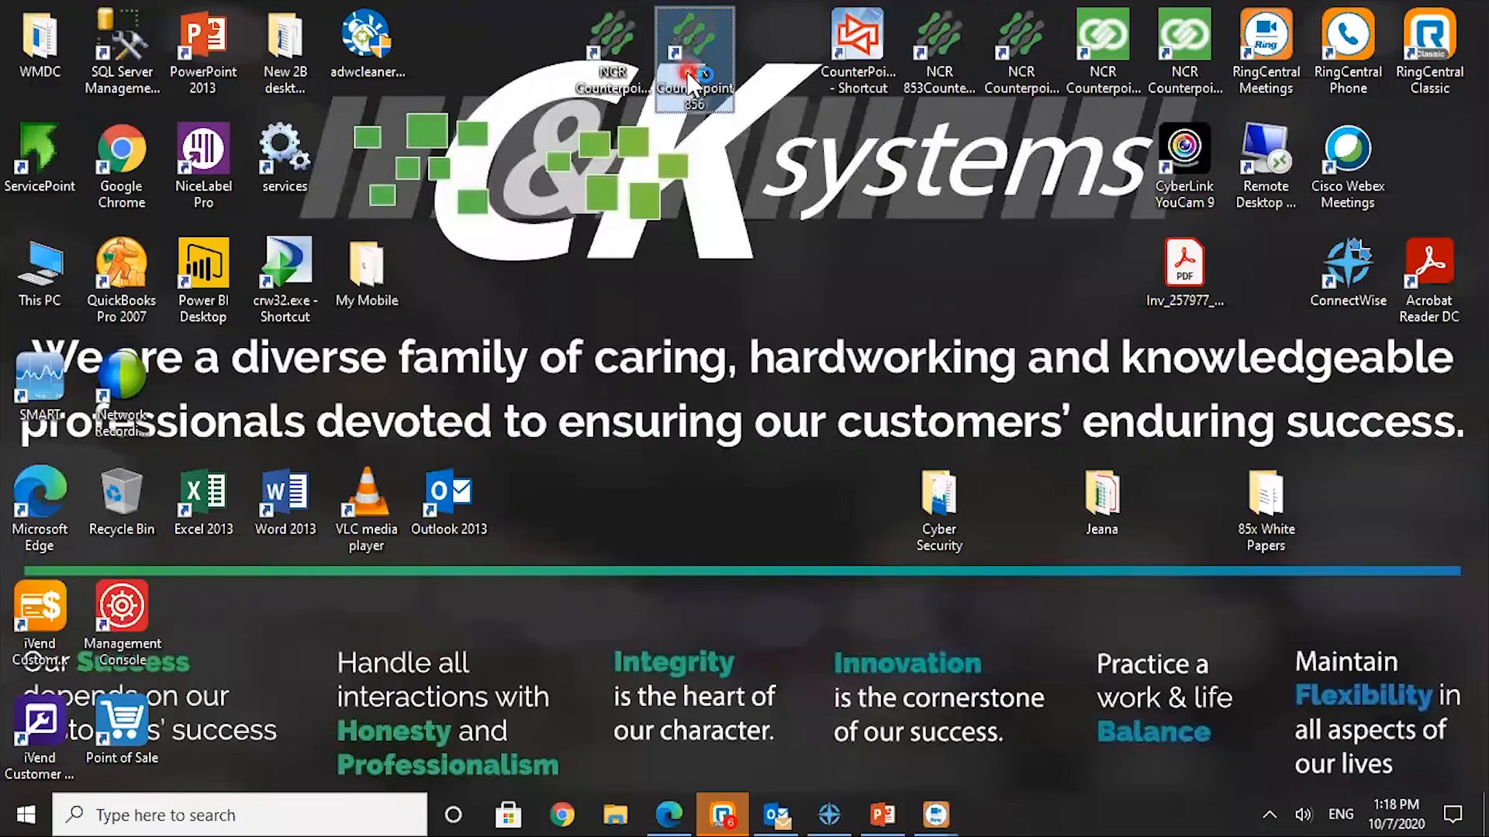
double_click(702, 123)
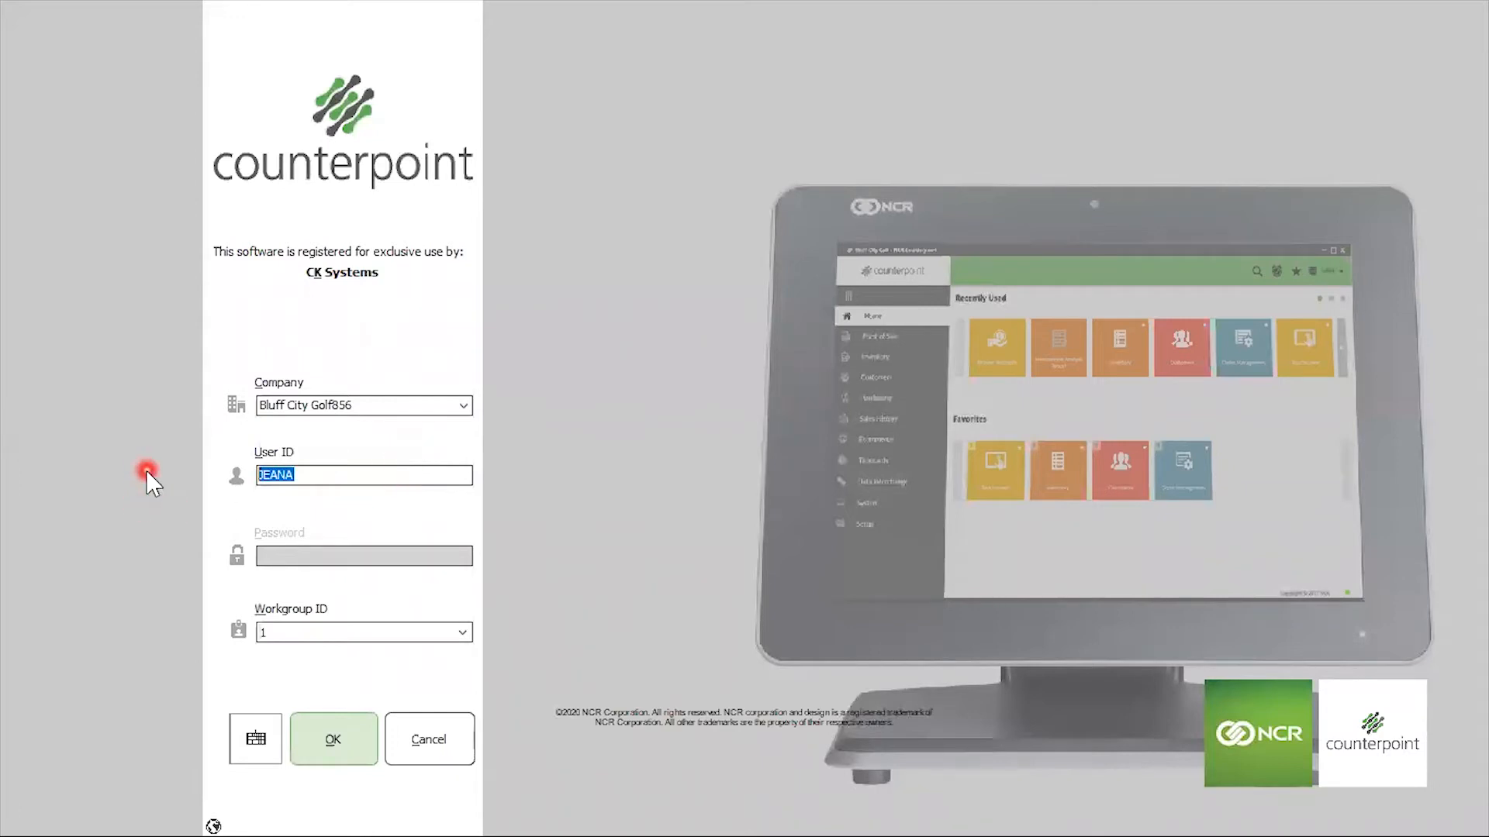
type("DANA")
left_click(303, 745)
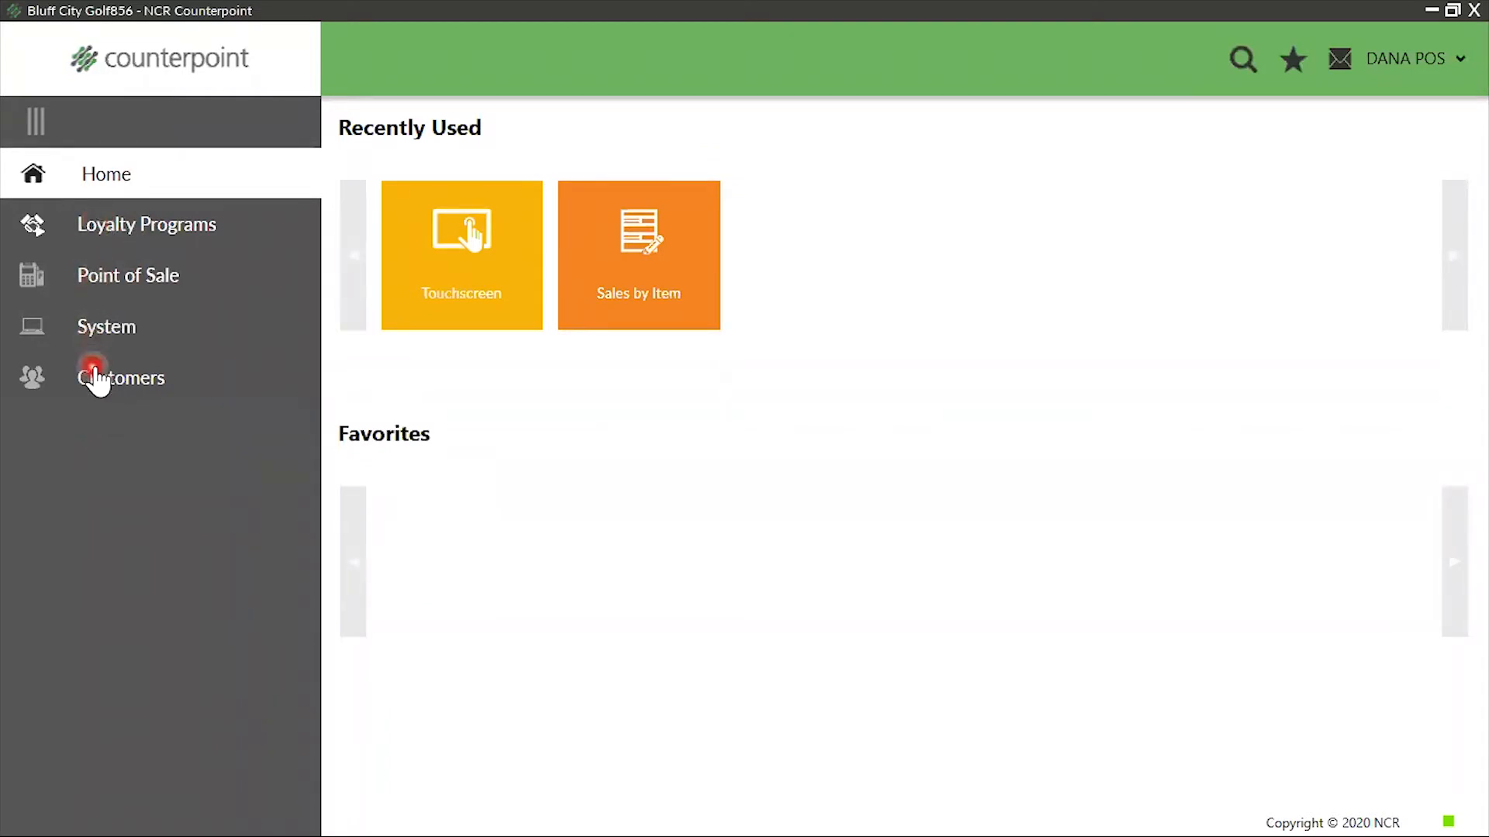
Open the Sales by Item report from the Point of Sale Daily Reports, check its Parameters page, and close the report
left_click(124, 277)
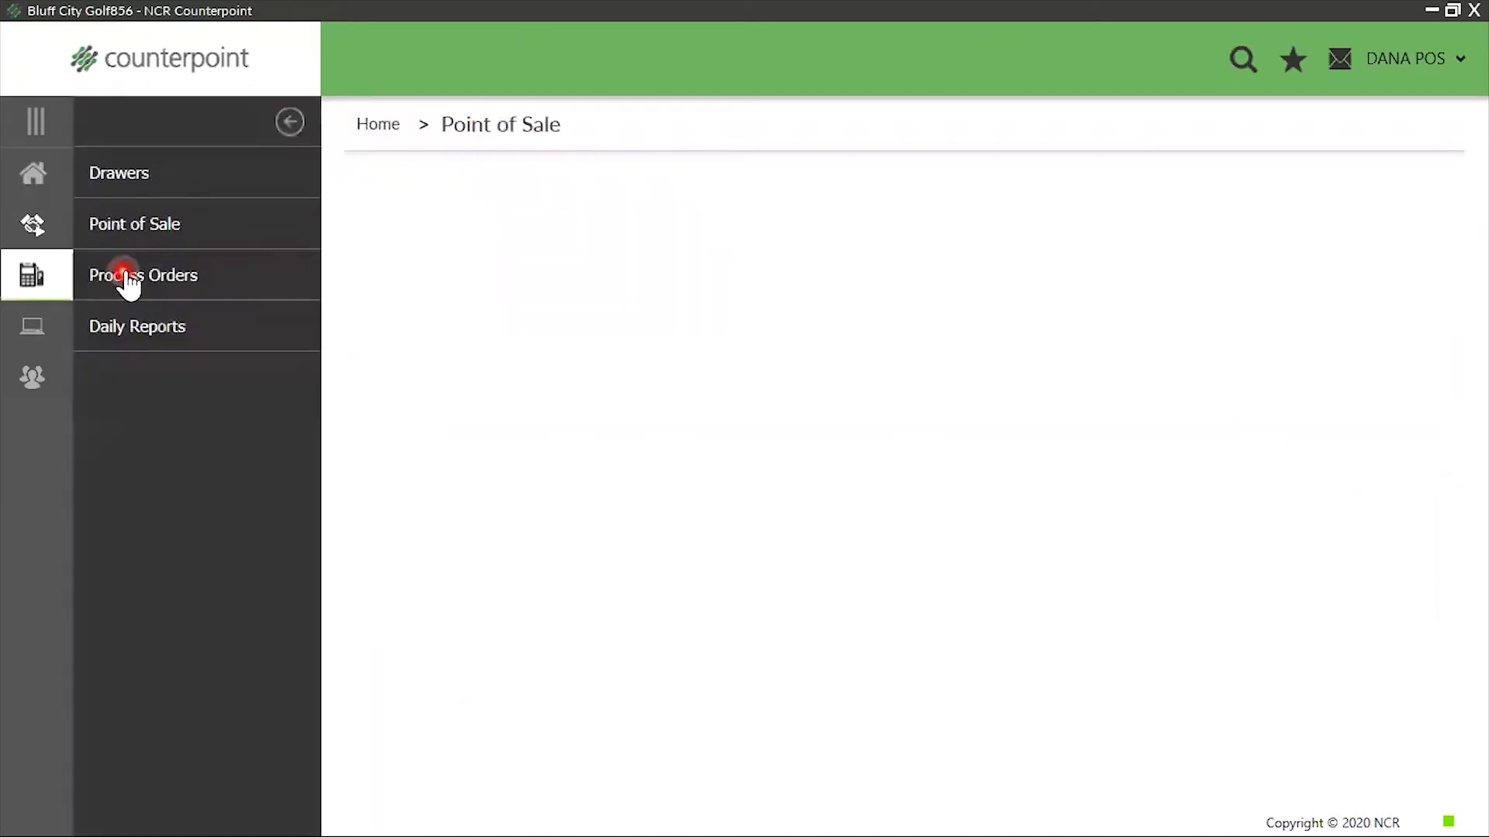
left_click(133, 335)
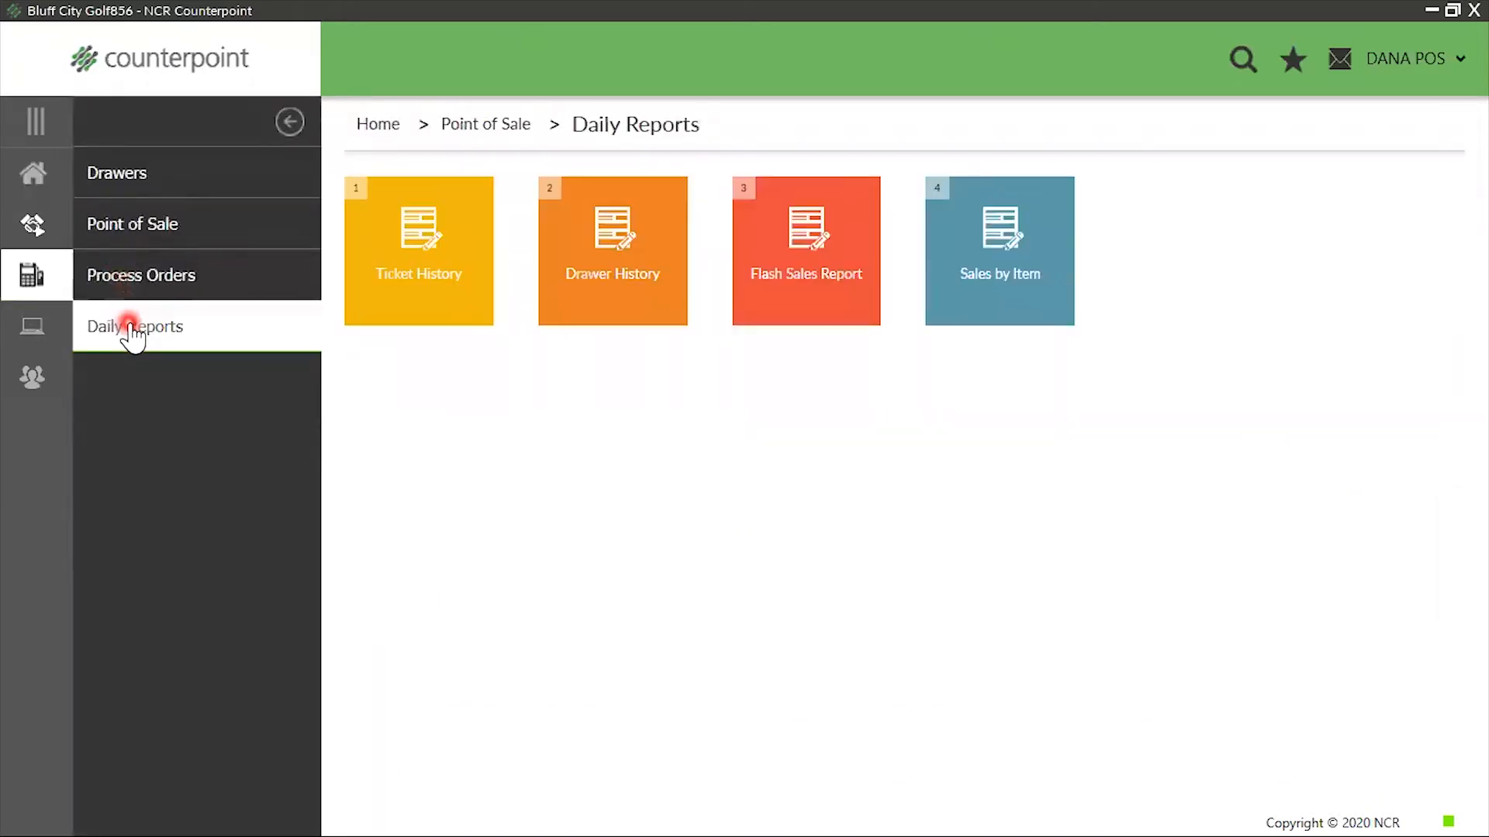
left_click(1000, 259)
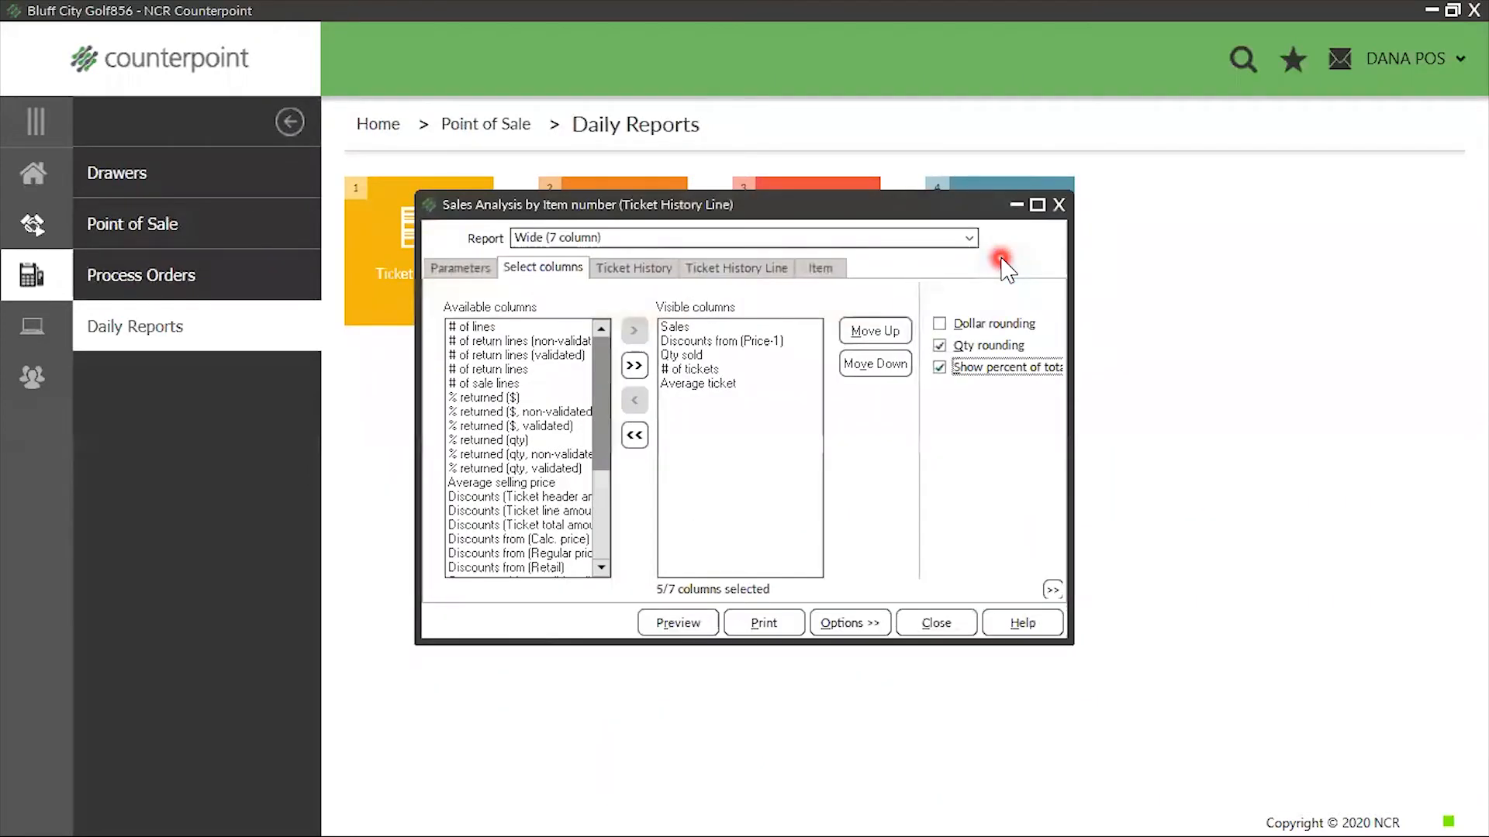
left_click(462, 268)
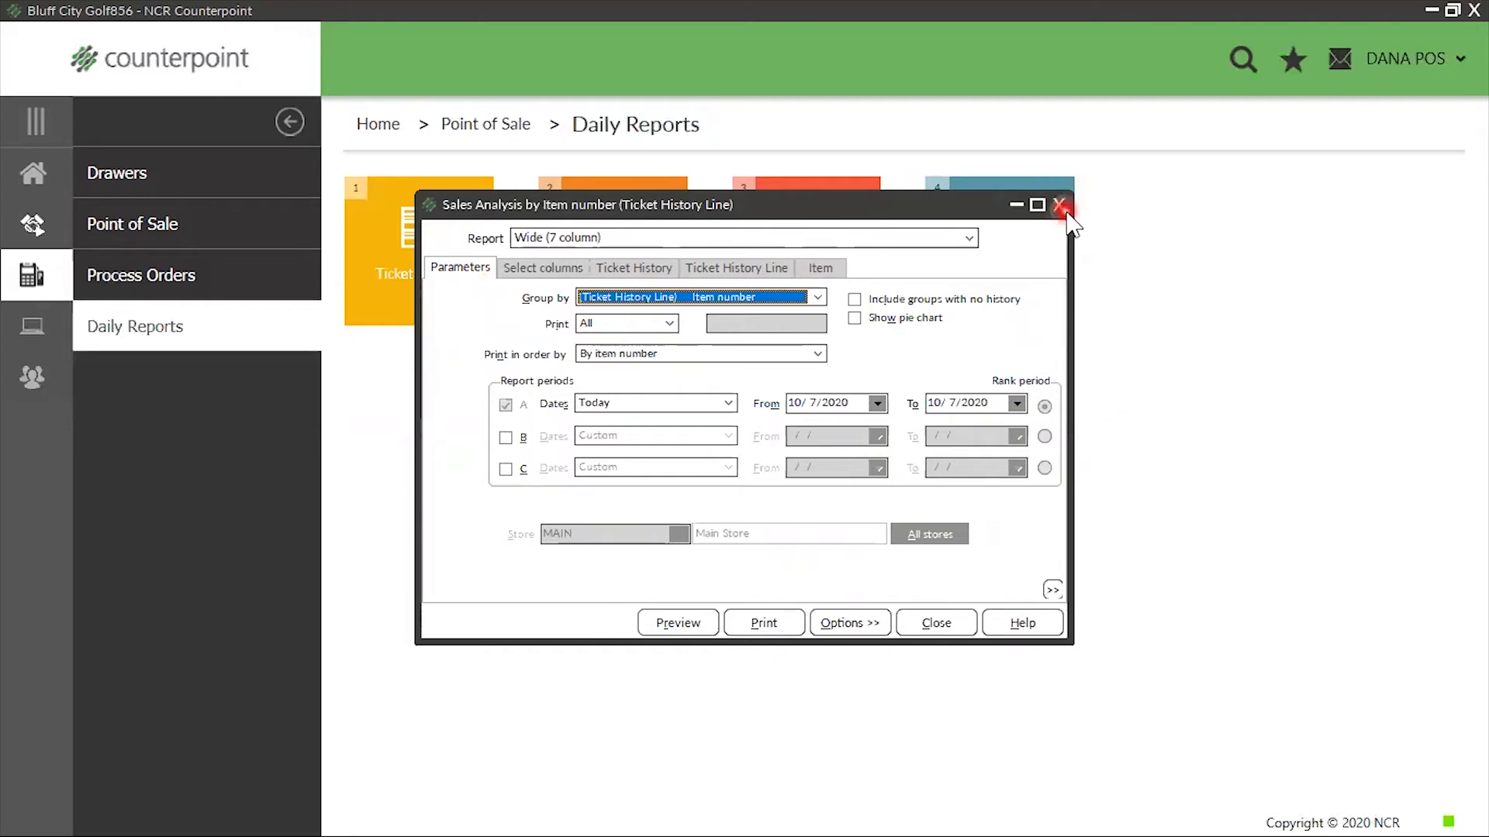
left_click(1059, 205)
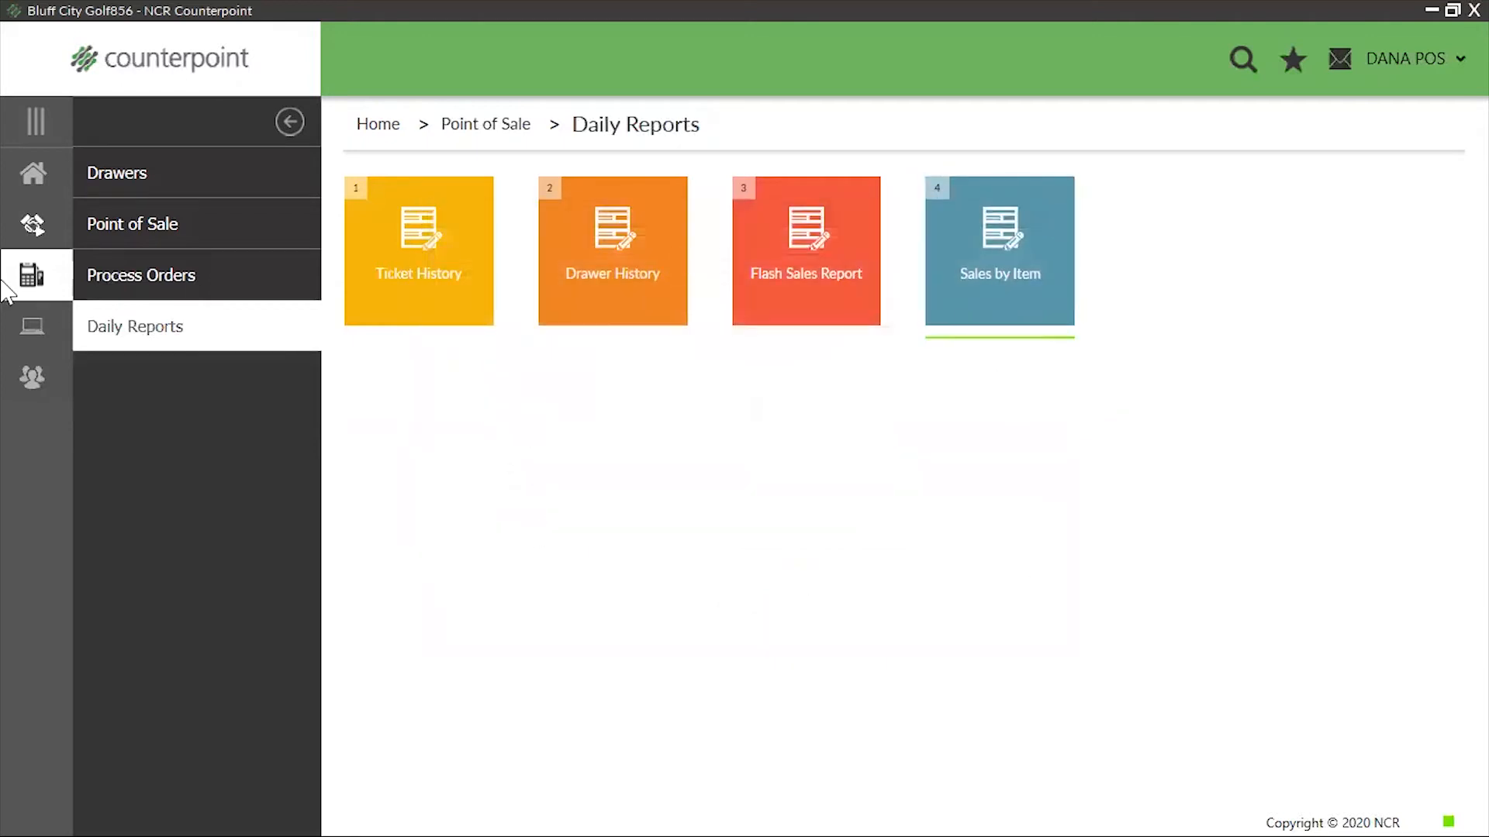
Open Touchscreen ticket entry from the clerk's Point of Sale menu to view it, and close it
left_click(31, 175)
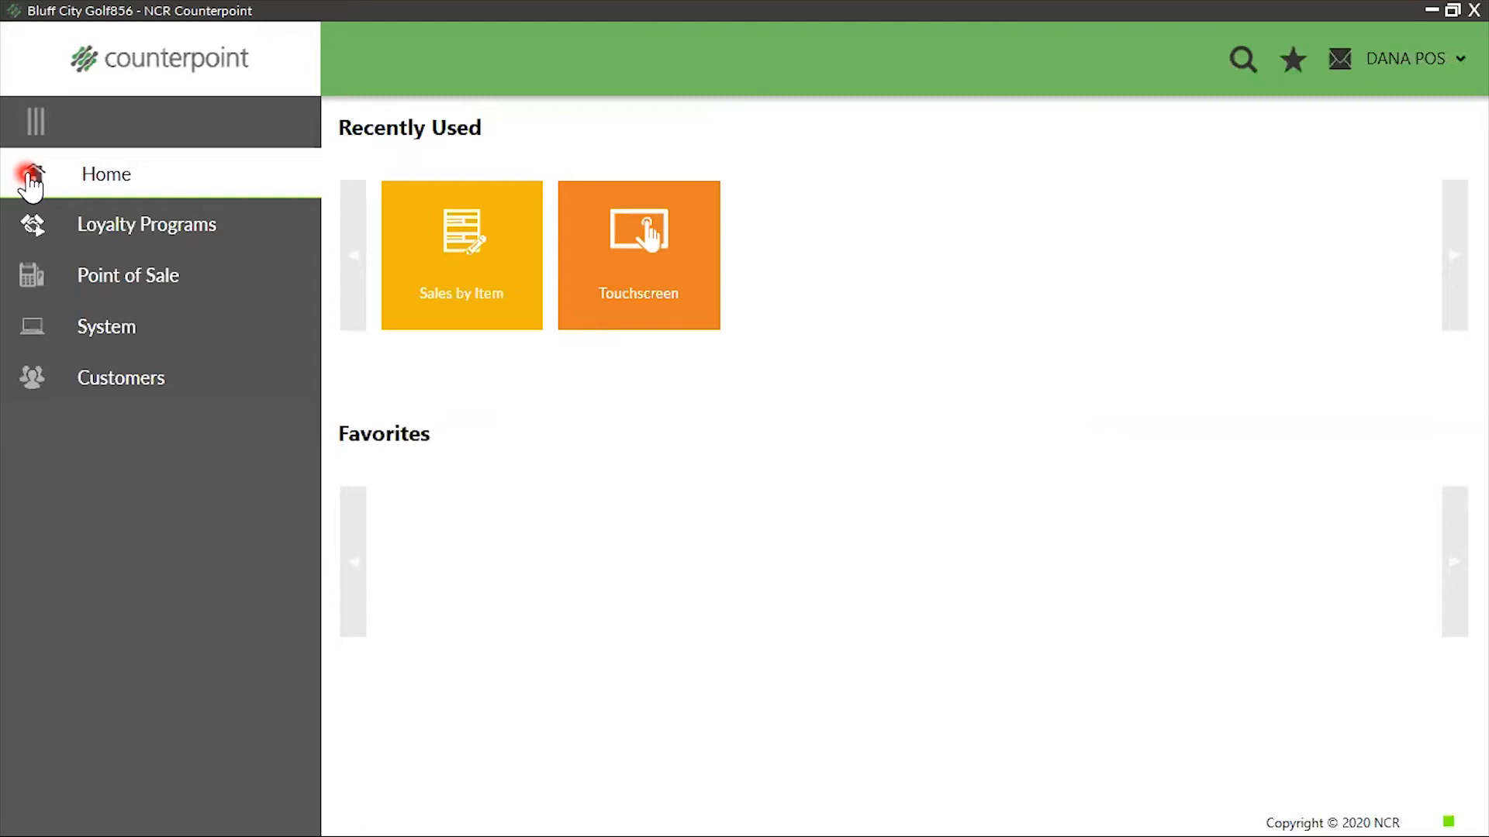
left_click(120, 277)
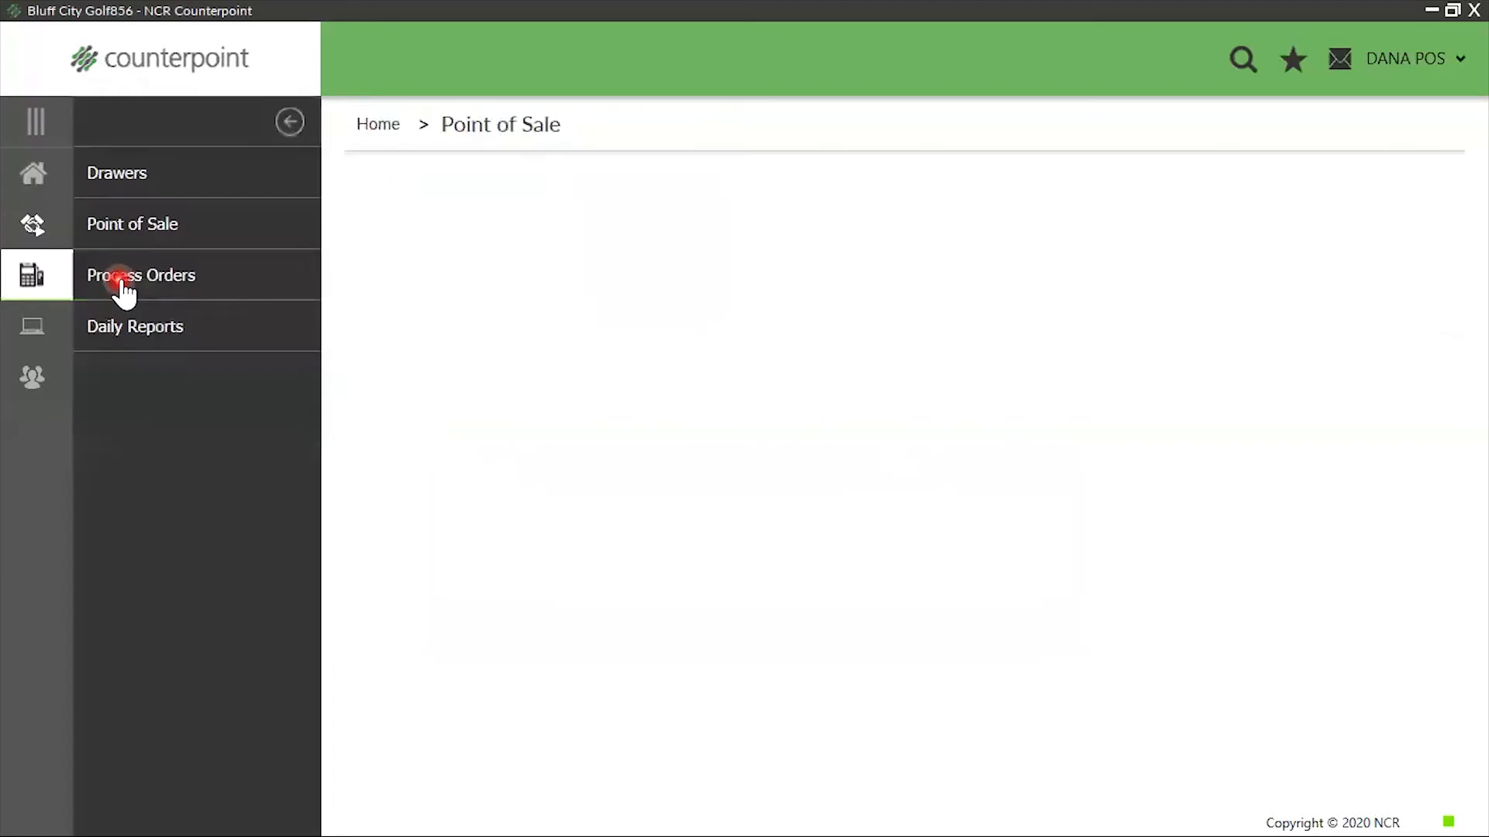
left_click(120, 229)
left_click(586, 299)
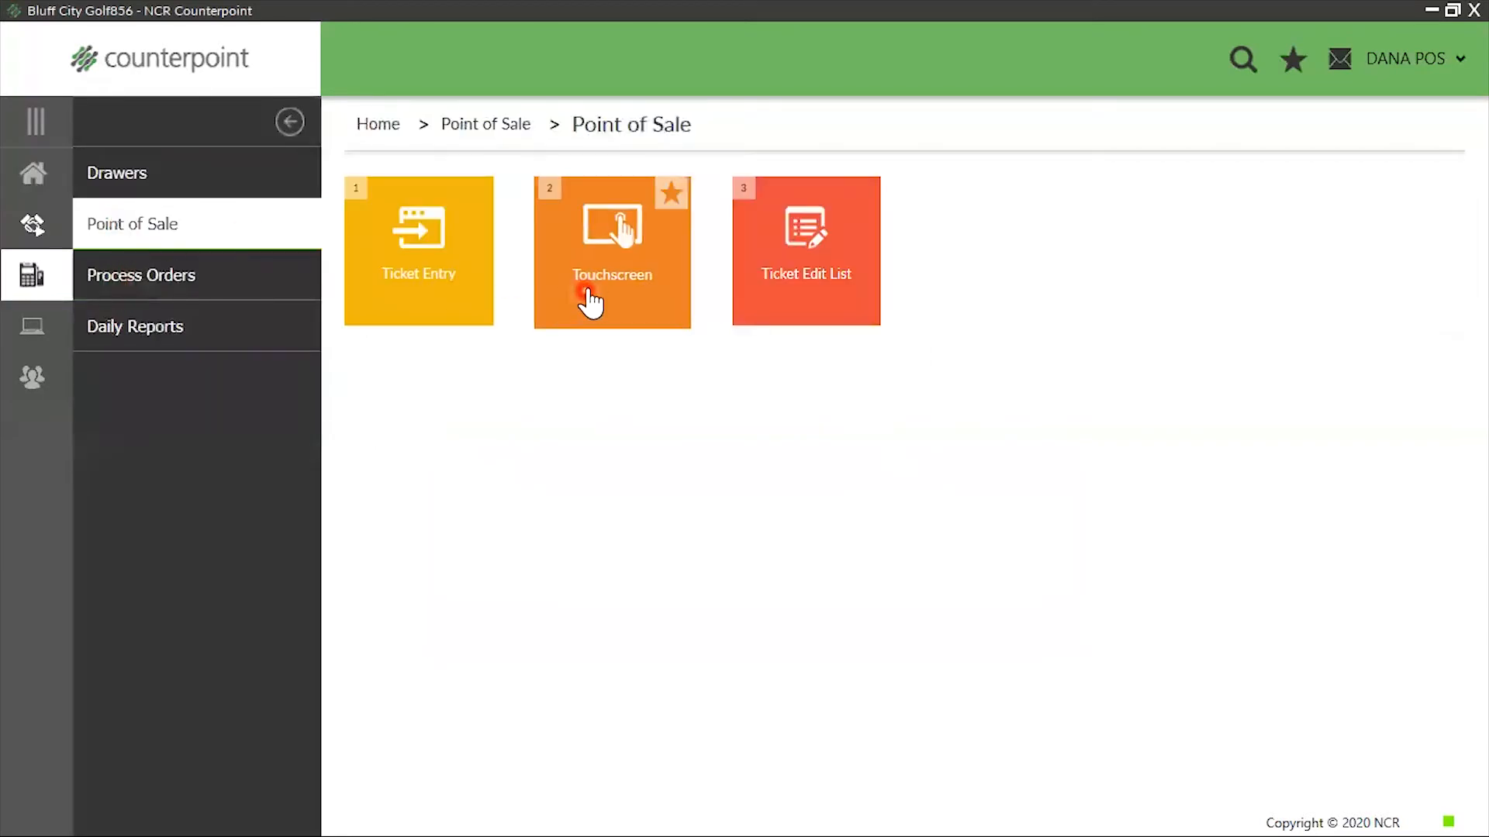
left_click(586, 281)
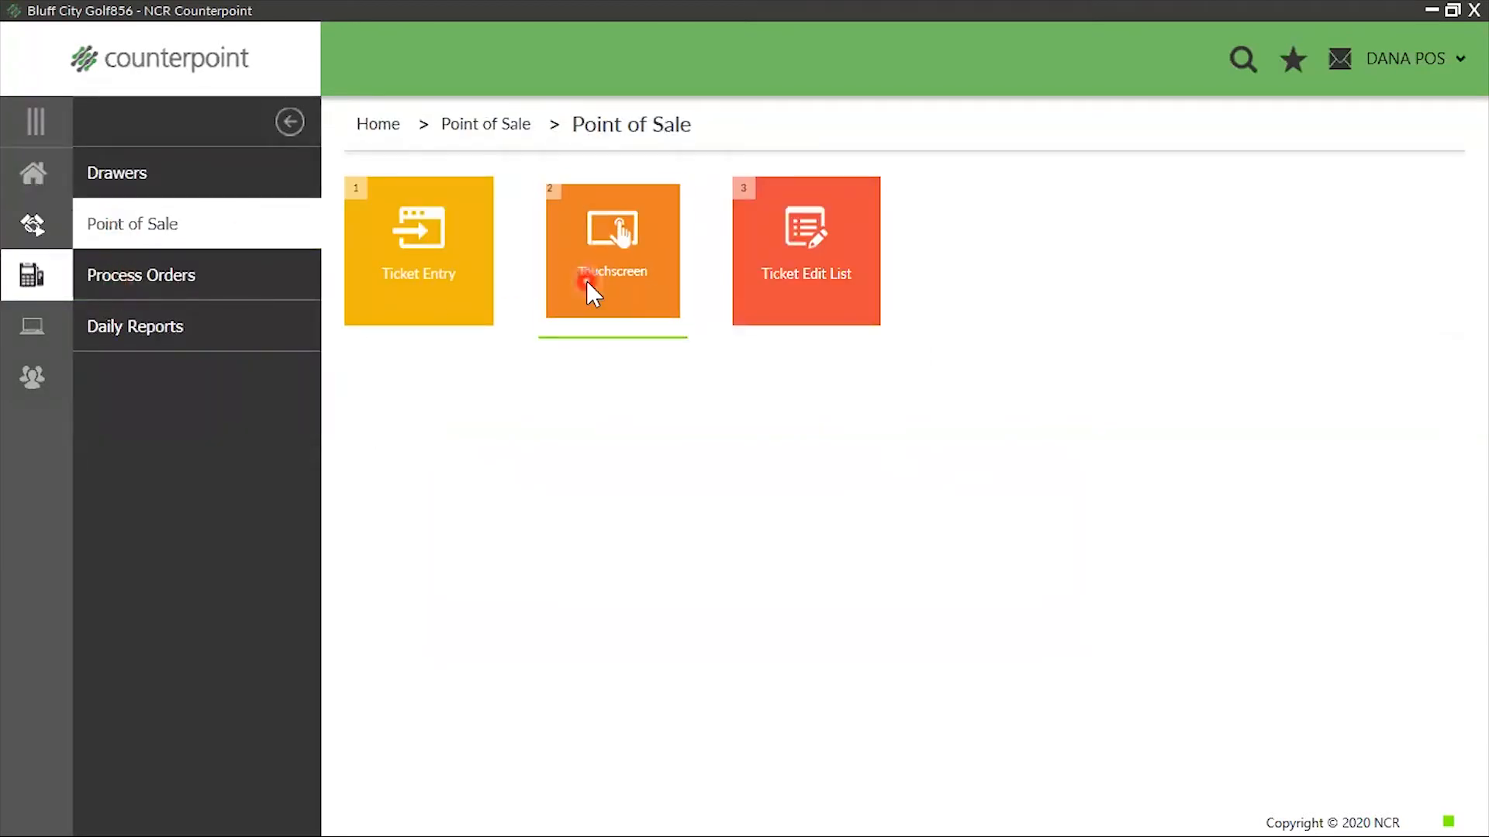
left_click(586, 537)
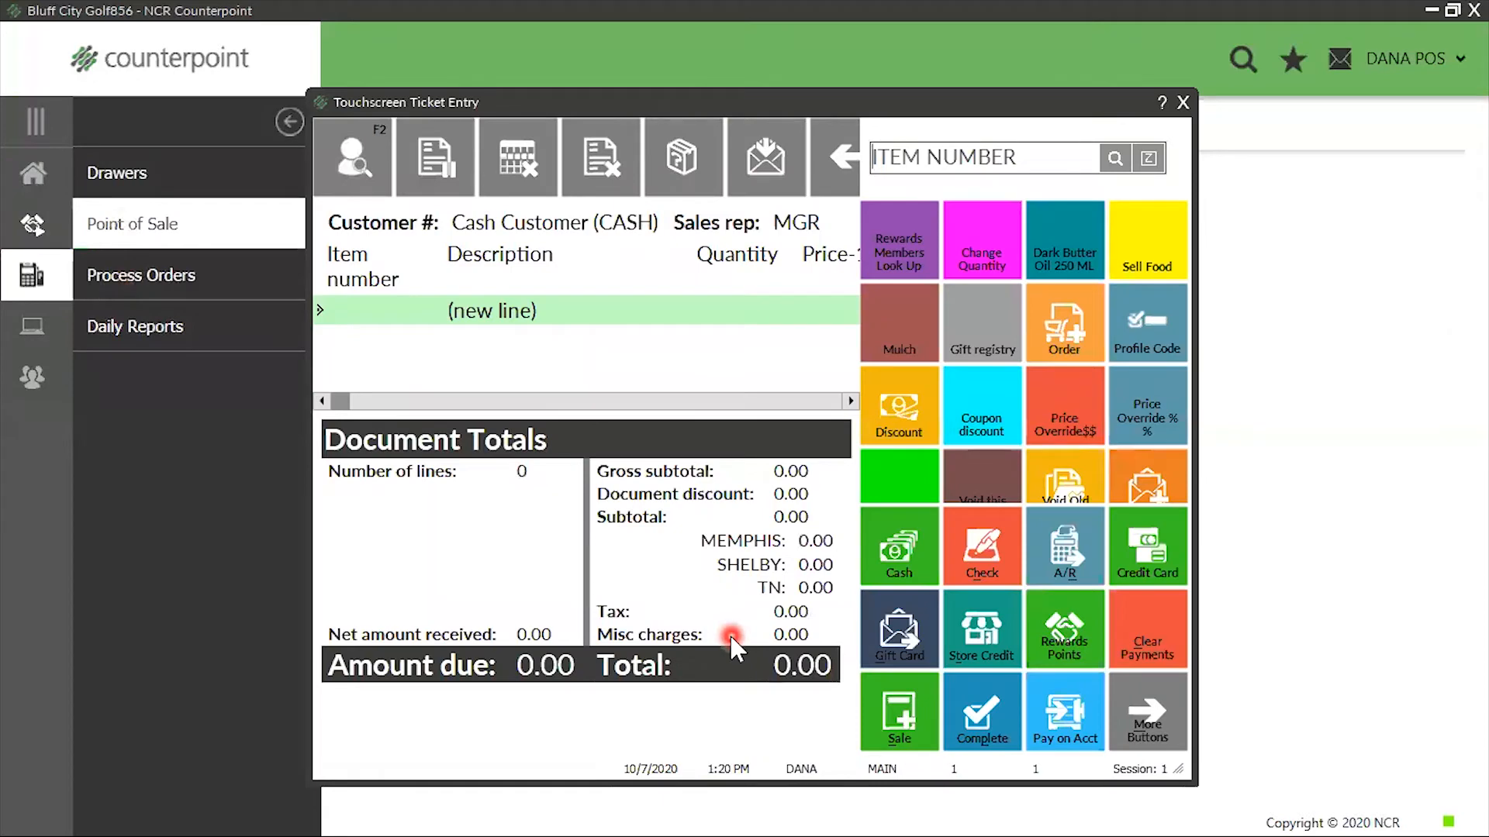
key("Escape")
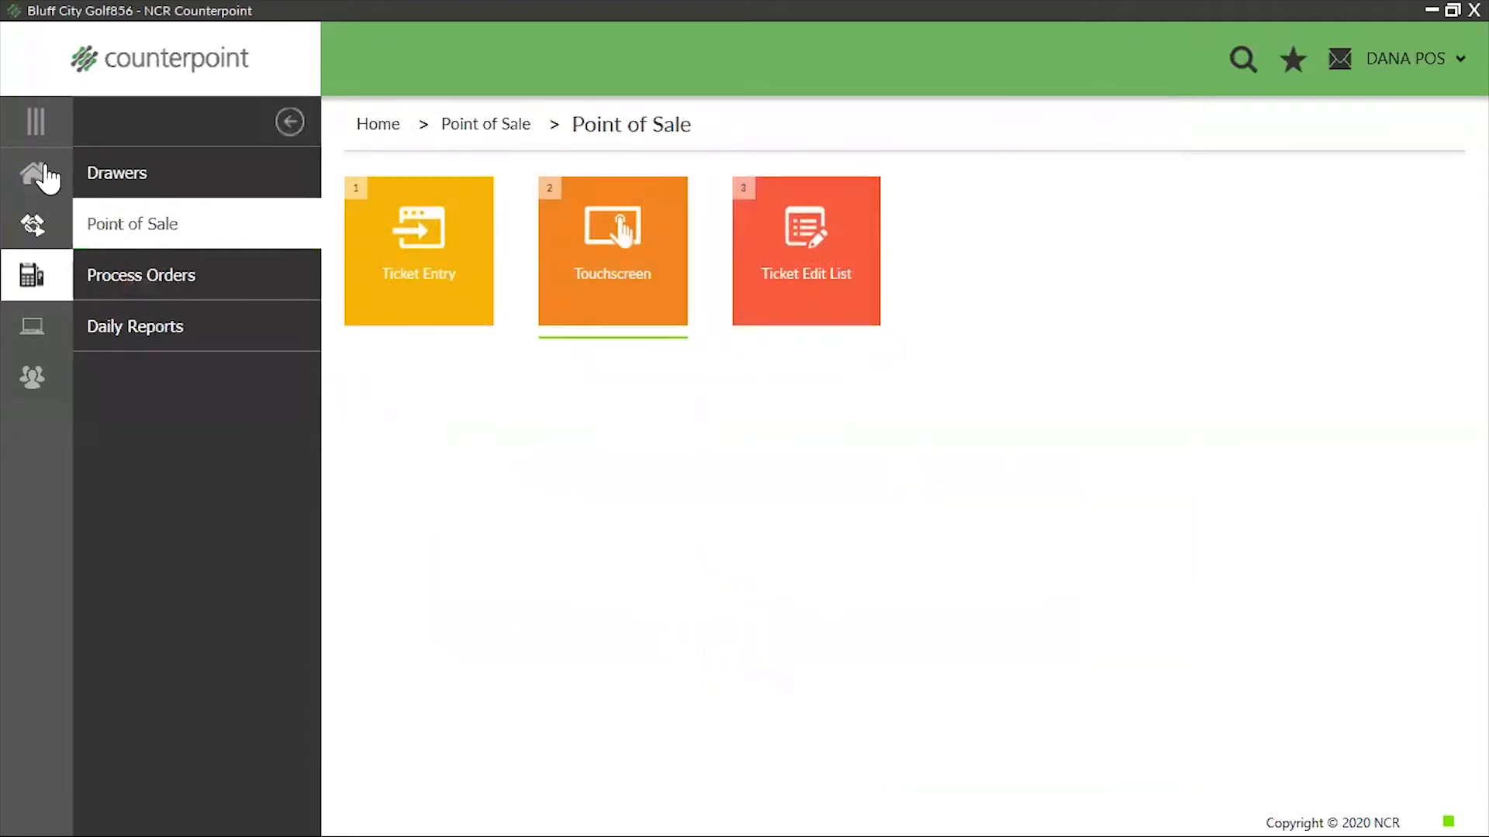
Open the Customers form from the clerk's Customers menu to view it, and put the form away
left_click(35, 175)
left_click(122, 379)
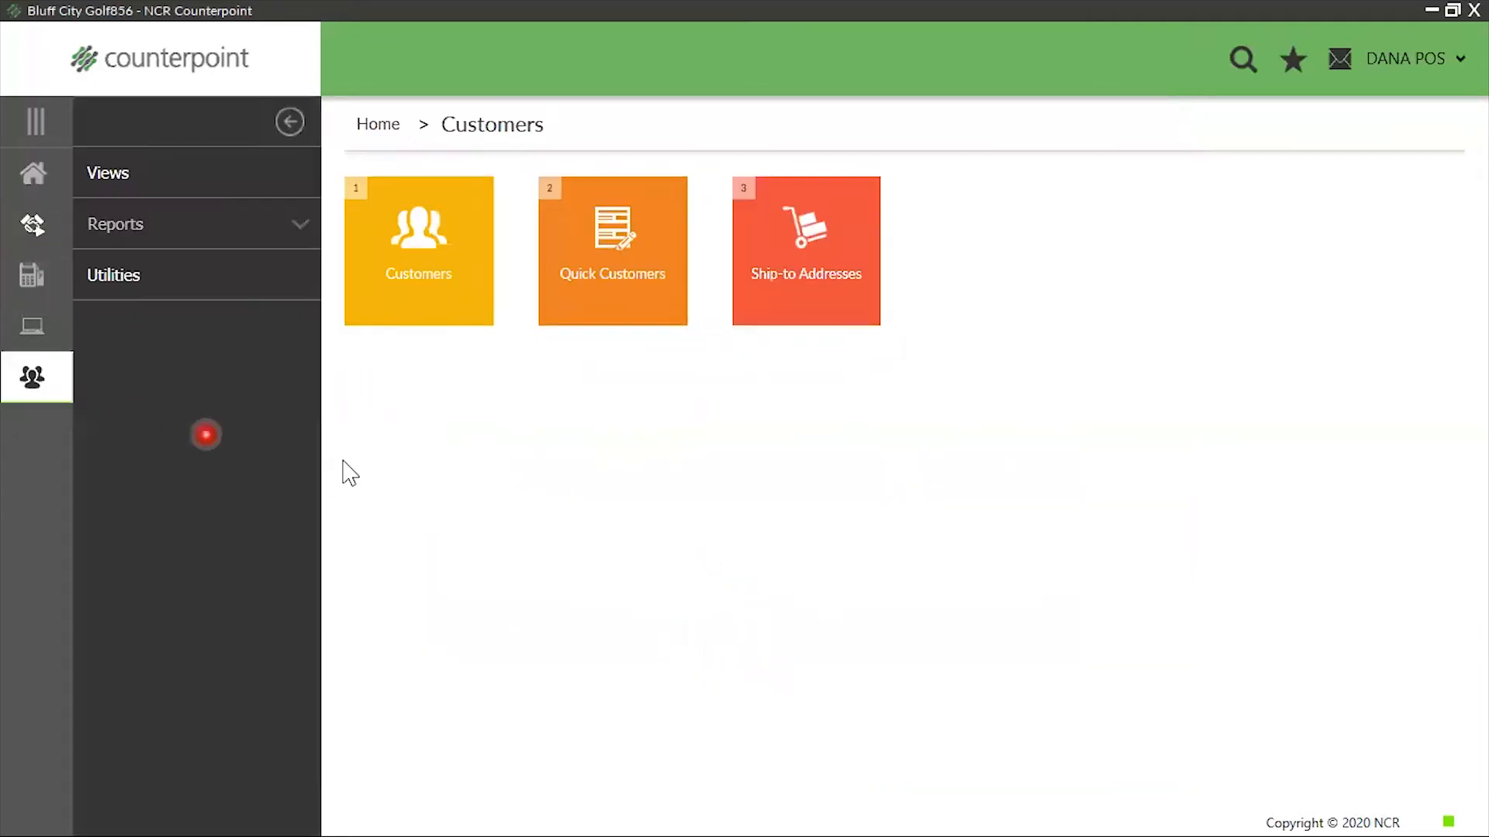
left_click(404, 295)
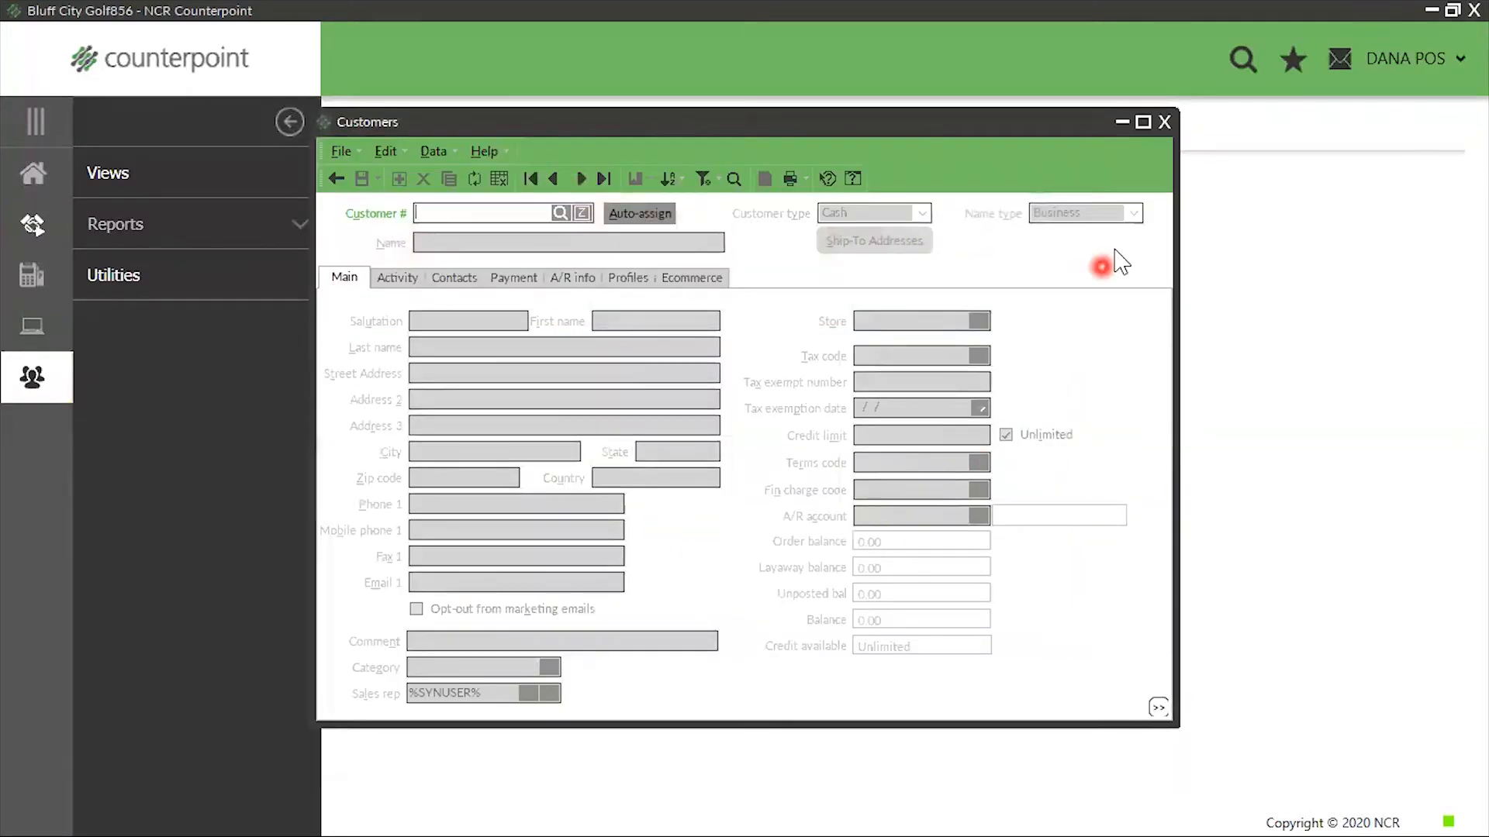
left_click(1120, 122)
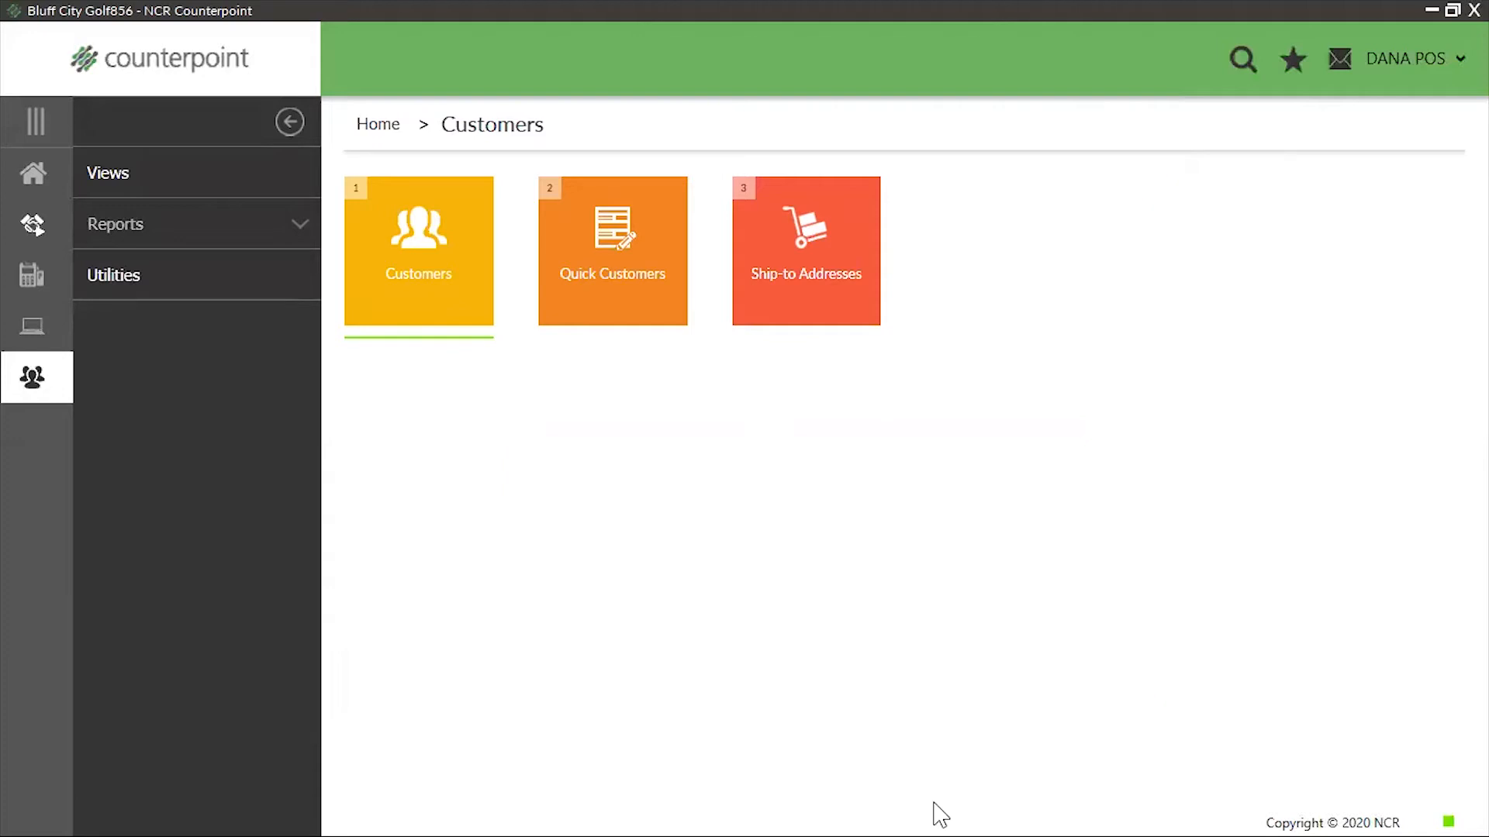
Exit Counterpoint, confirm the exit, restart it from the desktop, and log in with the system administrator's user ID
left_click(190, 738)
key("alt+F4")
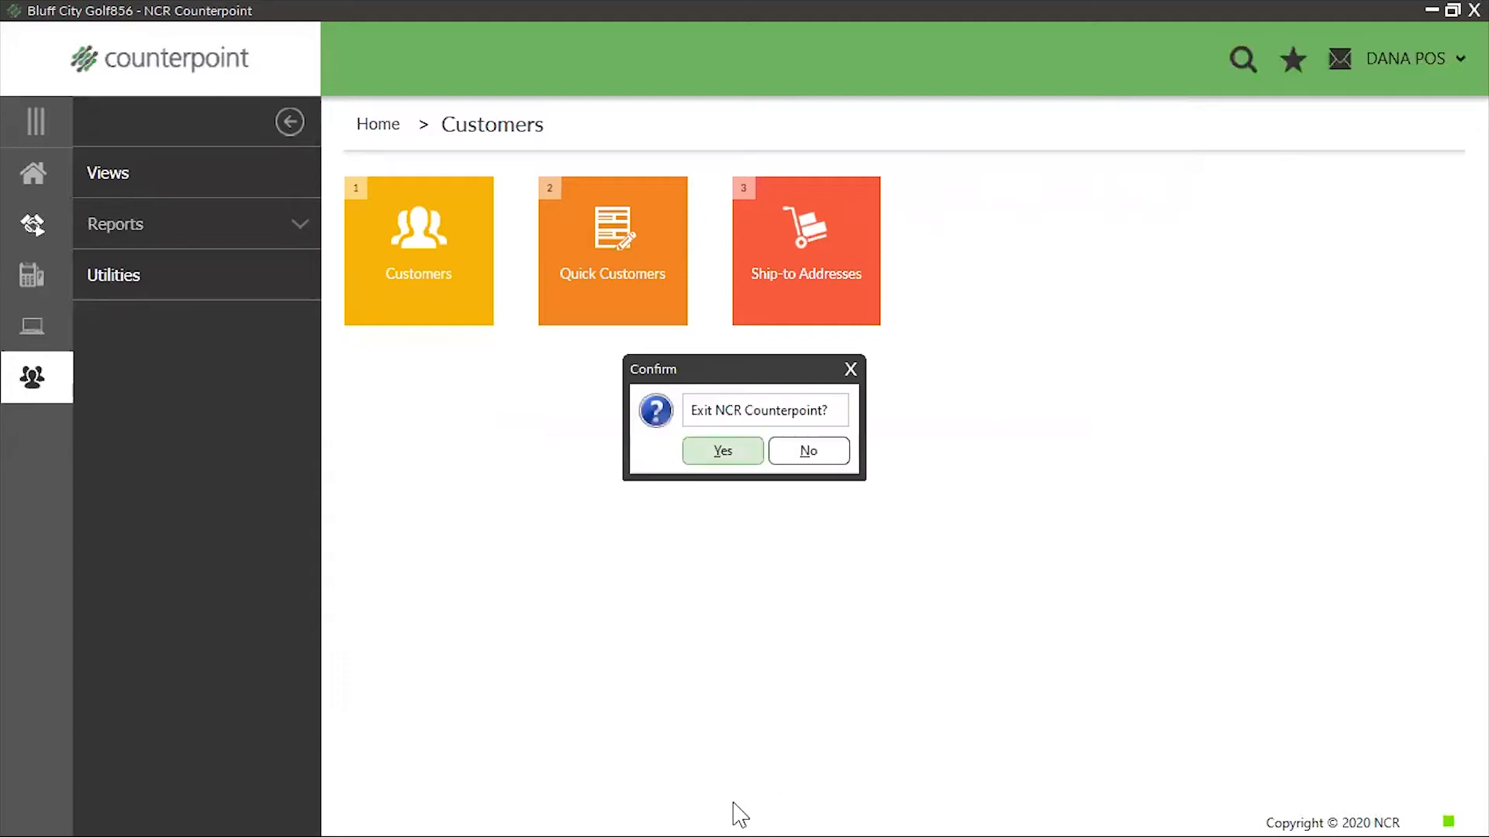
left_click(725, 452)
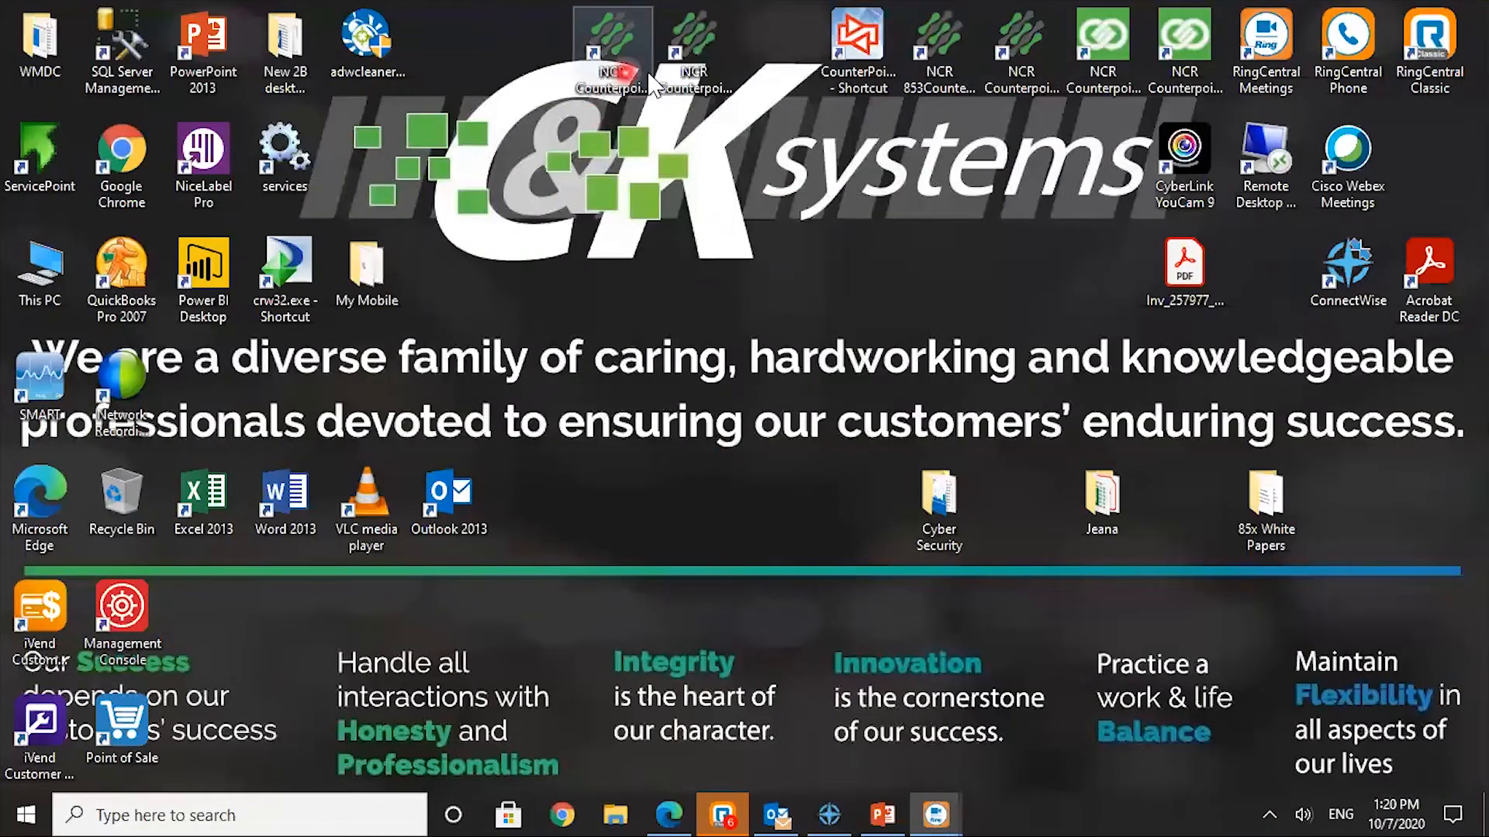
left_click(665, 80)
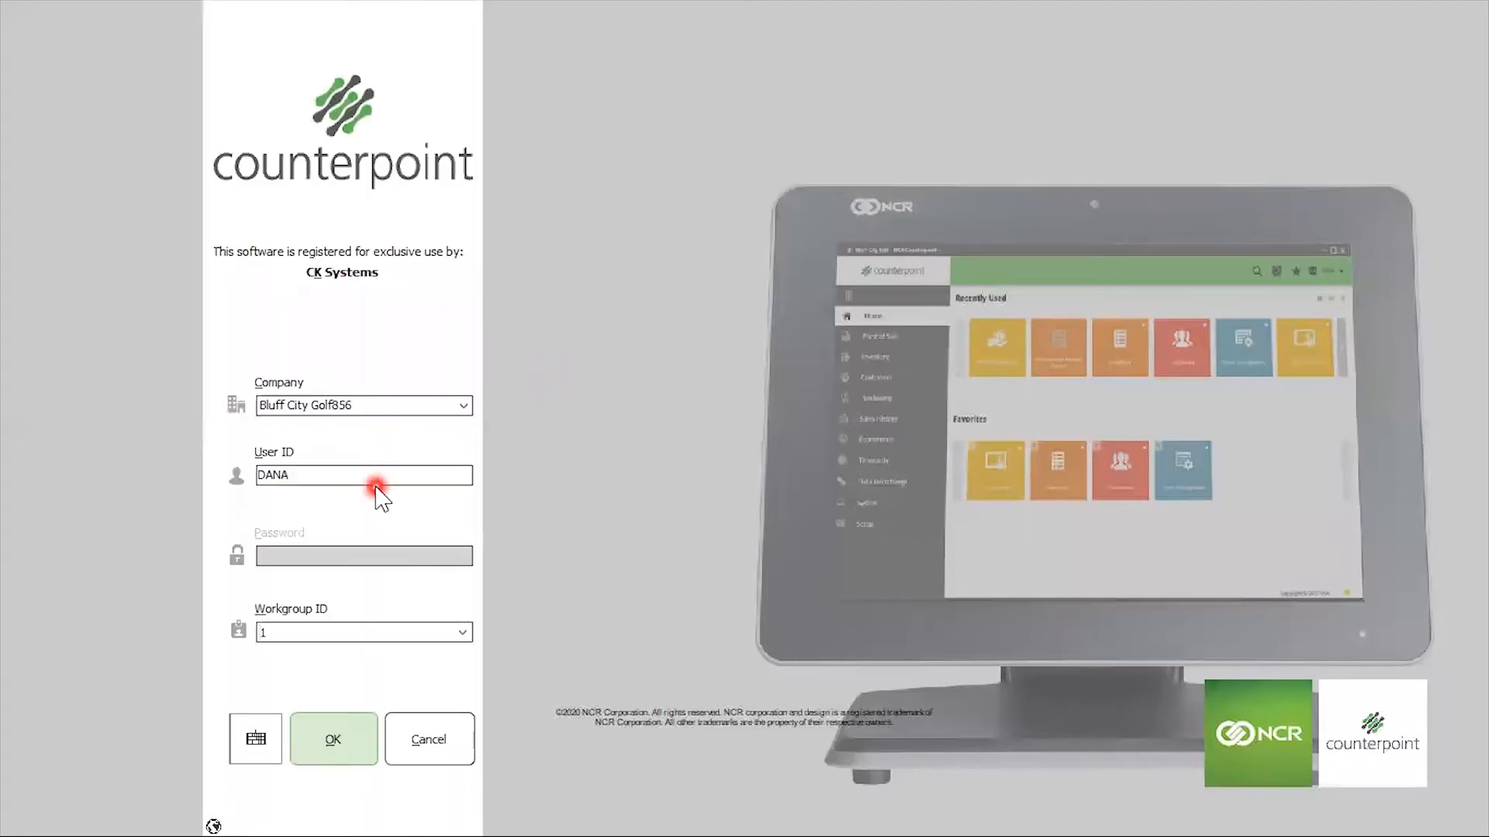
left_click_drag(360, 475, 1, 485)
left_click(11, 487)
type("JEN")
type("ANA")
left_click(332, 735)
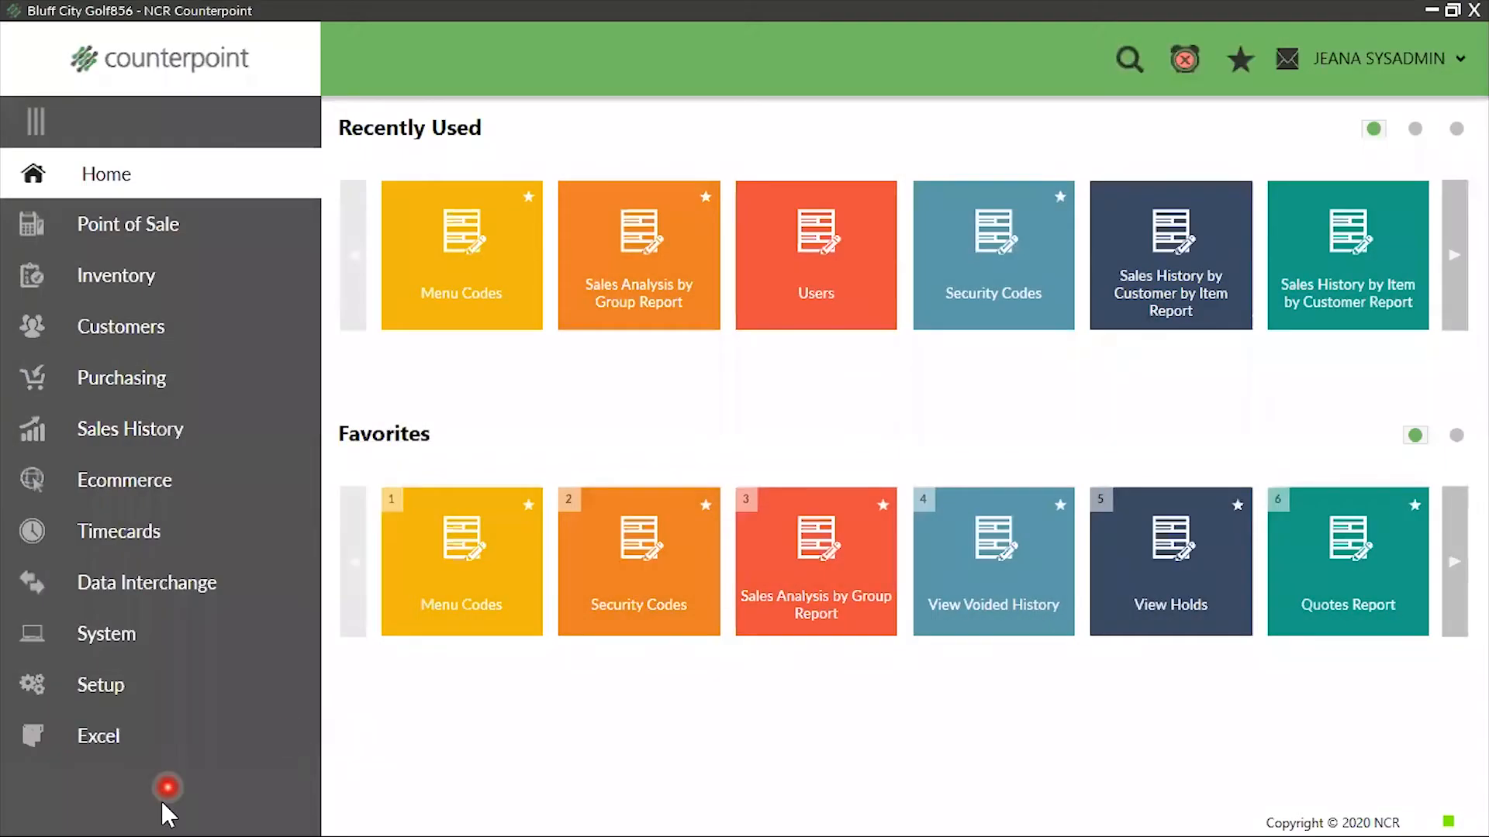
Load the POS menu code from the system setup and open it in the Menu Editor
left_click(106, 687)
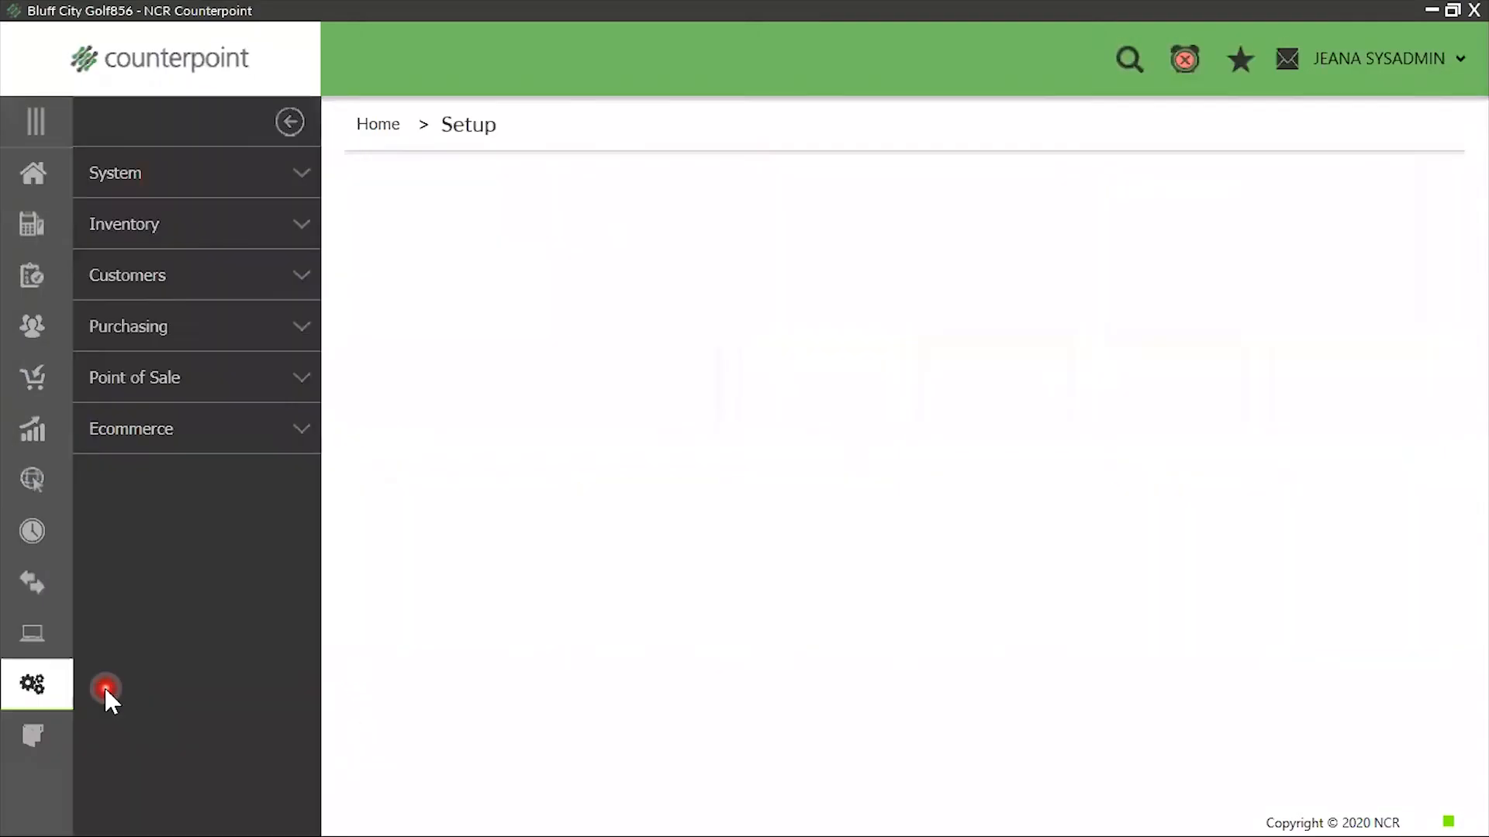
left_click(166, 173)
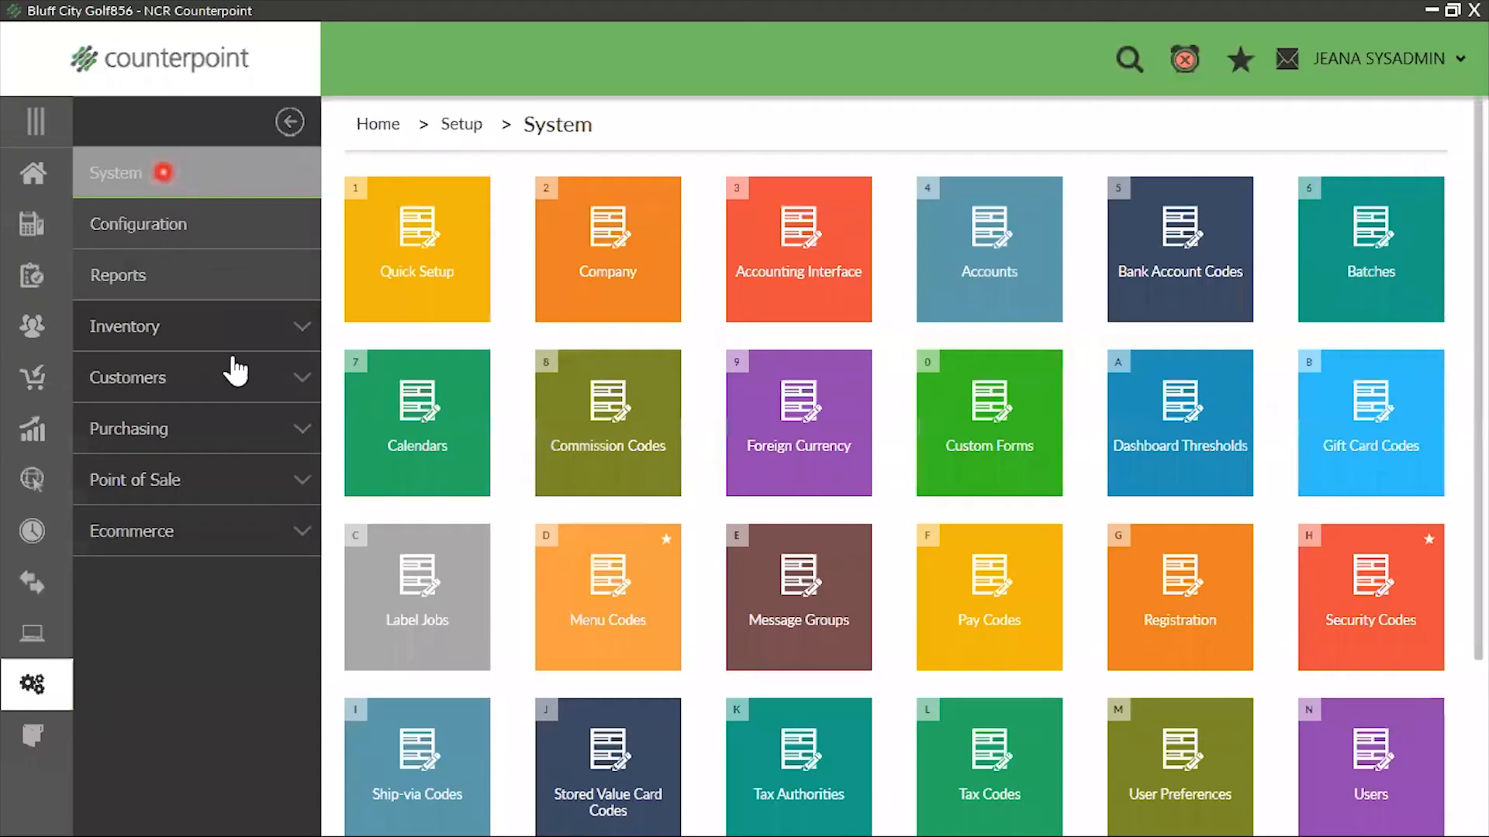
left_click(597, 638)
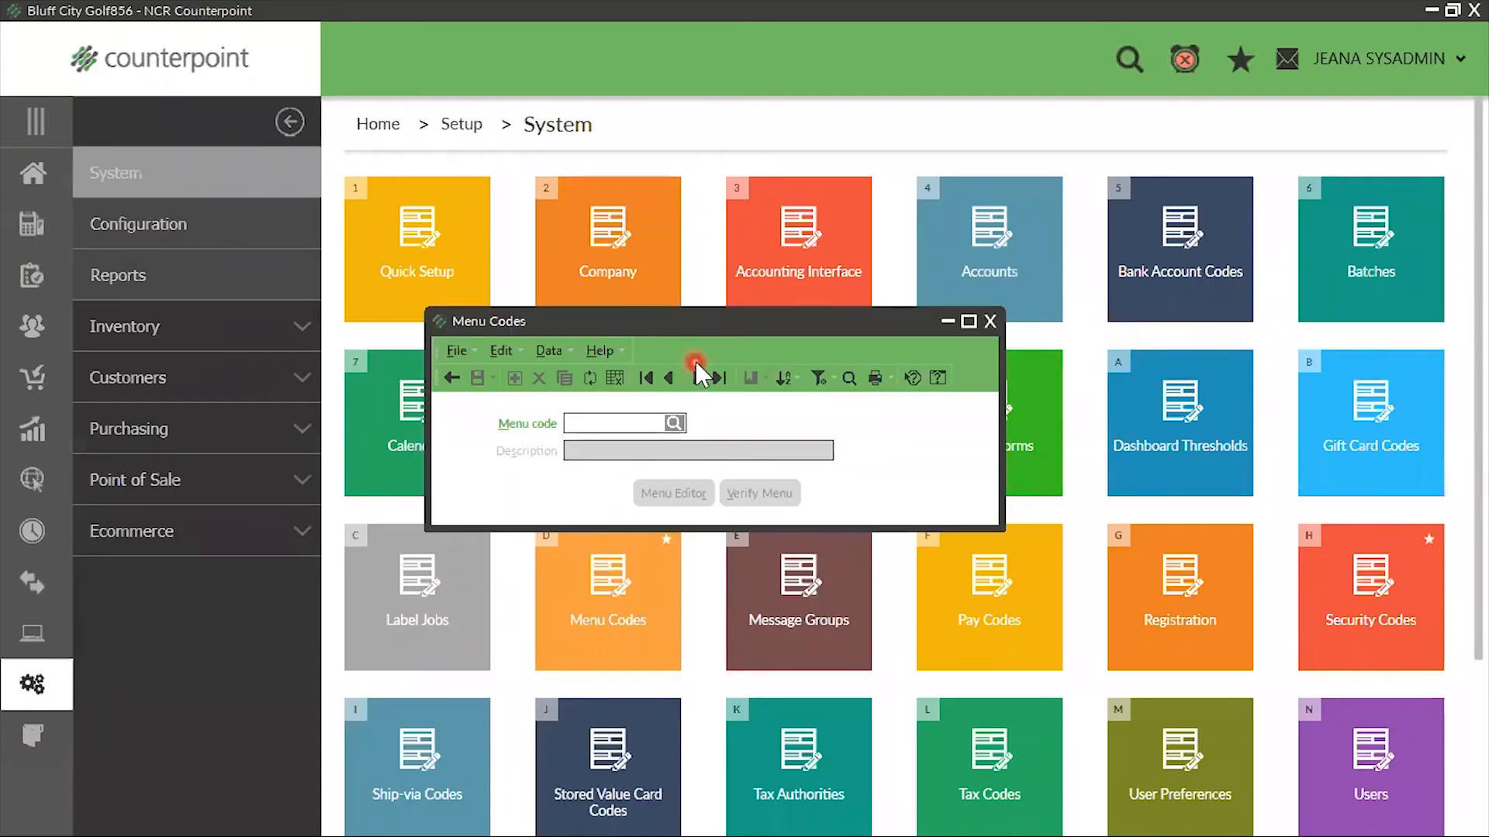
type("POS")
key("Tab")
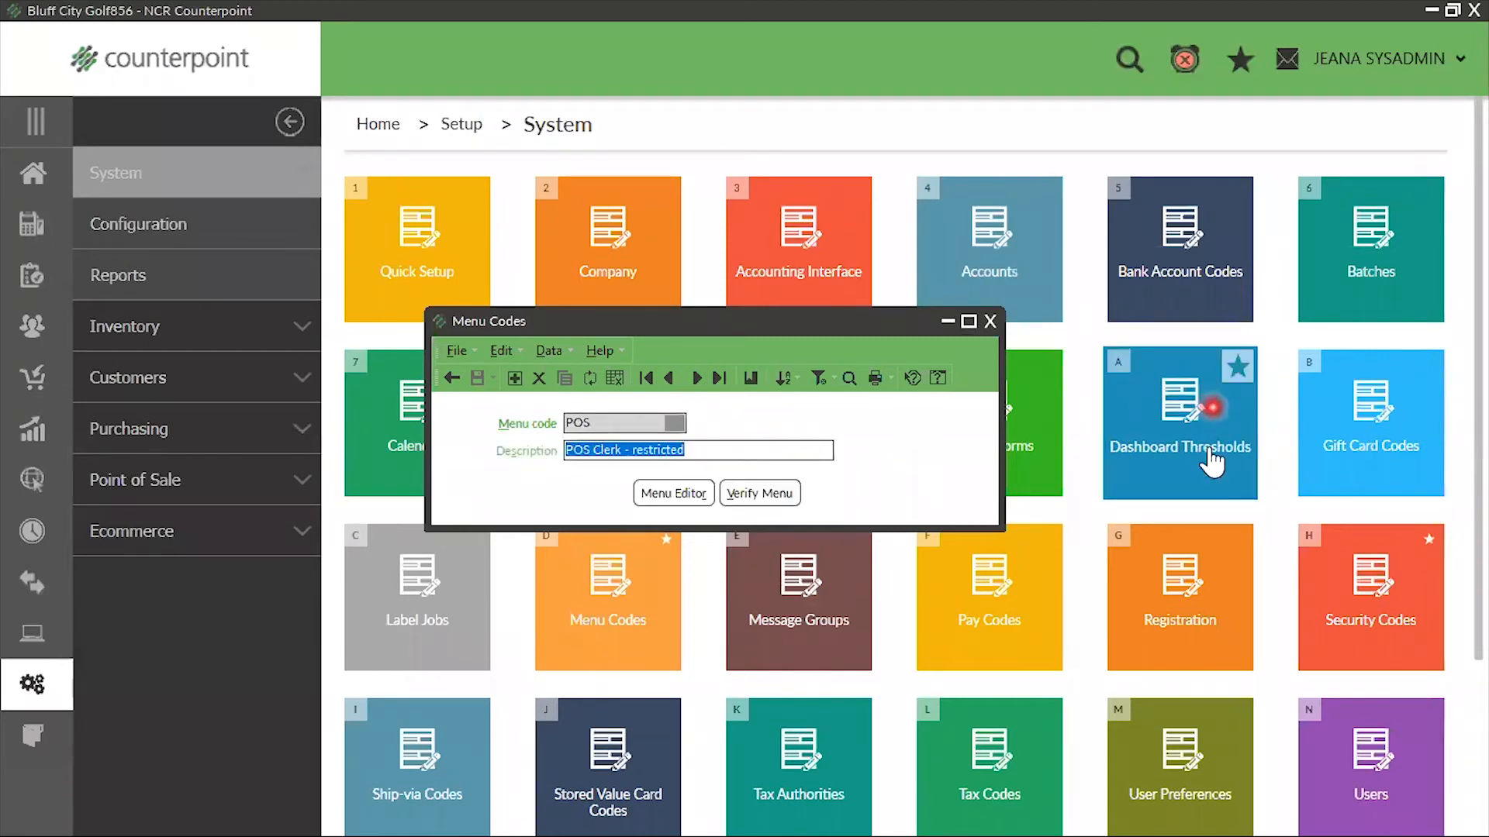
left_click(670, 496)
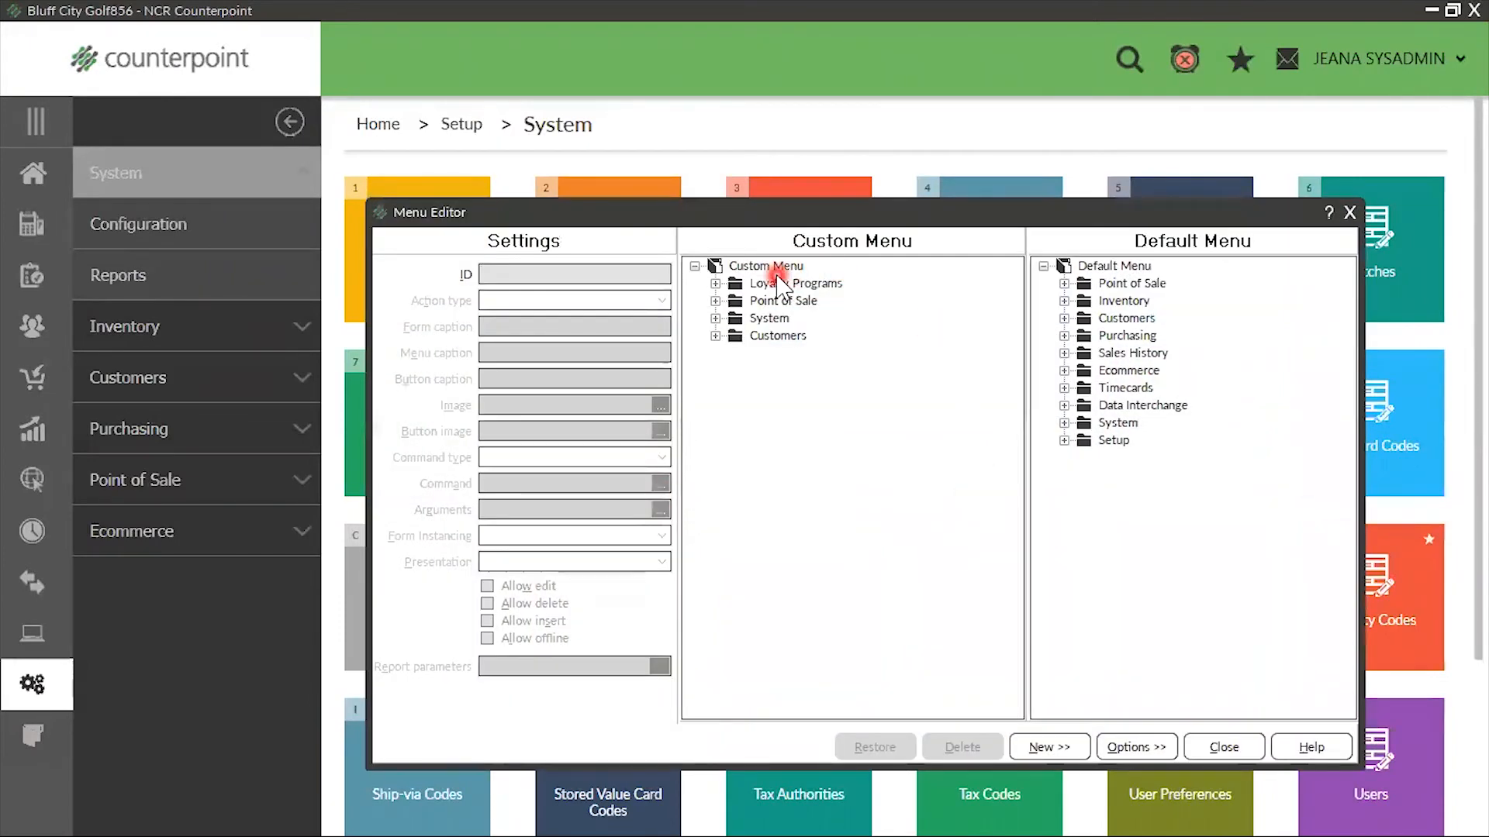
Try the Non-modal presentation on the Touchscreen entry in the custom menu's Point of Sale folder, and set it back to Modal
left_click(729, 301)
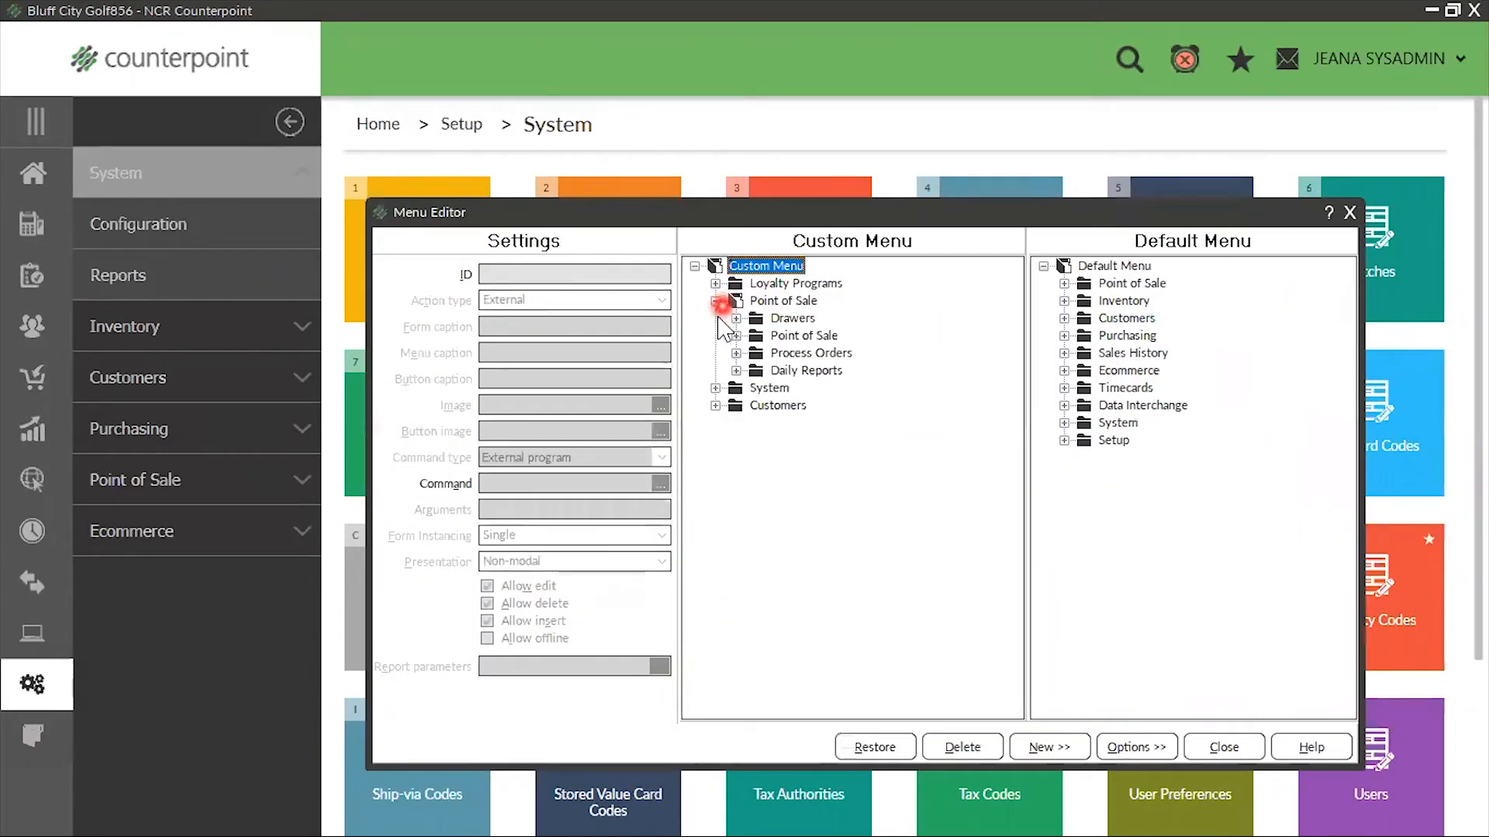
left_click(736, 336)
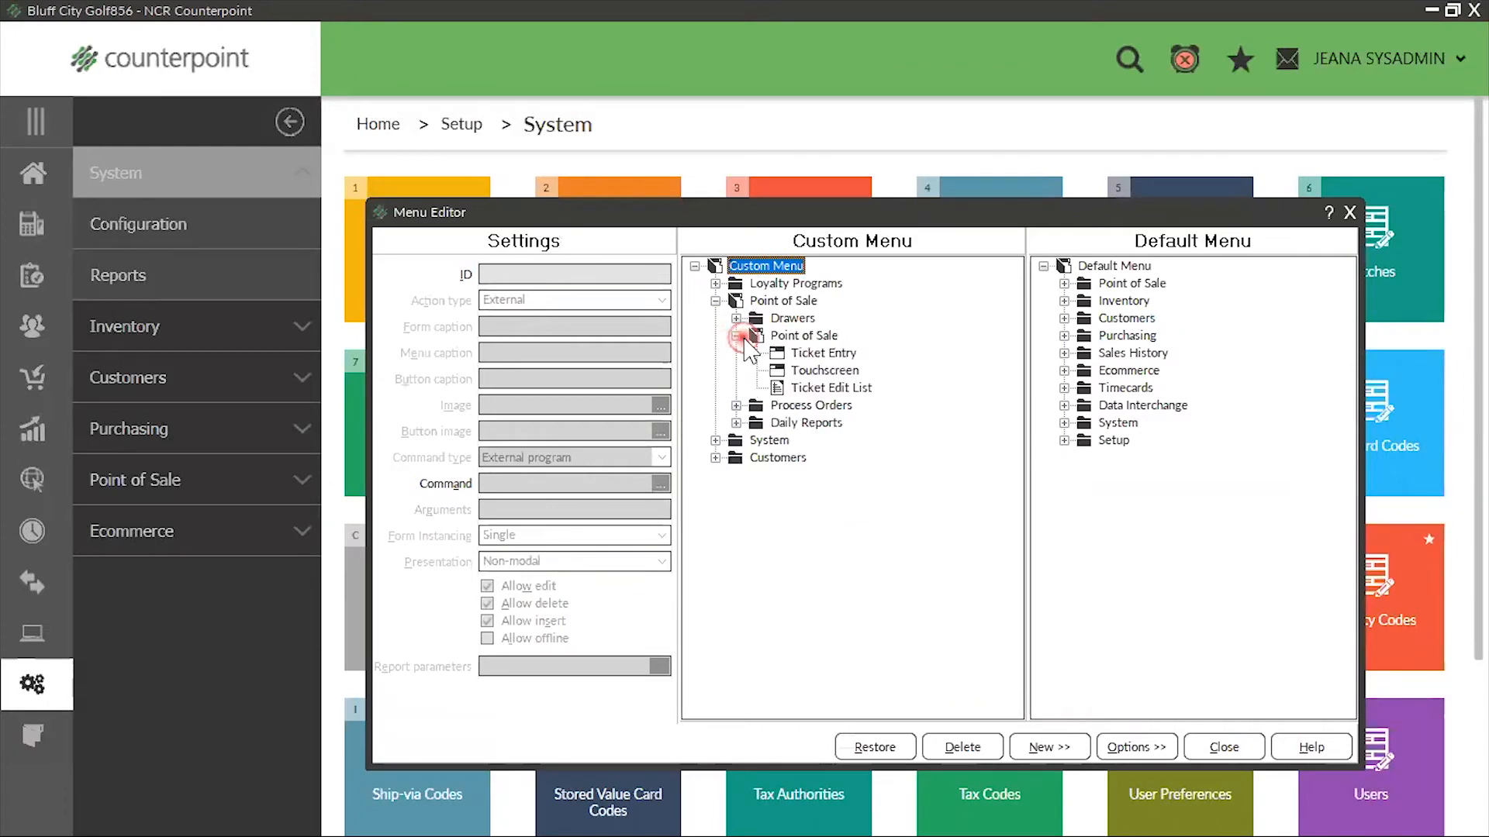
left_click(825, 372)
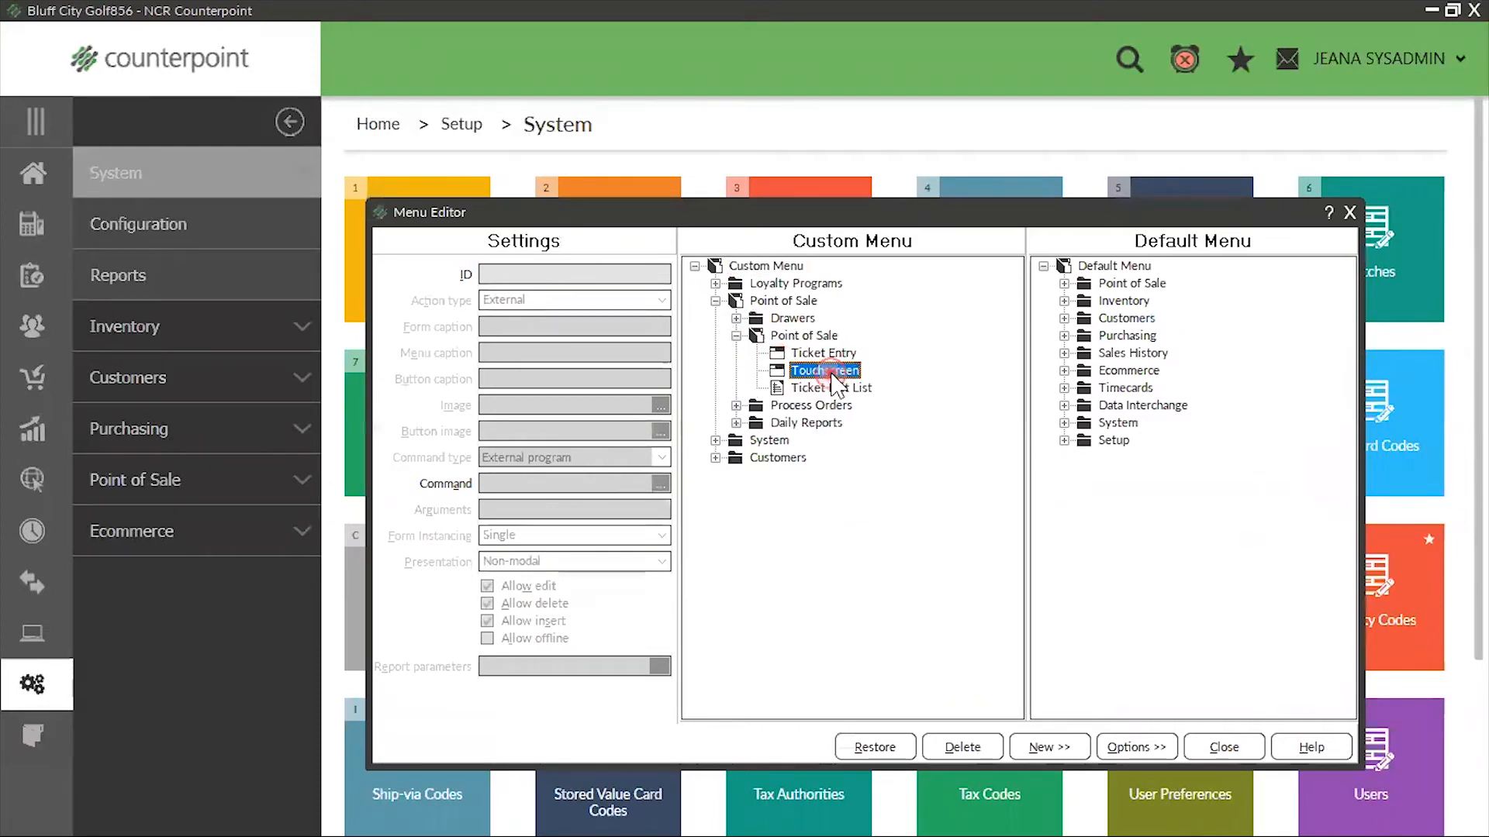
left_click(661, 562)
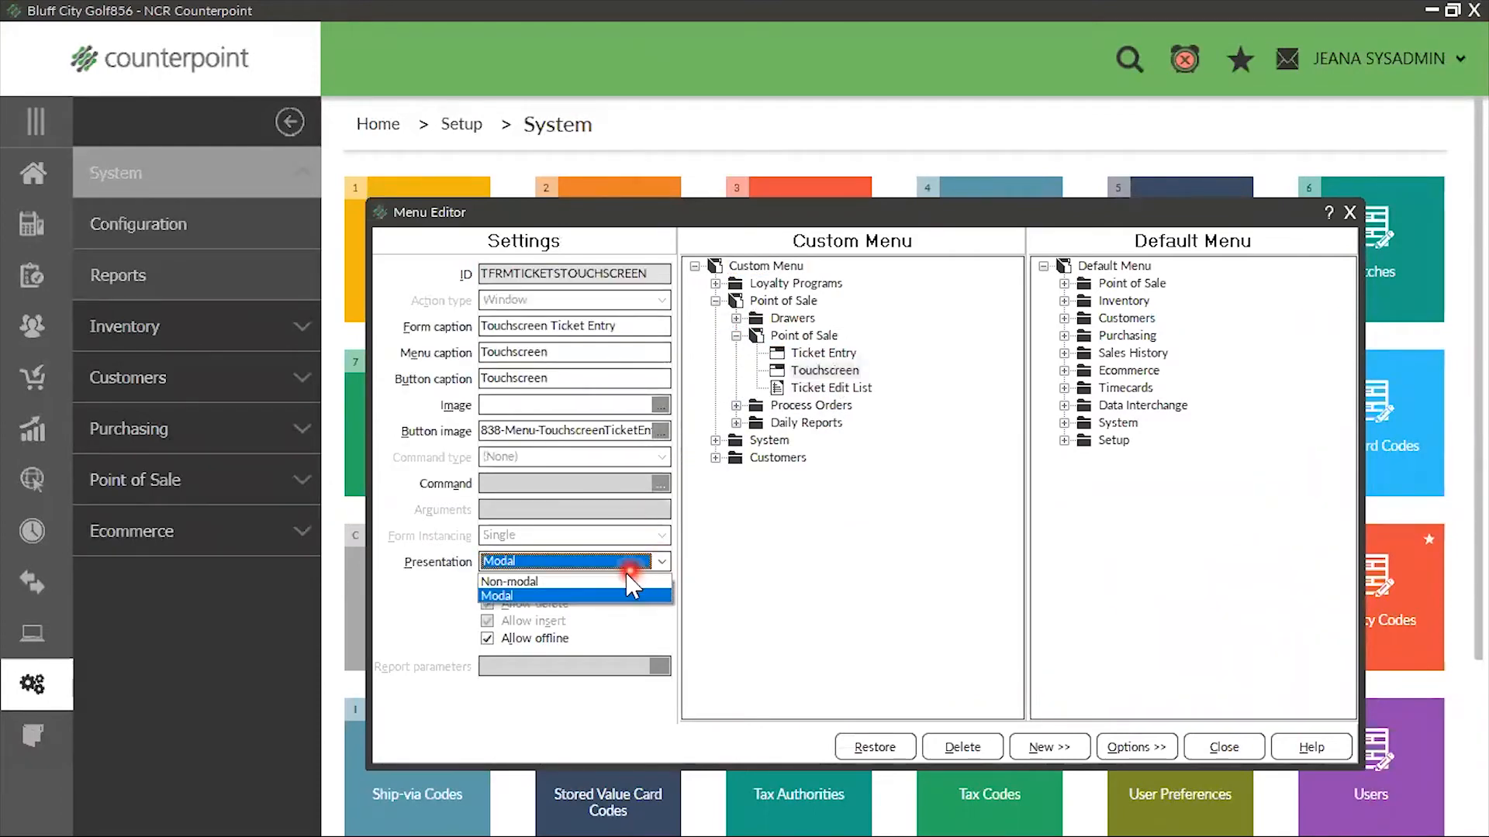
left_click(500, 581)
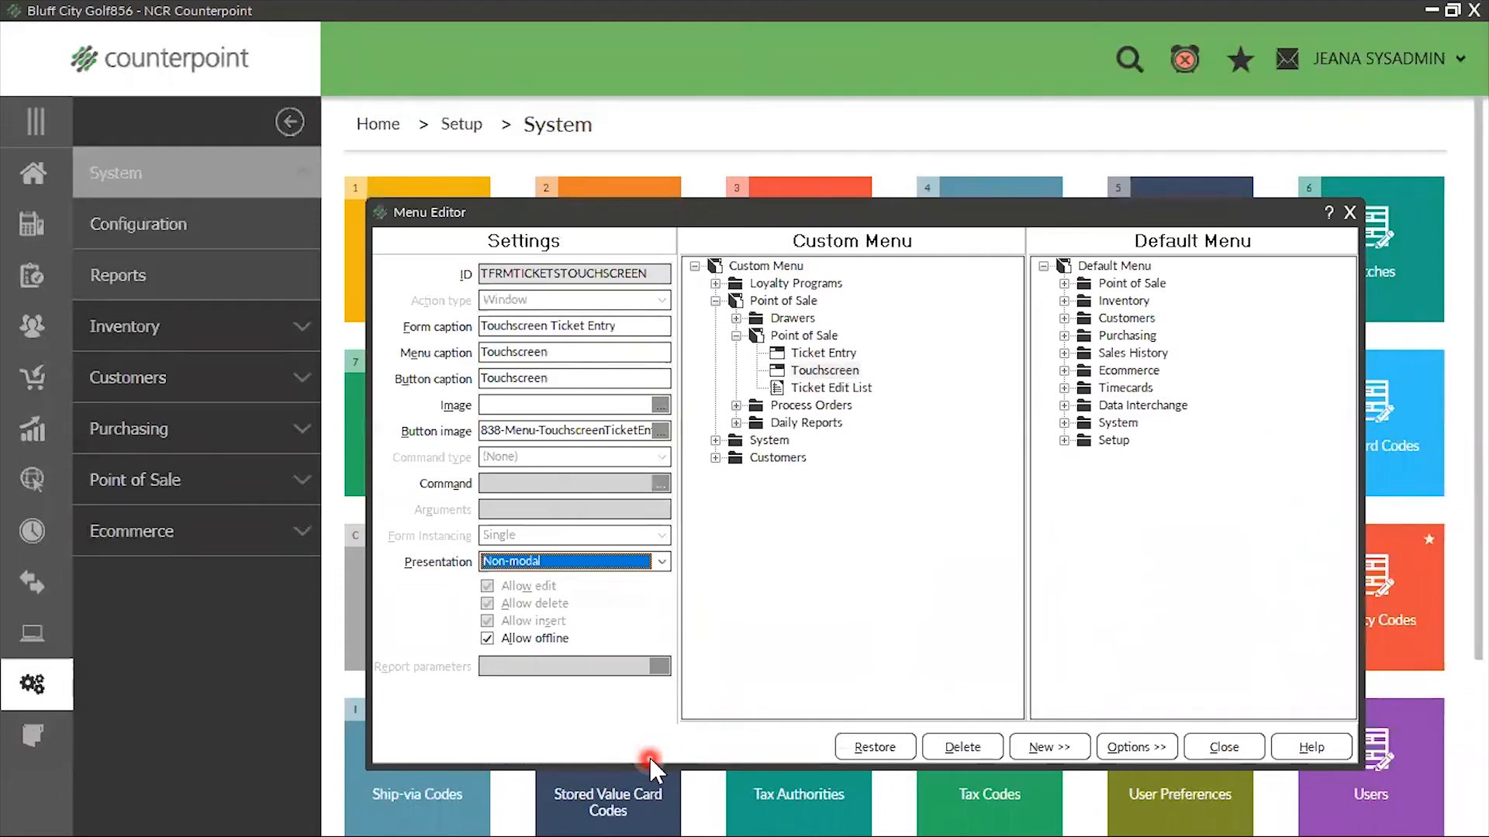
left_click(662, 564)
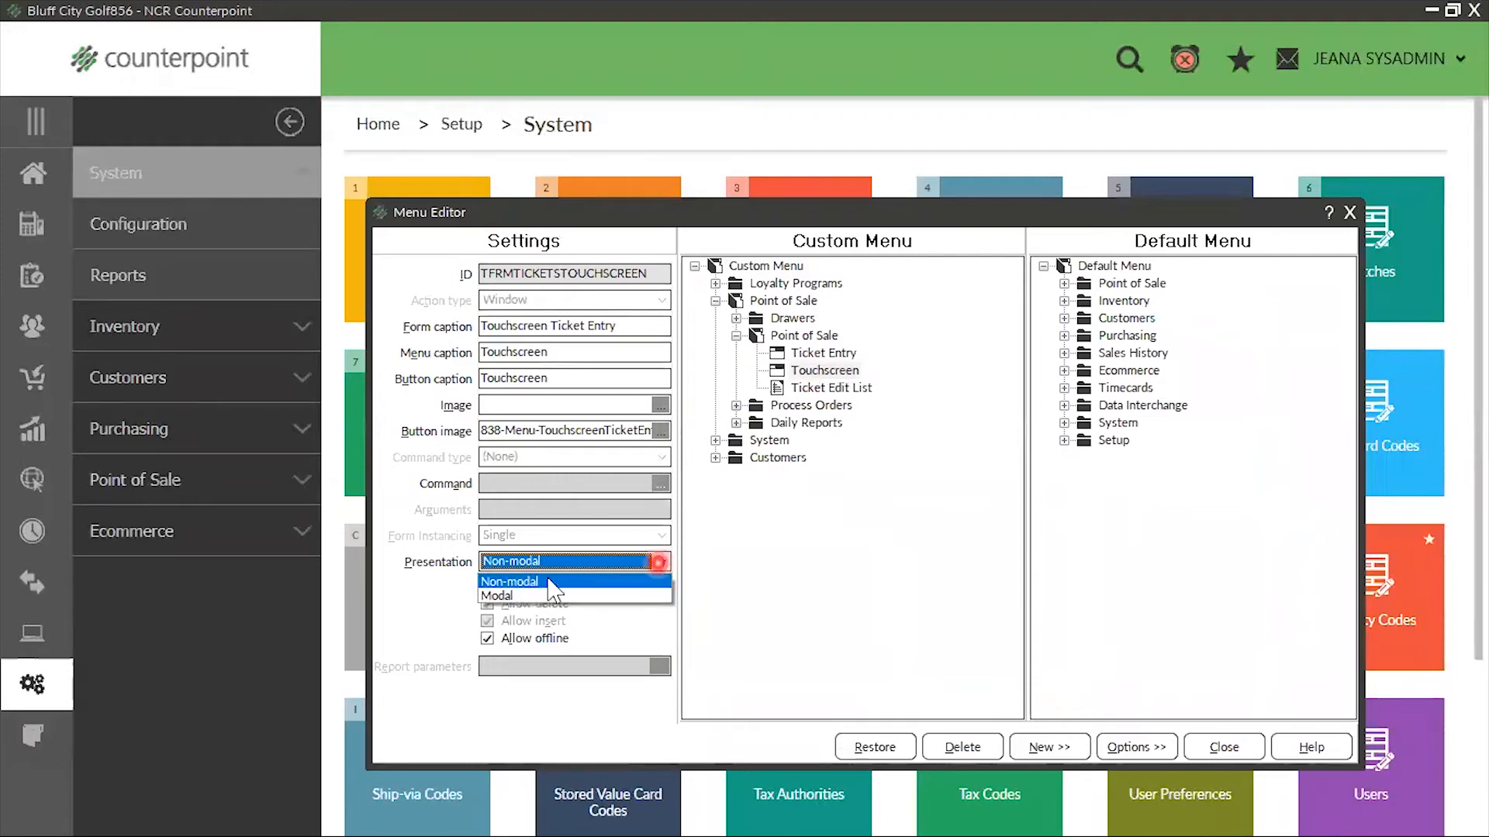
left_click(527, 599)
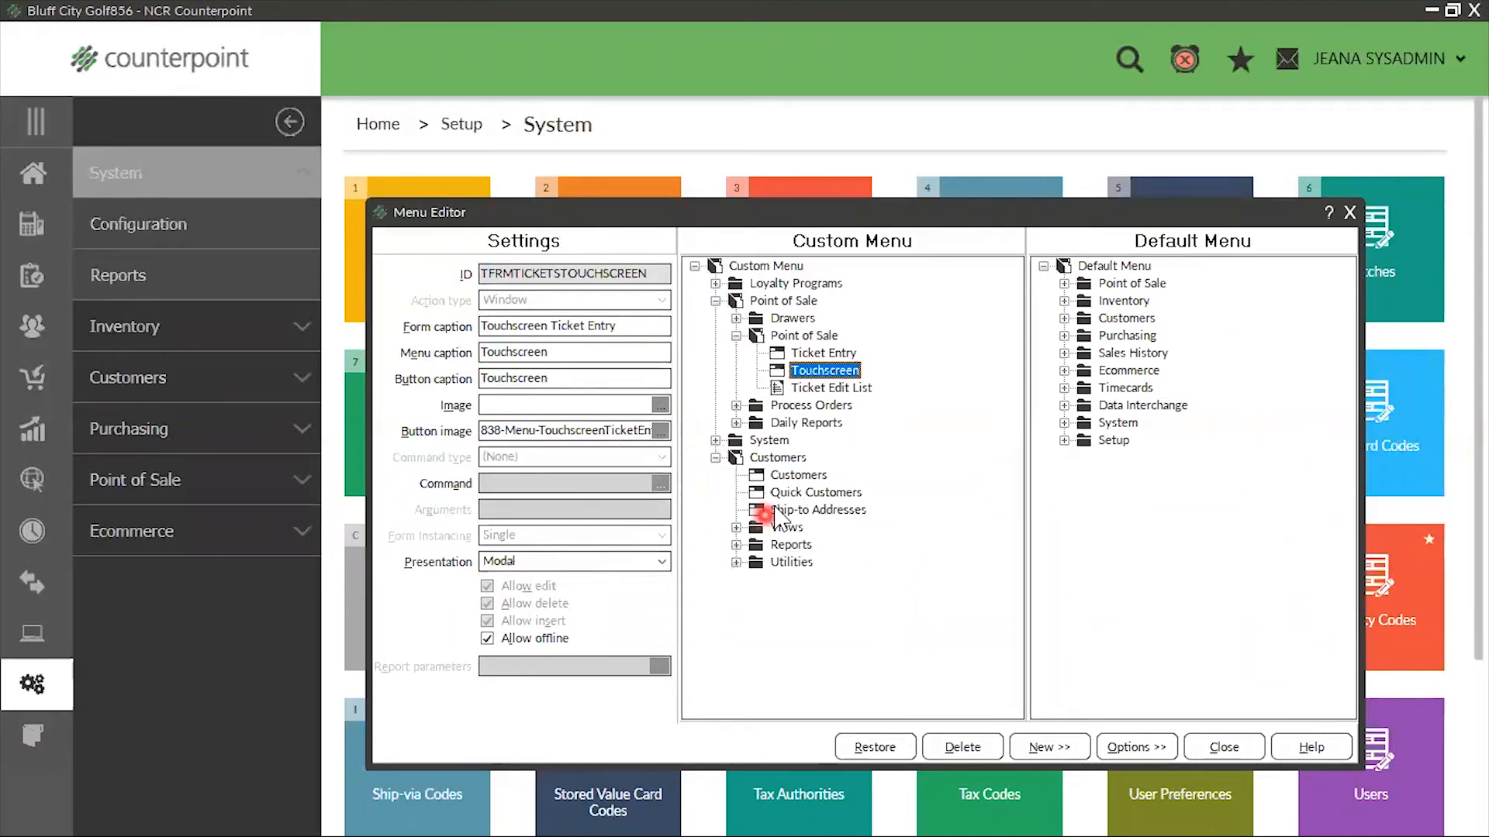
Set the presentation of the Customers entry in the custom menu to Modal, and close the editor saving the changes
left_click(783, 475)
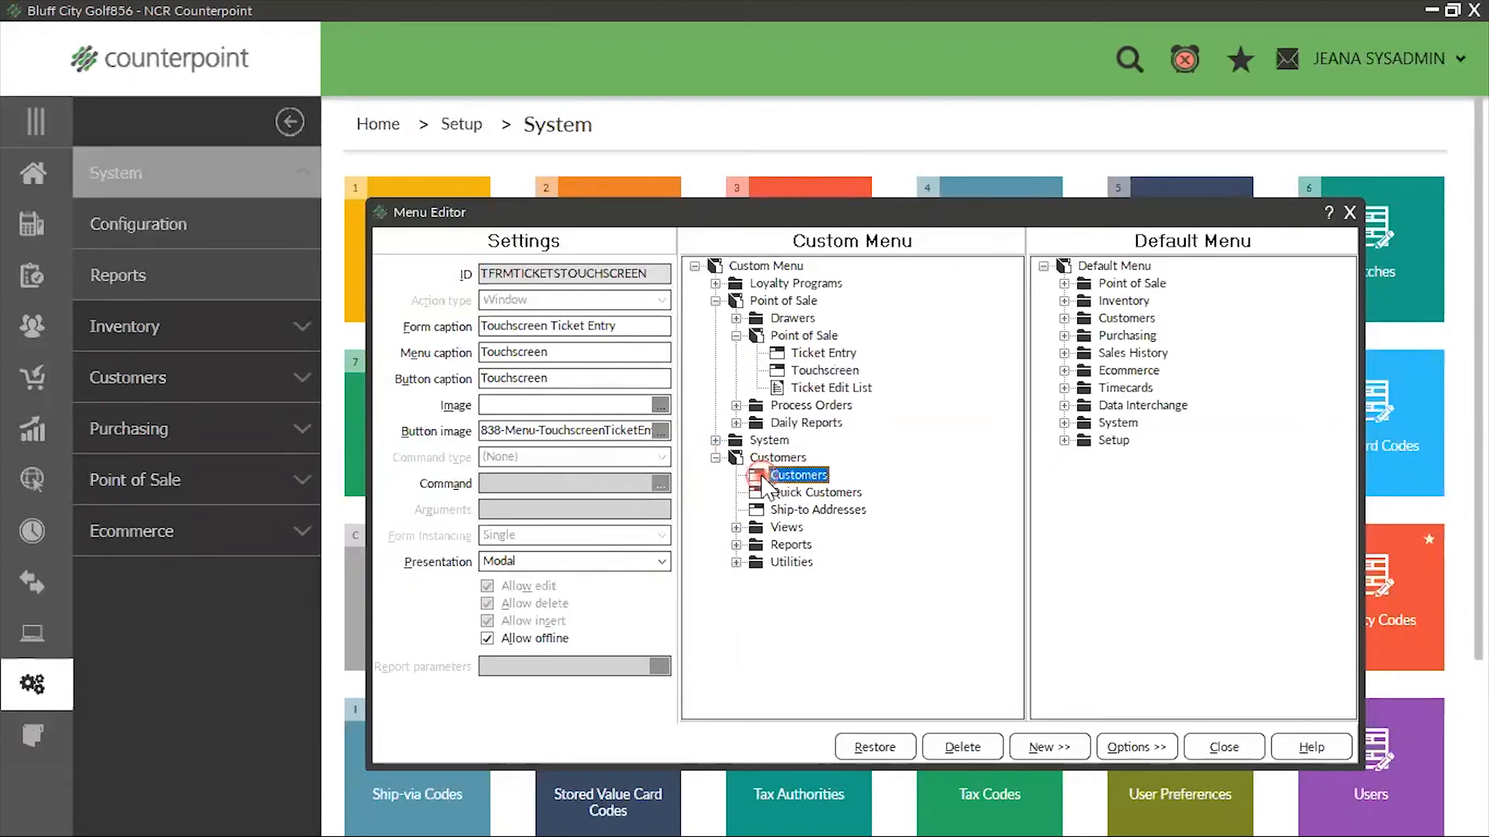
left_click(660, 563)
left_click(595, 598)
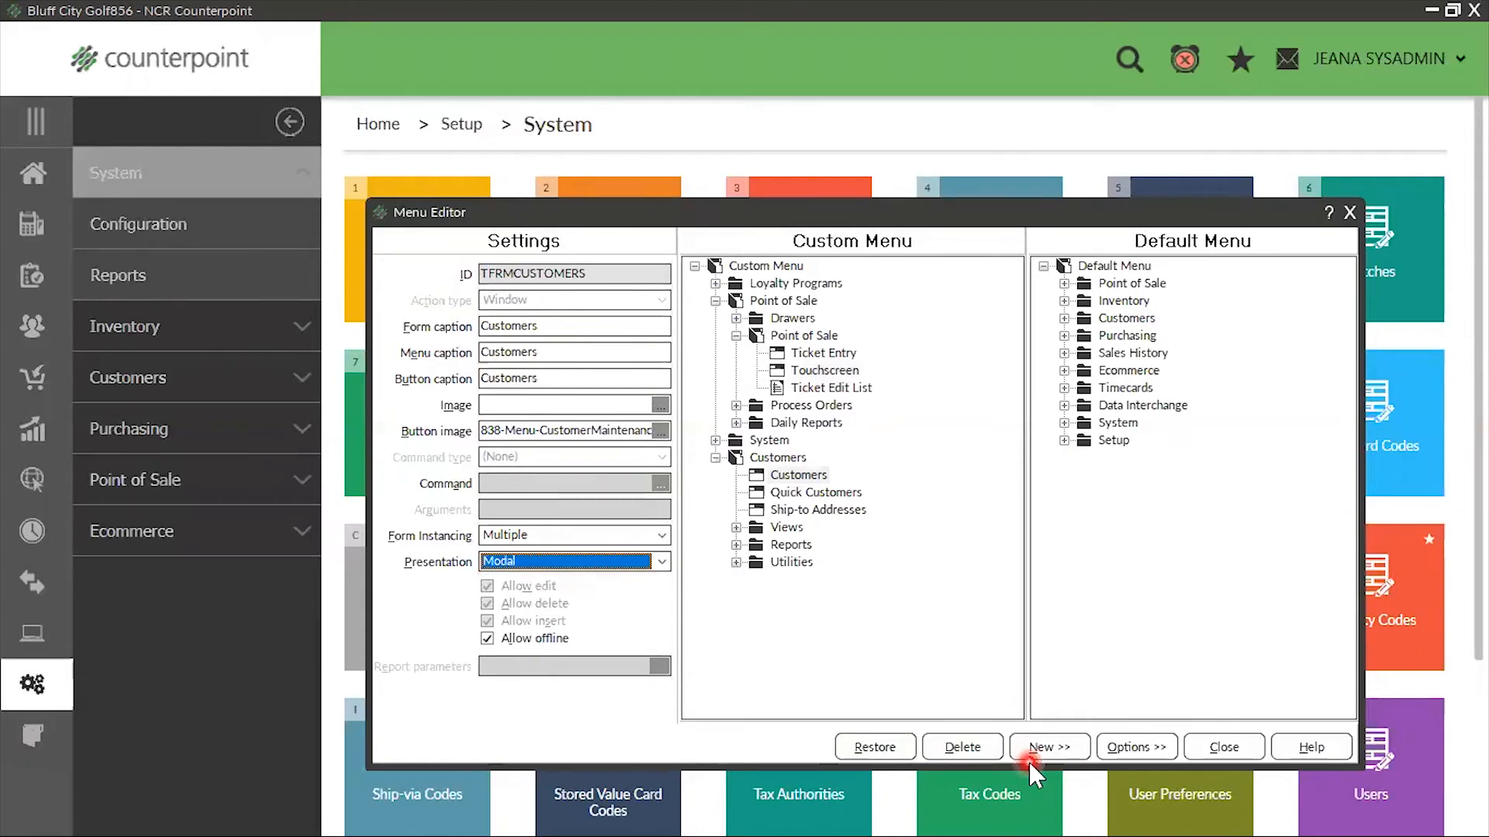
left_click(1350, 214)
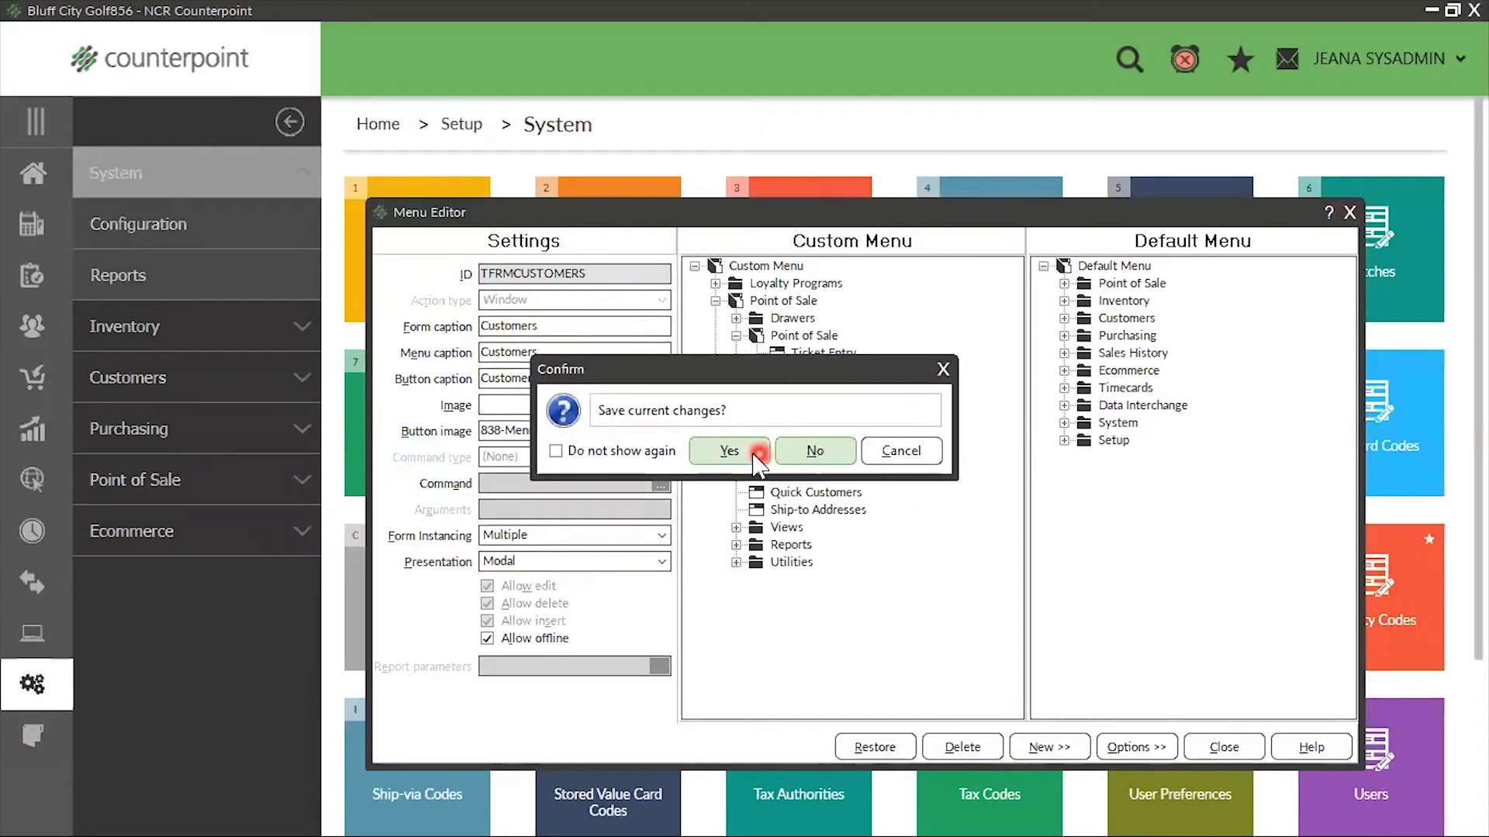
left_click(729, 451)
Open the SYSADMIN menu code in the Menu Editor and set Inventory Adjustments Enter to the Non-modal presentation
left_click(698, 378)
left_click(676, 494)
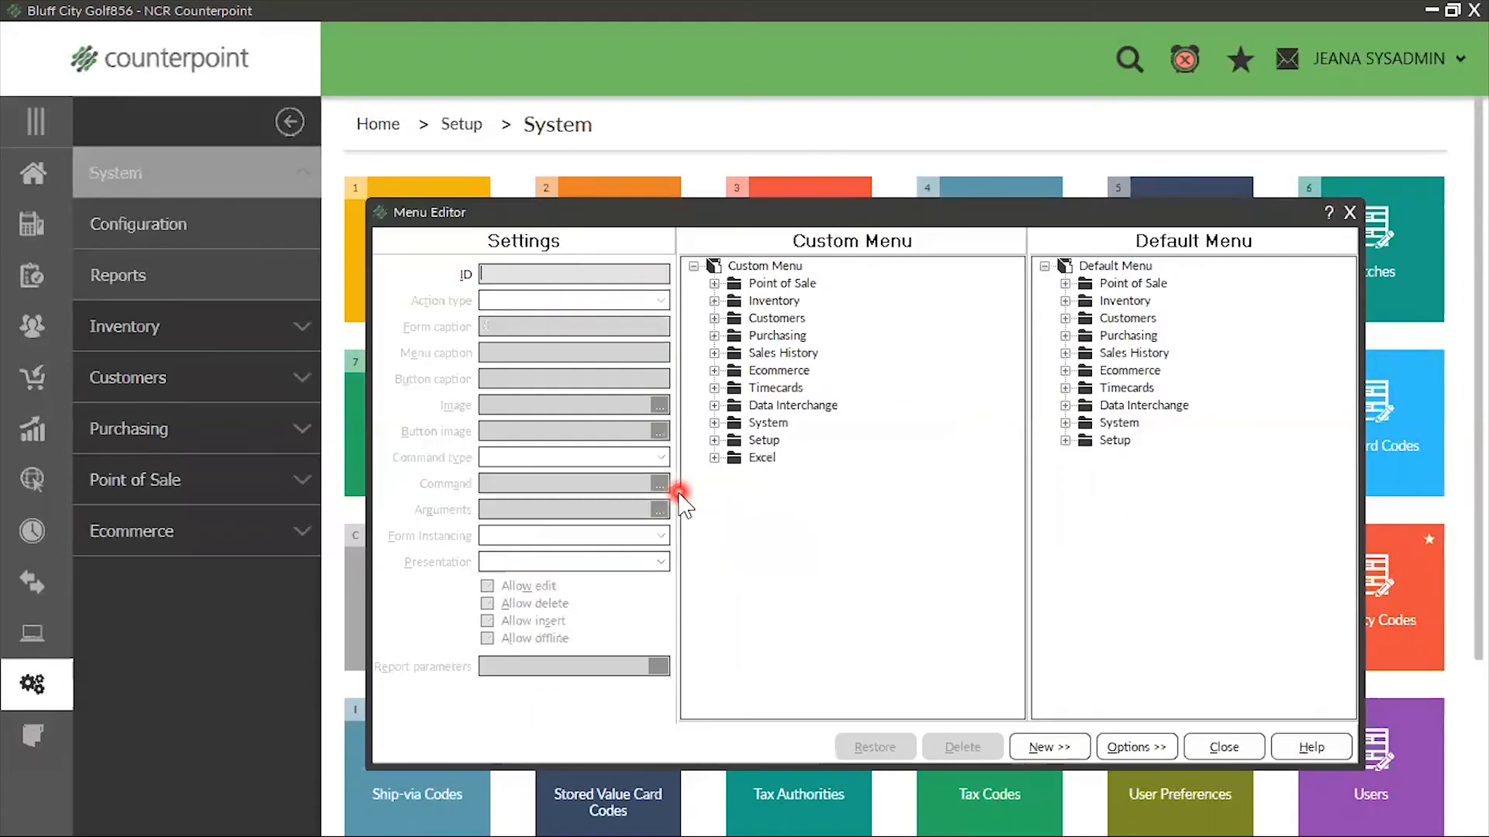
left_click(711, 299)
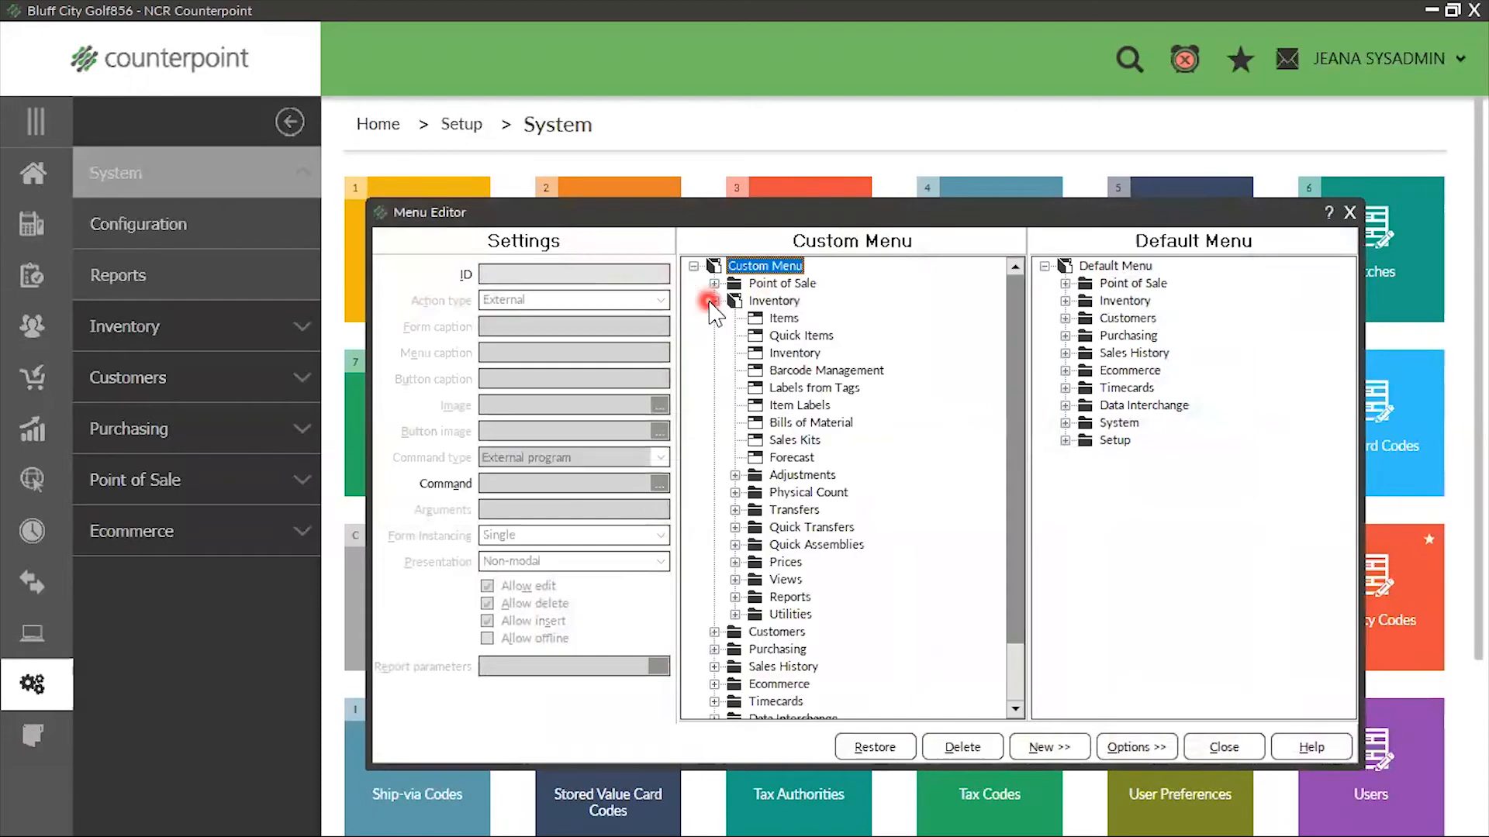
left_click(735, 474)
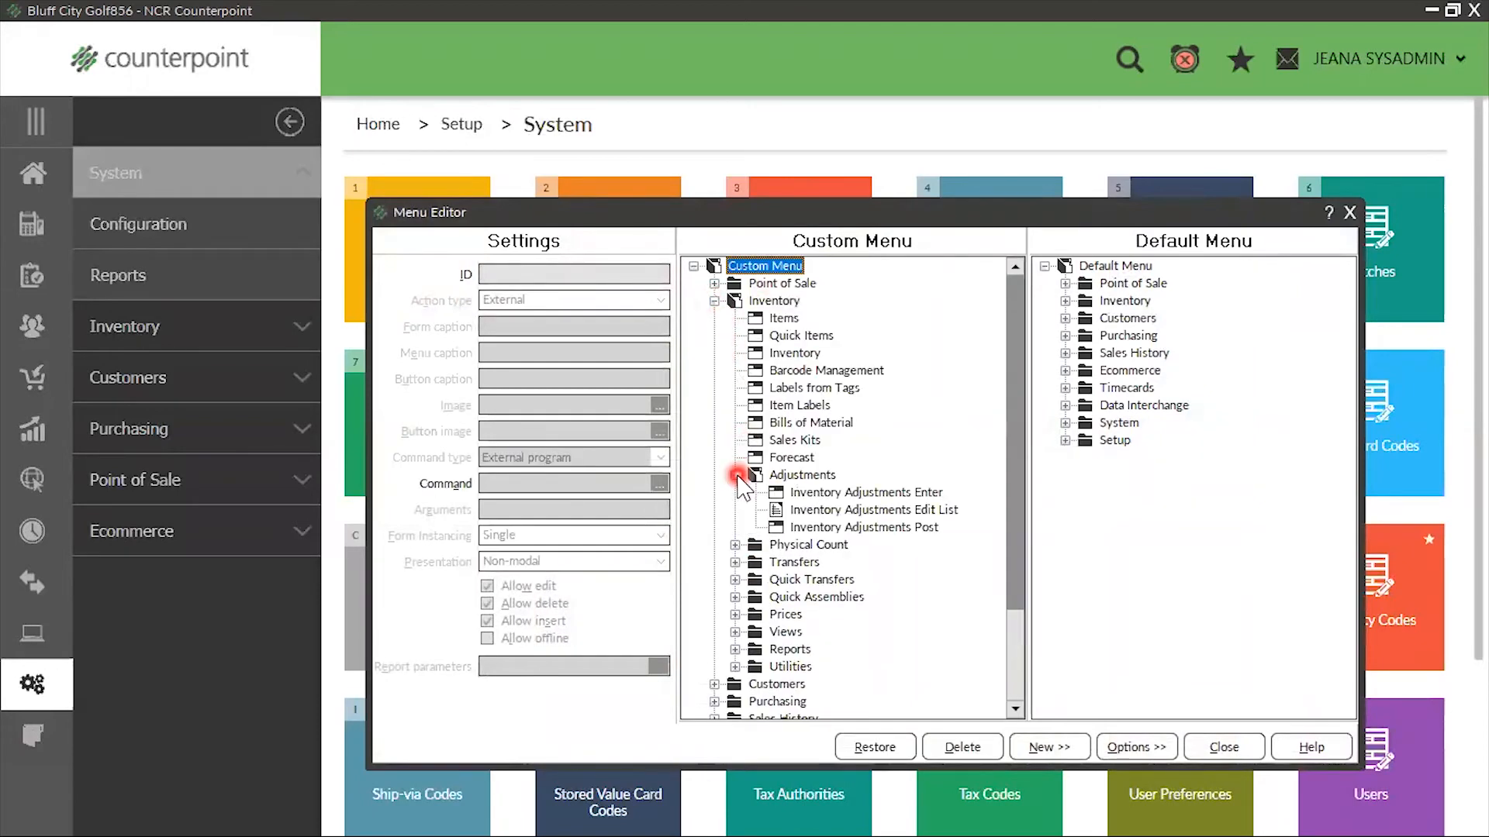
left_click(815, 494)
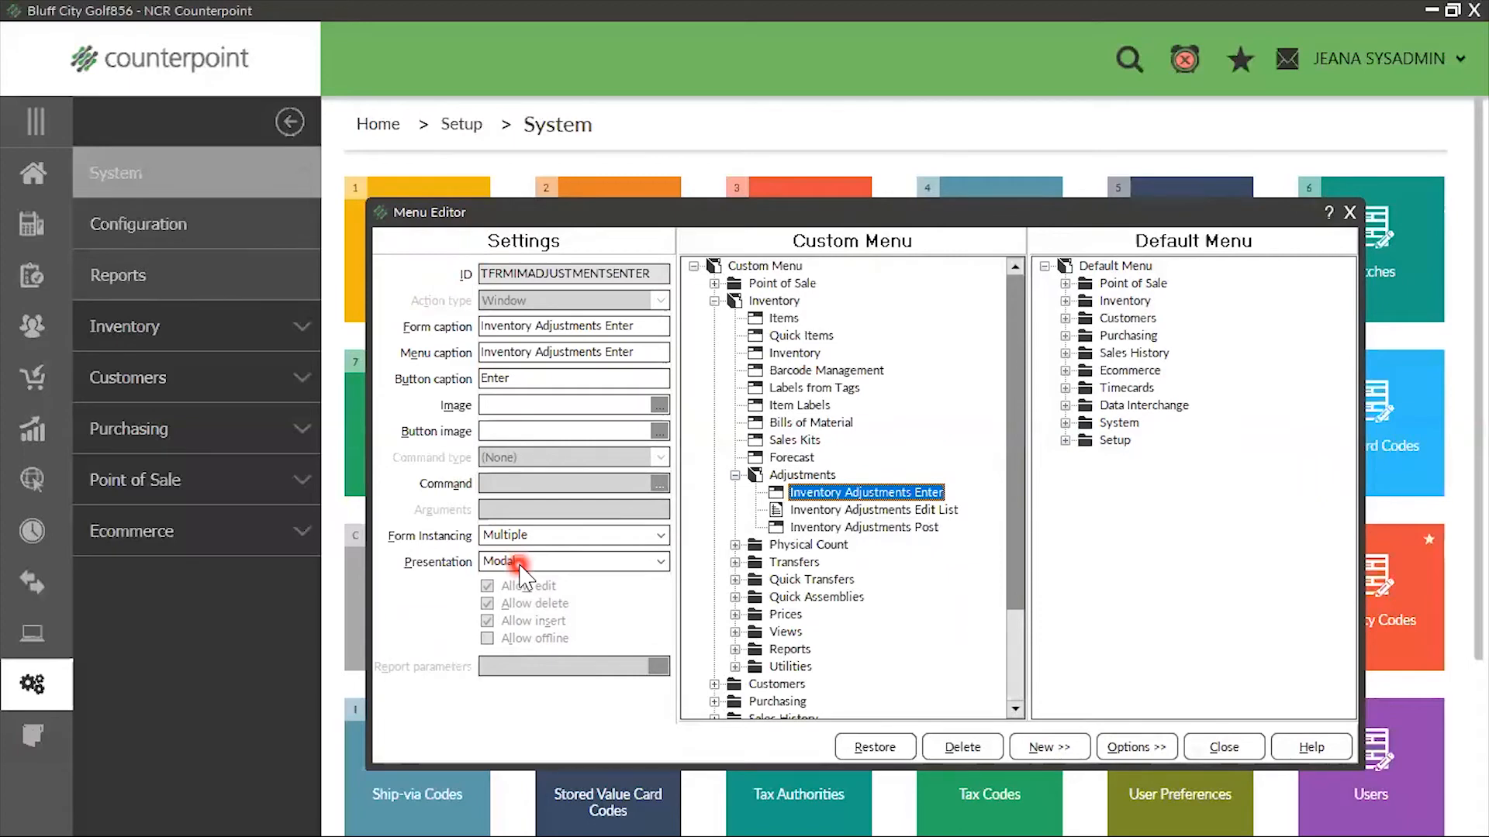
left_click(658, 563)
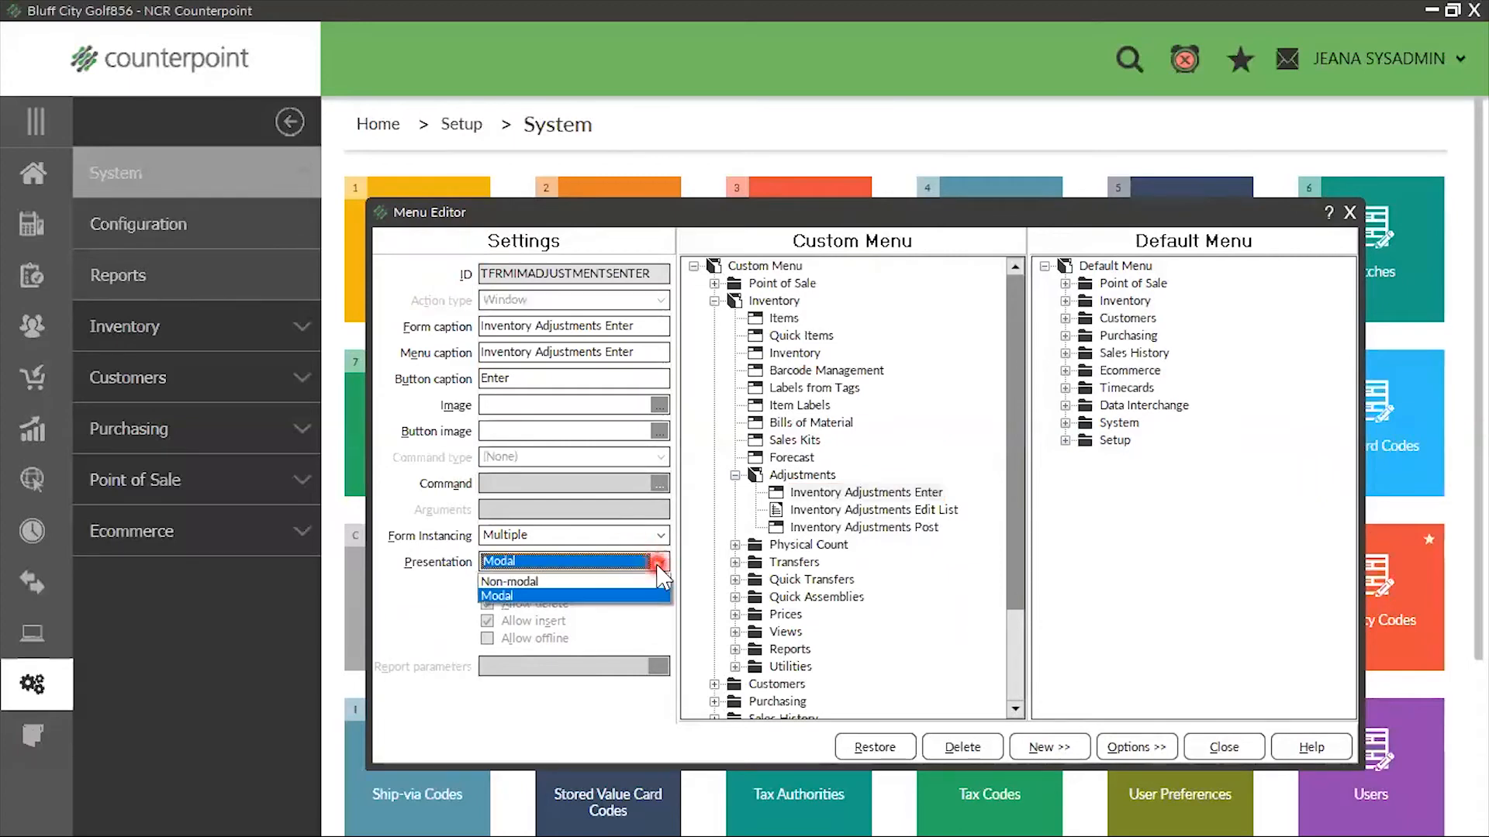
left_click(600, 583)
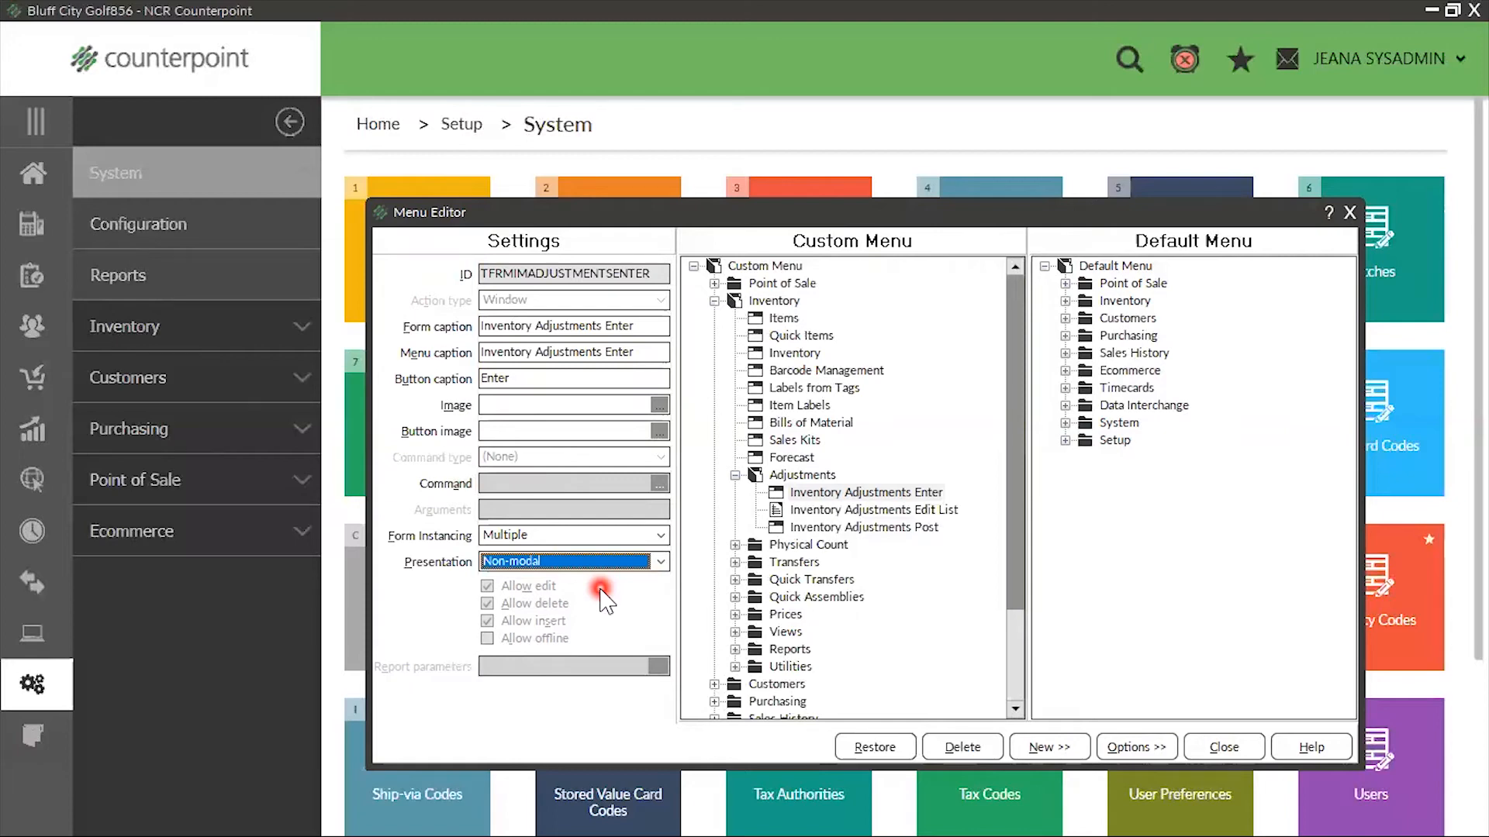
Close the Menu Editor saving the changes, save the SYSADMIN menu code, and close the Menu Codes form
left_click(1350, 214)
left_click(732, 450)
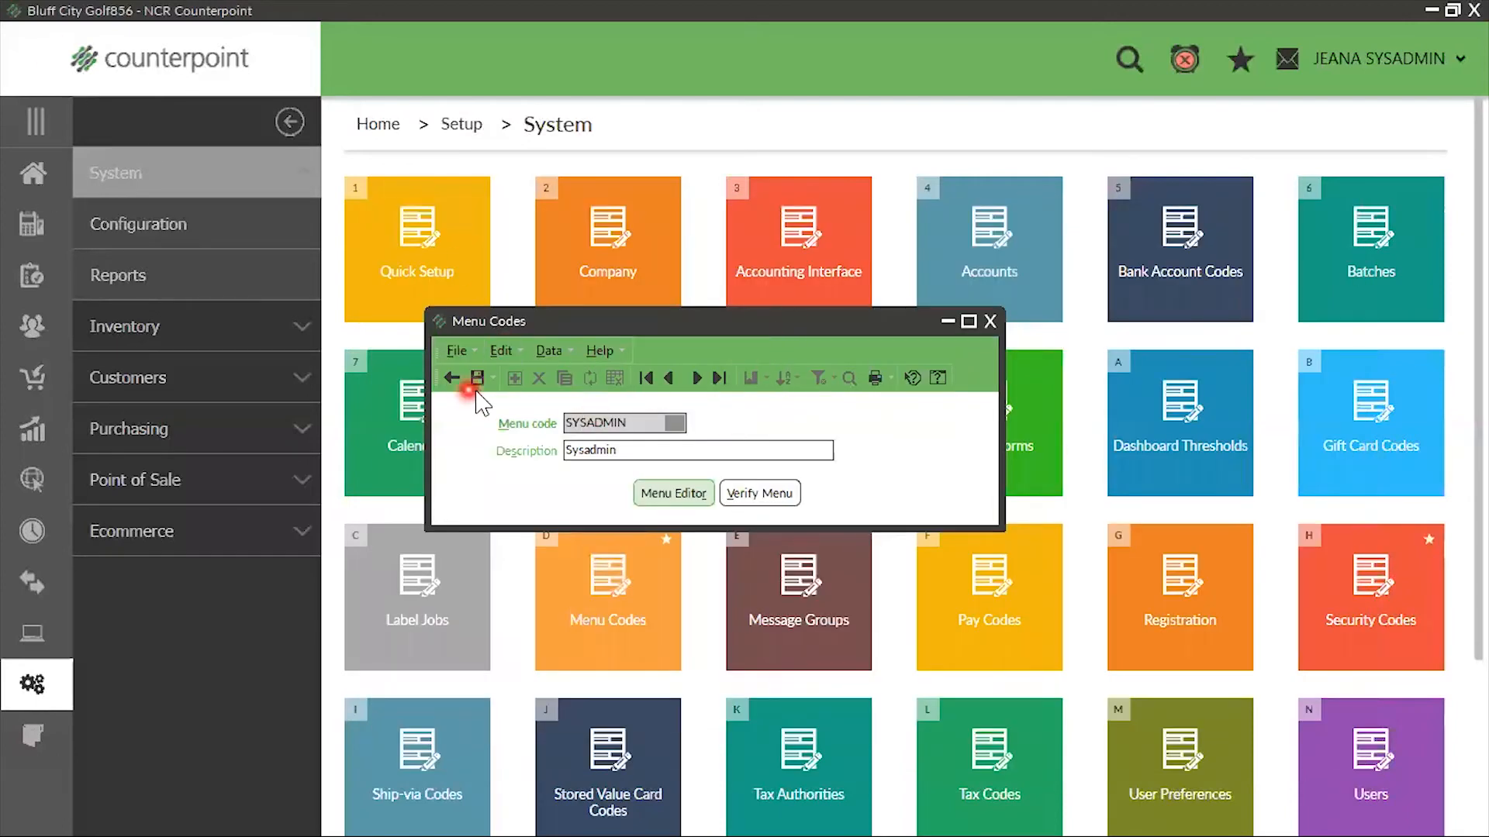
left_click(477, 379)
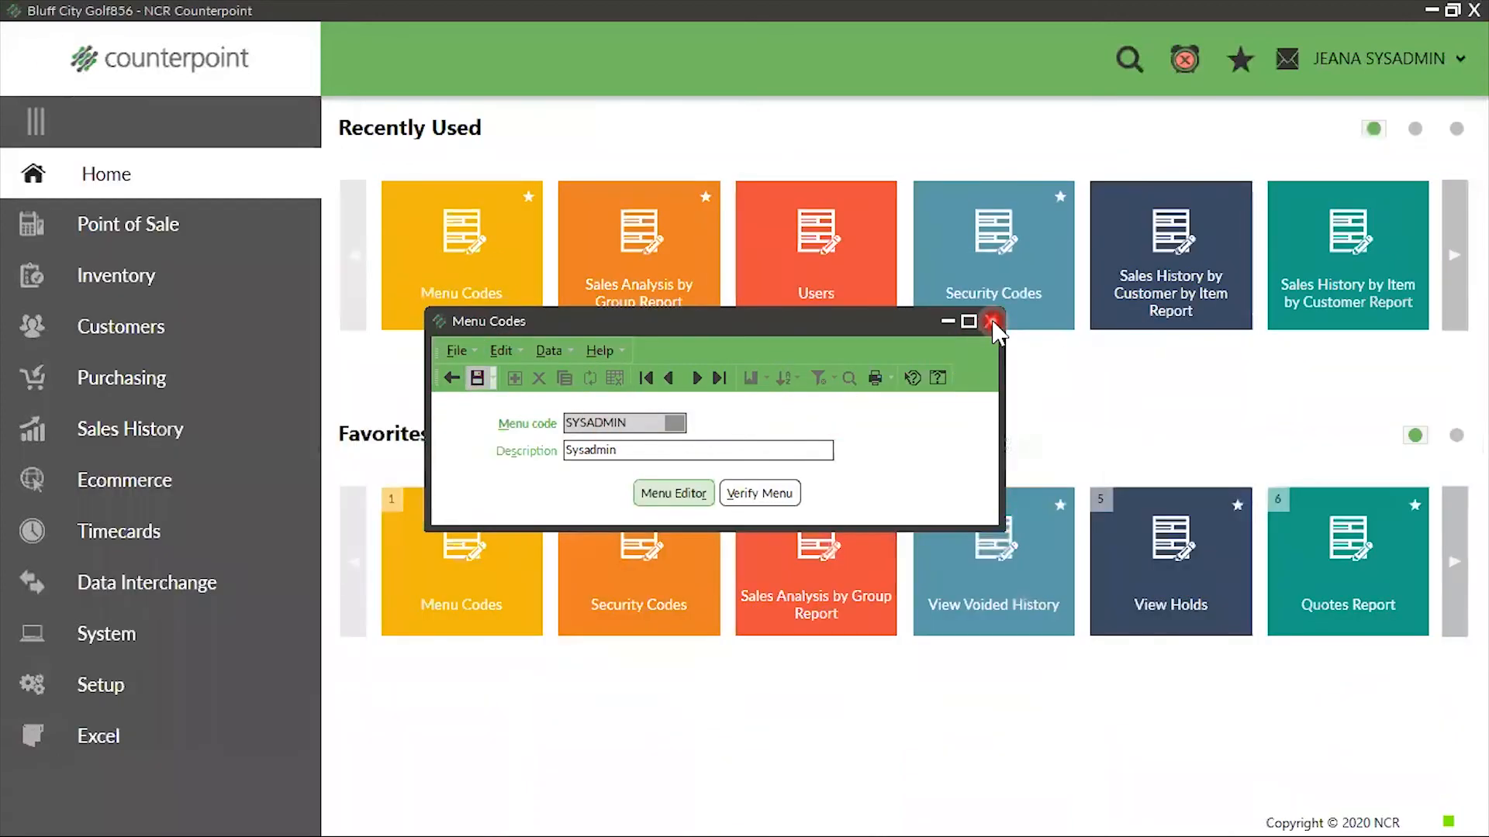
left_click(991, 321)
Enter an inventory adjustment for item 100004 at location MAIN with a quantity of 10, and save it
left_click(116, 271)
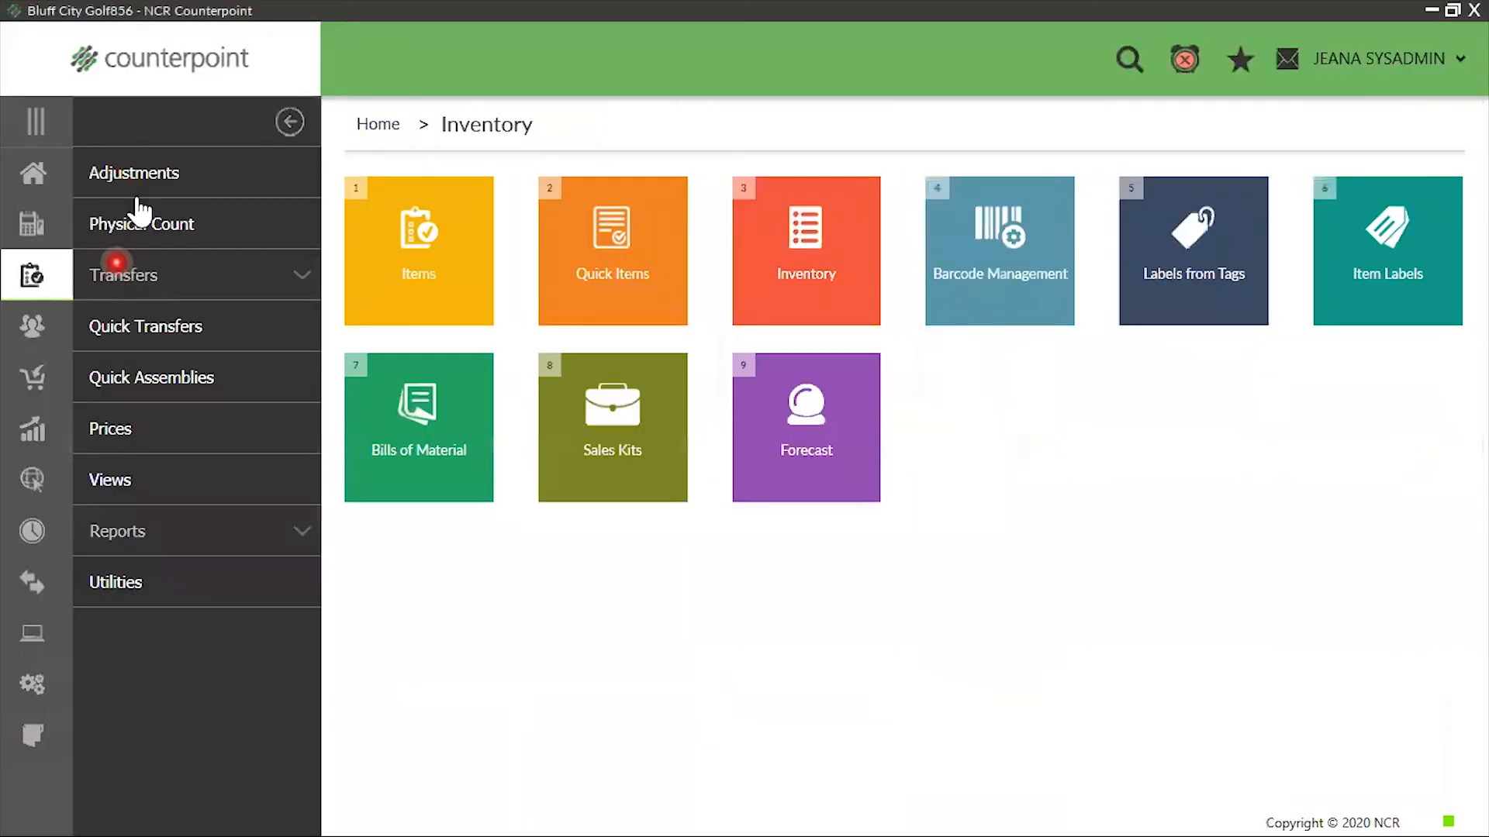
left_click(144, 186)
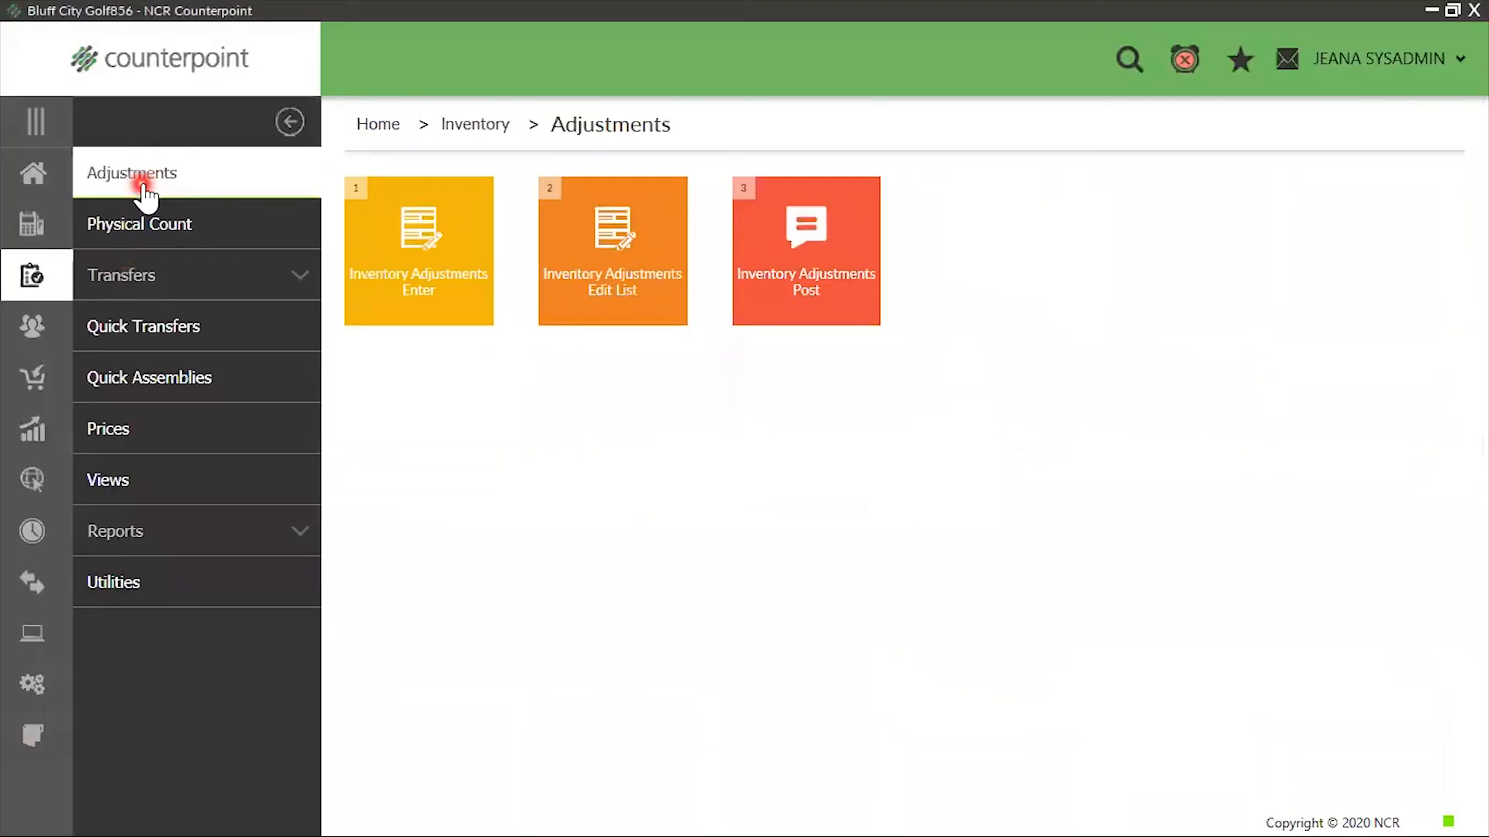
left_click(400, 272)
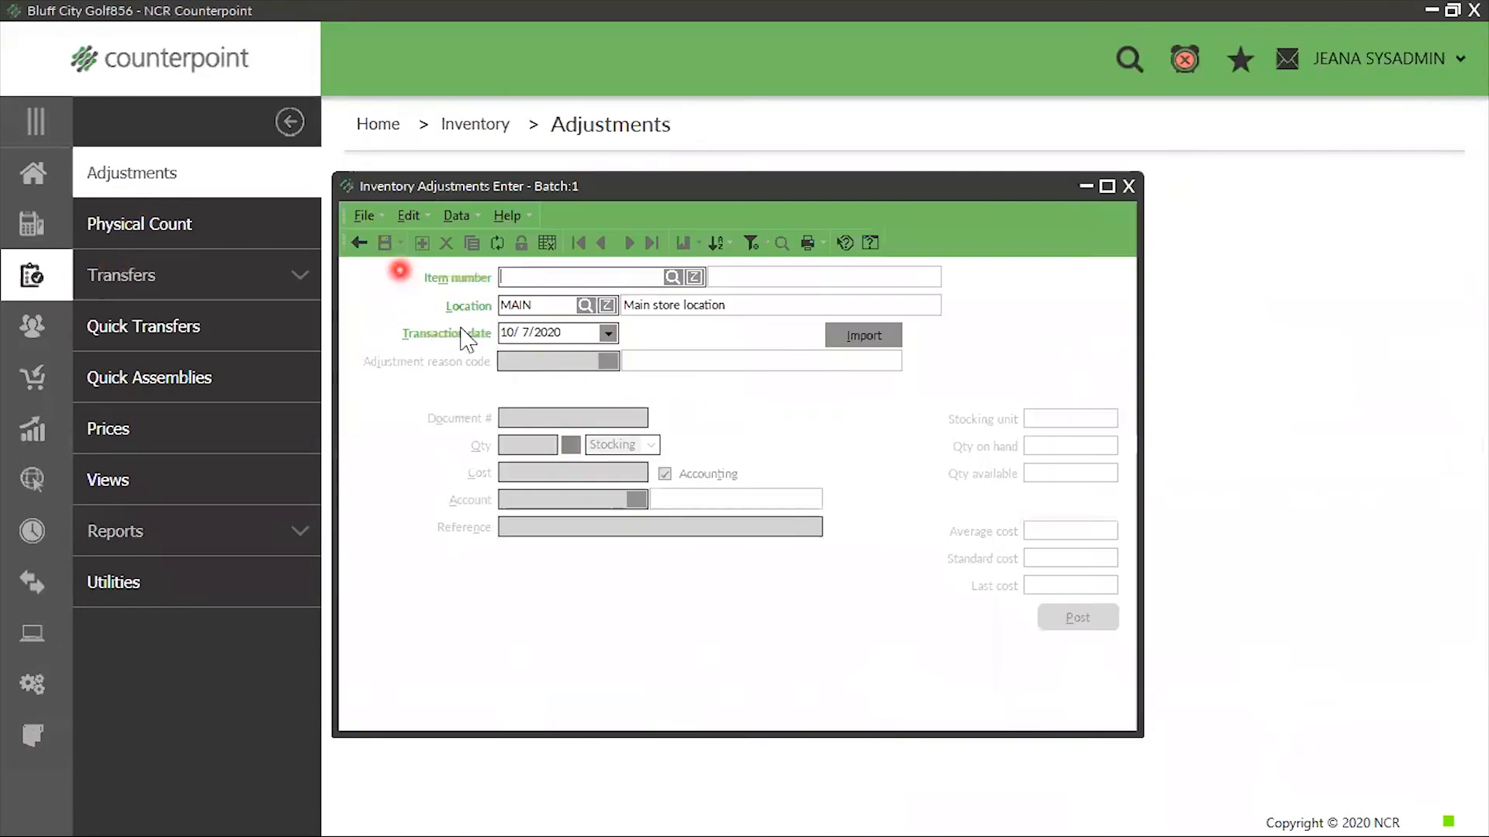
left_click(671, 276)
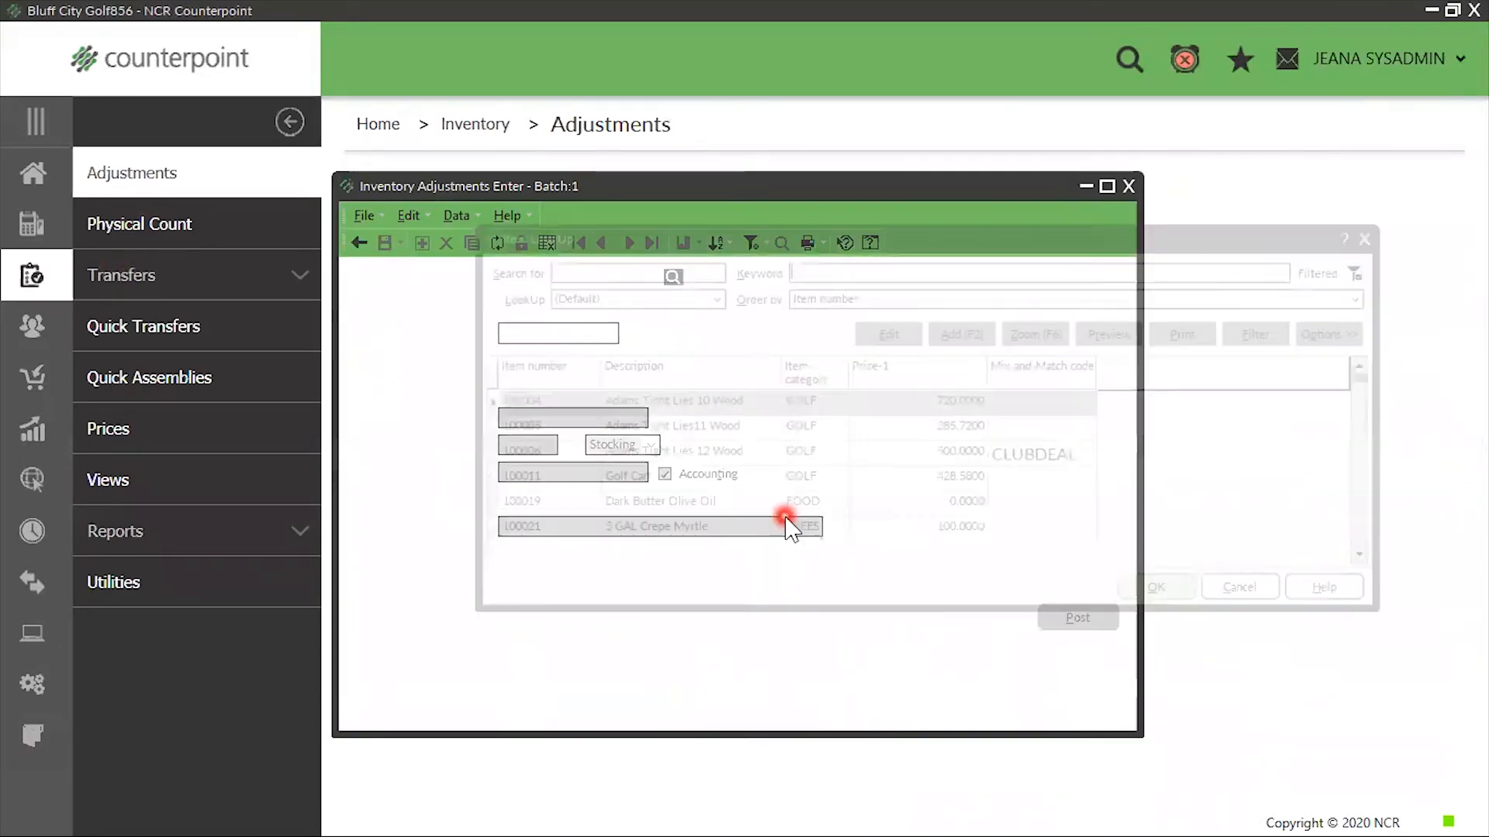
left_click(1165, 594)
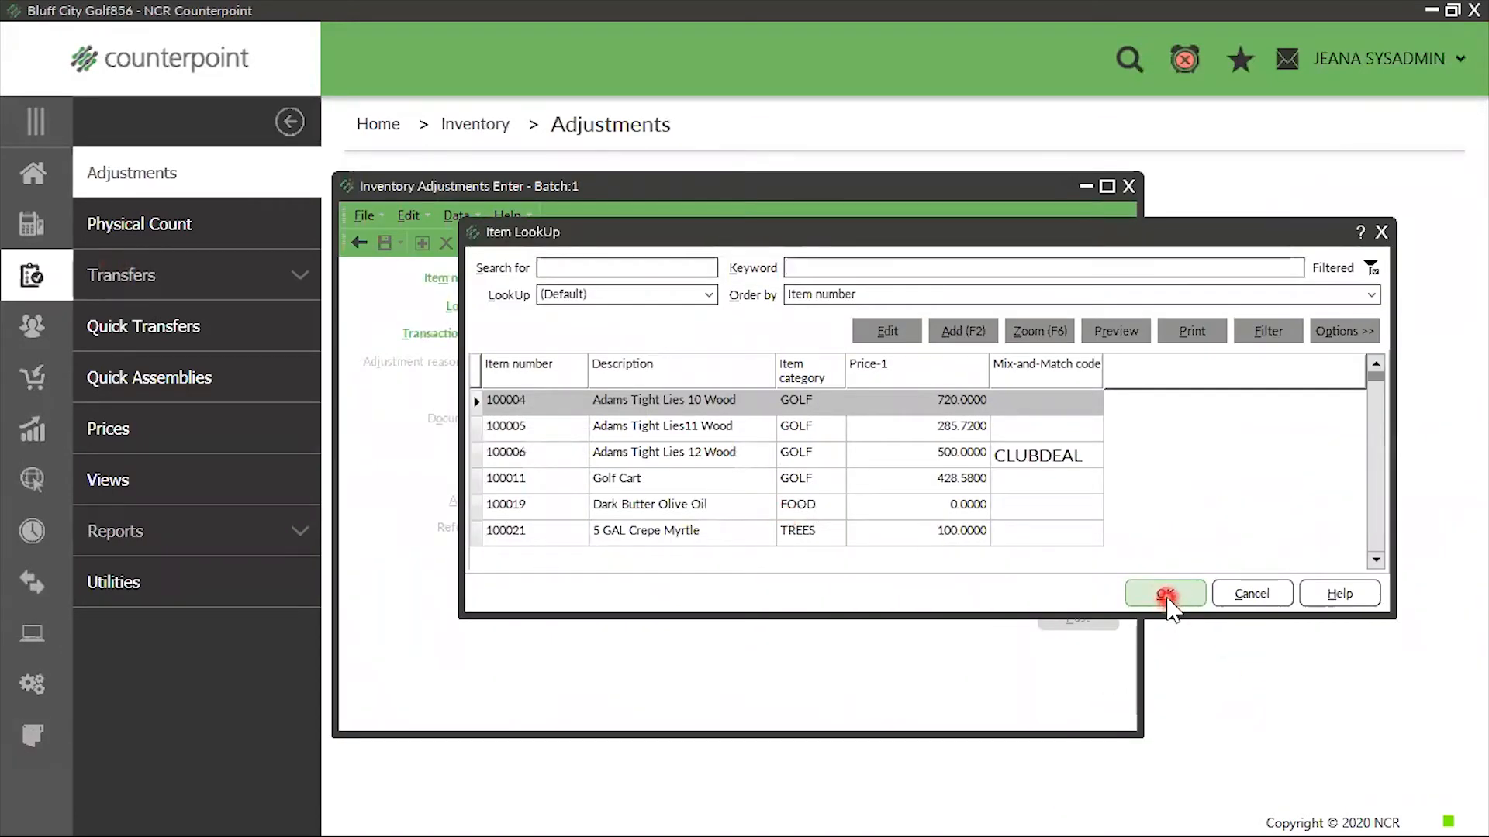
key("Tab")
key("Tab")
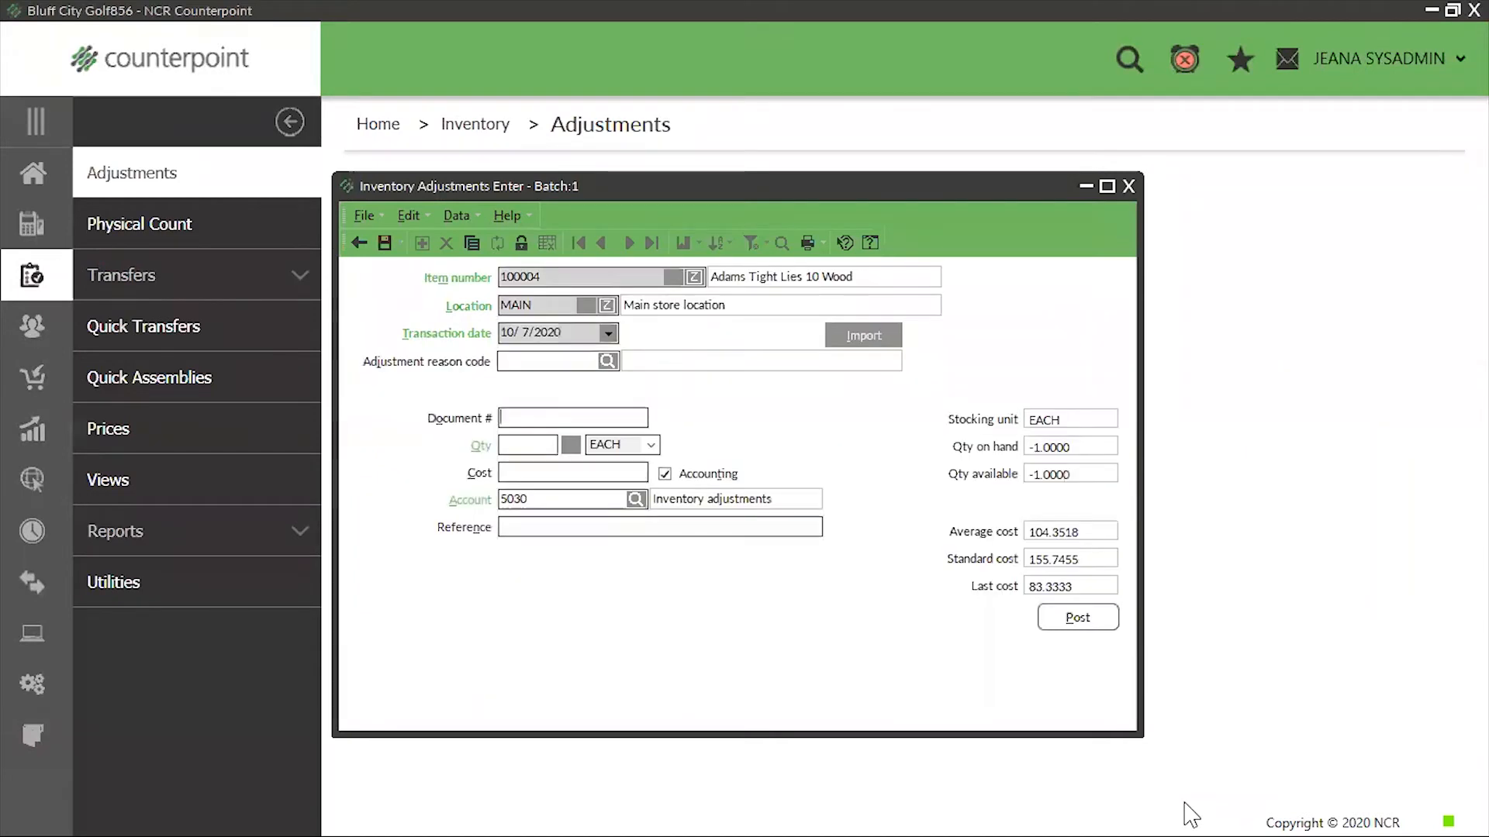
type("10")
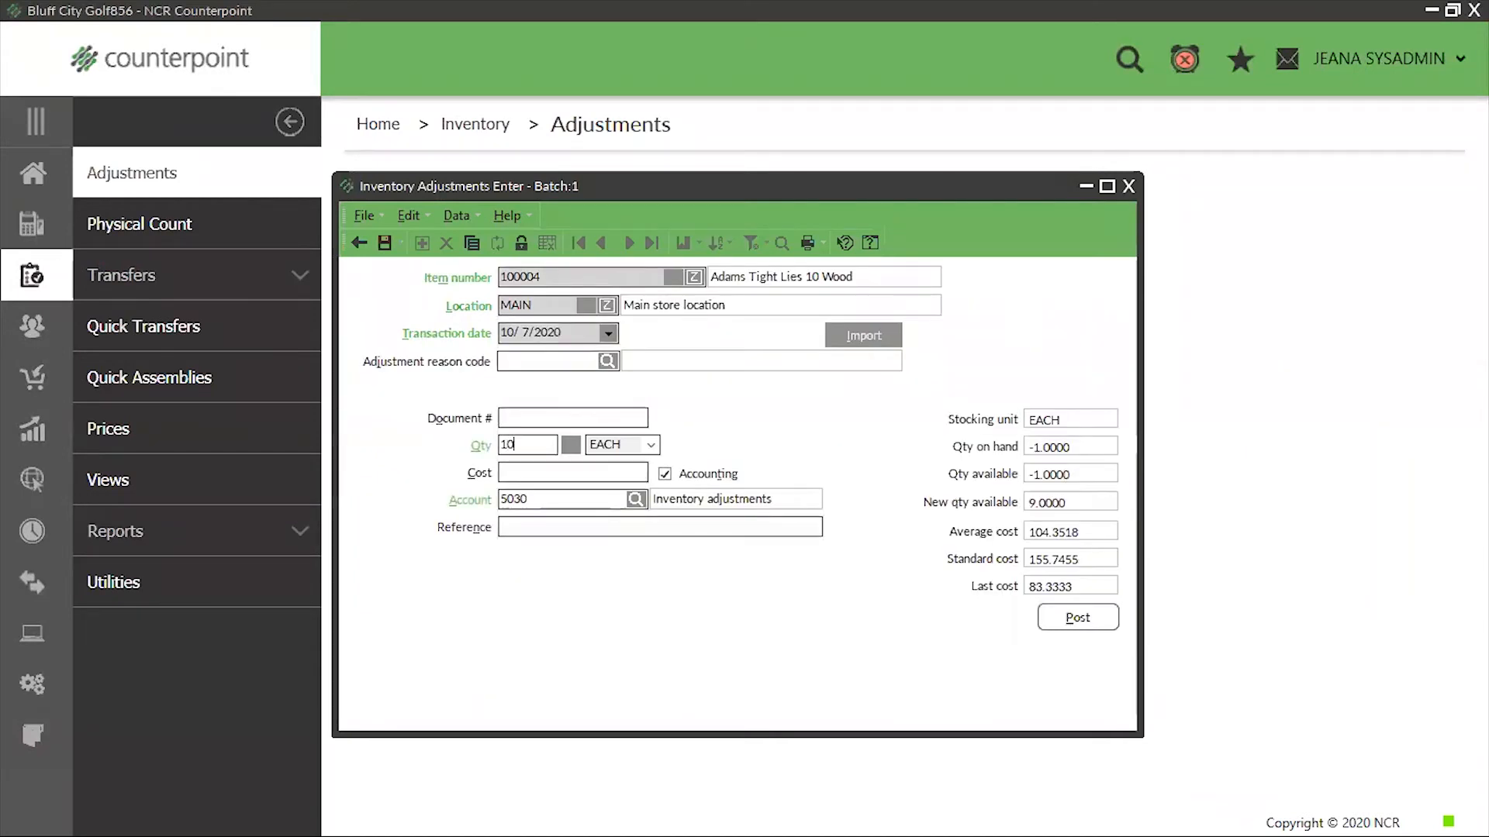
left_click(384, 242)
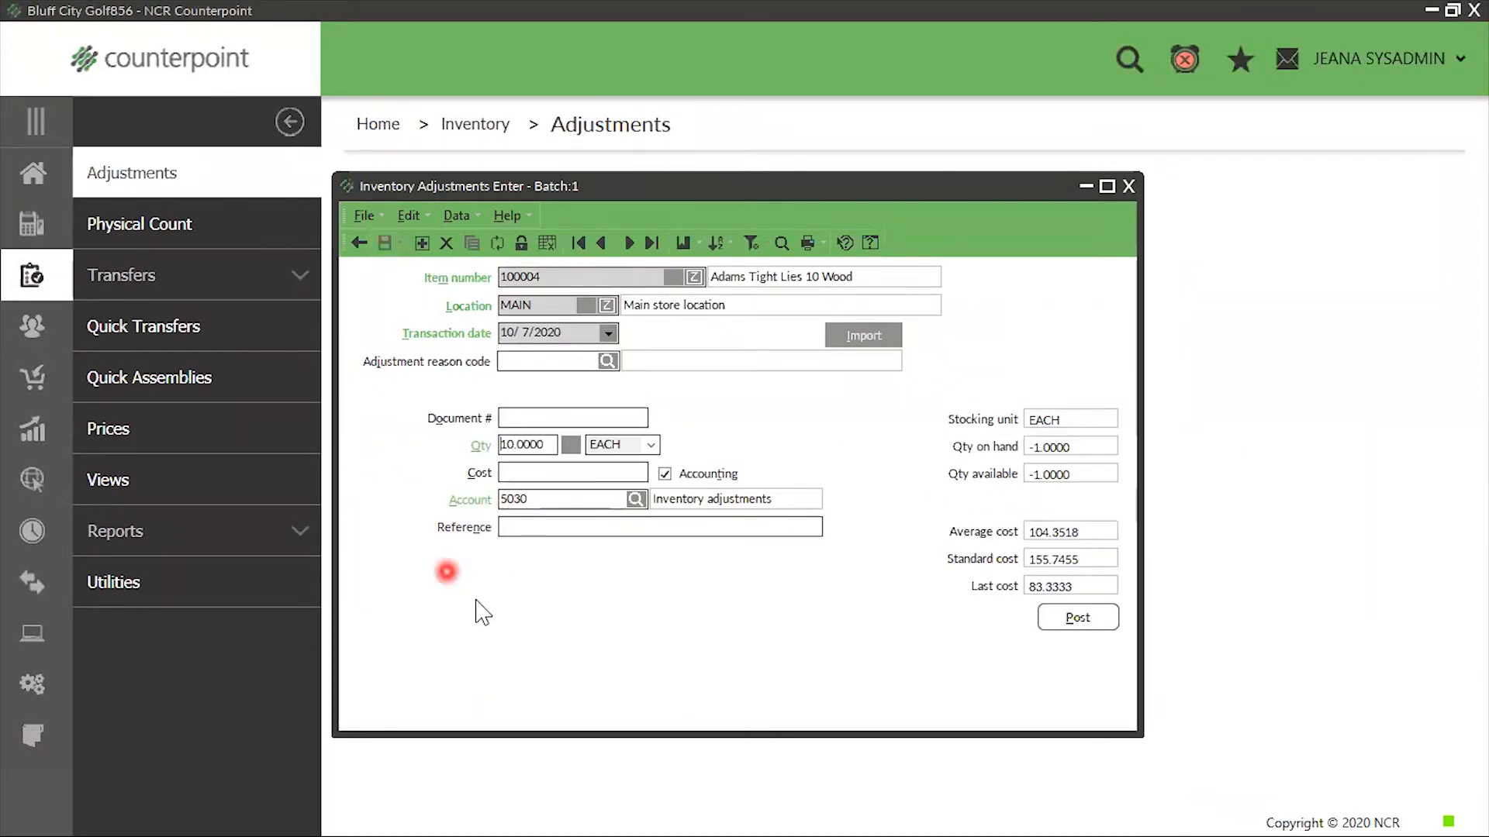
Minimize the Inventory Adjustments Enter form and try to post the inventory adjustments from the Adjustments page
left_click(1086, 186)
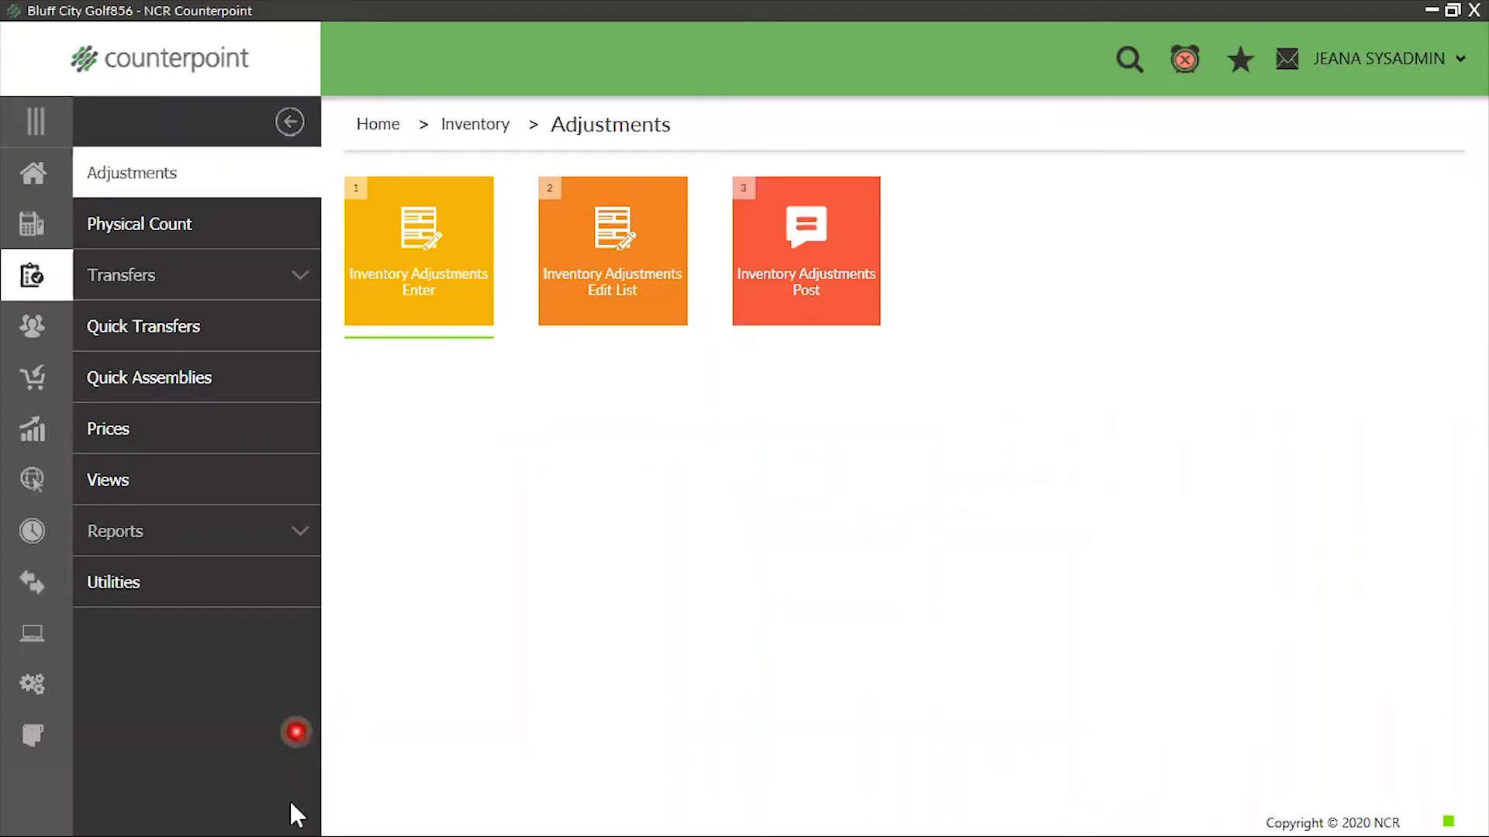
left_click(789, 297)
left_click(770, 456)
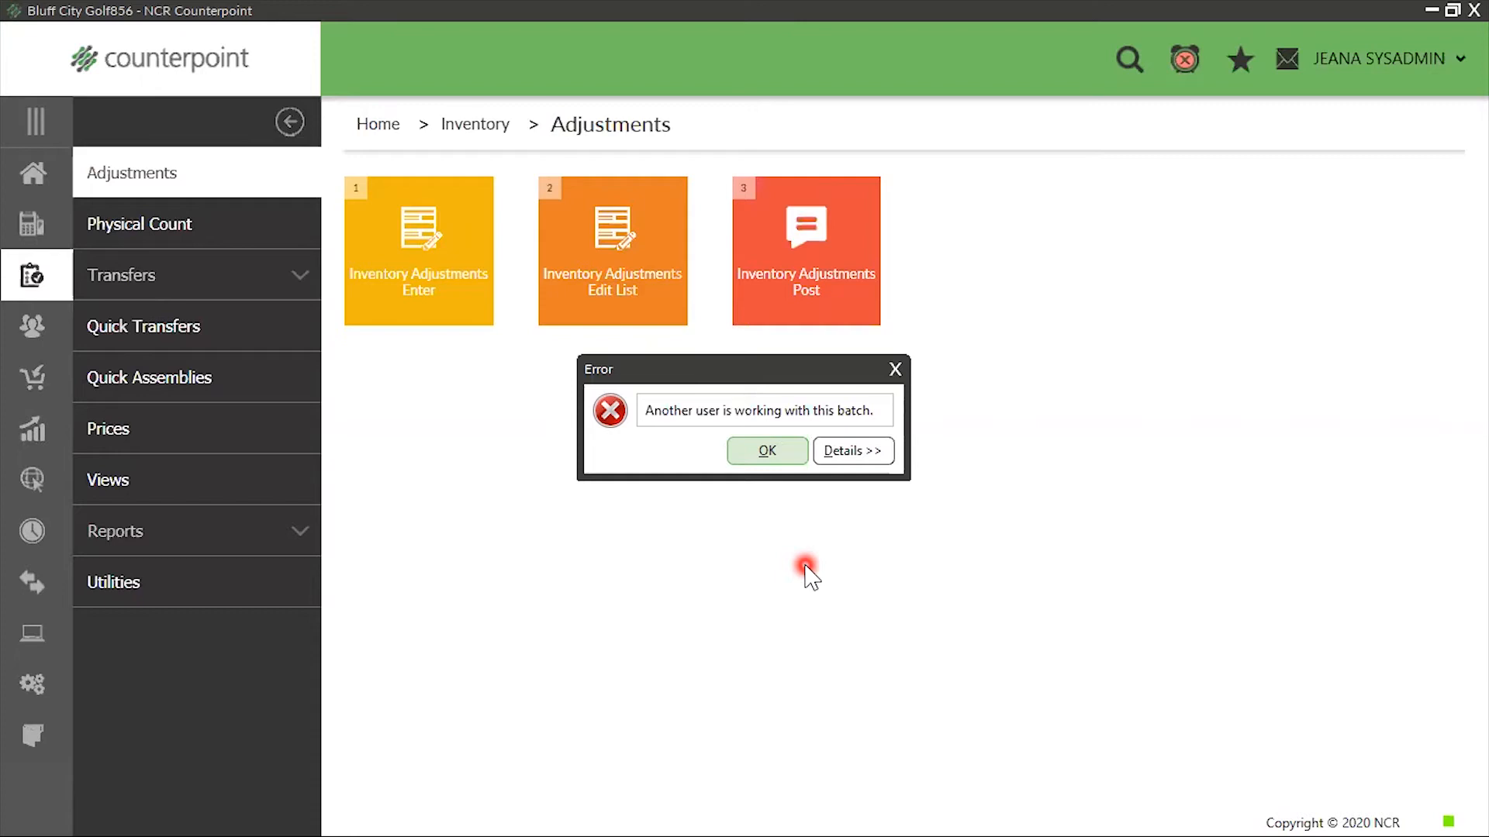
left_click(894, 370)
Leave Counterpoint and return to the Windows desktop
left_click(794, 810)
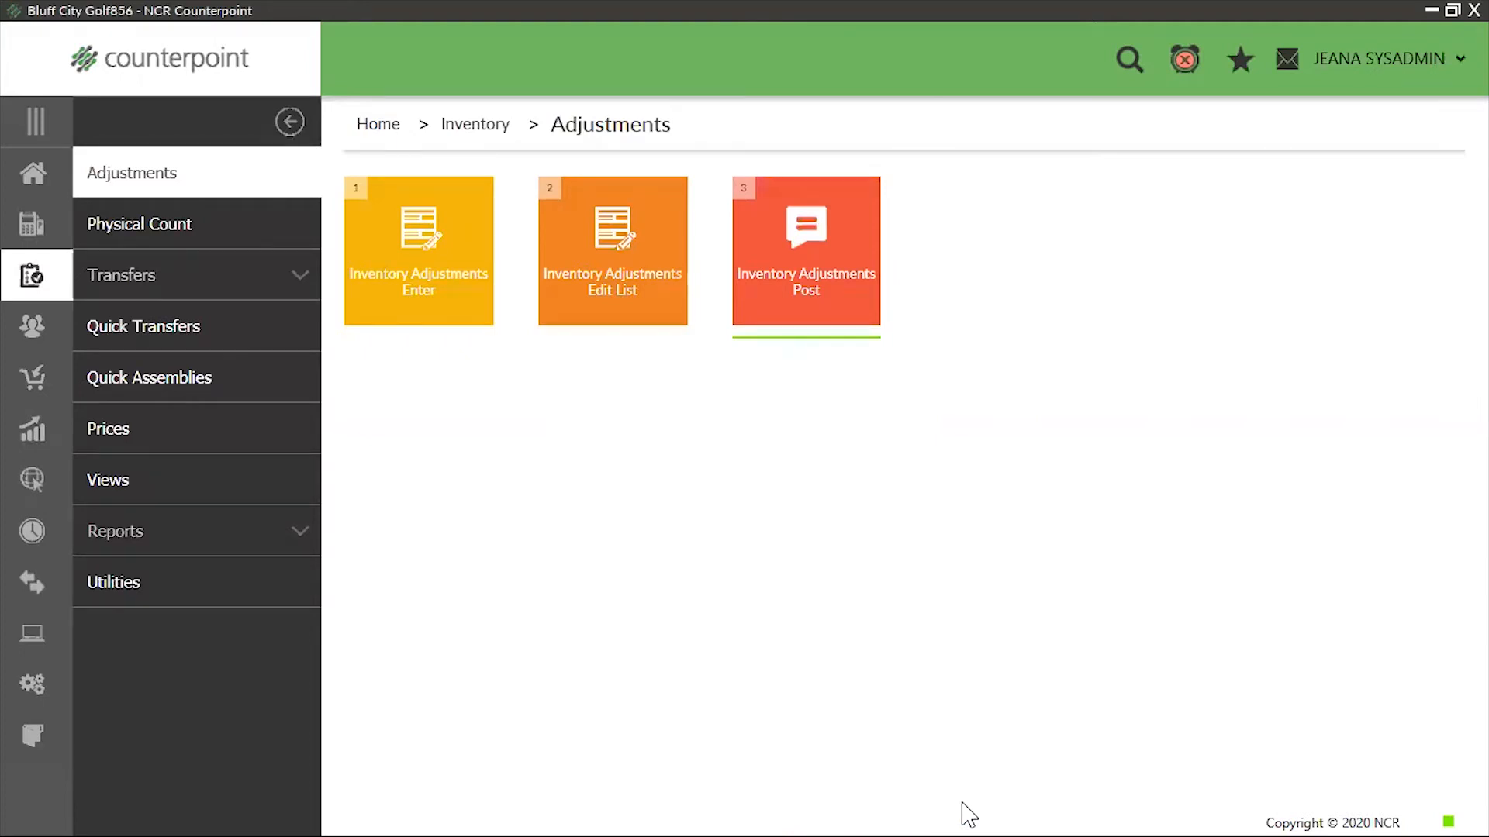
left_click(197, 439)
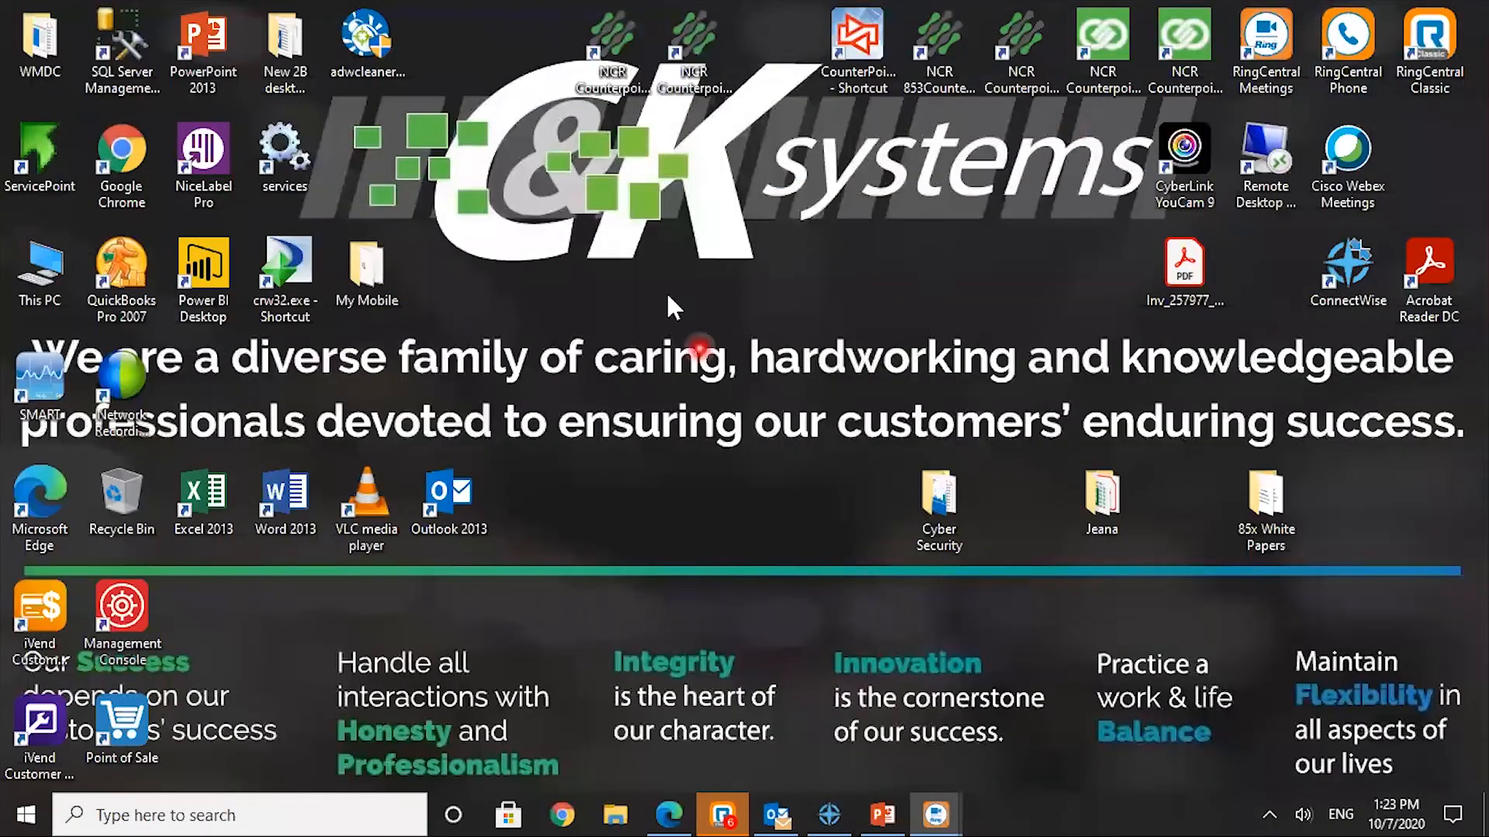
Launch NCR Counterpoint from the desktop and log in to the Bluff City Golf856 company with workgroup 1
left_click(678, 93)
double_click(676, 92)
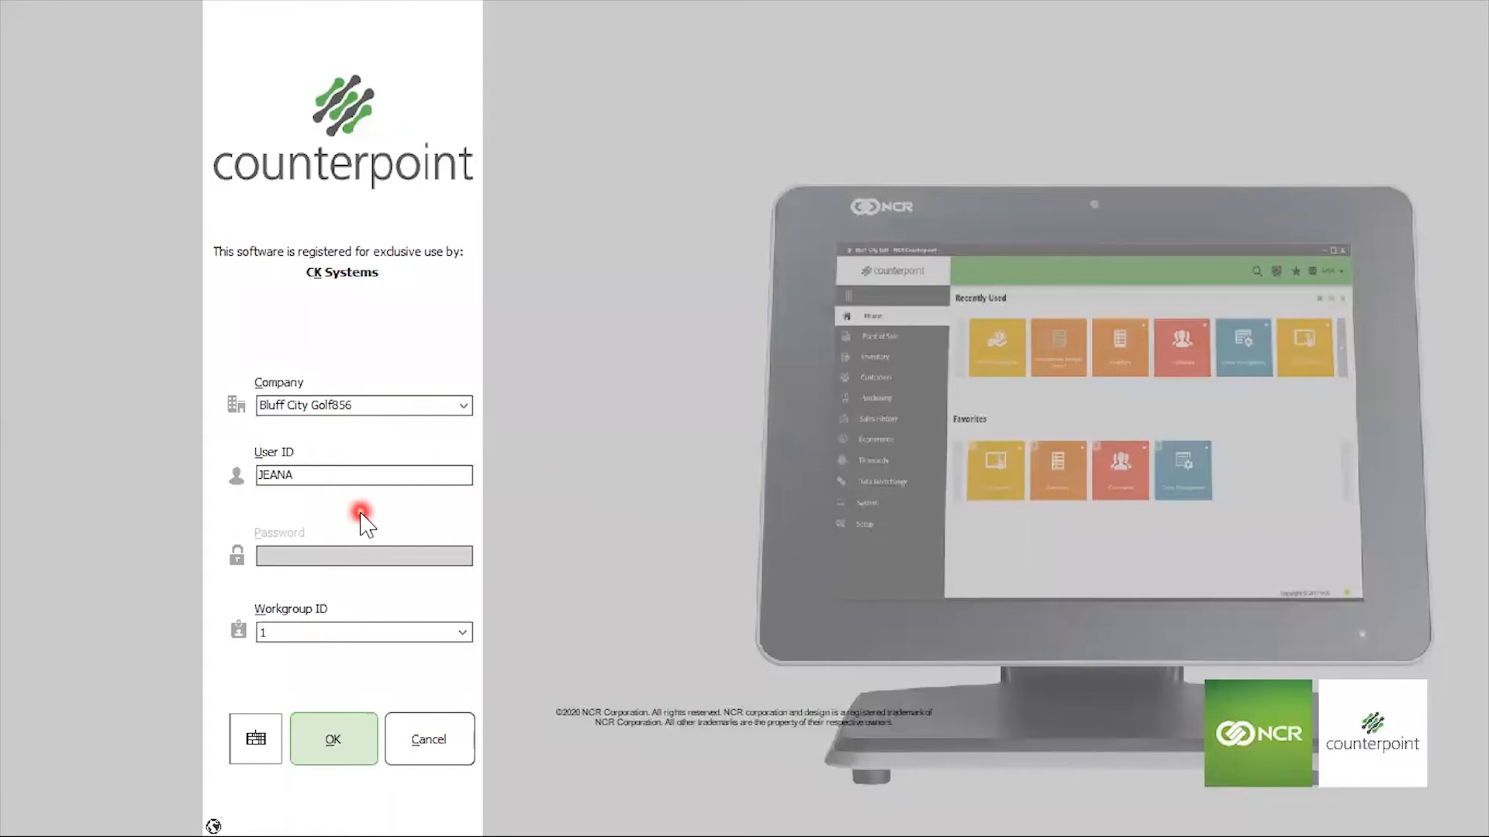
left_click(352, 750)
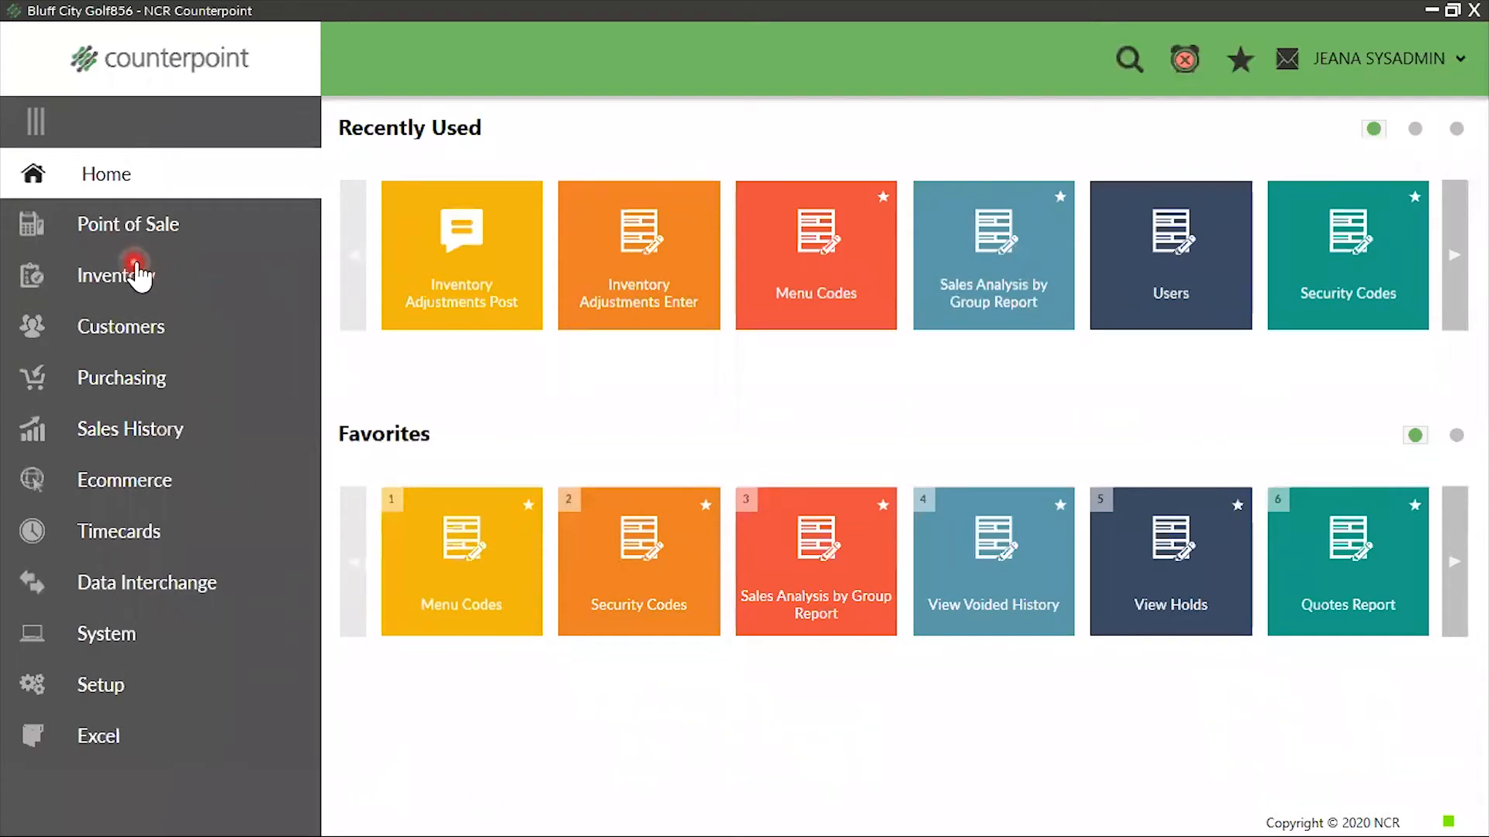
Post the inventory adjustments from the Inventory Adjustments page and dismiss the offer to view the journal
left_click(129, 275)
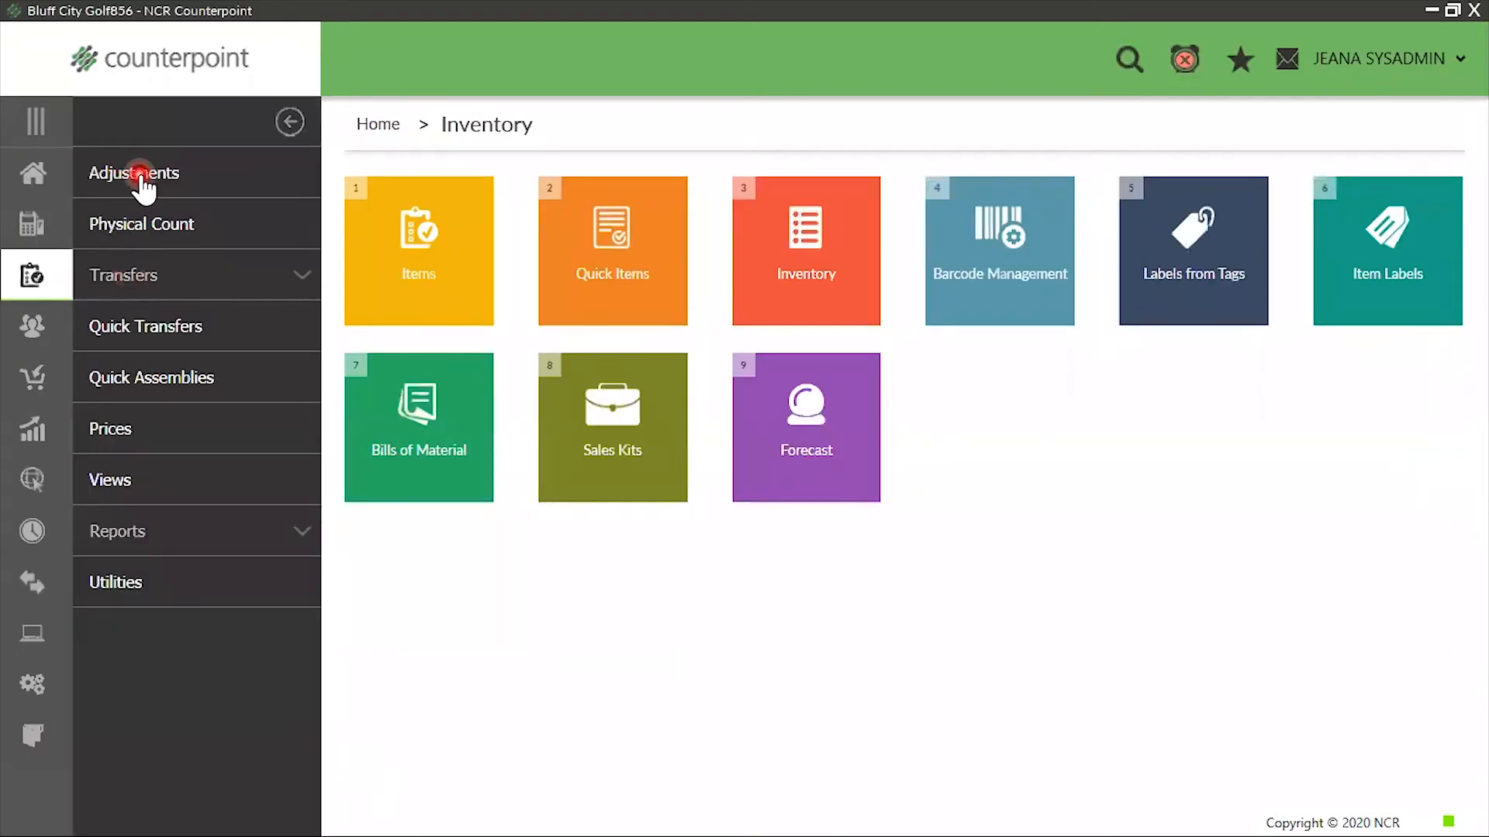
left_click(140, 176)
left_click(802, 235)
left_click(776, 461)
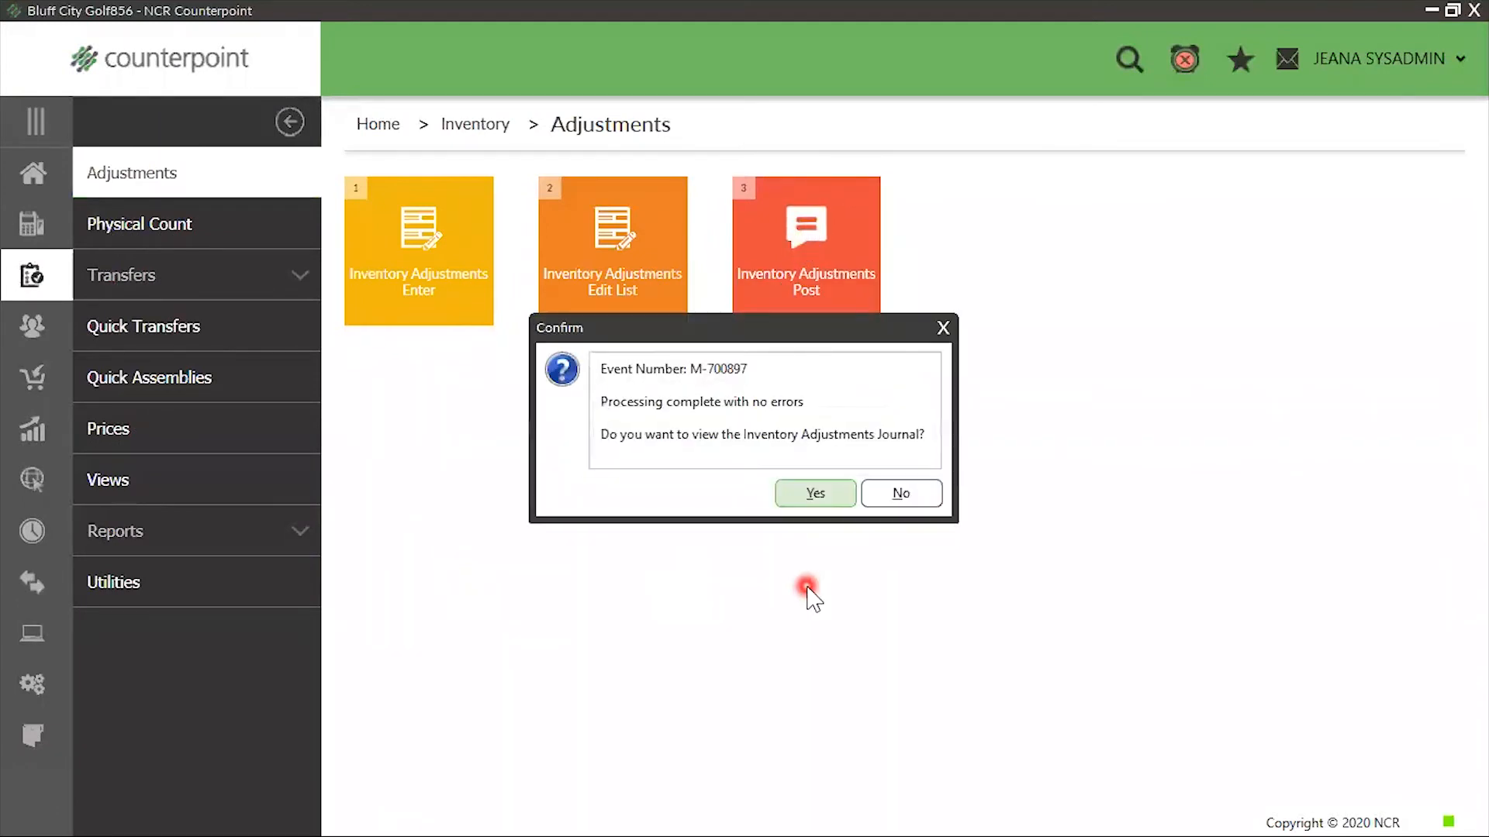
left_click(942, 328)
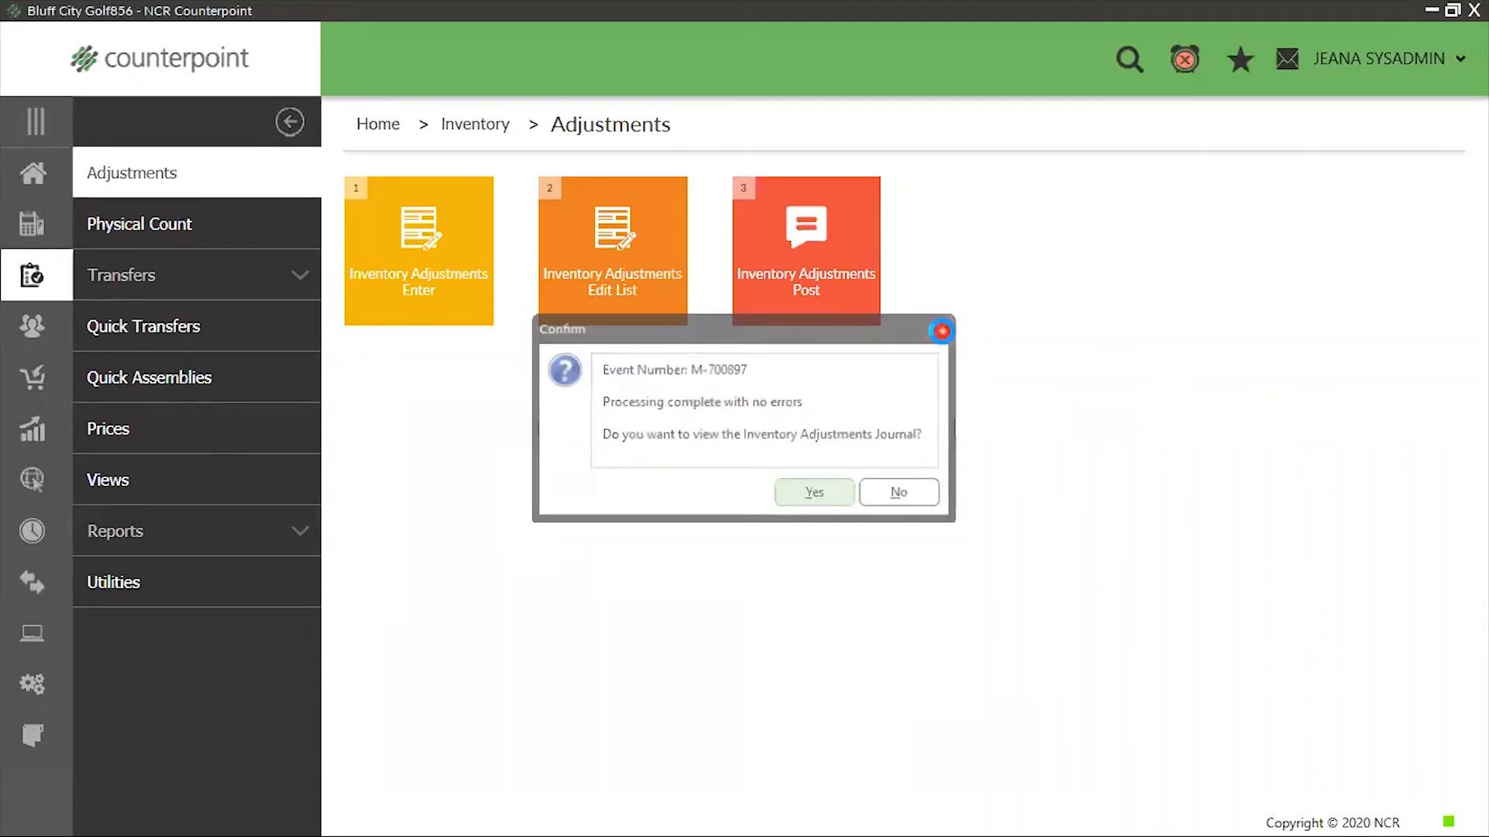
left_click(815, 589)
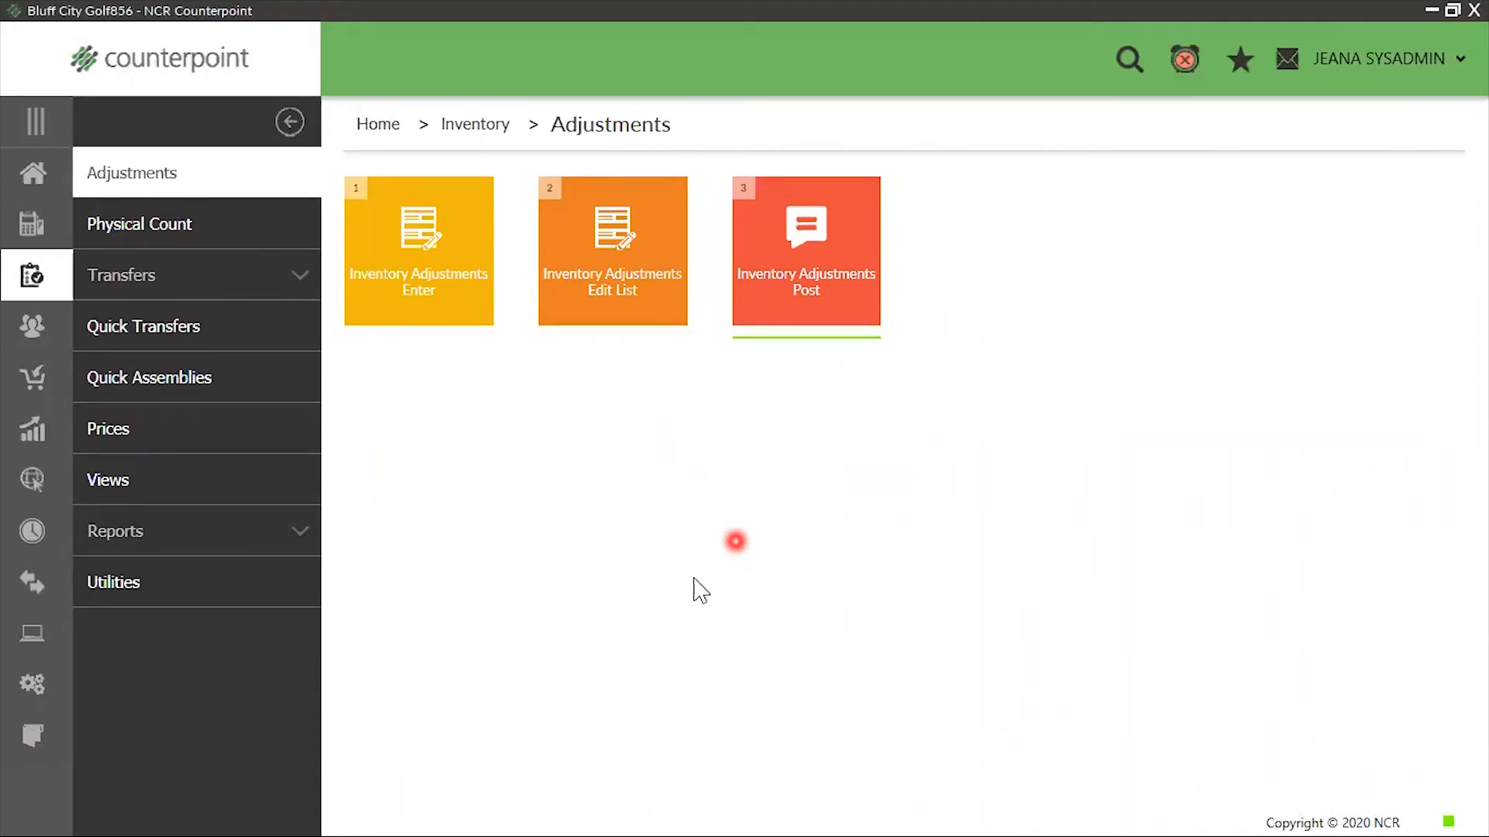
Load the SYSADMIN menu code from the system setup and open it in the Menu Editor
left_click(33, 176)
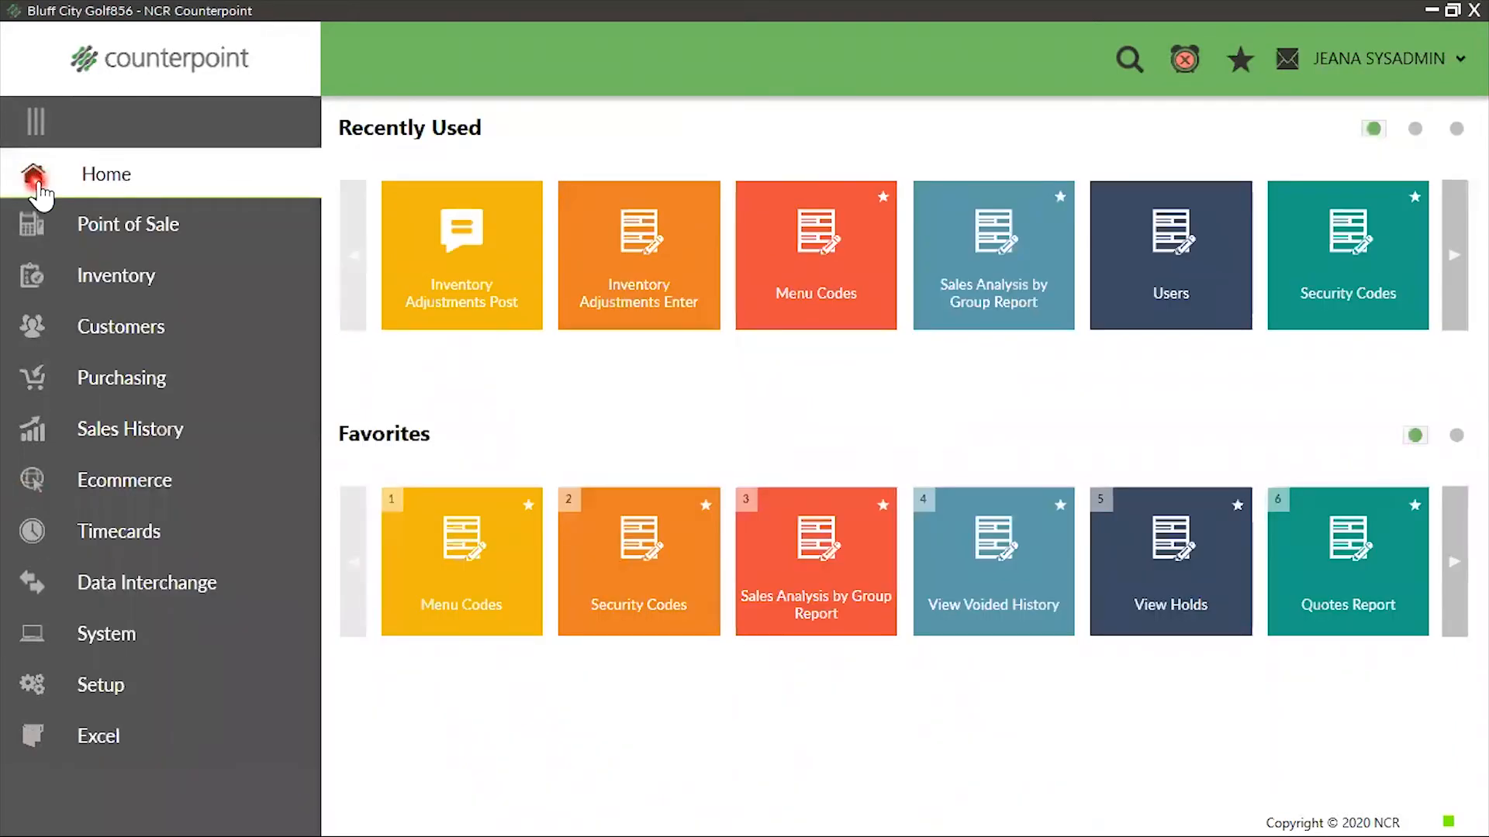
left_click(102, 684)
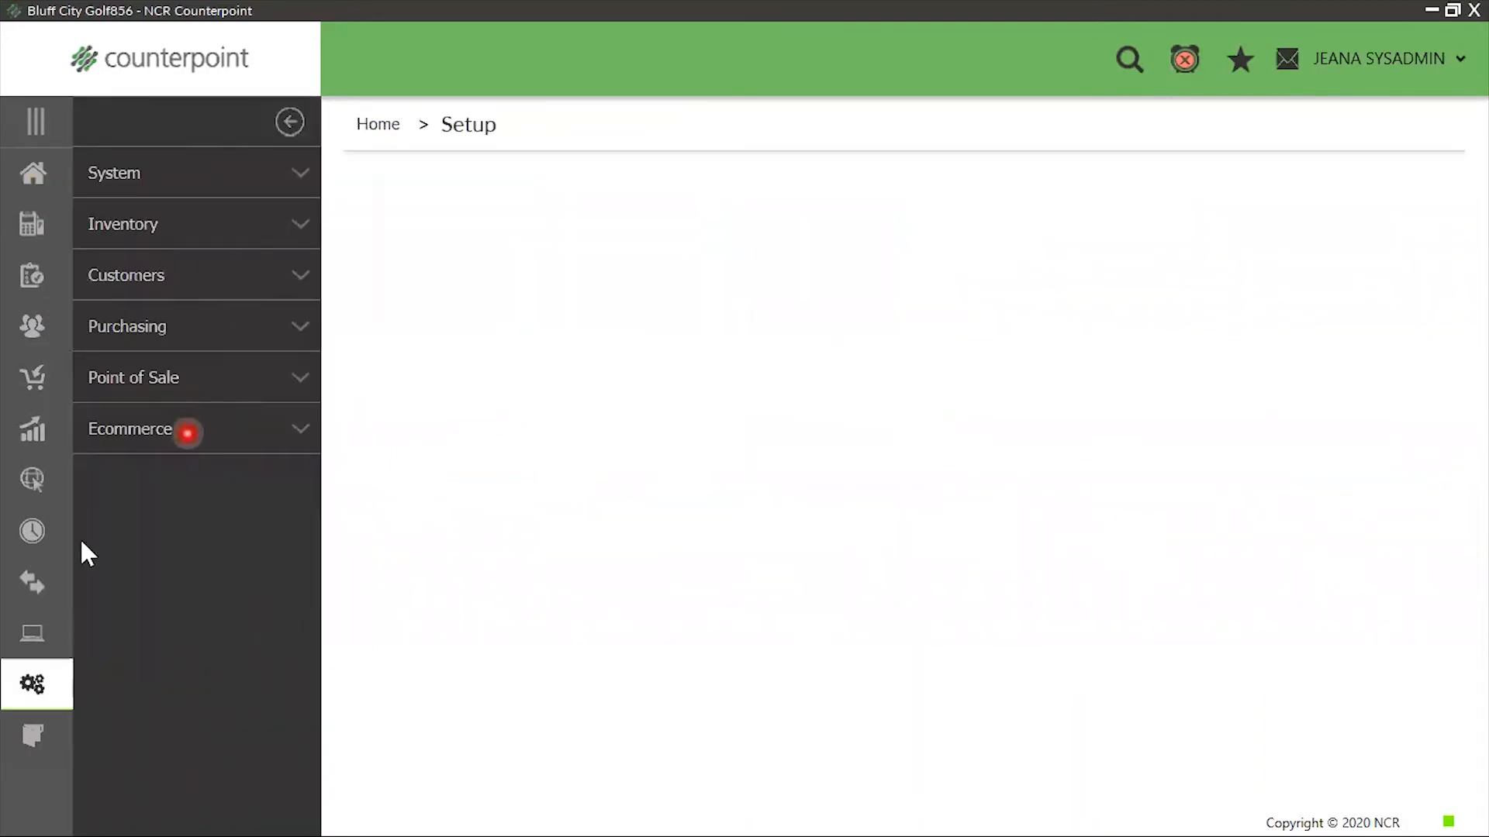
left_click(151, 171)
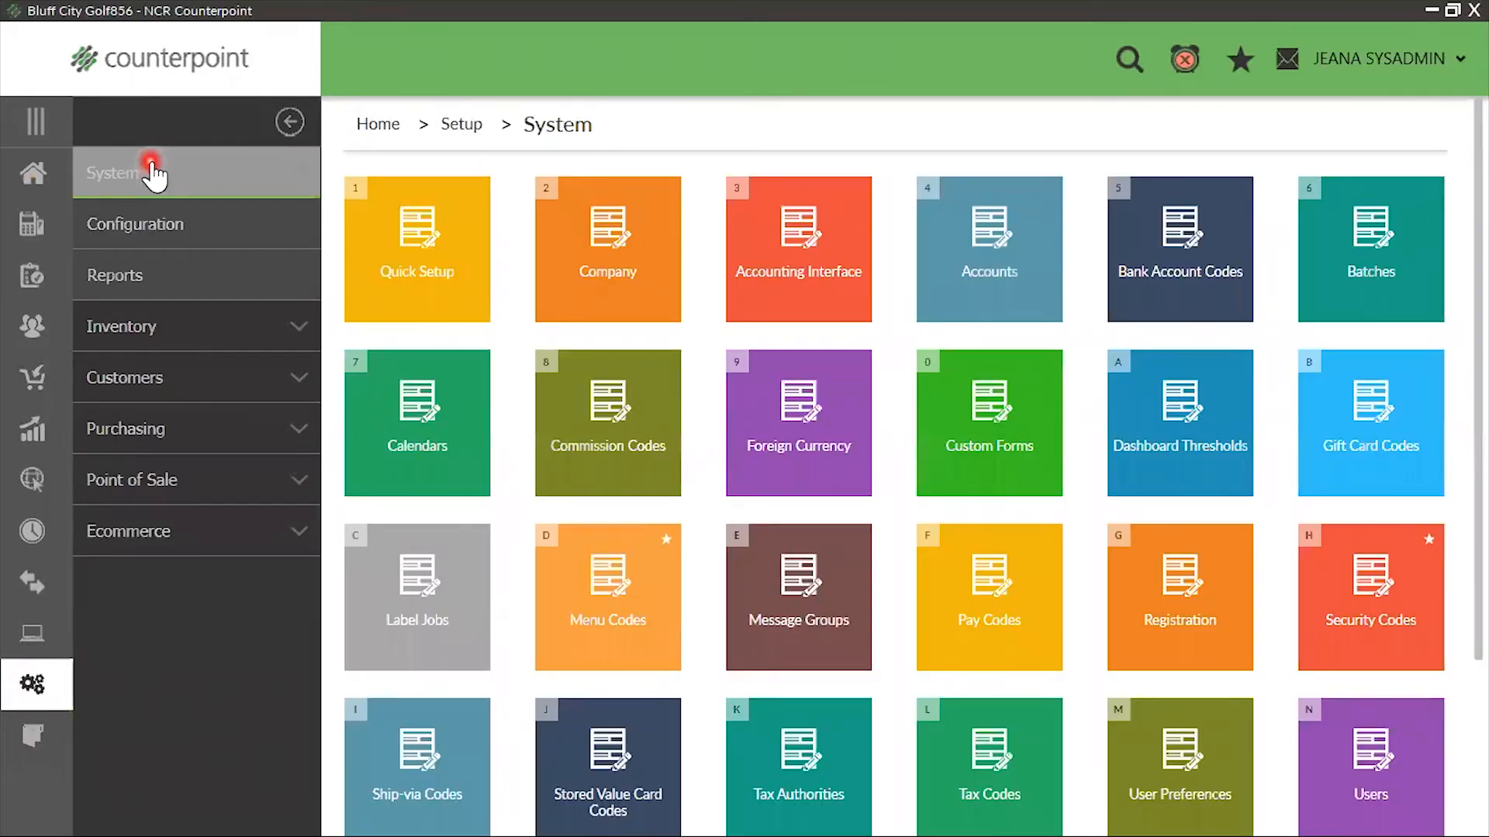
left_click(613, 589)
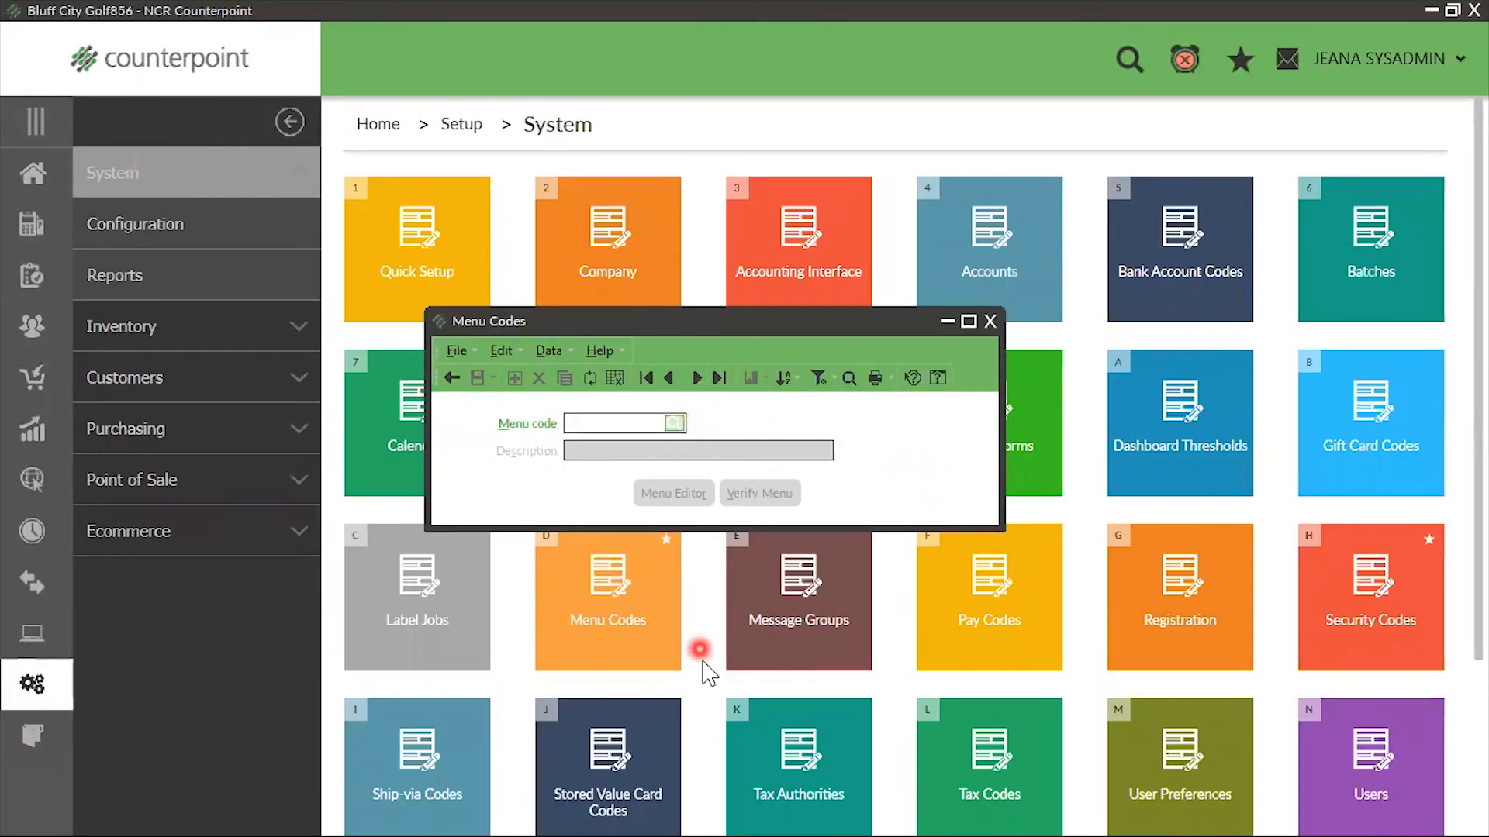
left_click(675, 425)
left_click(512, 442)
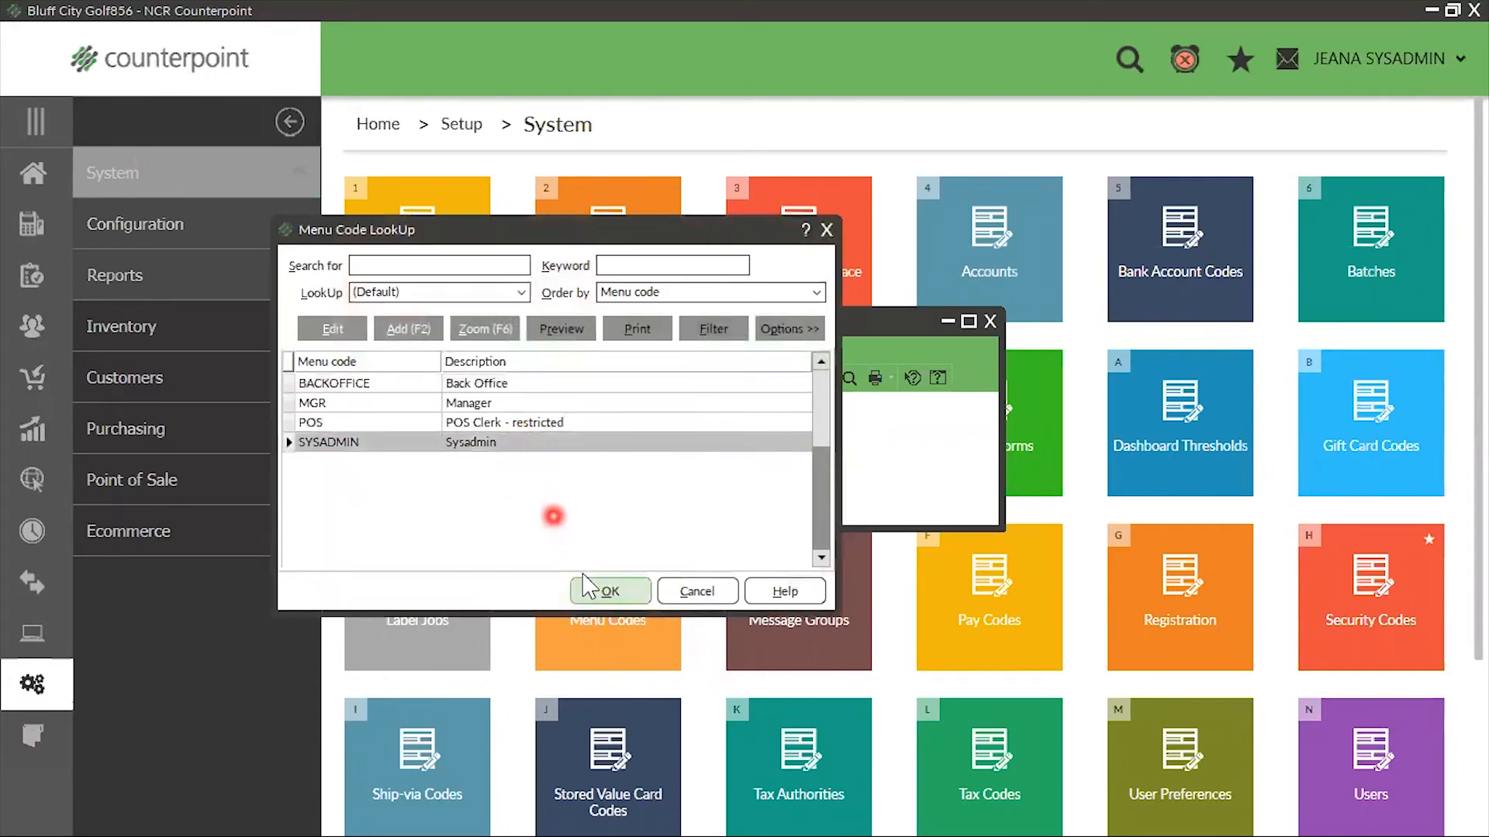
left_click(608, 589)
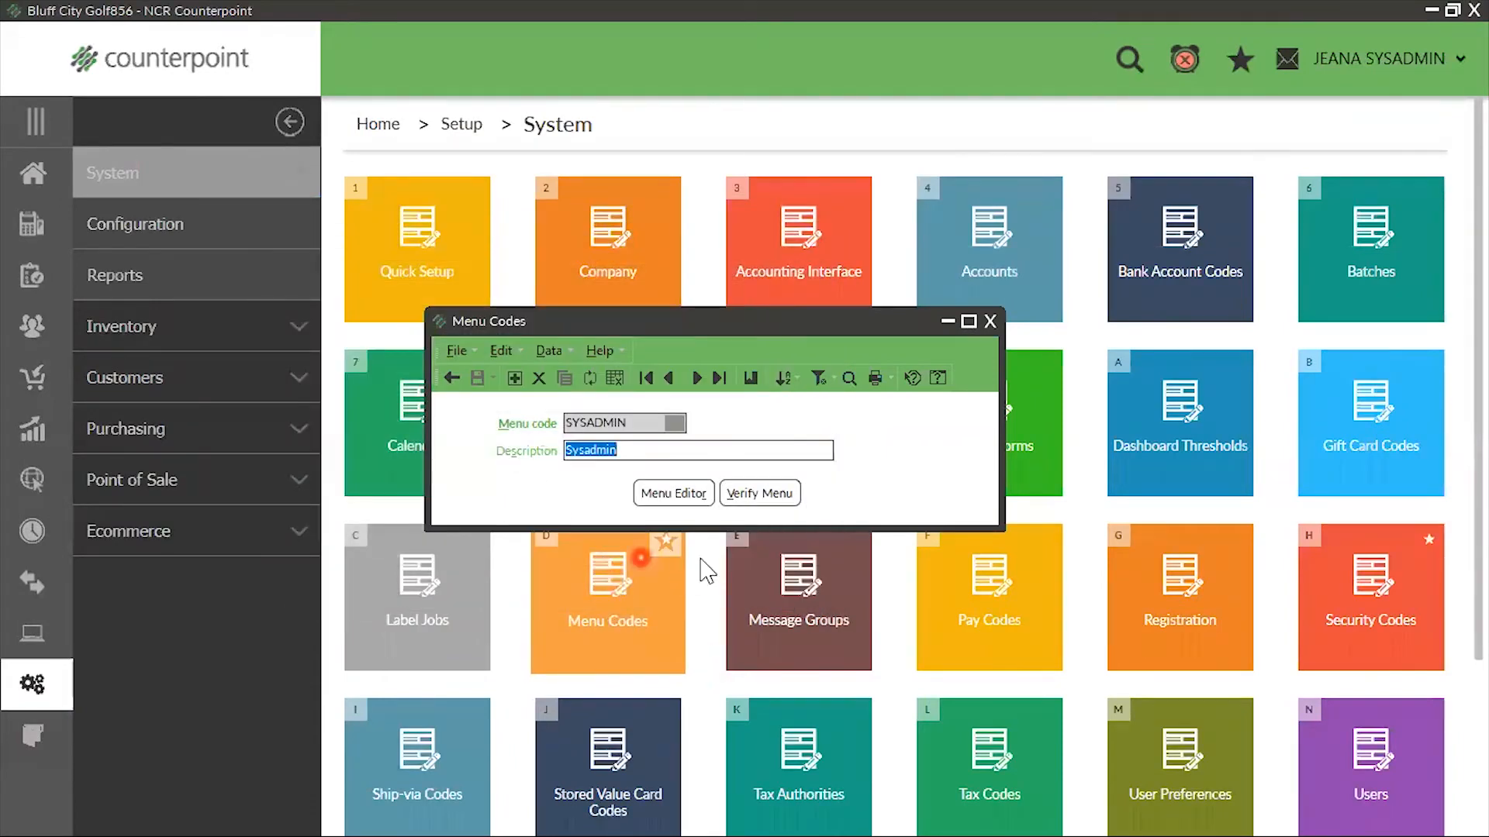
left_click(674, 493)
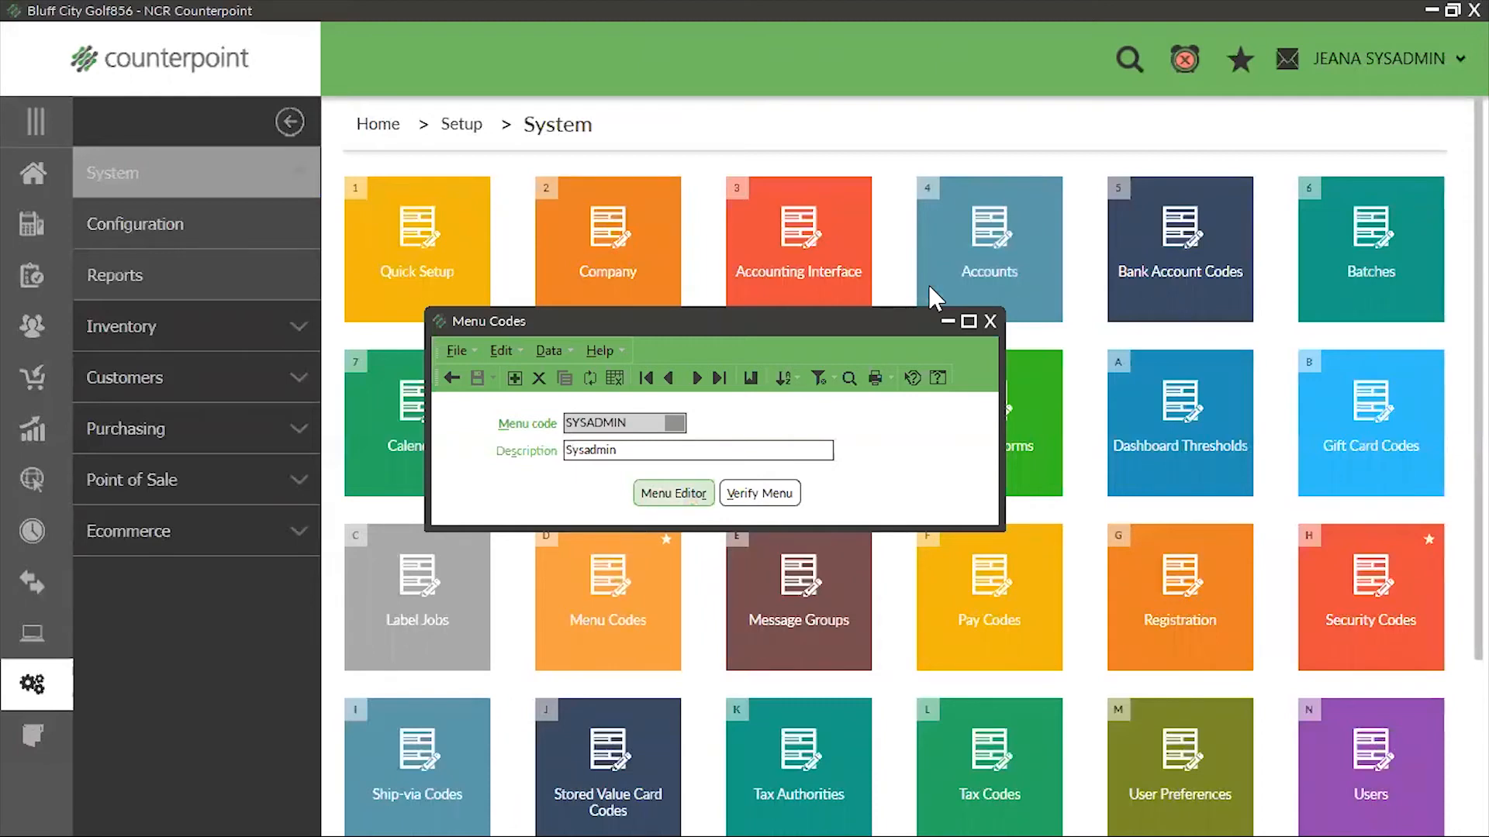
Set the presentation of Inventory Adjustments Enter in the custom menu's Inventory Adjustments folder to Modal
left_click(712, 300)
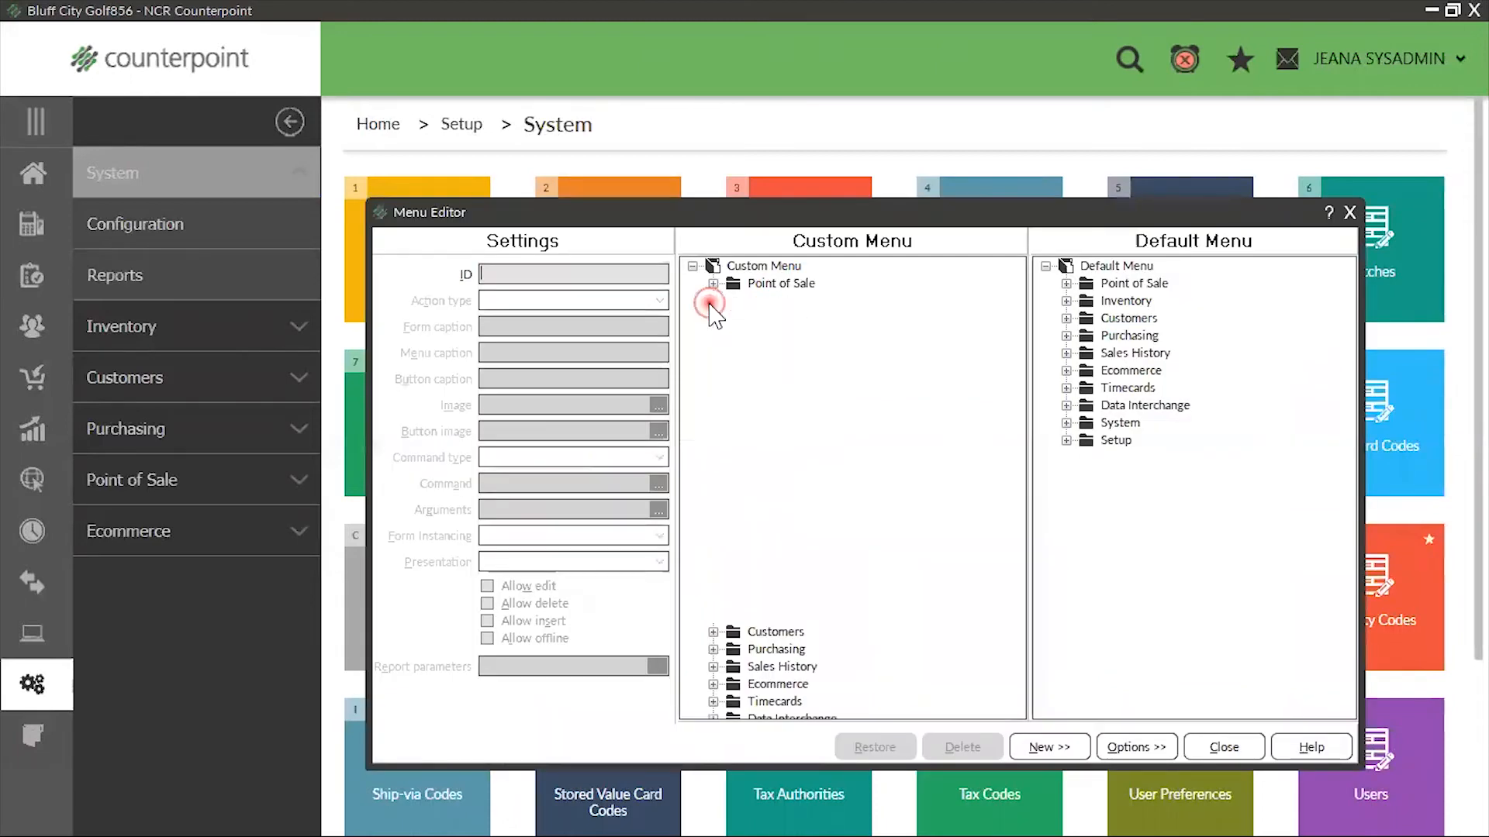
left_click(733, 474)
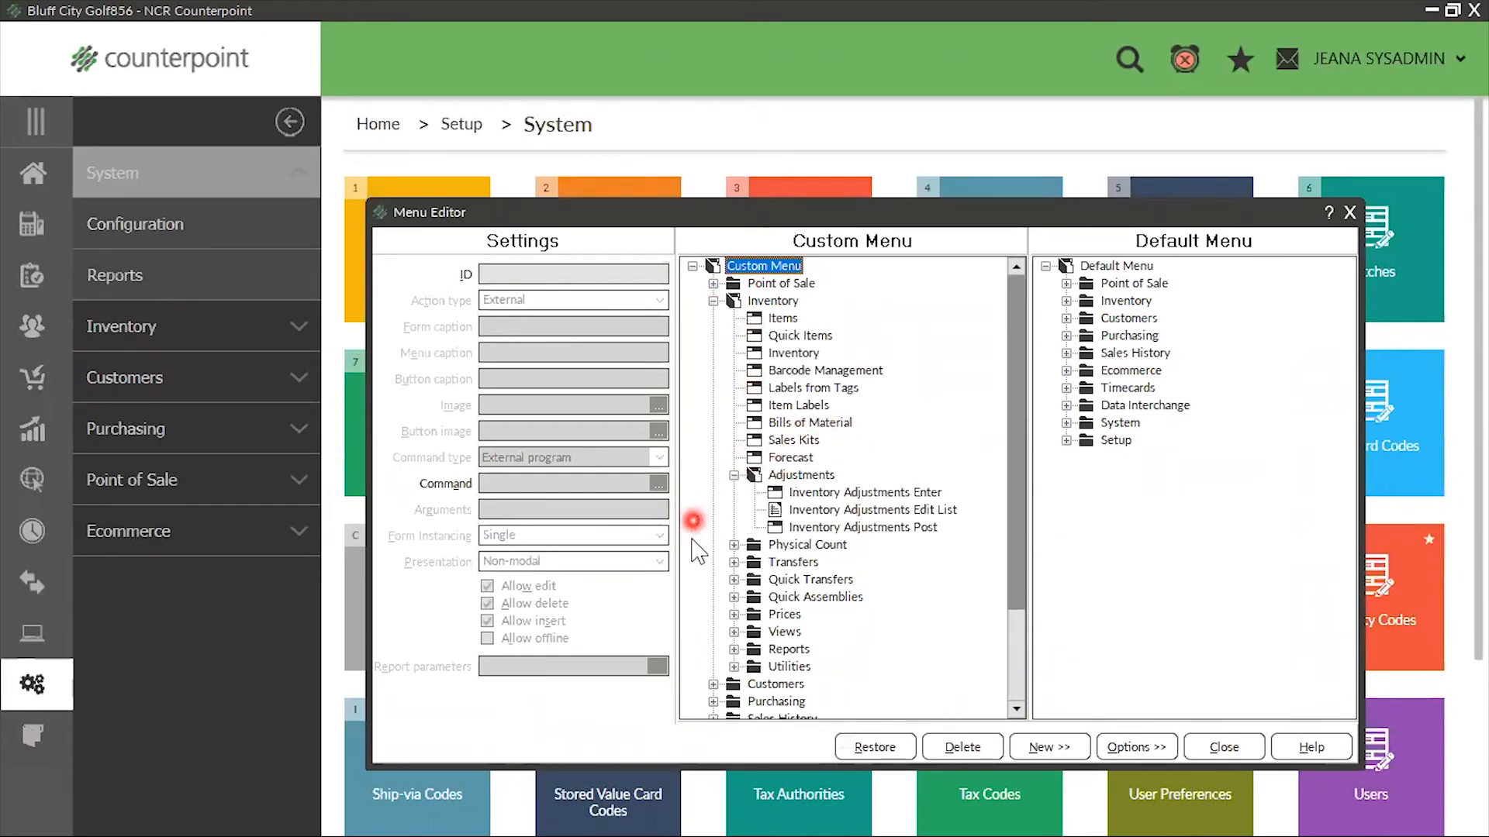
left_click(888, 493)
left_click(659, 561)
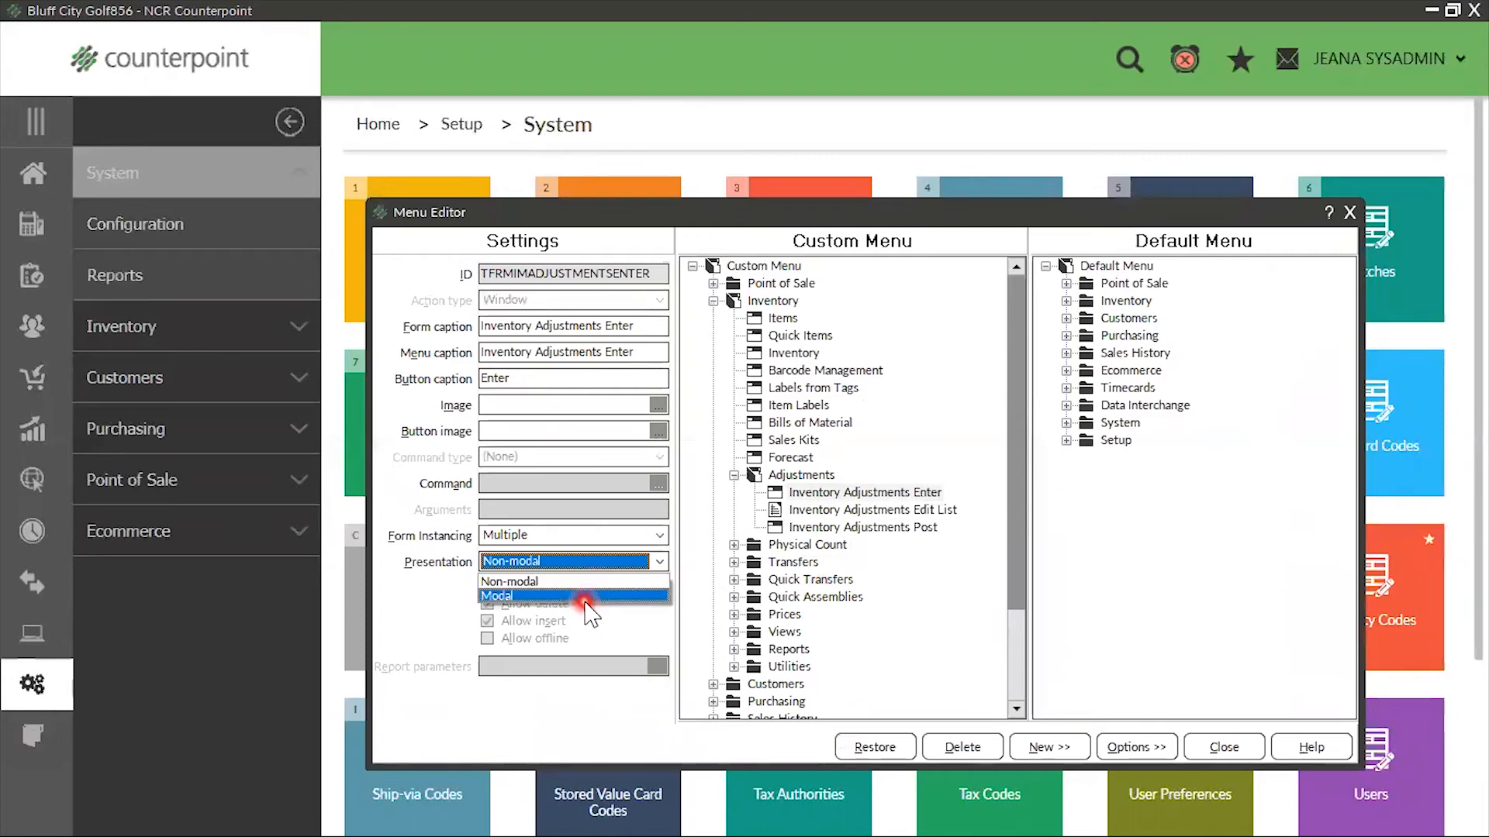
left_click(534, 595)
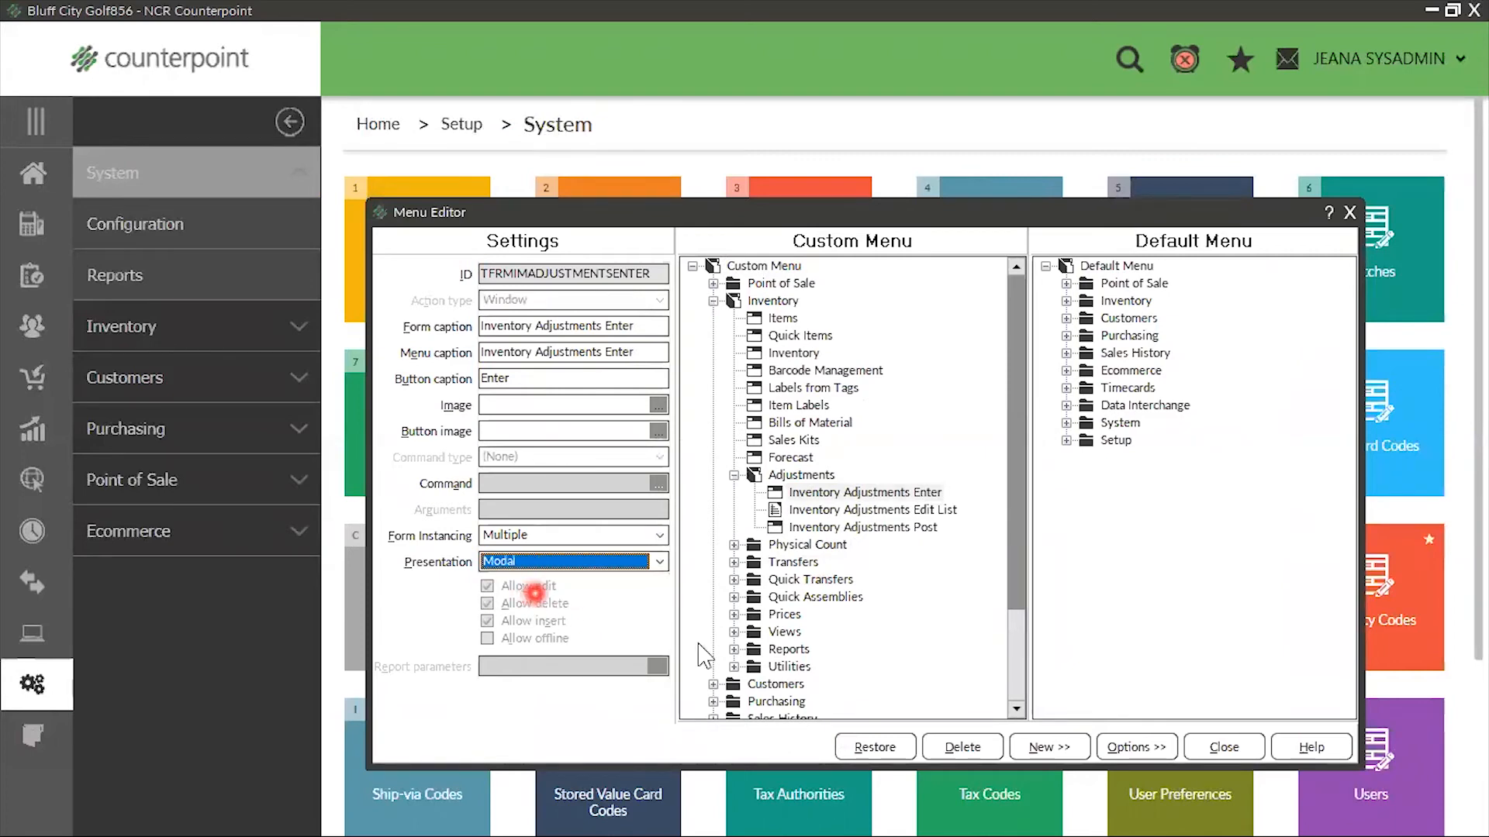
Close the Menu Editor, save the SYSADMIN menu code, and close the Menu Codes form
left_click(1226, 748)
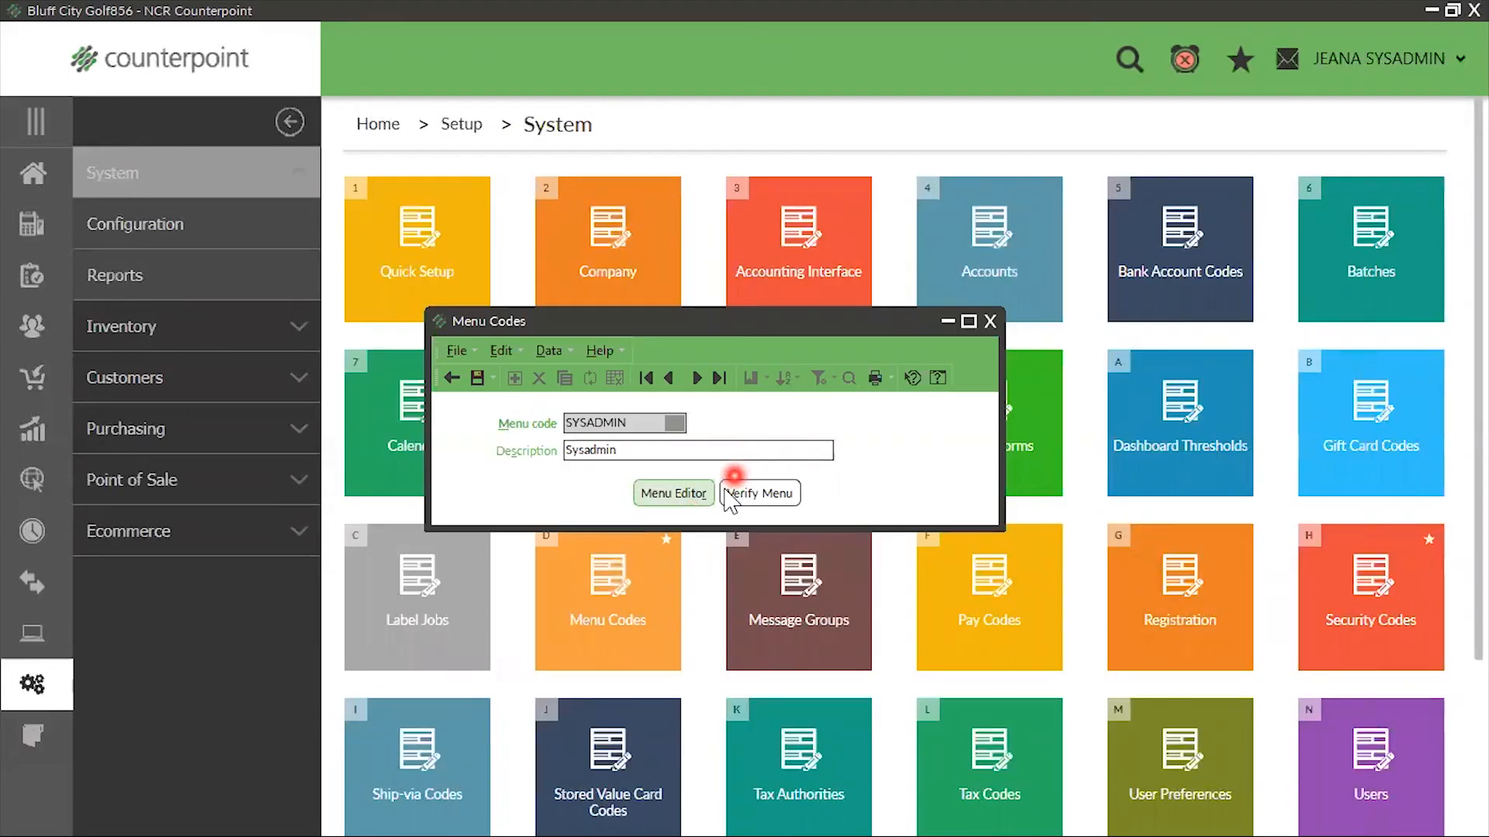
left_click(476, 378)
left_click(988, 324)
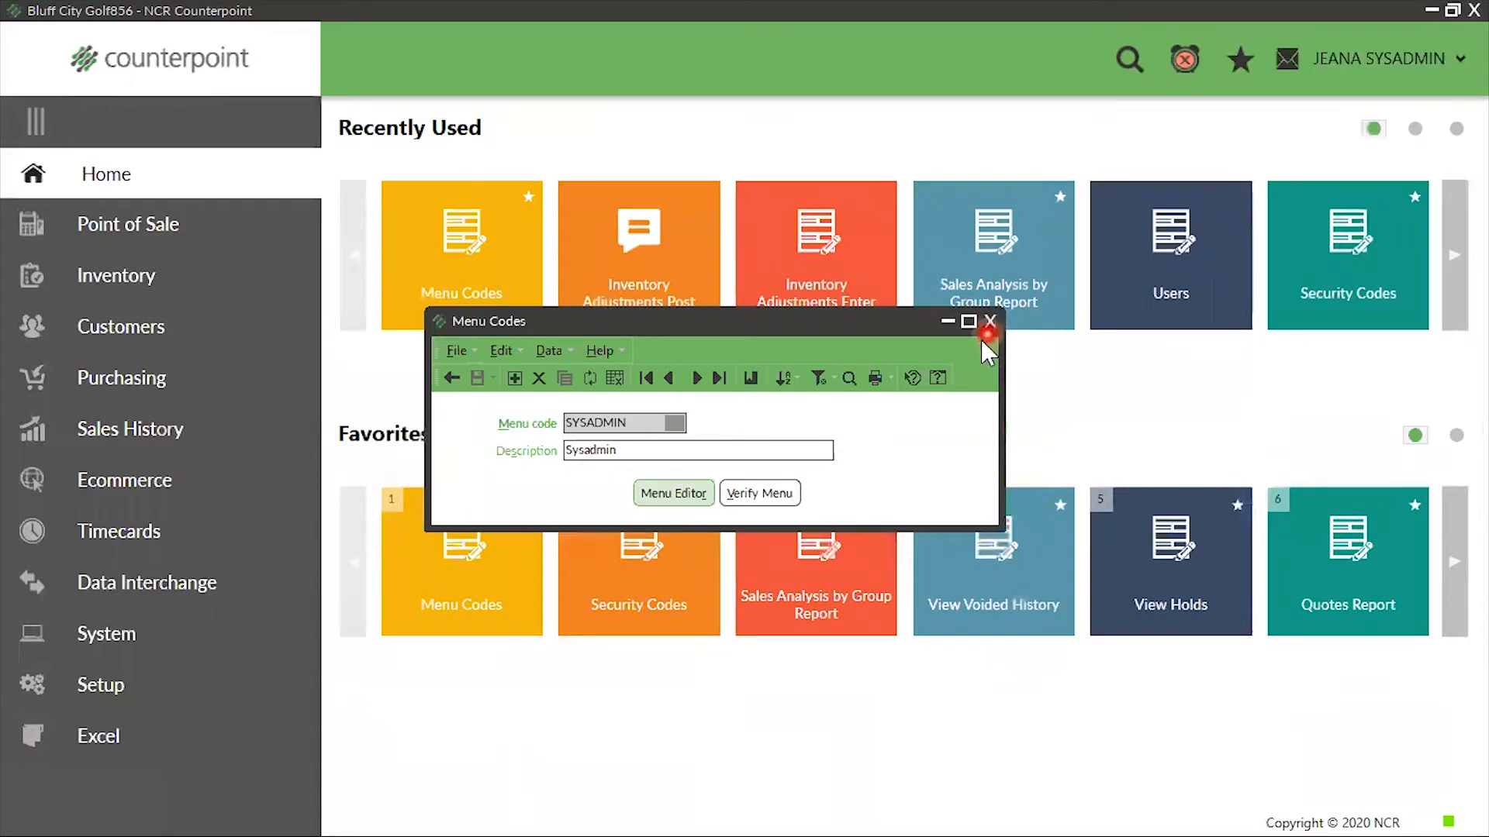
left_click(983, 336)
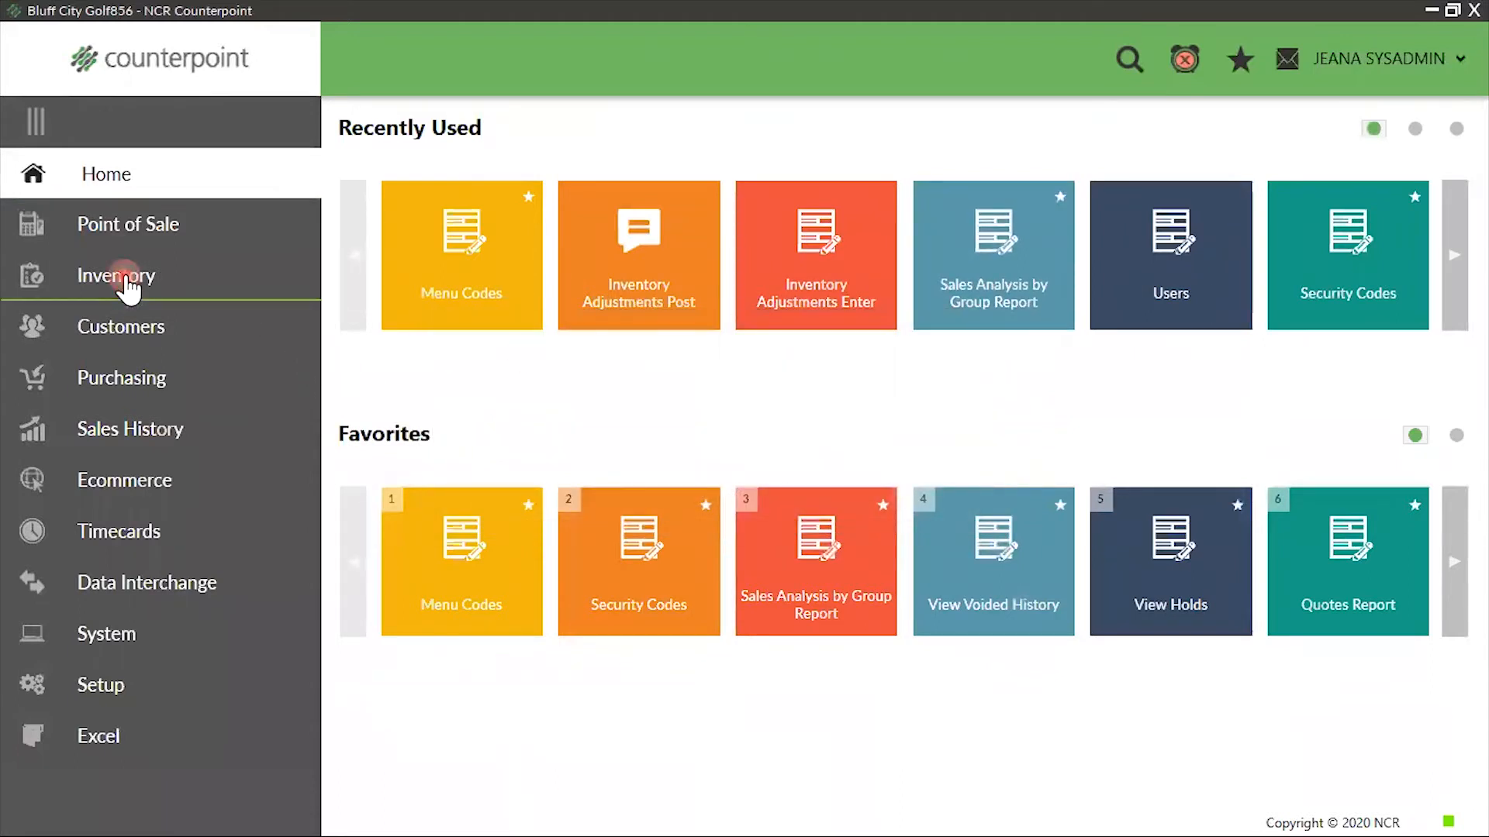
Start an inventory adjustment for item 100004 at location MAIN in the Inventory Adjustments Enter form
left_click(132, 277)
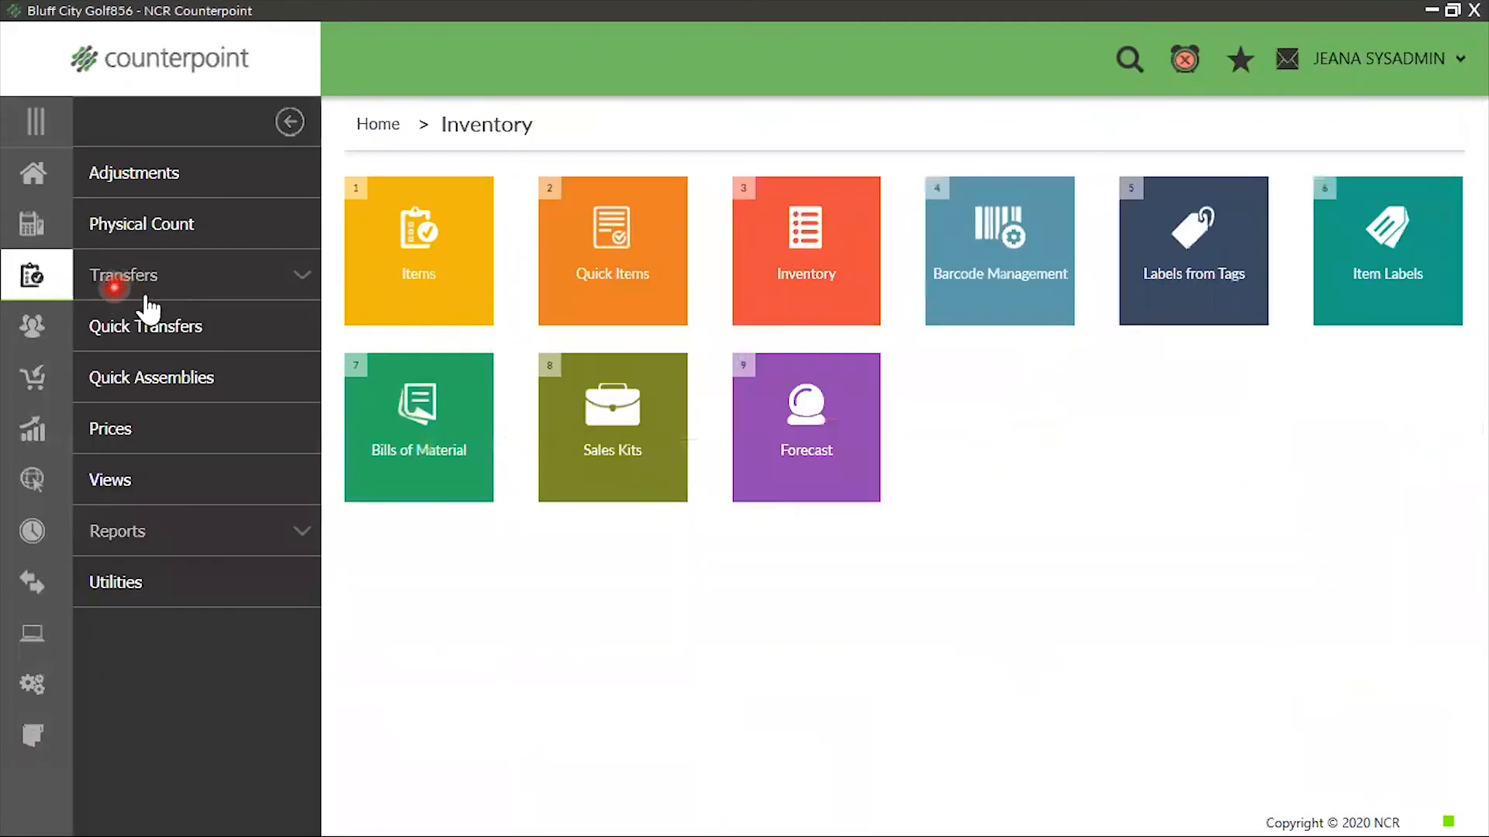
left_click(220, 177)
left_click(441, 306)
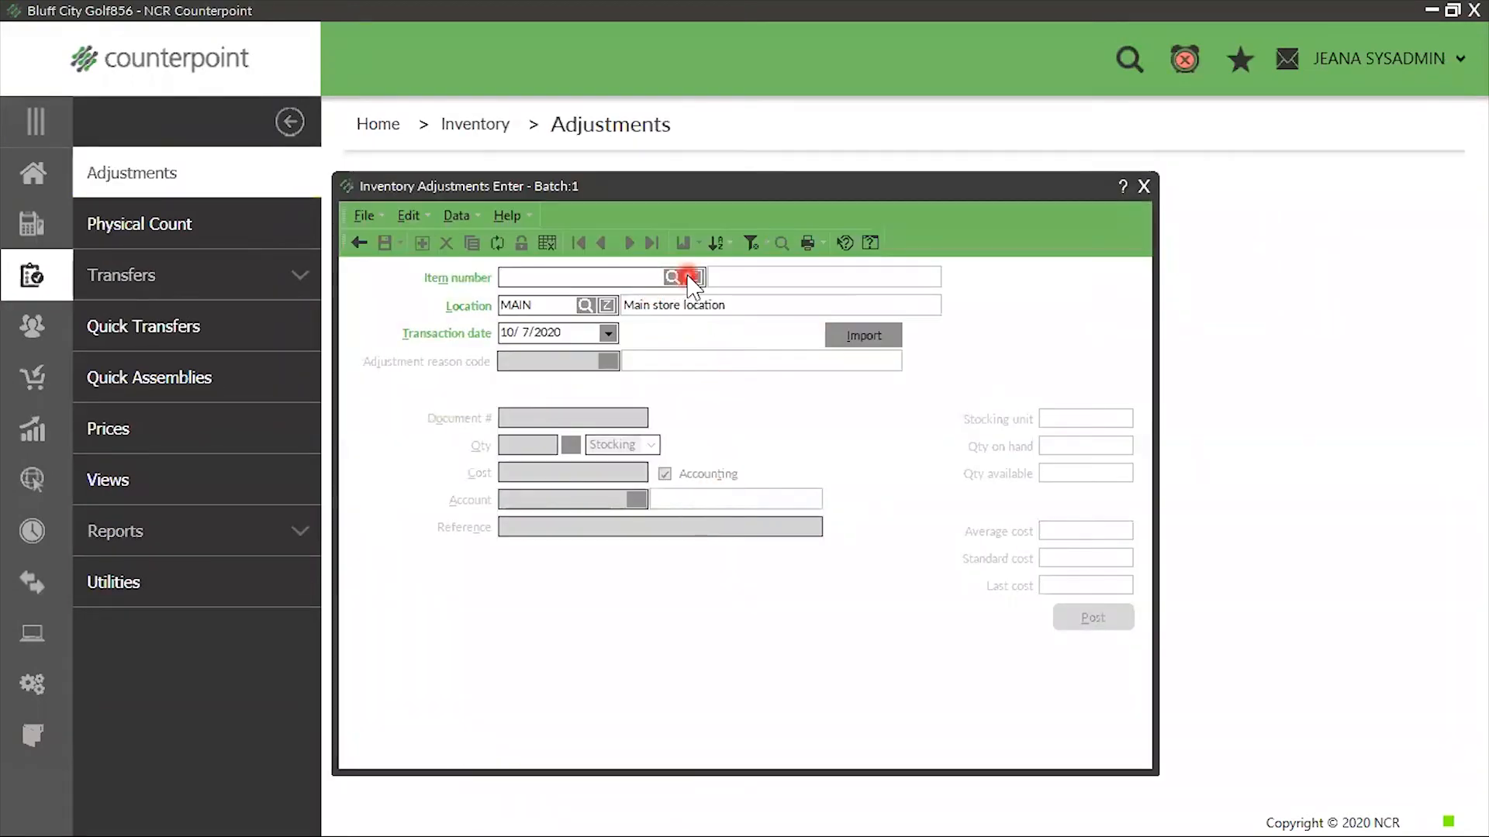
left_click(674, 279)
left_click(1189, 597)
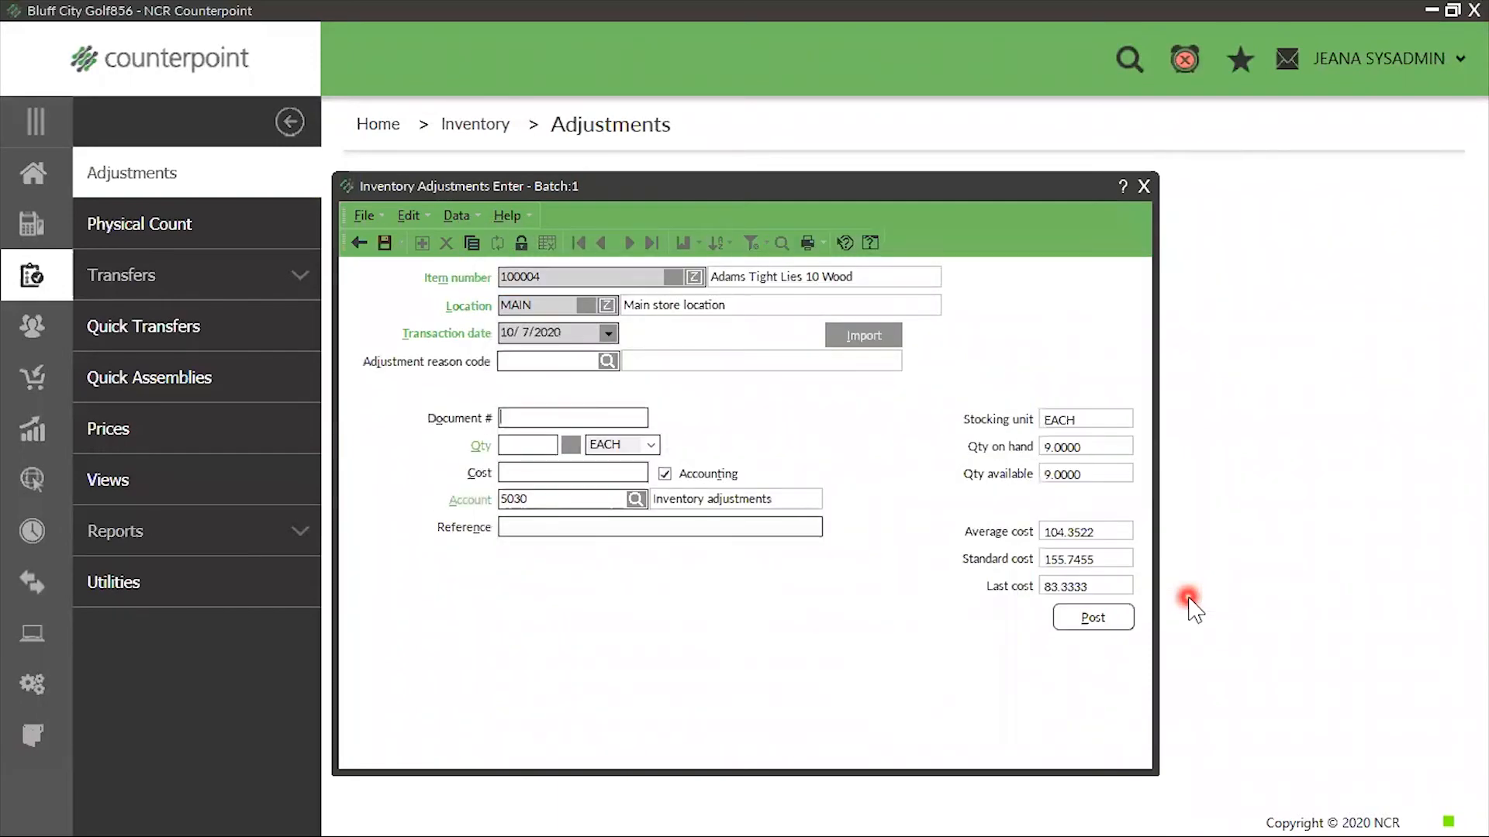
Set the adjustment quantity to 10, save the adjustment, and close the Inventory Adjustments Enter form
key("Tab")
type("10")
key("Tab")
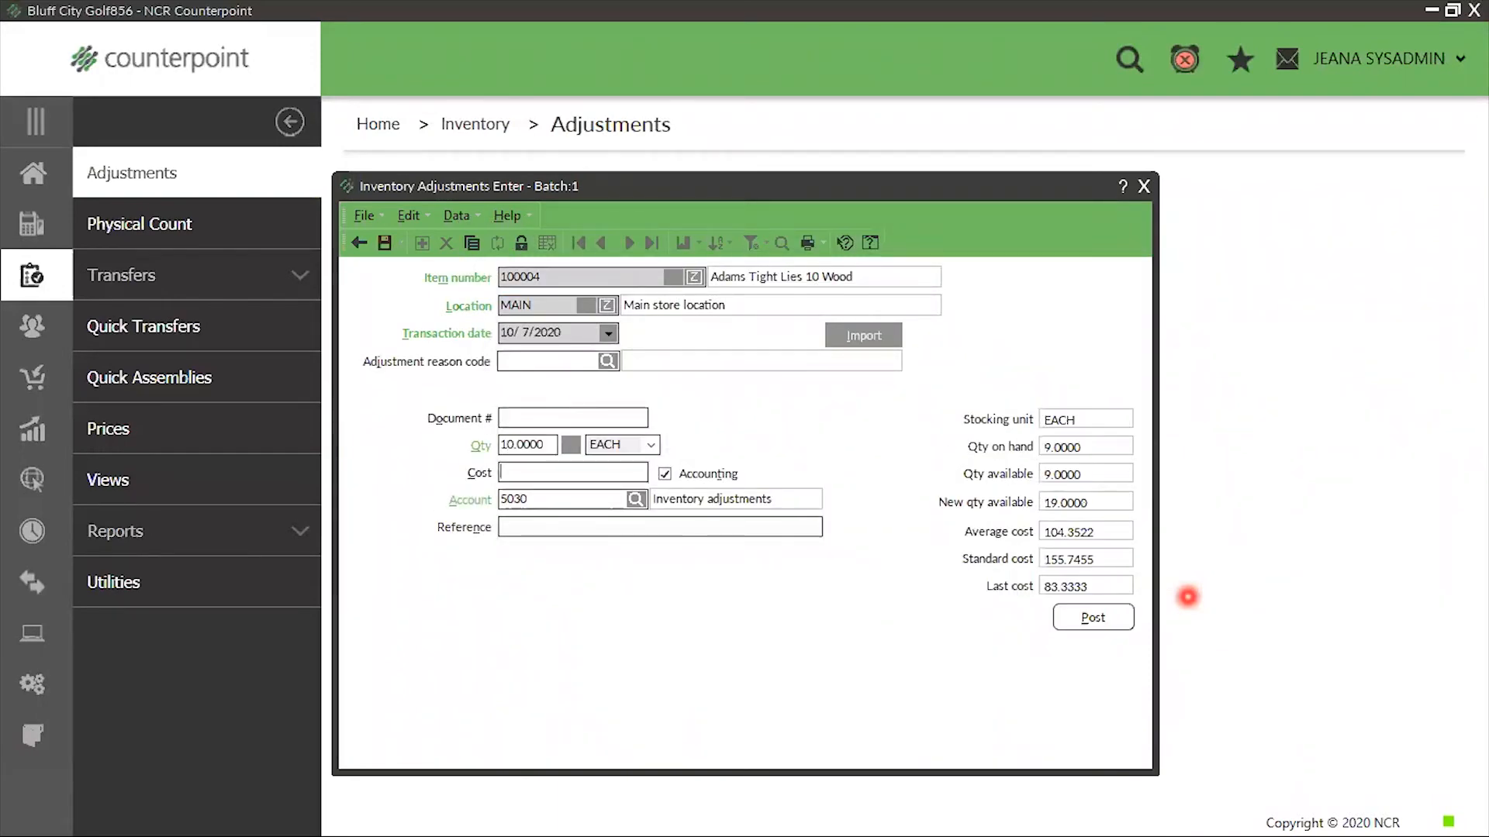
left_click(384, 242)
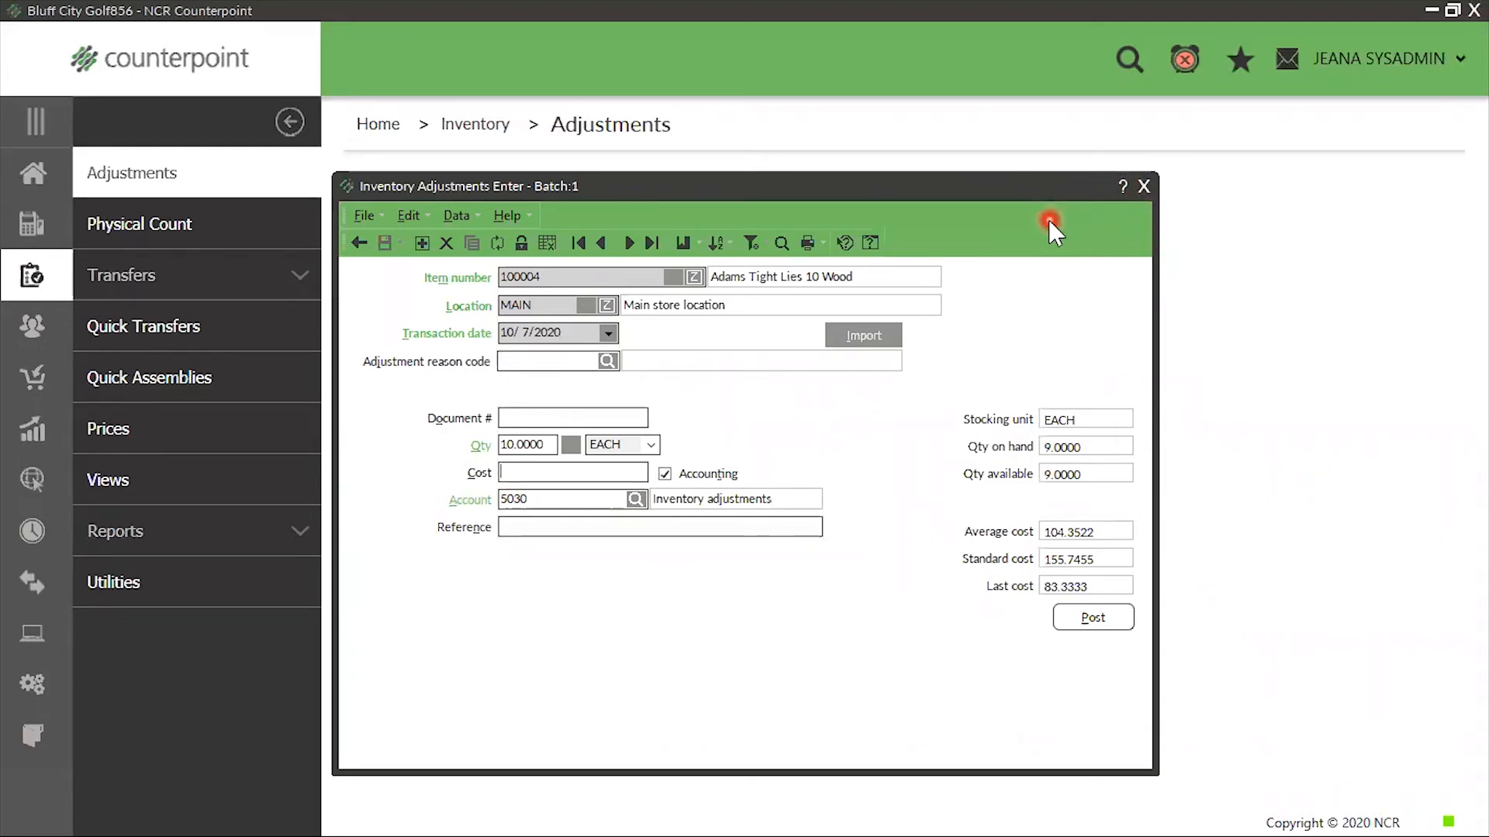
key("Escape")
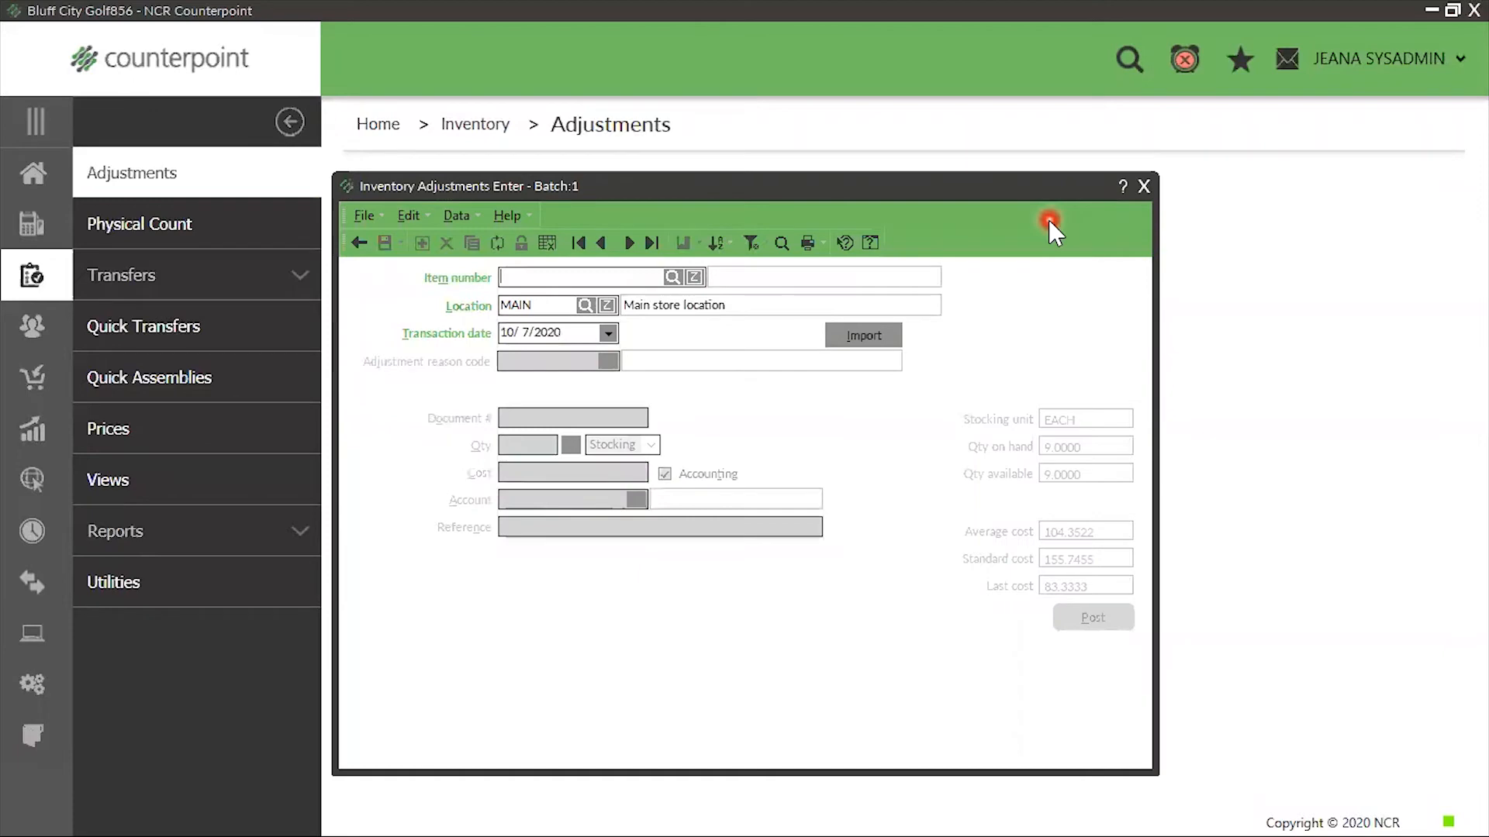
key("Escape")
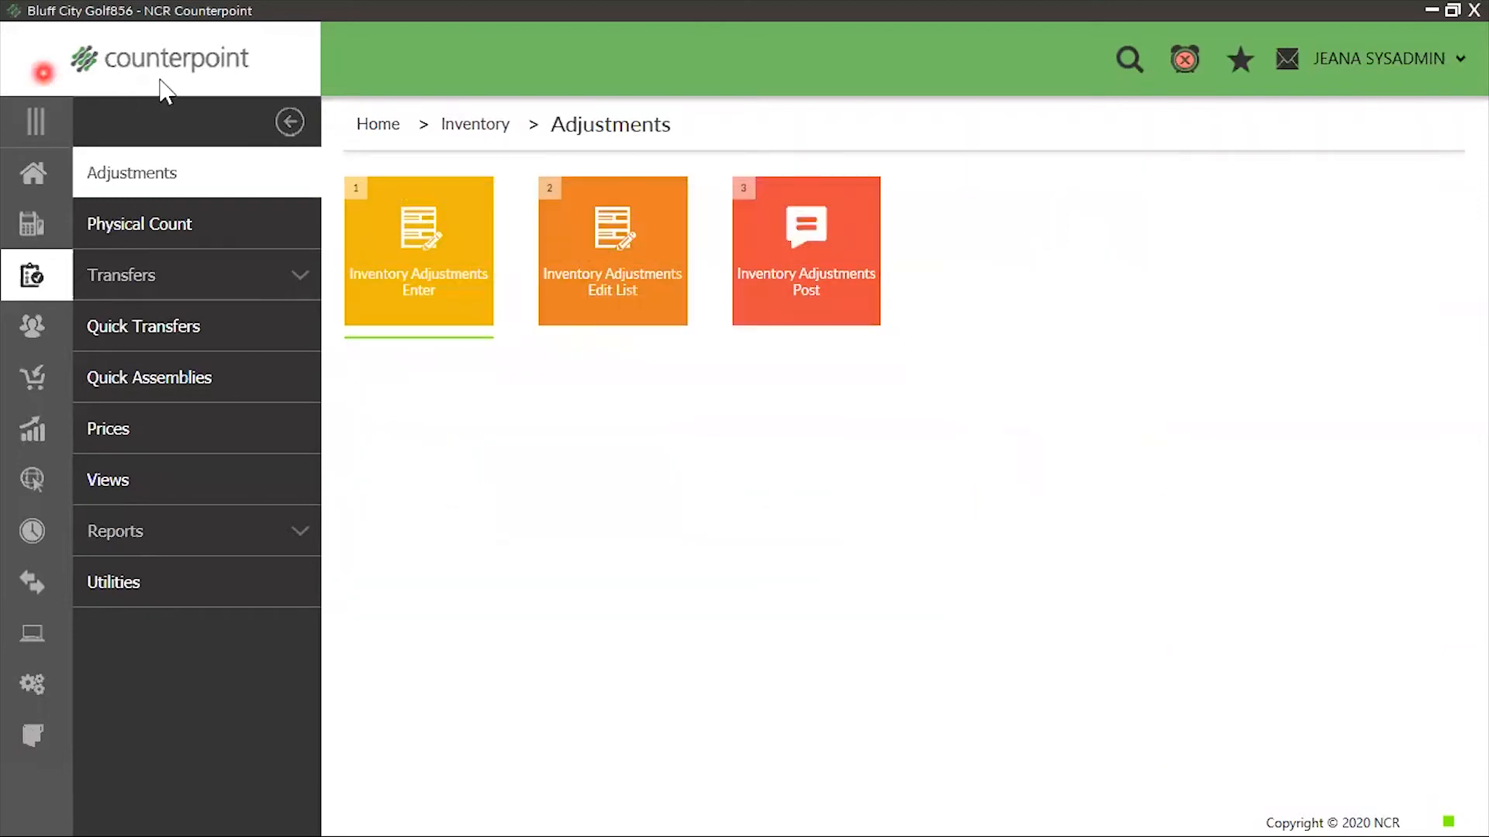
Open the Menu Codes favorite from Home, load the SYSADMIN menu code, and open its Menu Editor
left_click(37, 179)
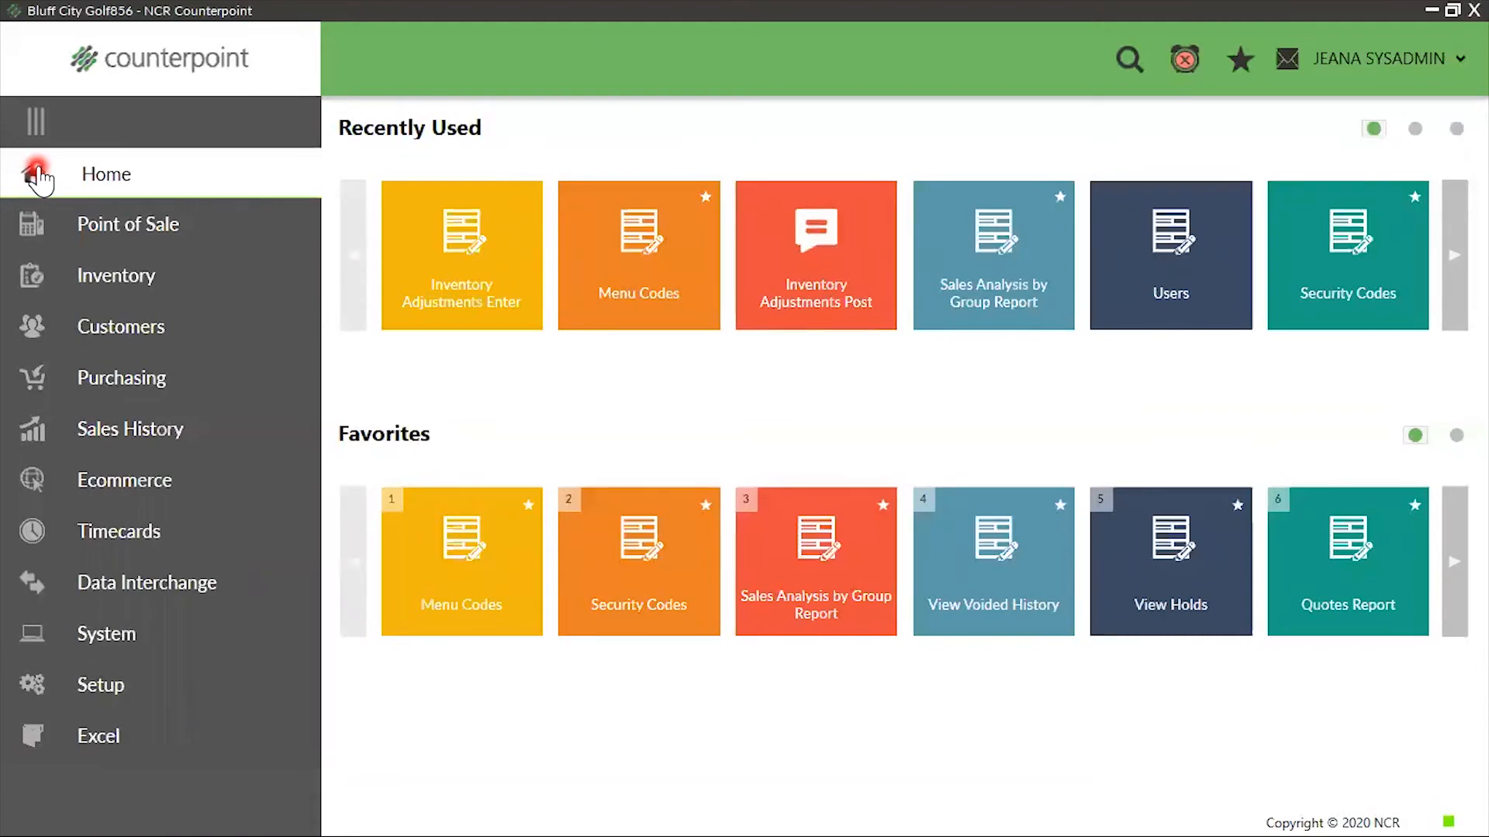
left_click(442, 528)
left_click(585, 449)
left_click(674, 422)
left_click(551, 442)
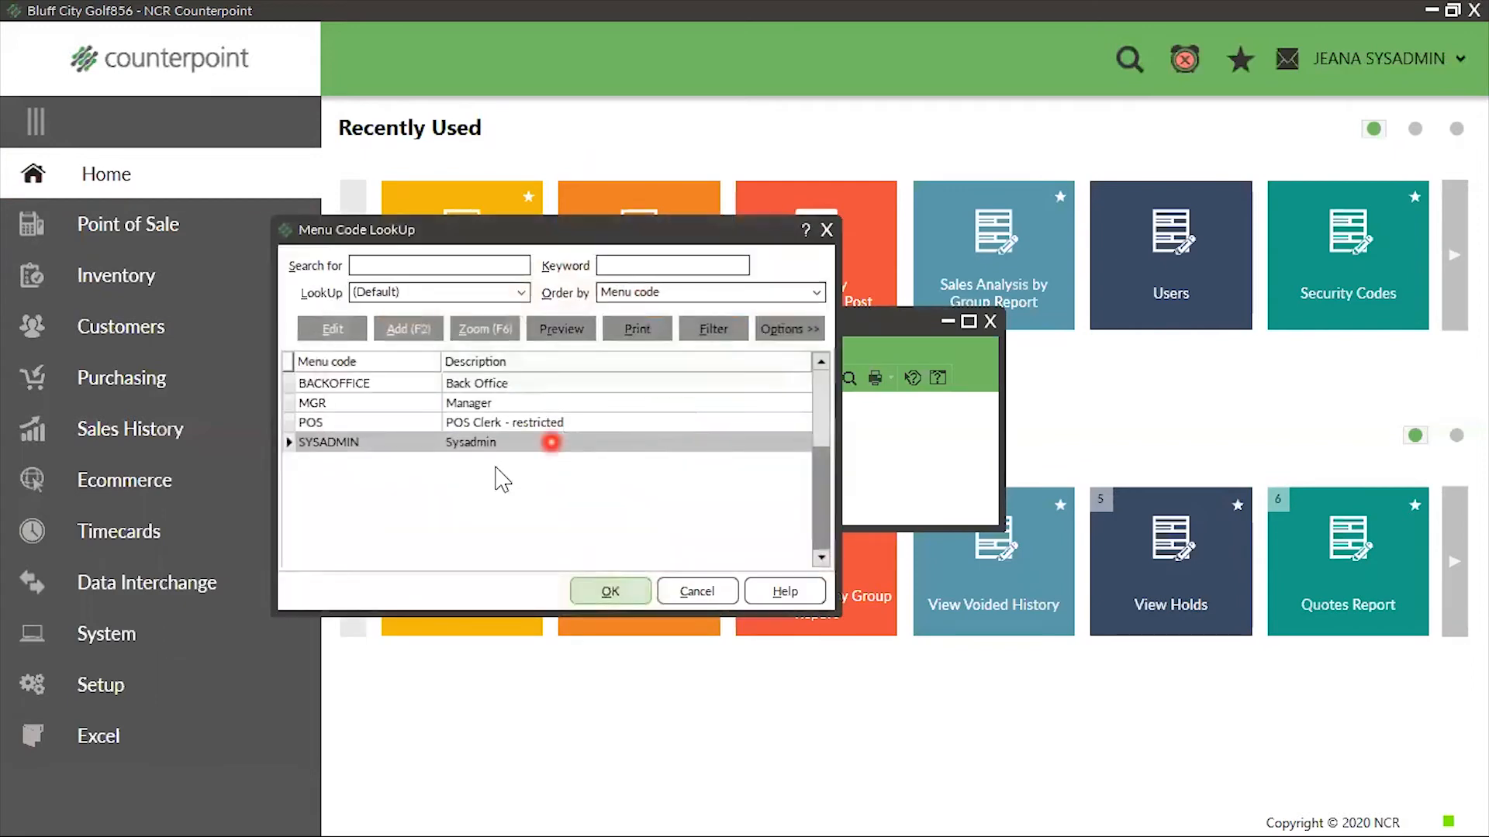
left_click(606, 596)
left_click(671, 491)
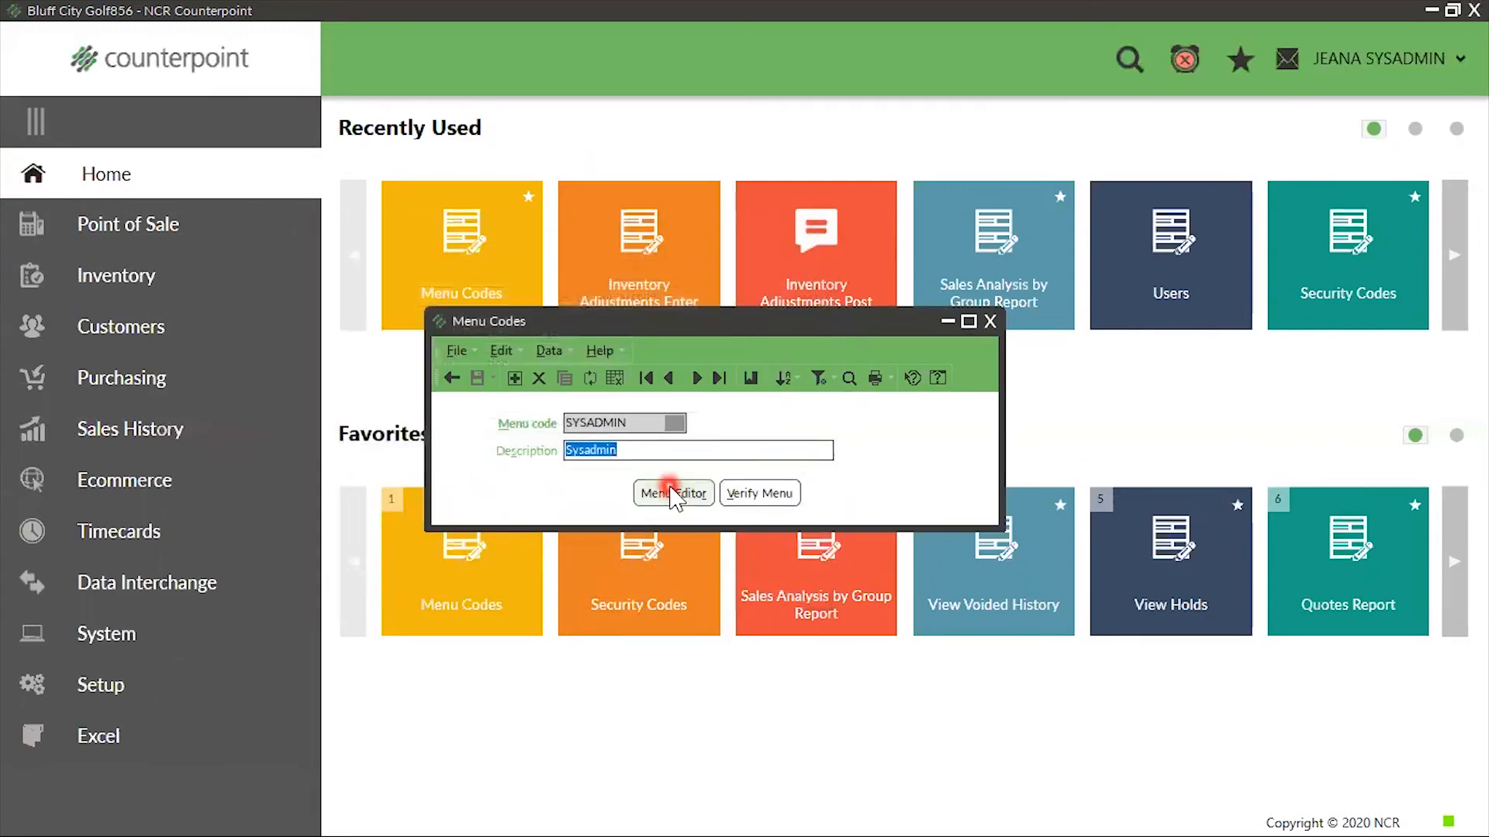
left_click(671, 495)
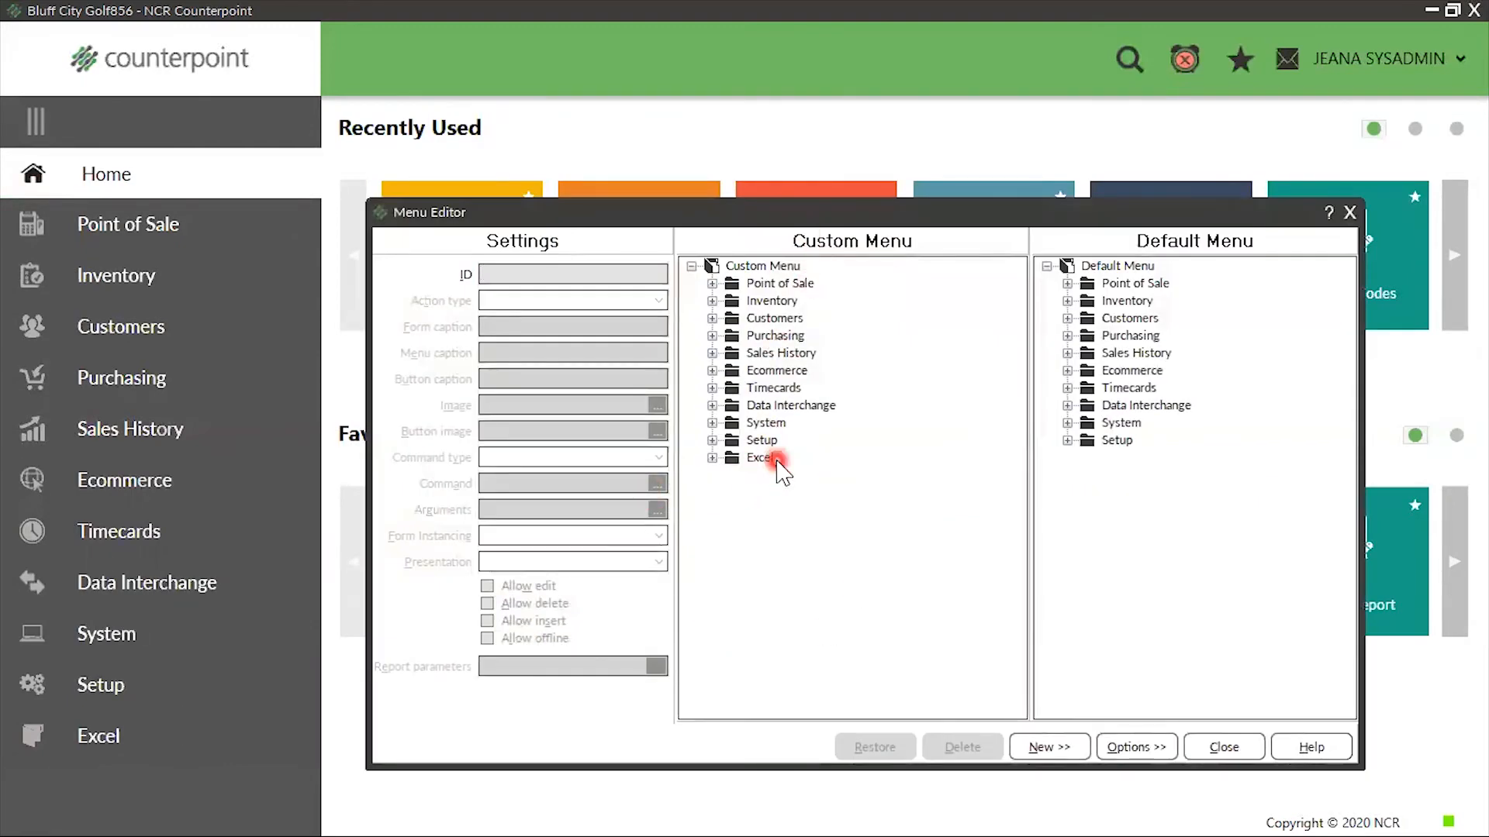
Add a new folder to the root of the custom menu, with Excel 2 as its menu and button captions
left_click(768, 267)
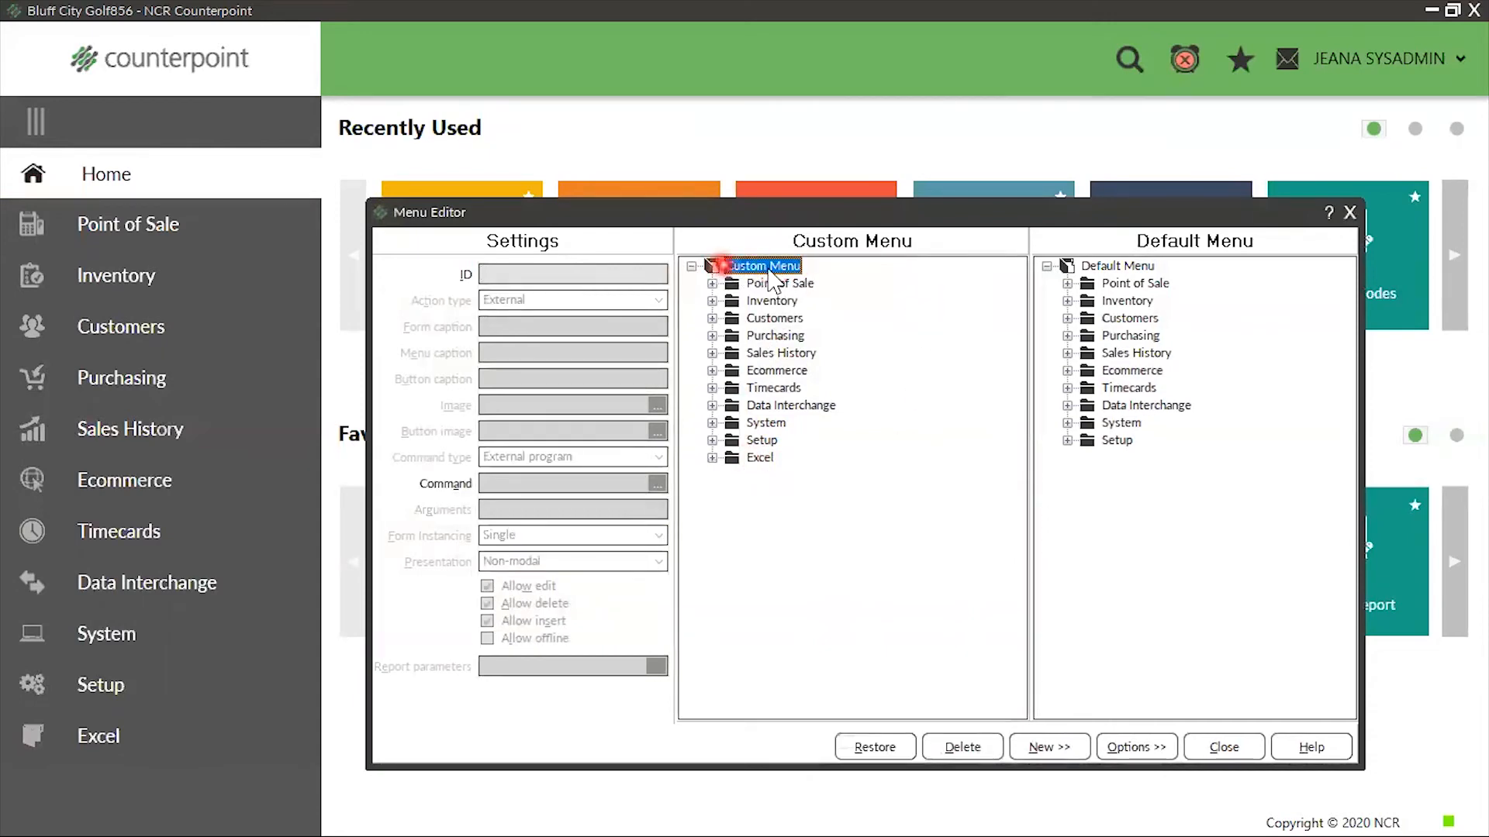
left_click(1062, 738)
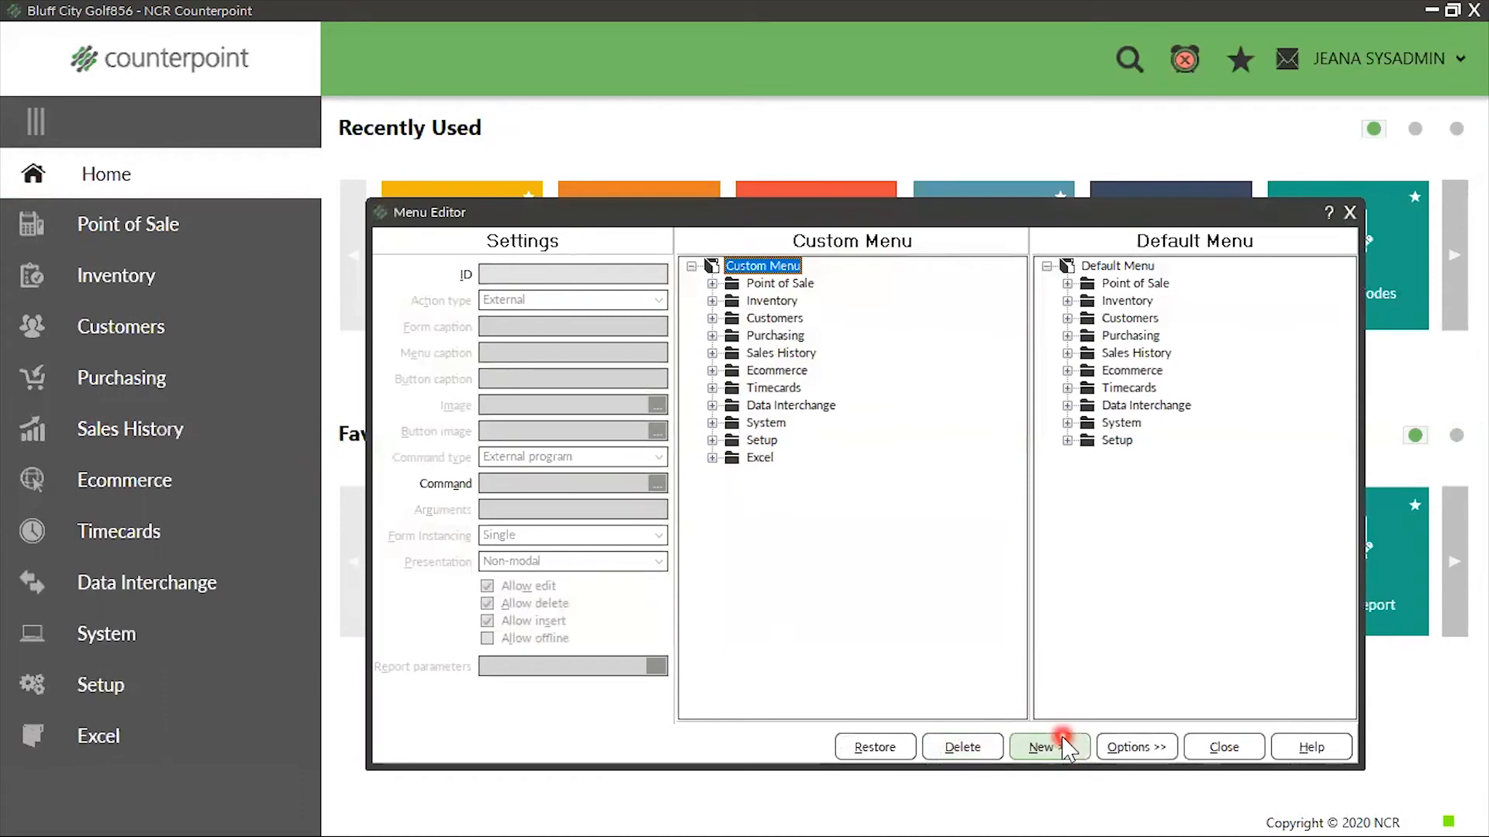
left_click(1060, 796)
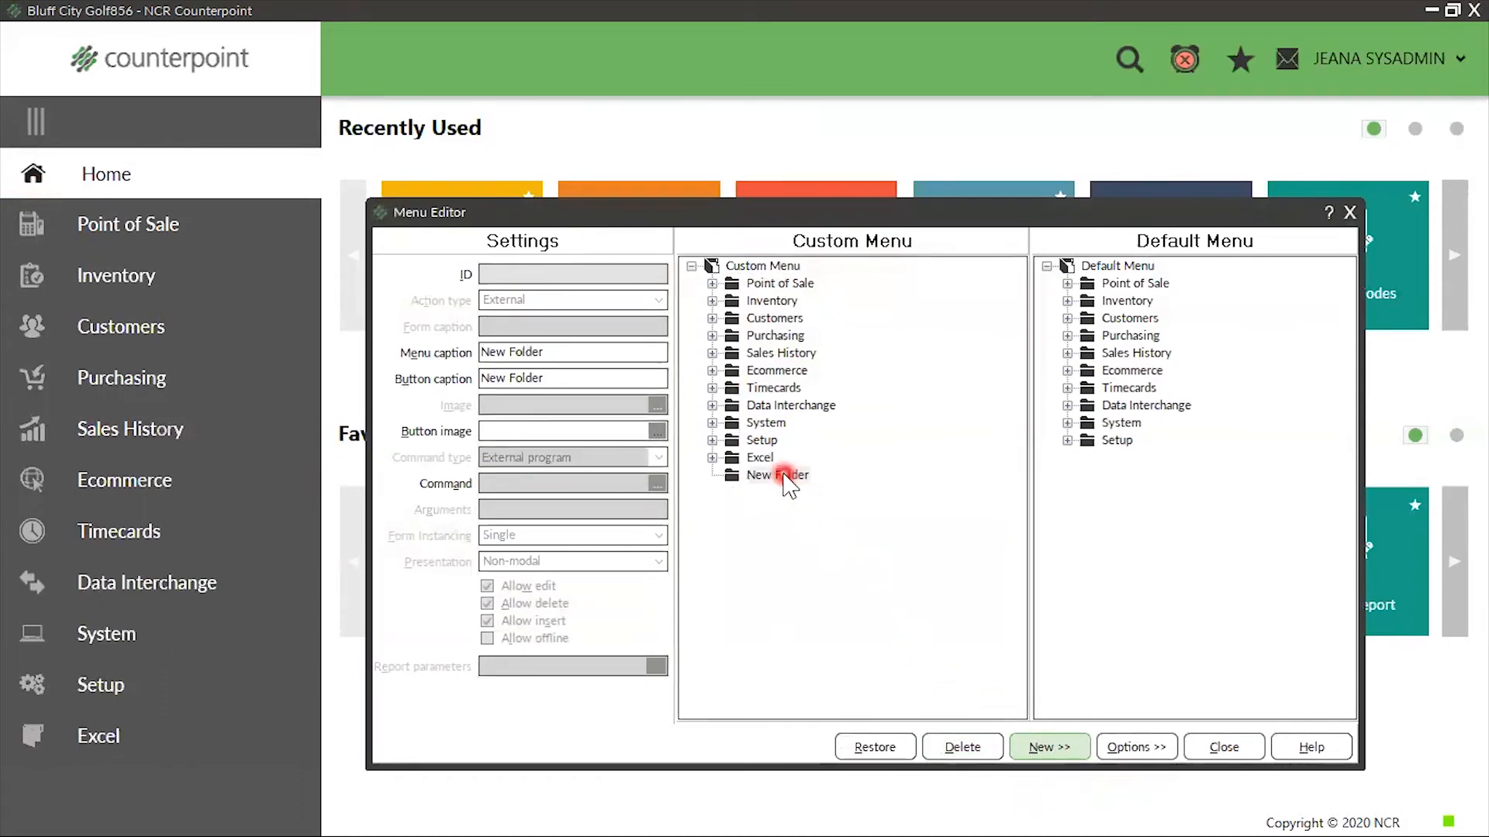
left_click(788, 479)
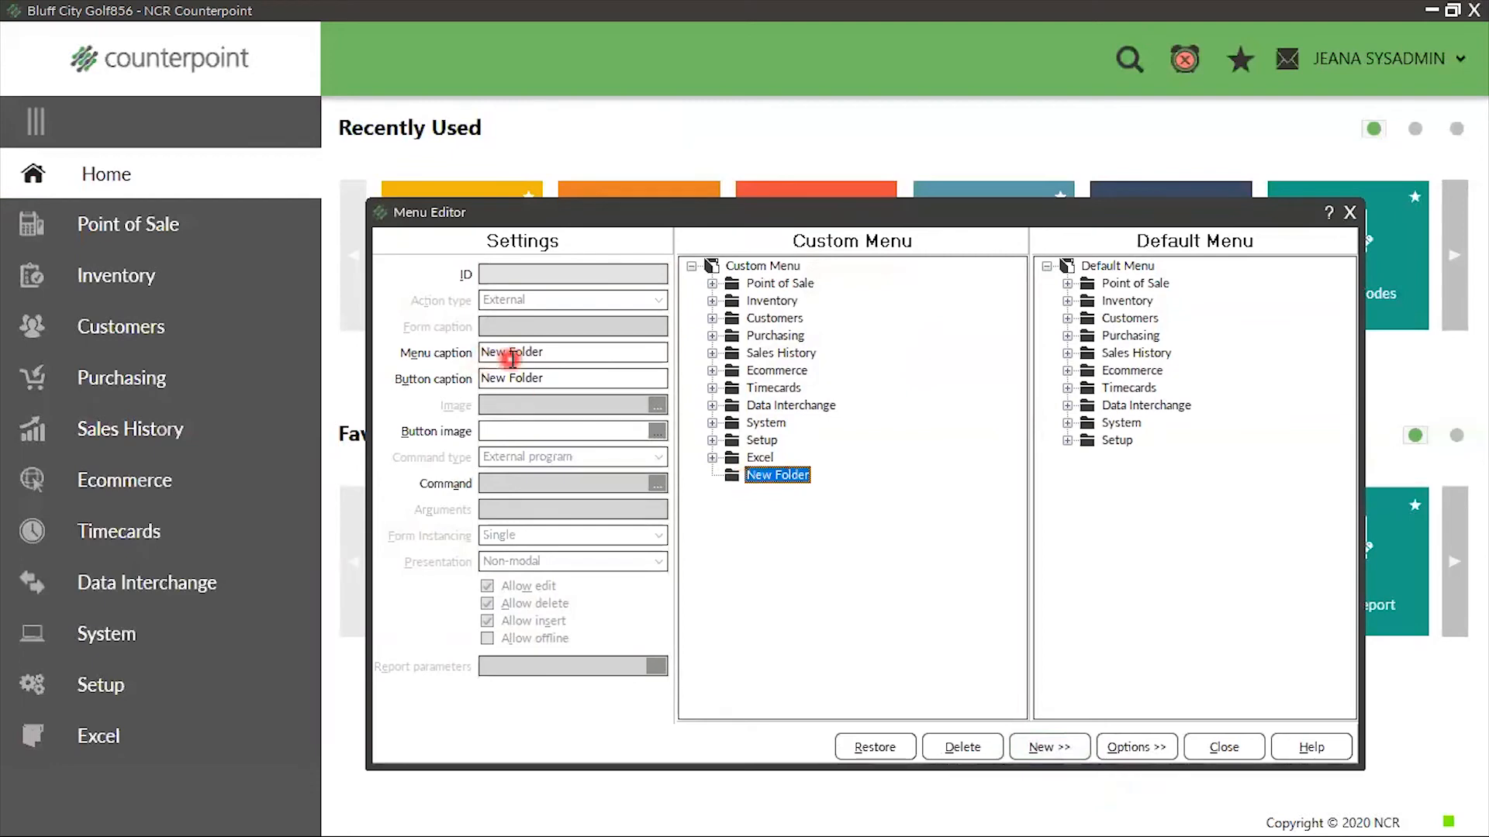
mouse_move(552, 352)
left_mouse_down()
mouse_move(1, 372)
mouse_move(35, 342)
left_mouse_up()
type("Excel 2")
key("Tab")
type("Ex")
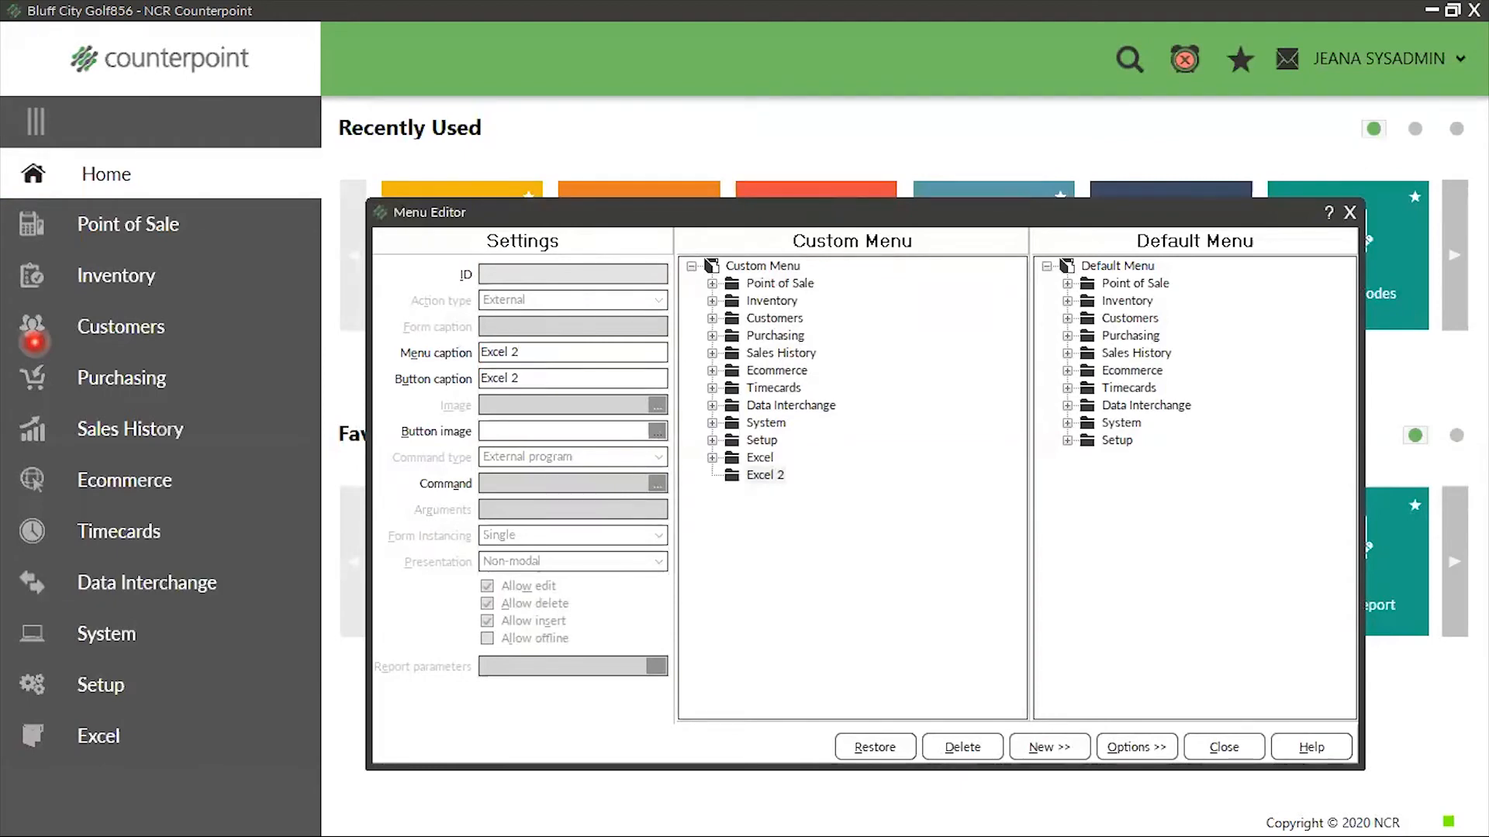
Add a new item with ID EXCEL2 inside the Excel 2 folder, captioned Excel 2
left_click(735, 481)
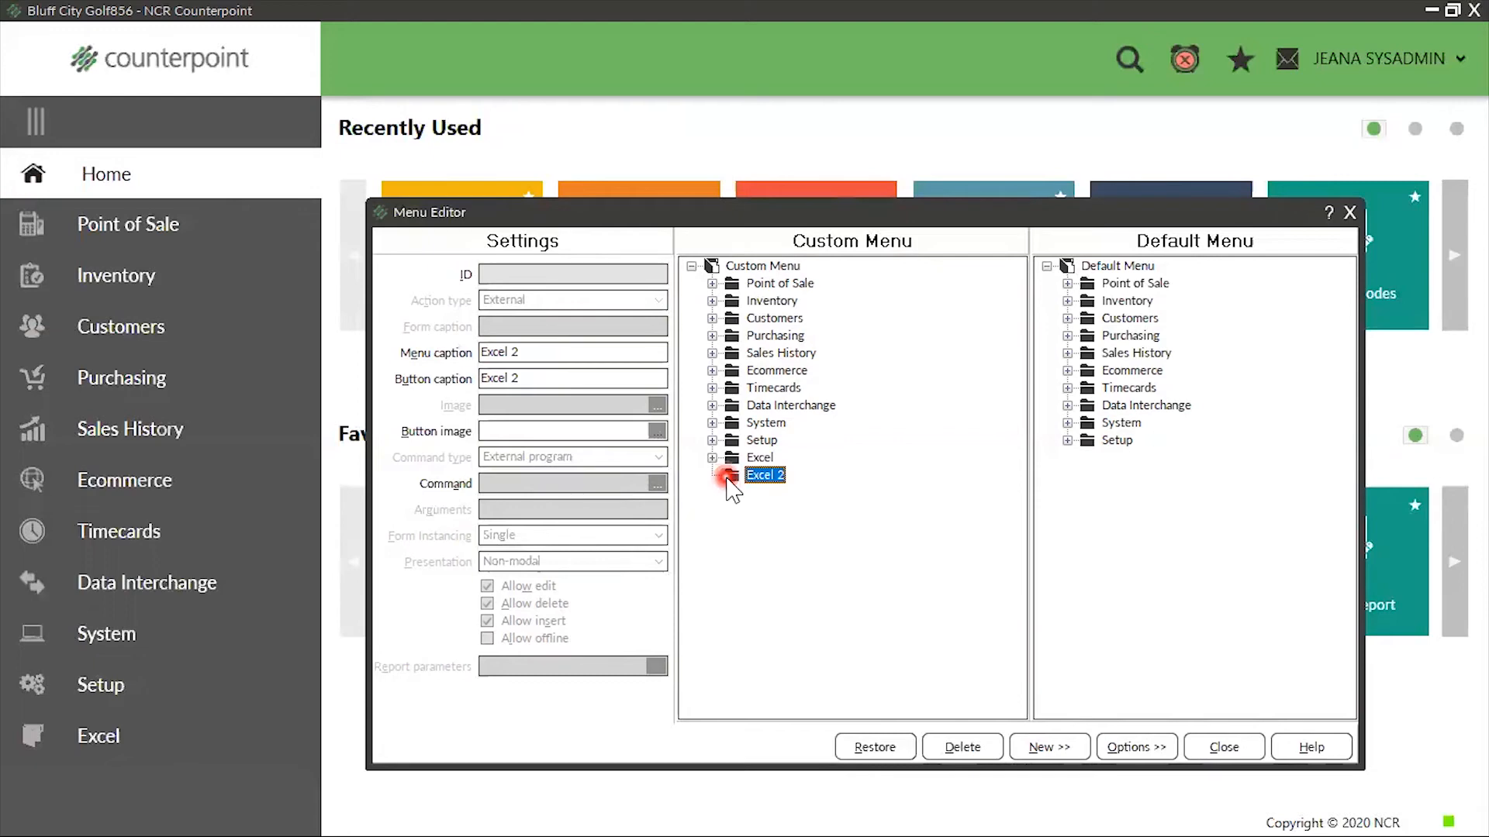
left_click(1048, 748)
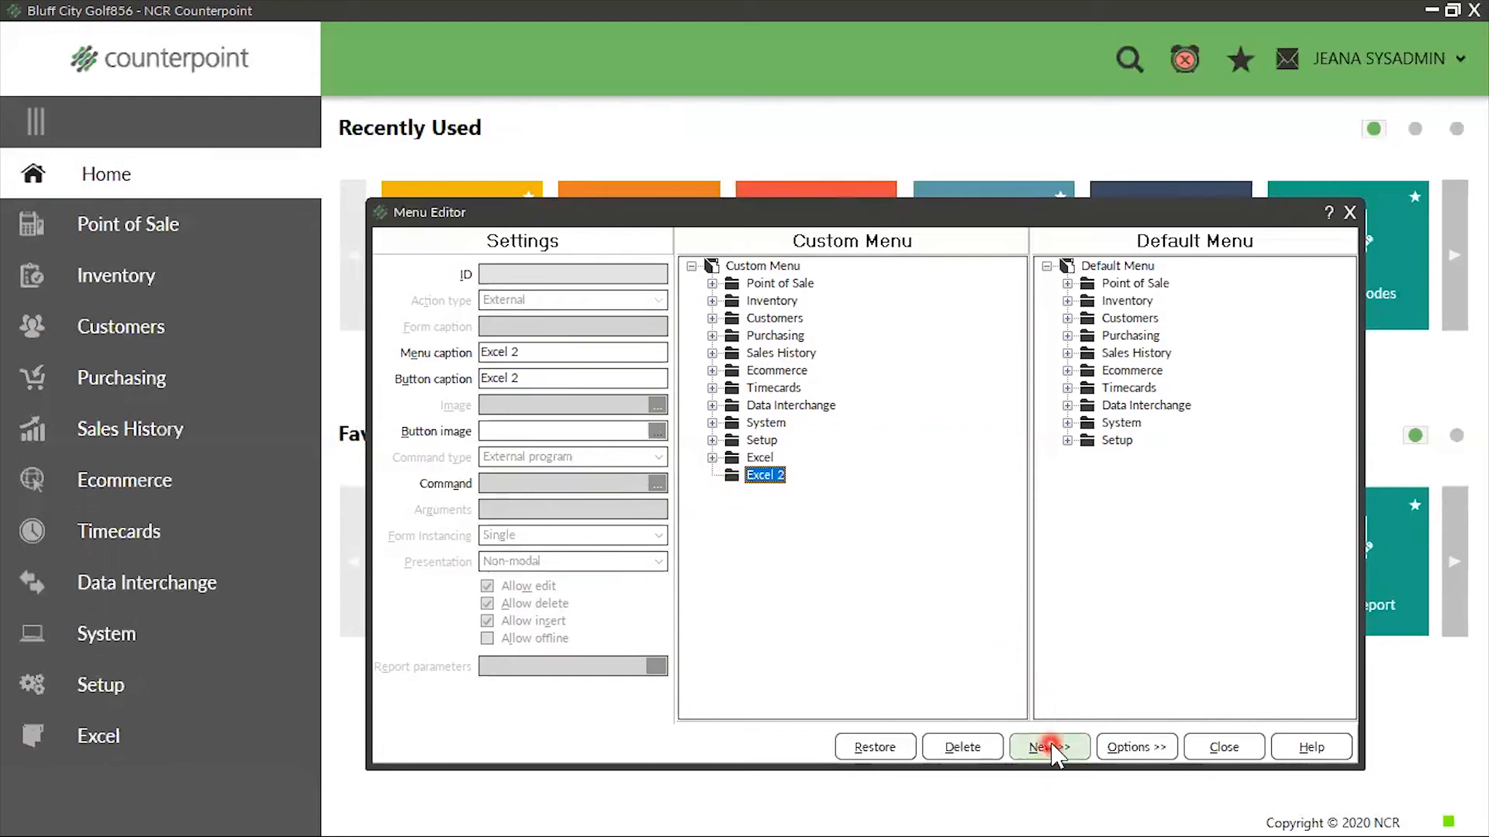
left_click(1070, 778)
type("Excel 2")
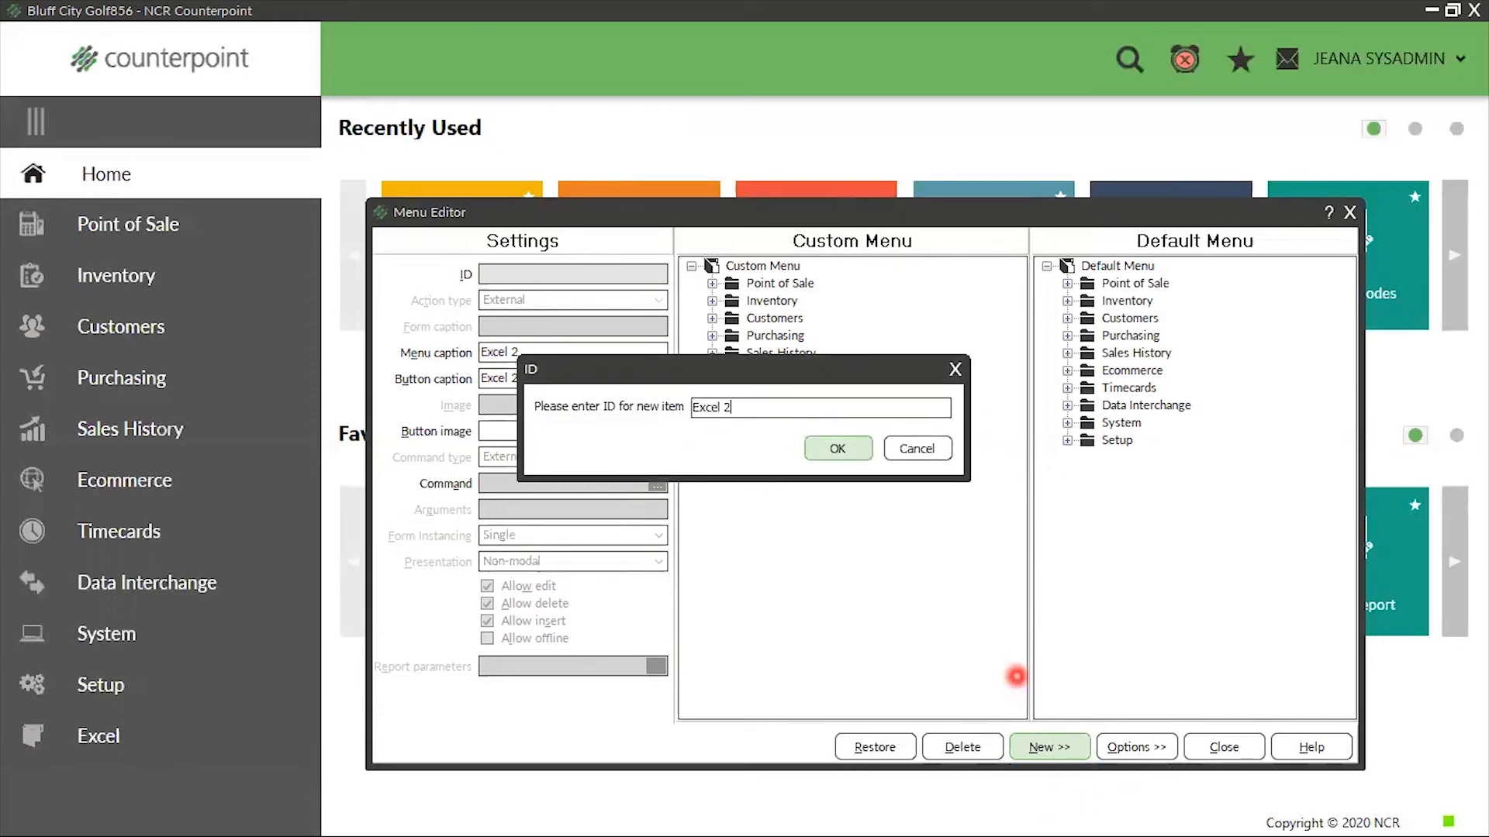
left_click(834, 450)
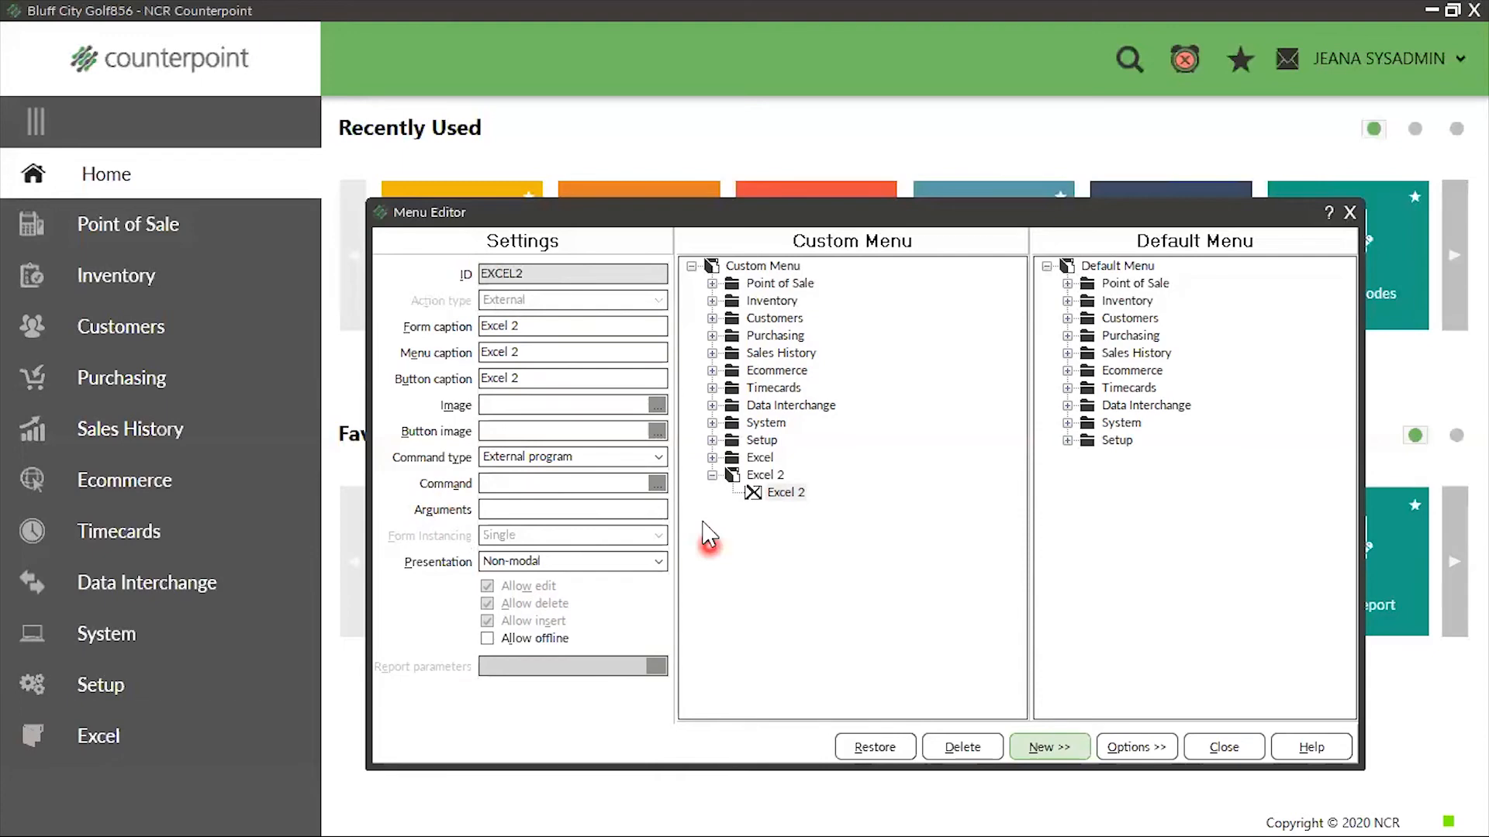
Set the Excel 2 item's command to EXCEL.EXE from C:\Program Files\Microsoft Office\Office15
left_click(656, 484)
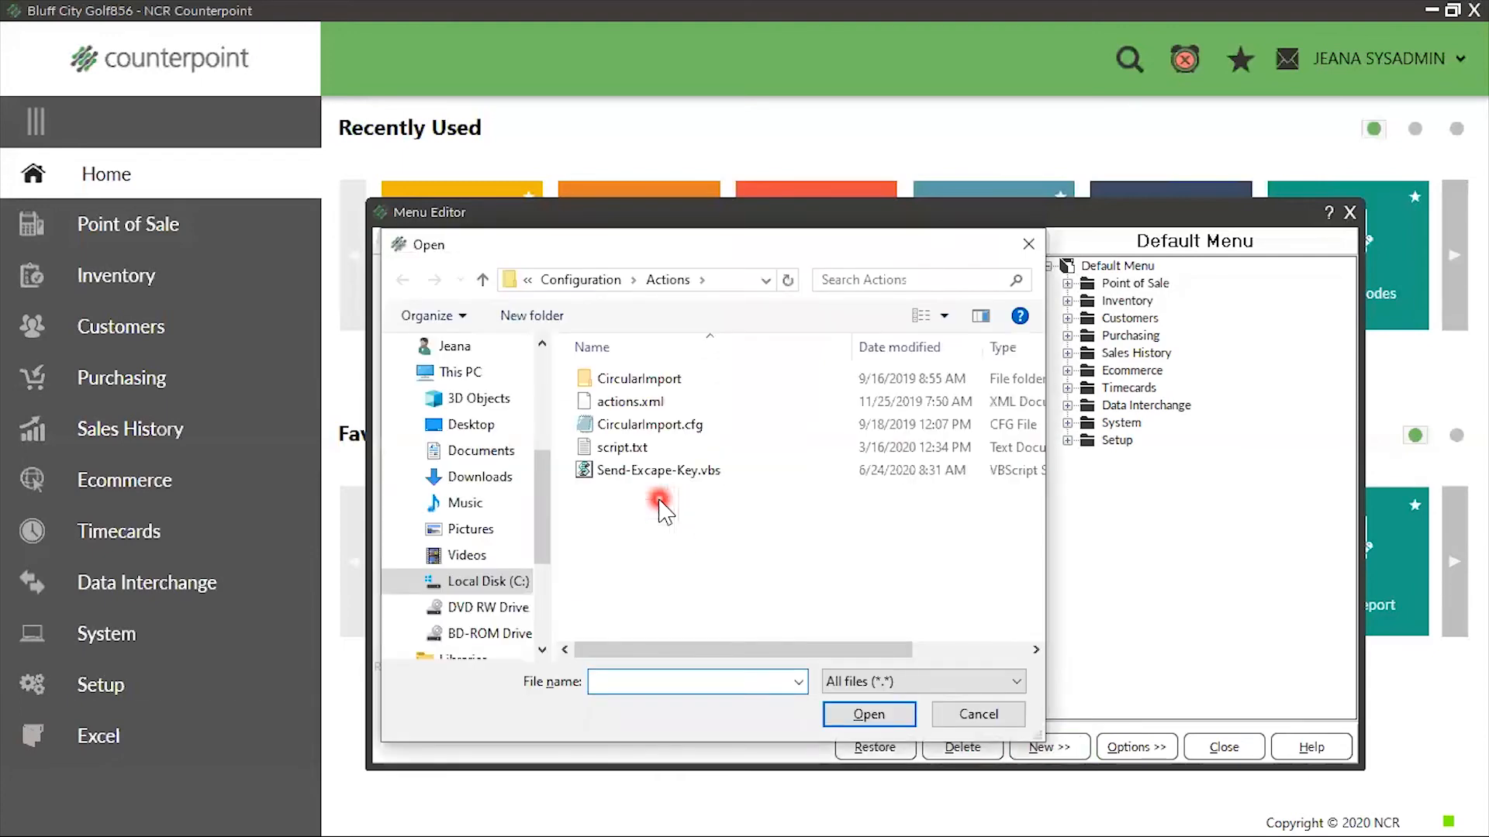
left_click(476, 581)
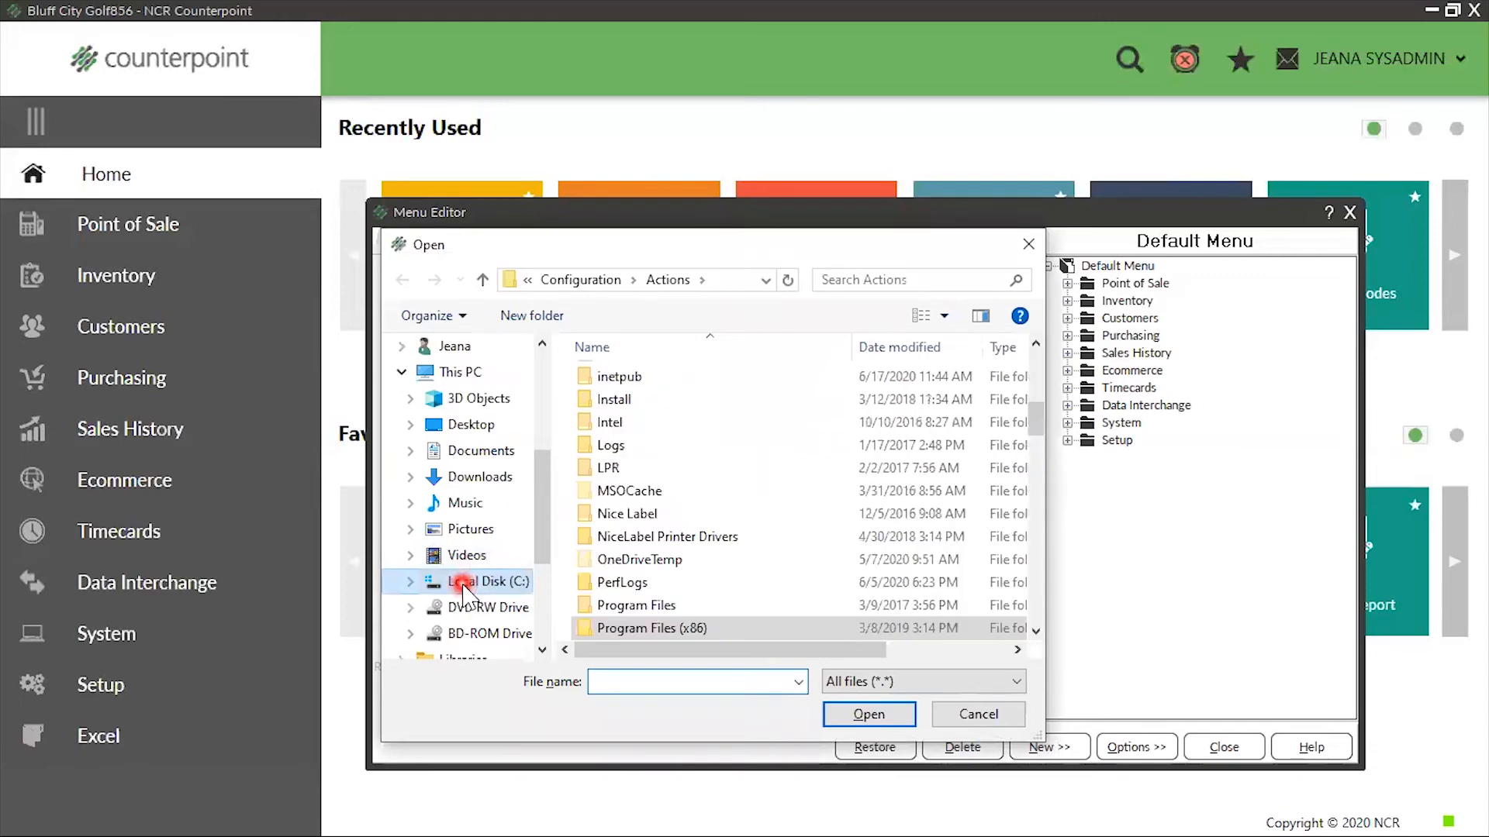
left_click(652, 605)
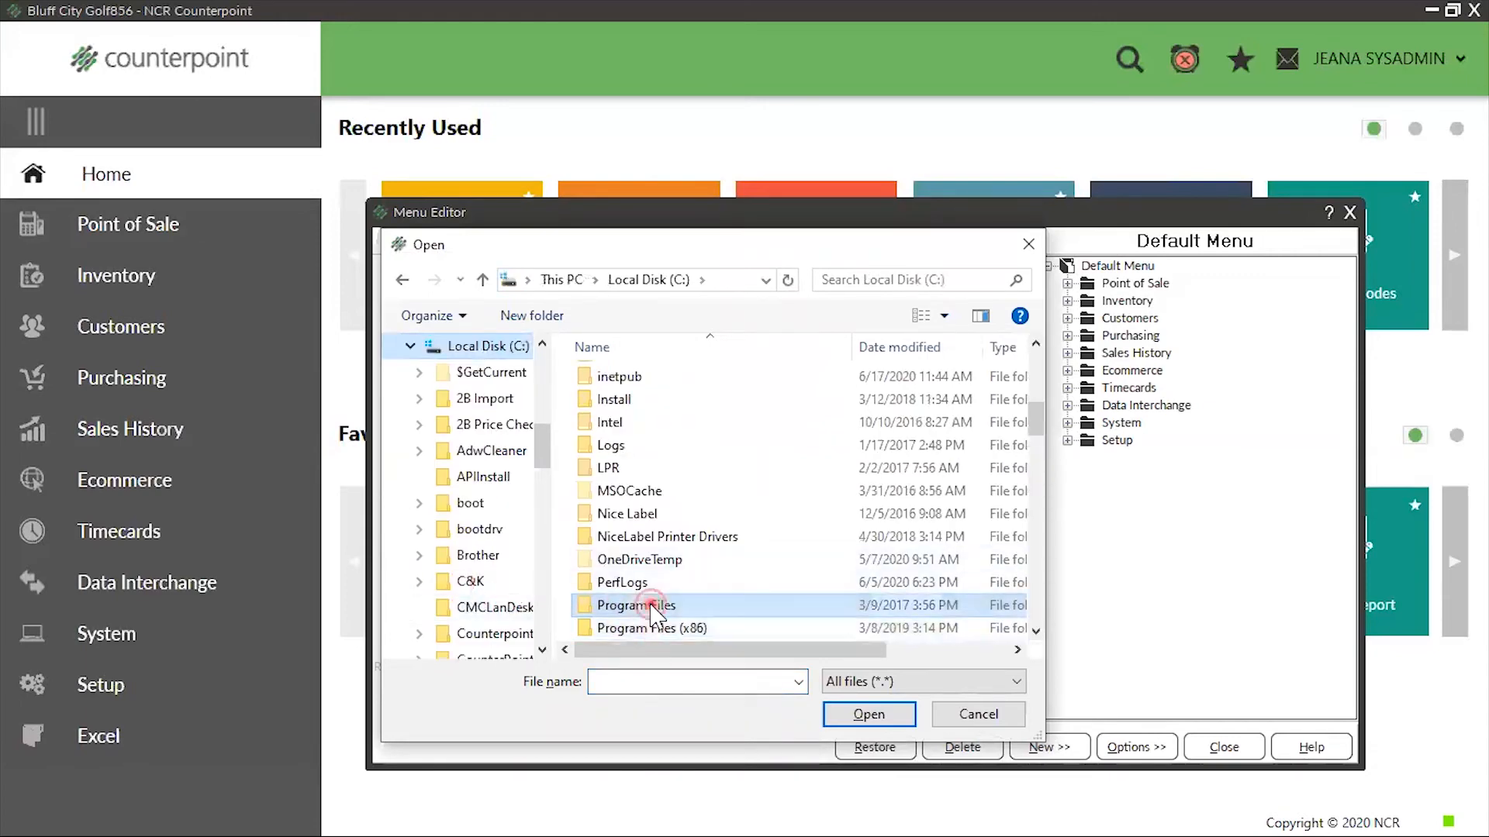
double_click(651, 606)
scroll(690, 566, "down", 3)
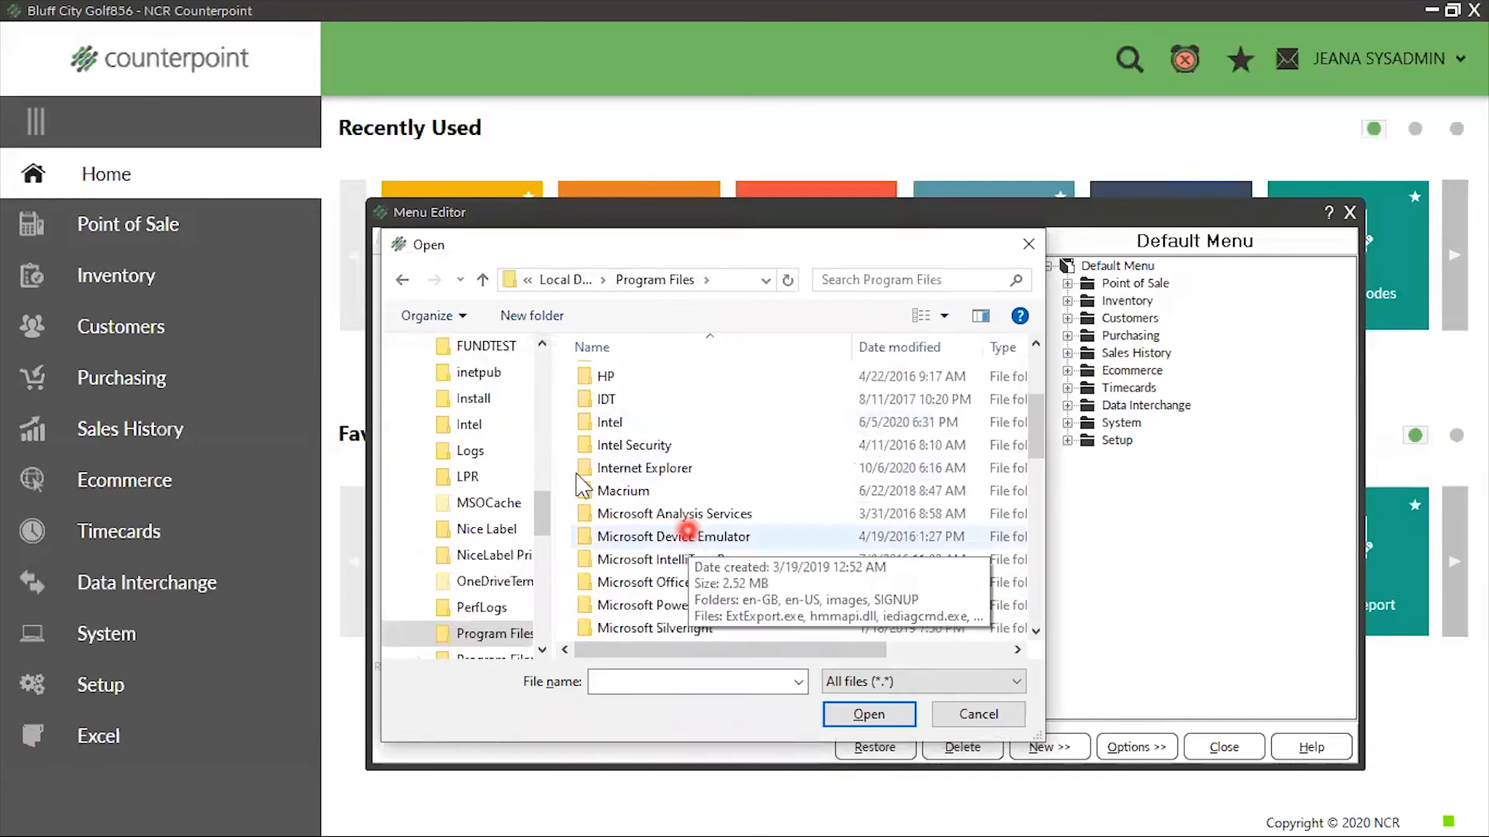
double_click(671, 584)
double_click(630, 424)
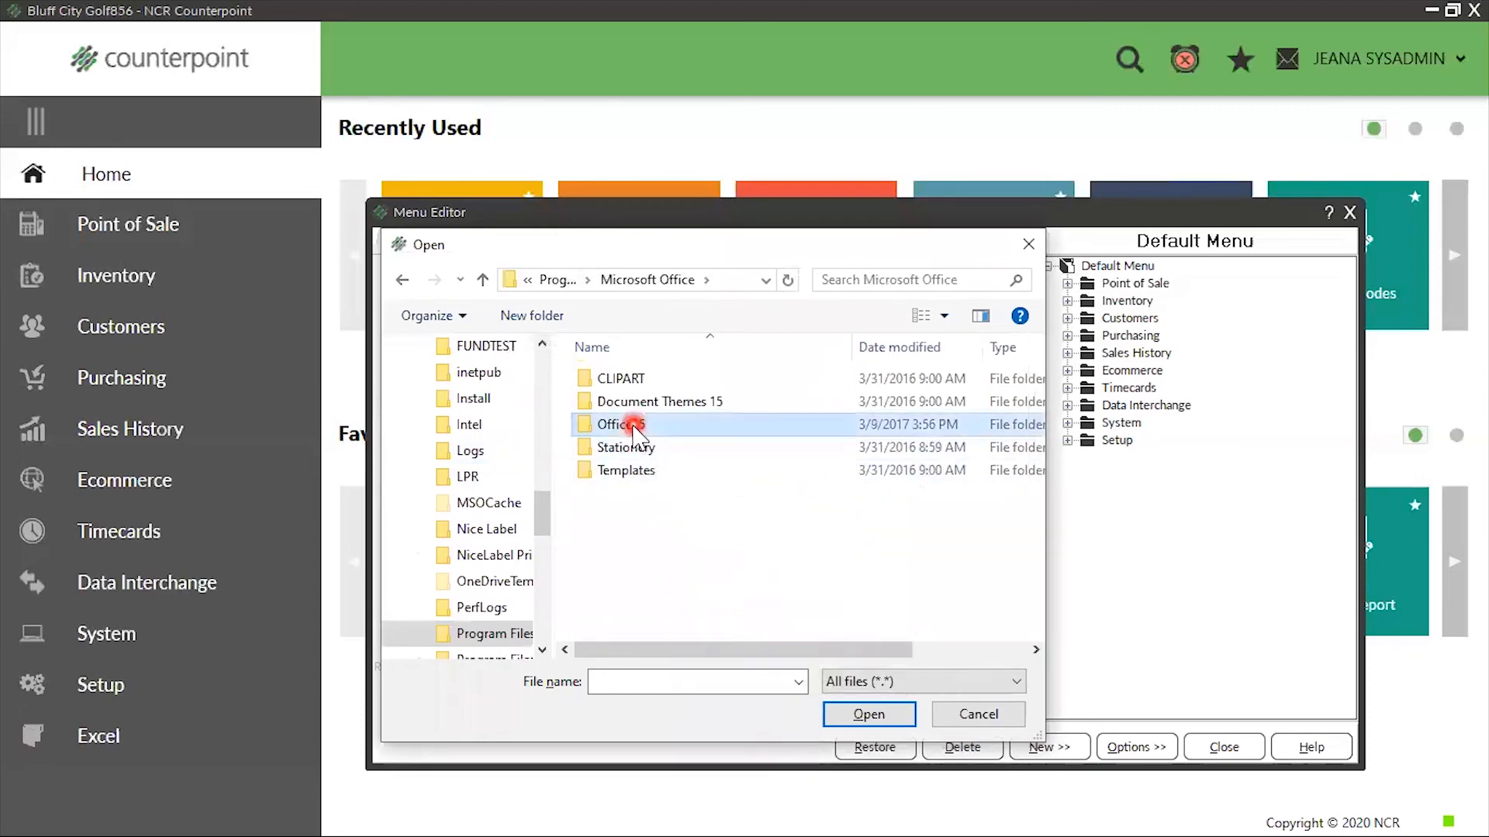
scroll(659, 421, "down", 12)
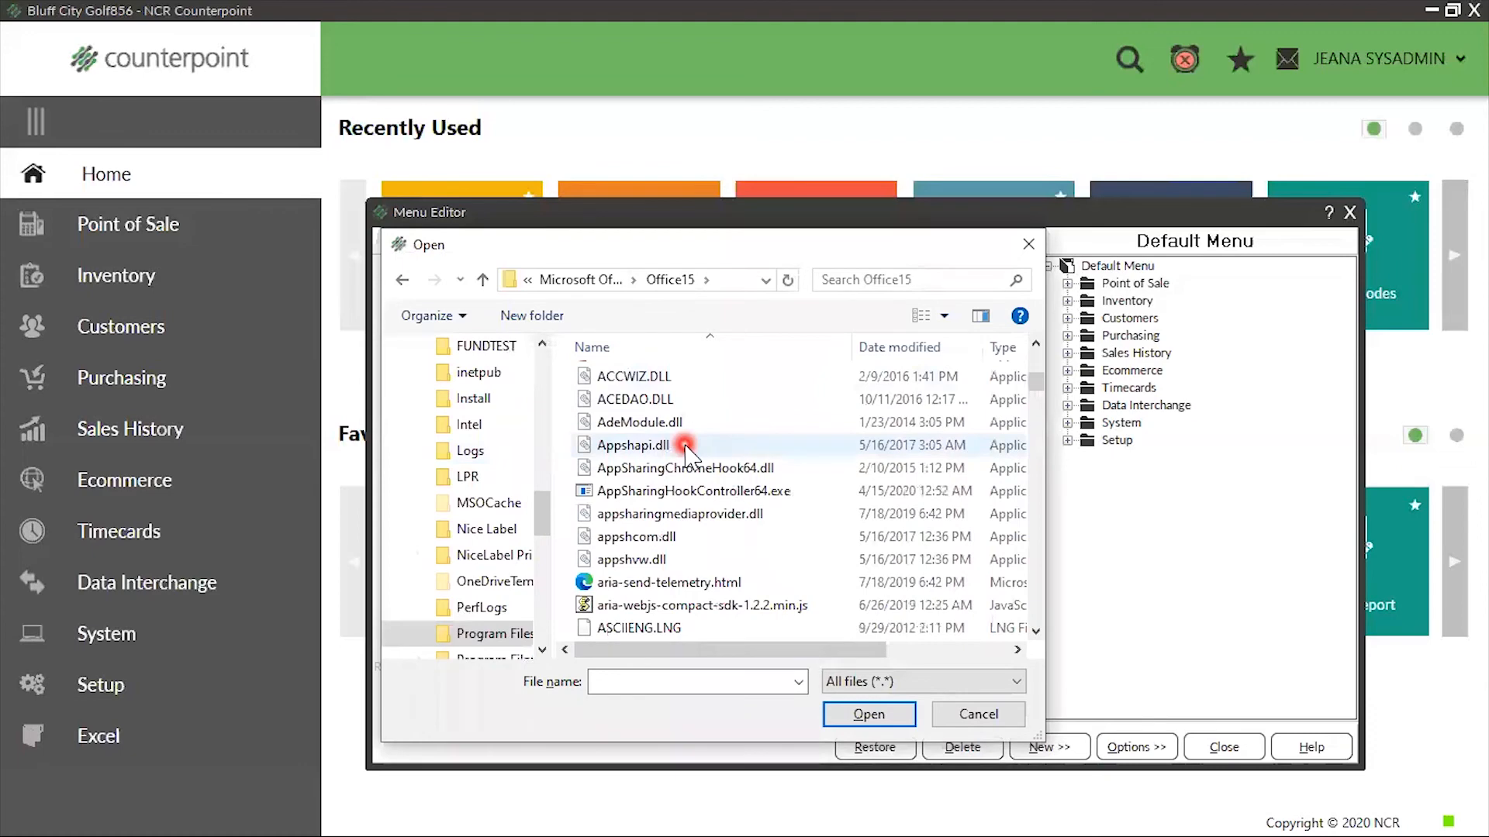
scroll(687, 458, "down", 15)
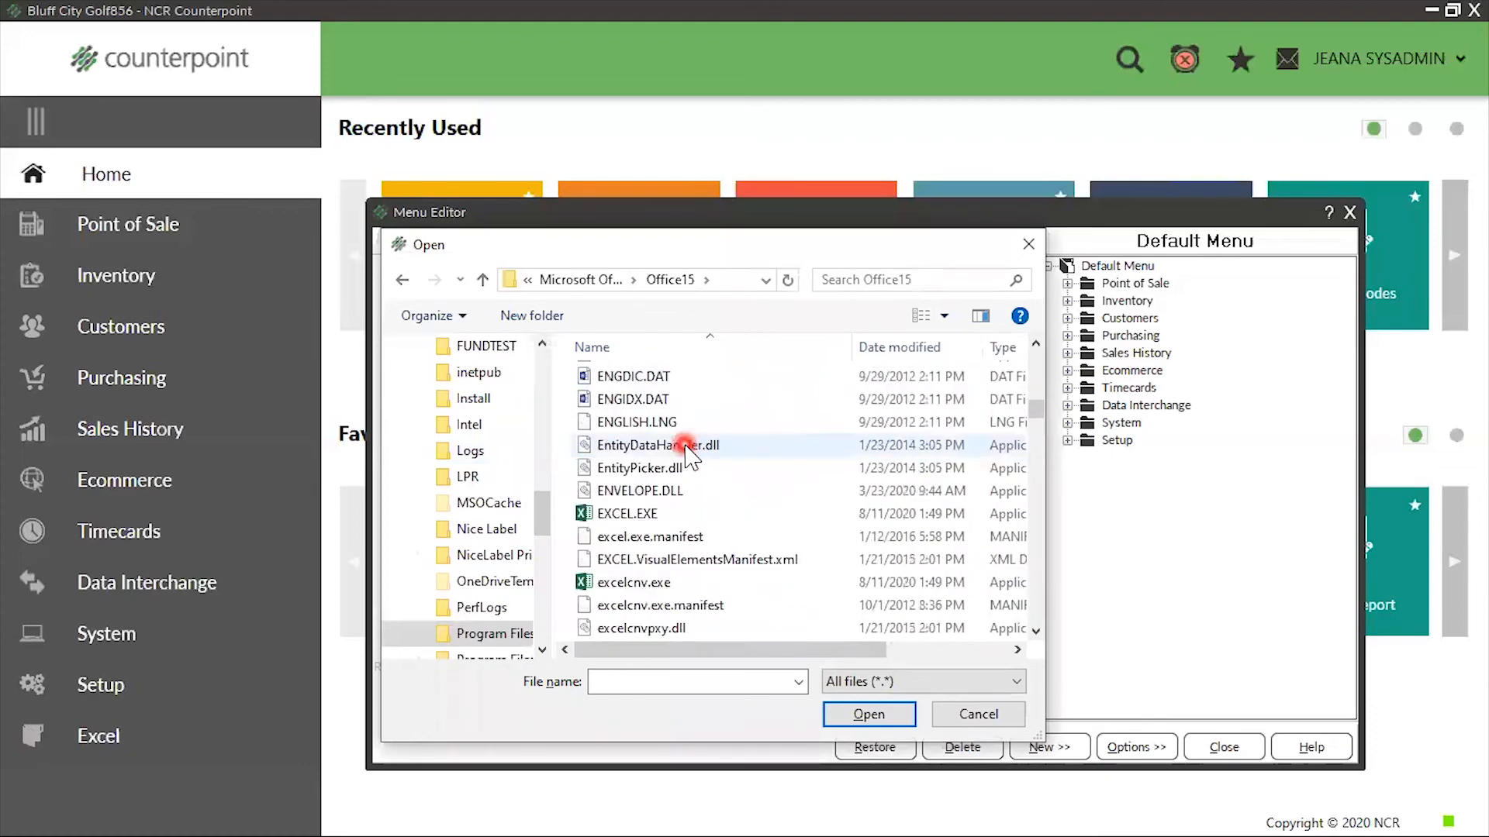
left_click(722, 520)
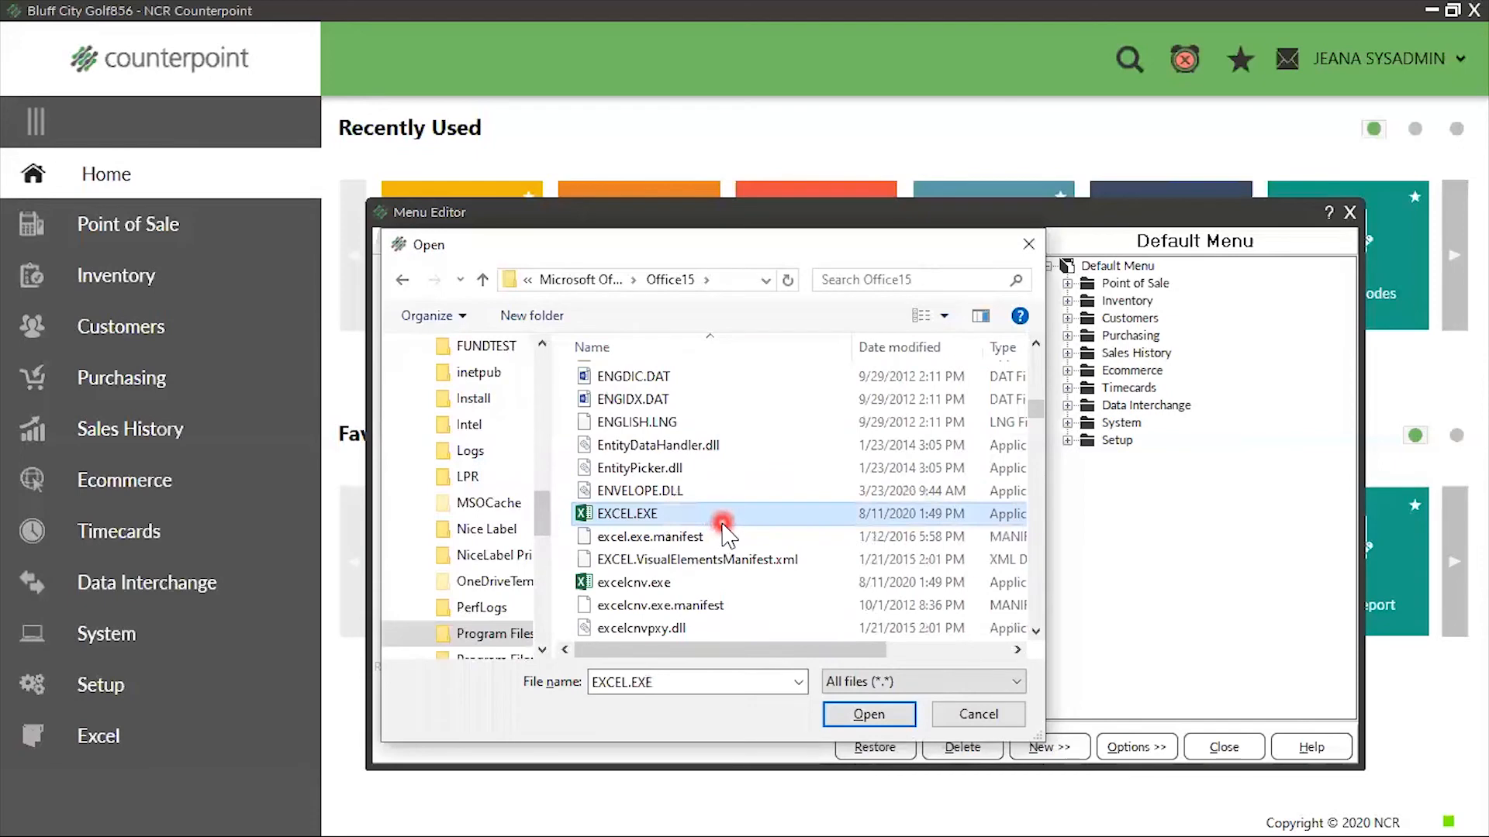
left_click(863, 717)
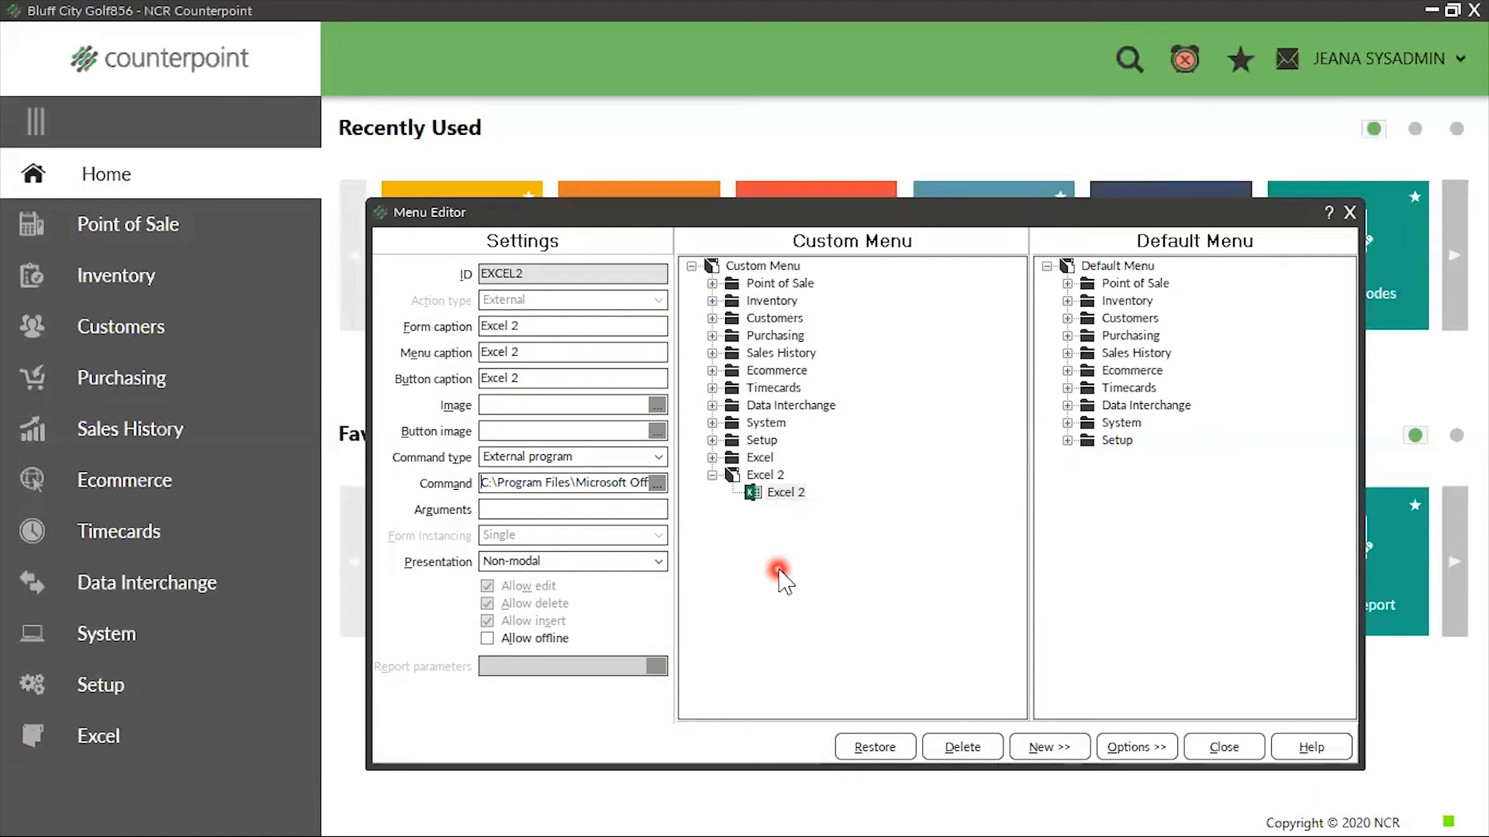
Close the Menu Editor and the Menu Codes form without saving the changes to the SYSADMIN menu code
left_click(1347, 211)
left_click(764, 463)
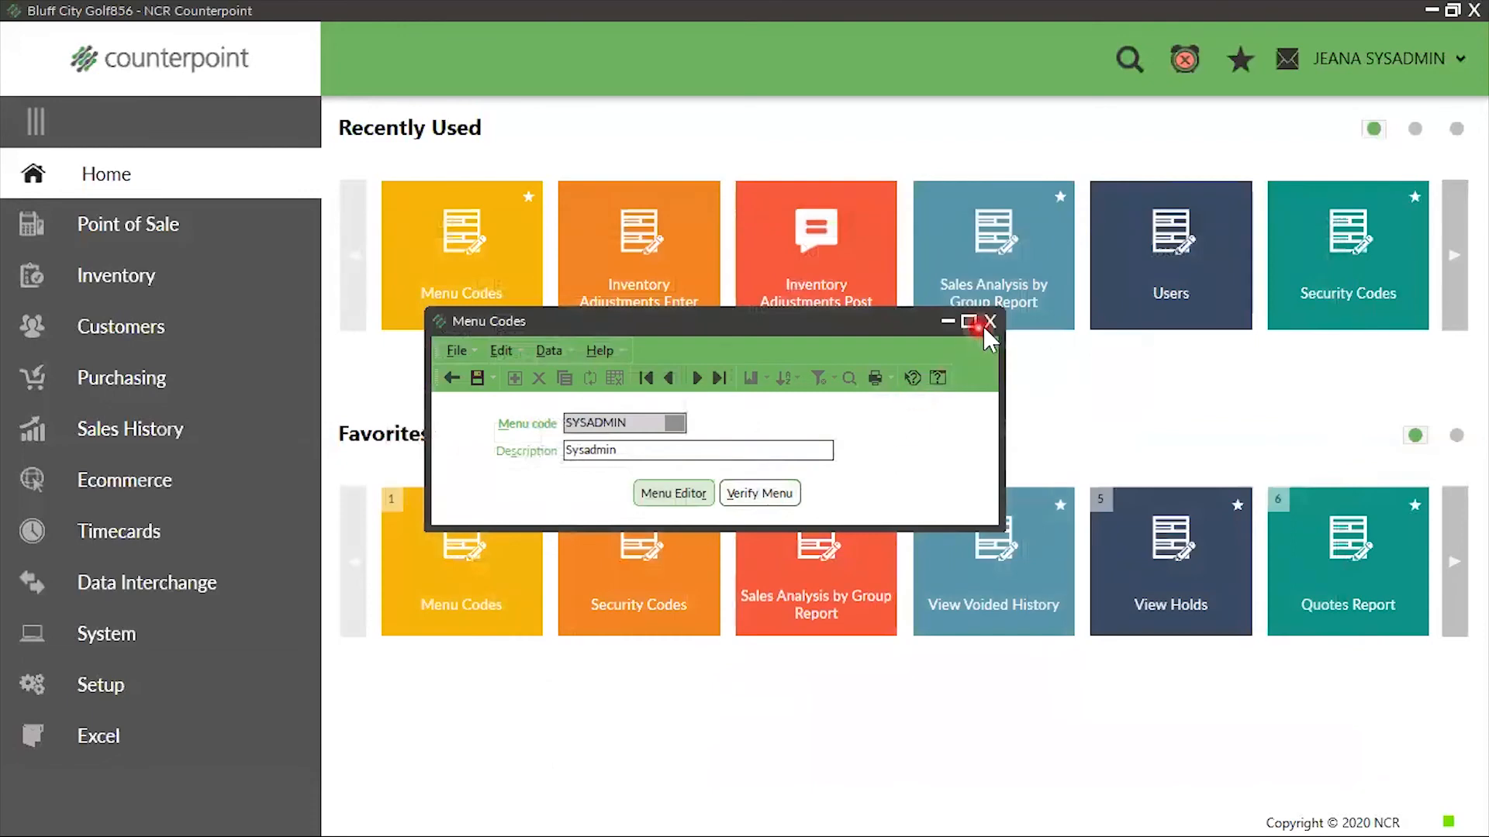
left_click(987, 323)
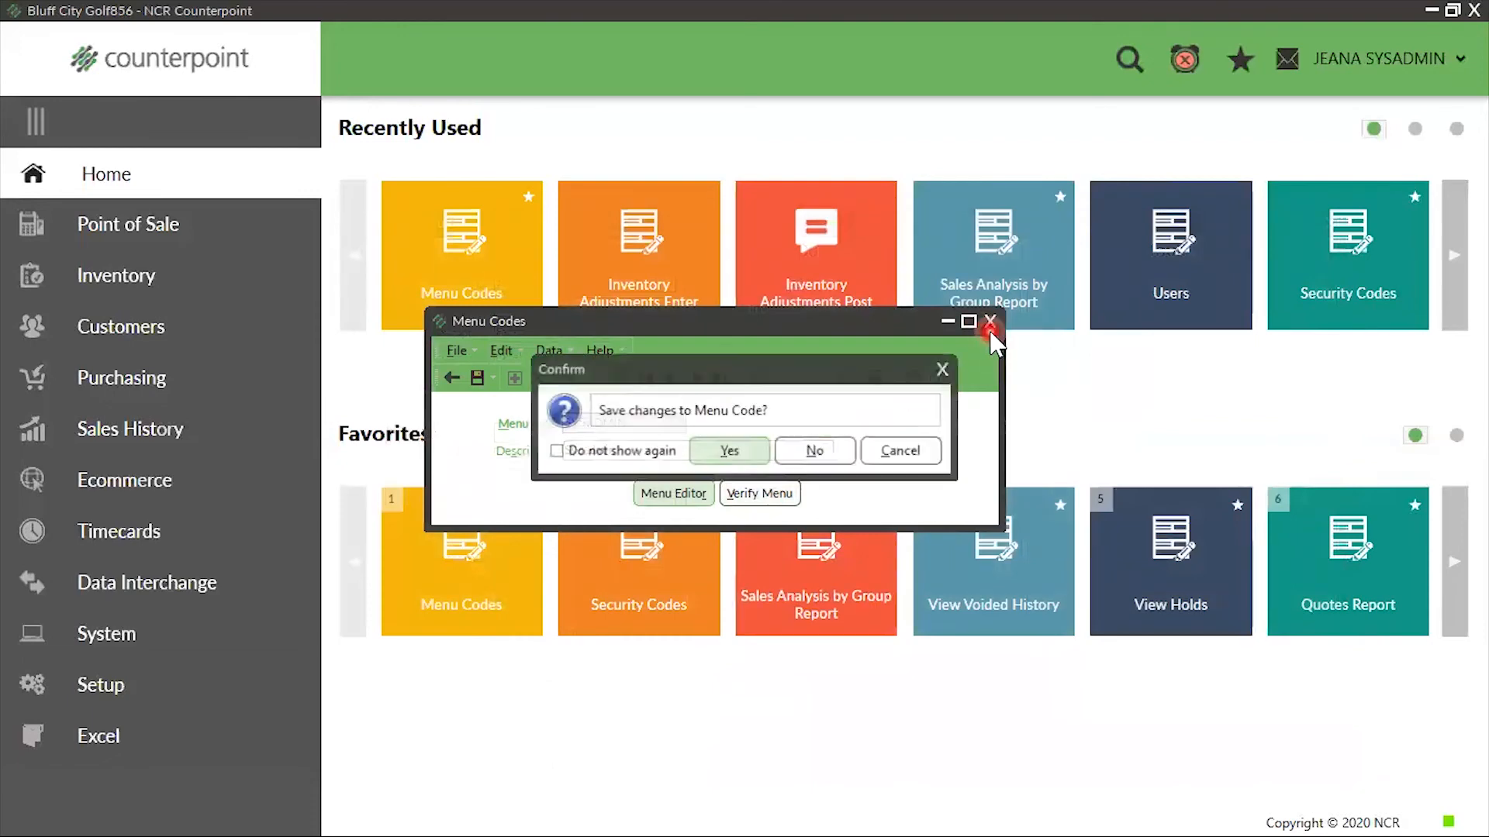
left_click(813, 457)
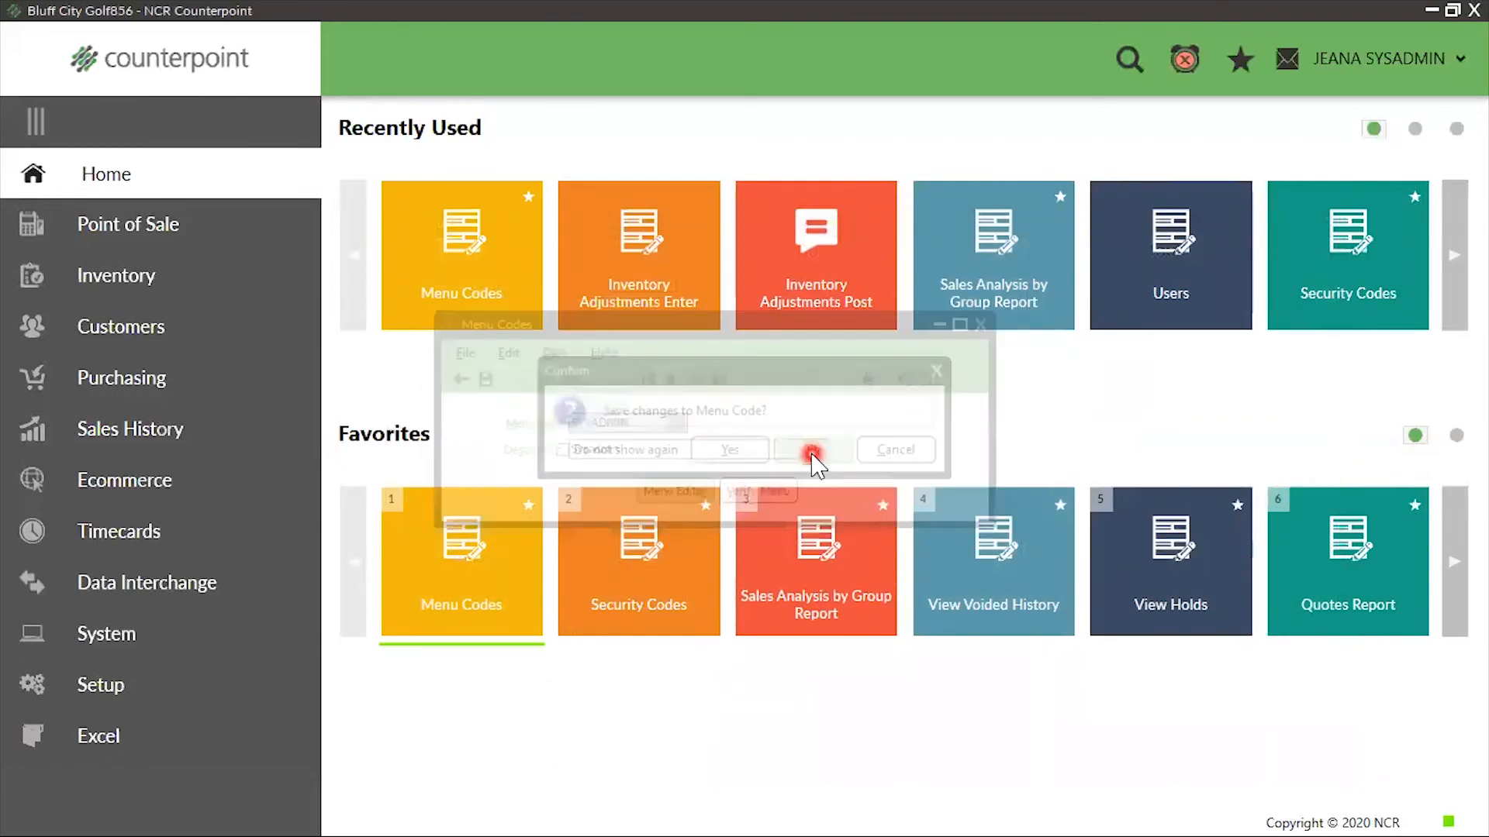
Test the Excel item in the Excel menu folder by launching Excel, and close it to return to Home
left_click(88, 736)
left_click(203, 252)
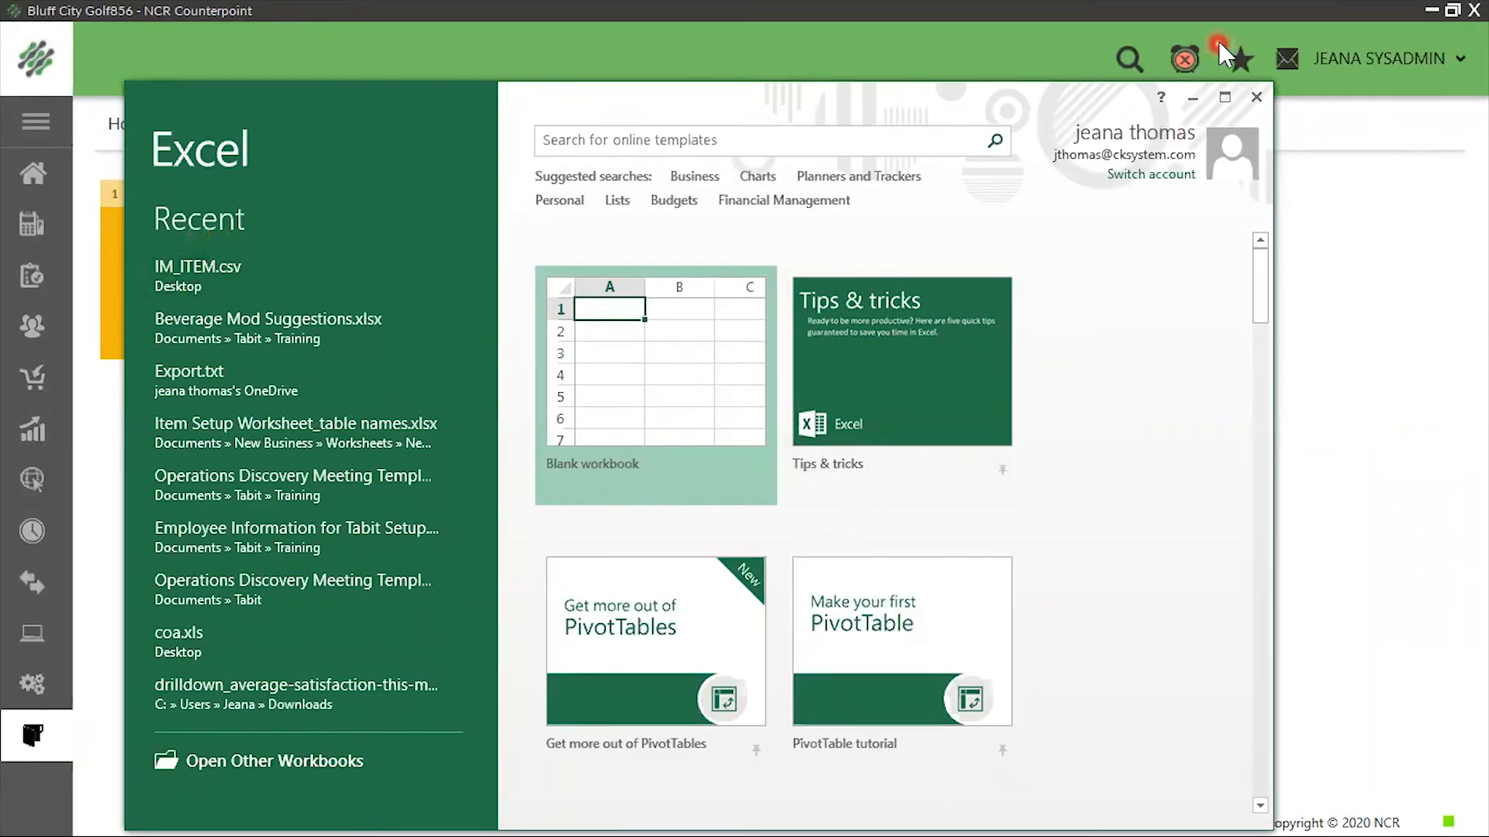
left_click(1259, 97)
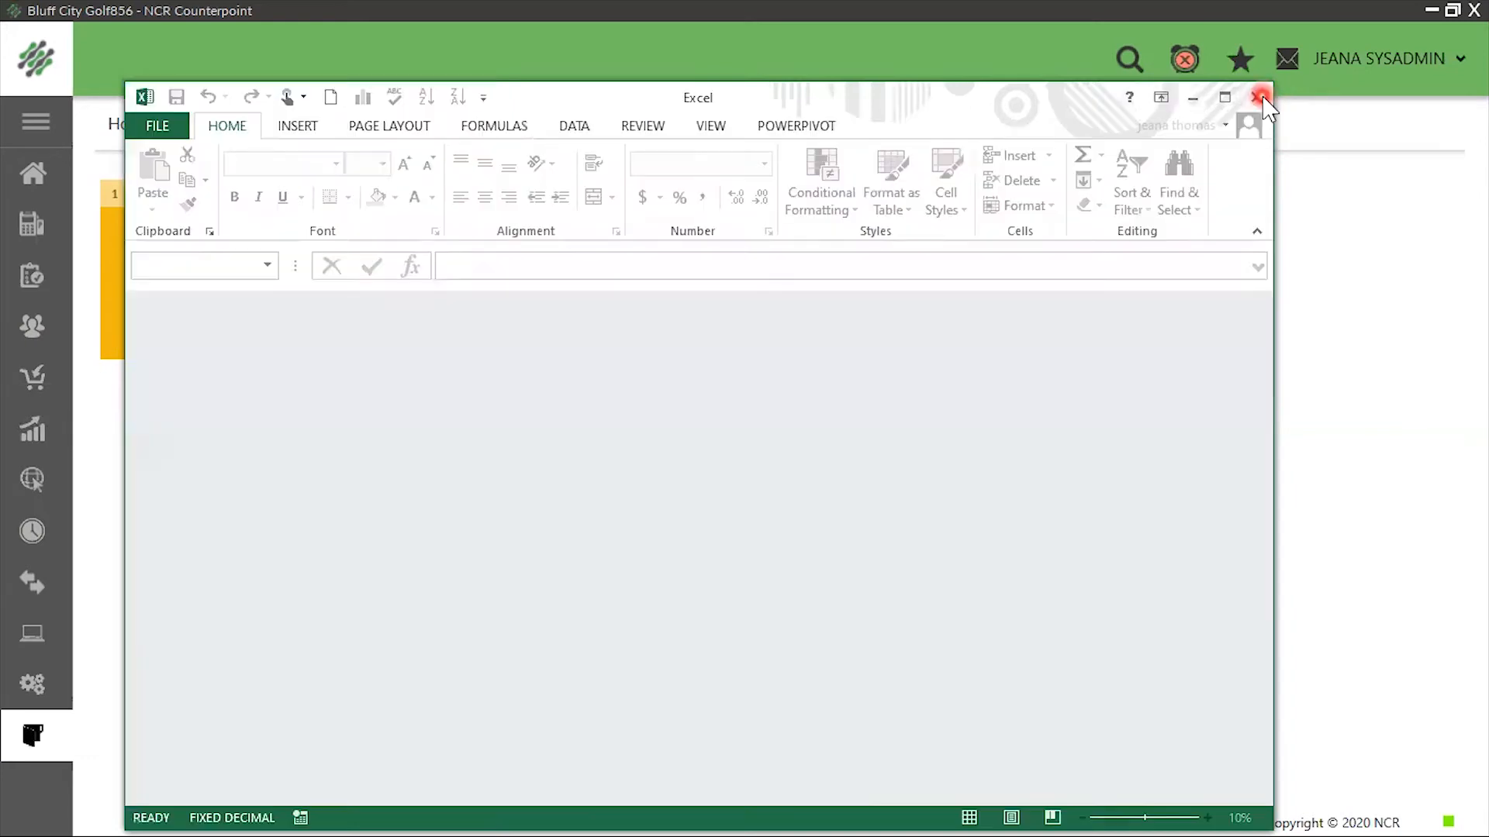
left_click(1260, 98)
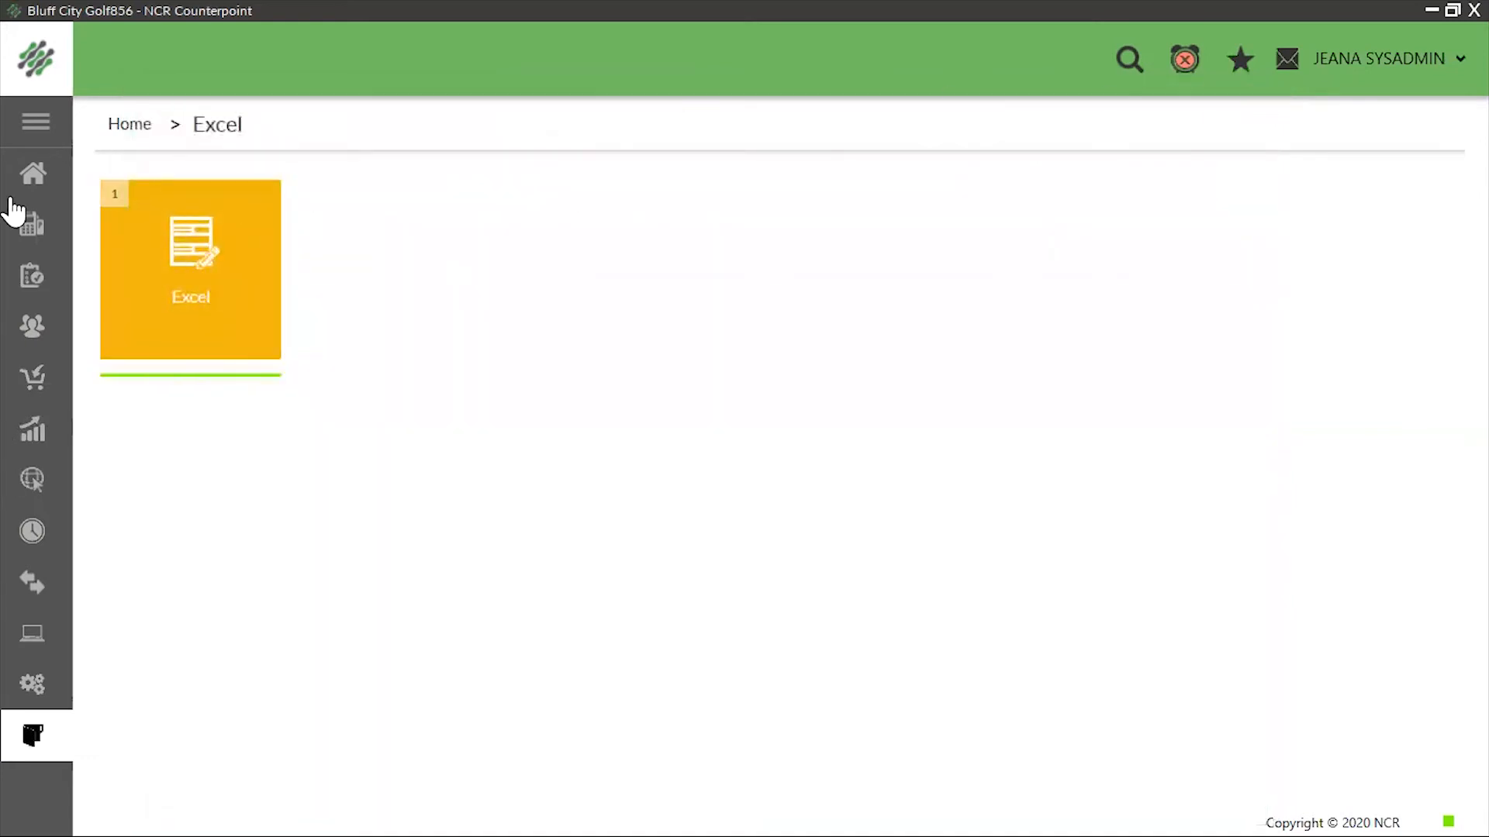
left_click(33, 172)
left_click(703, 798)
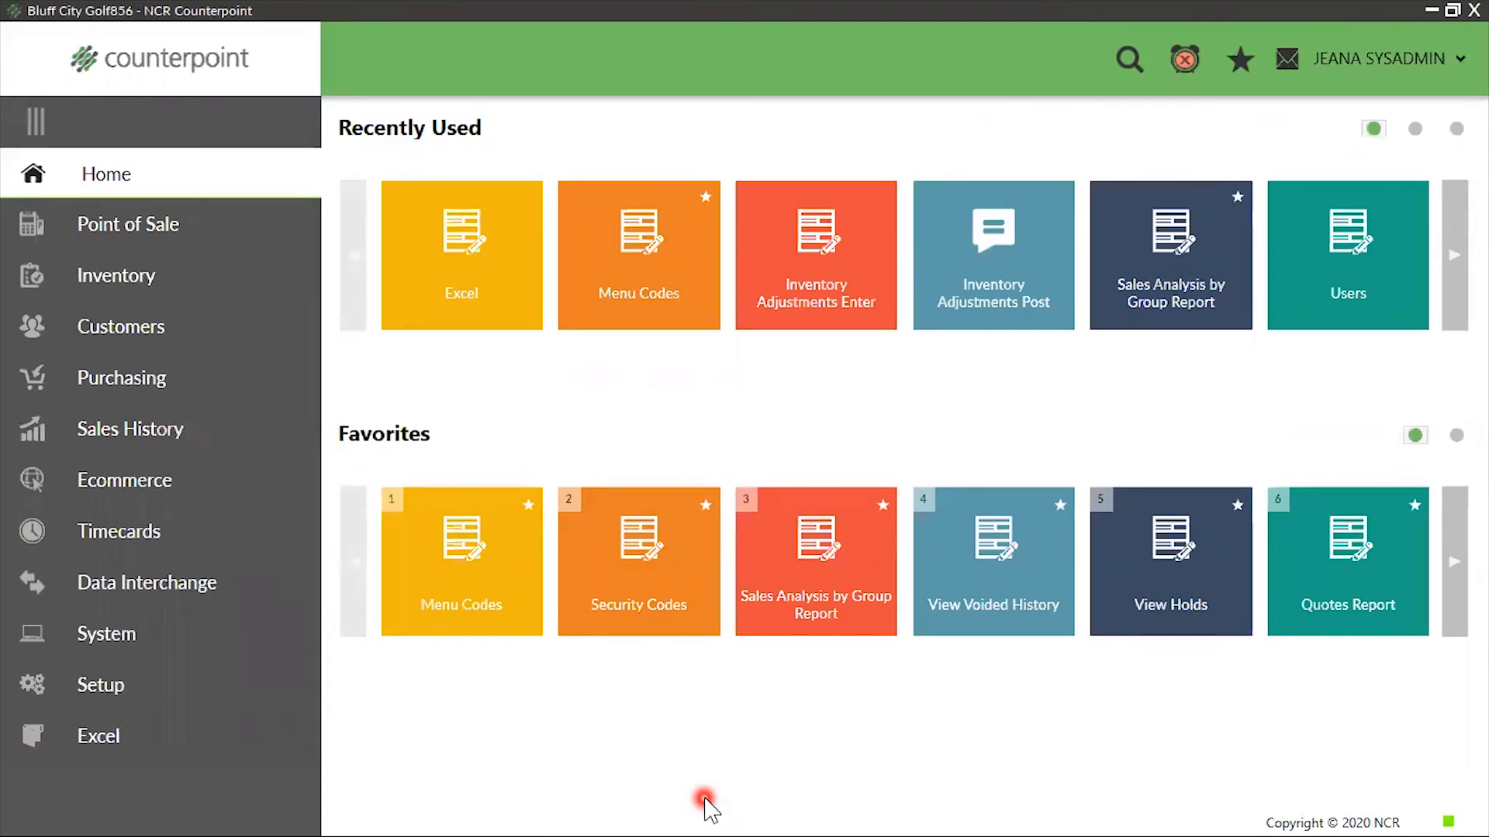
Open Menu Codes from the System section of Setup and start a new menu code named STOCKER
left_click(117, 690)
left_click(186, 172)
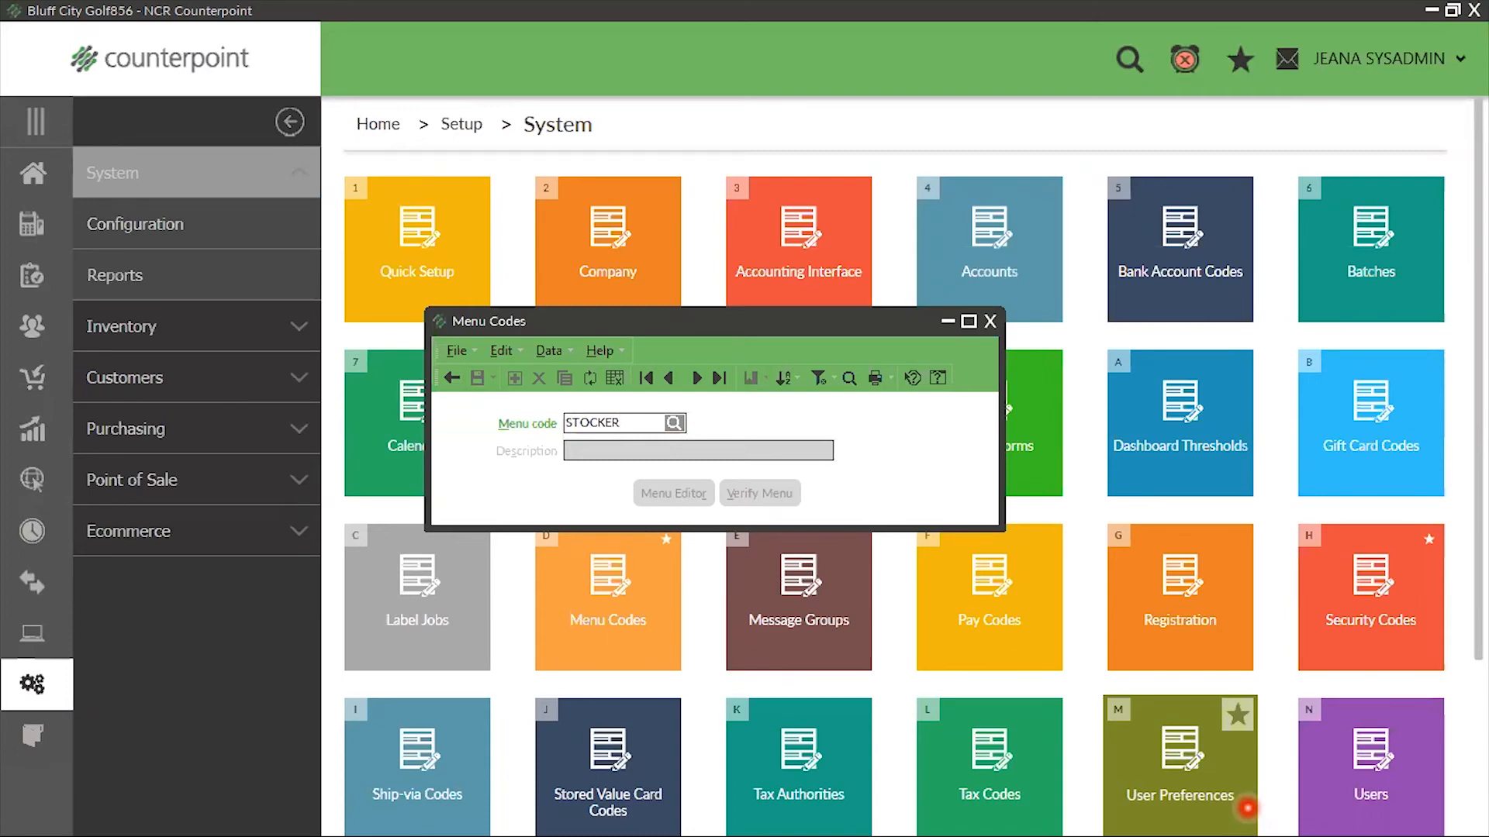
key("Tab")
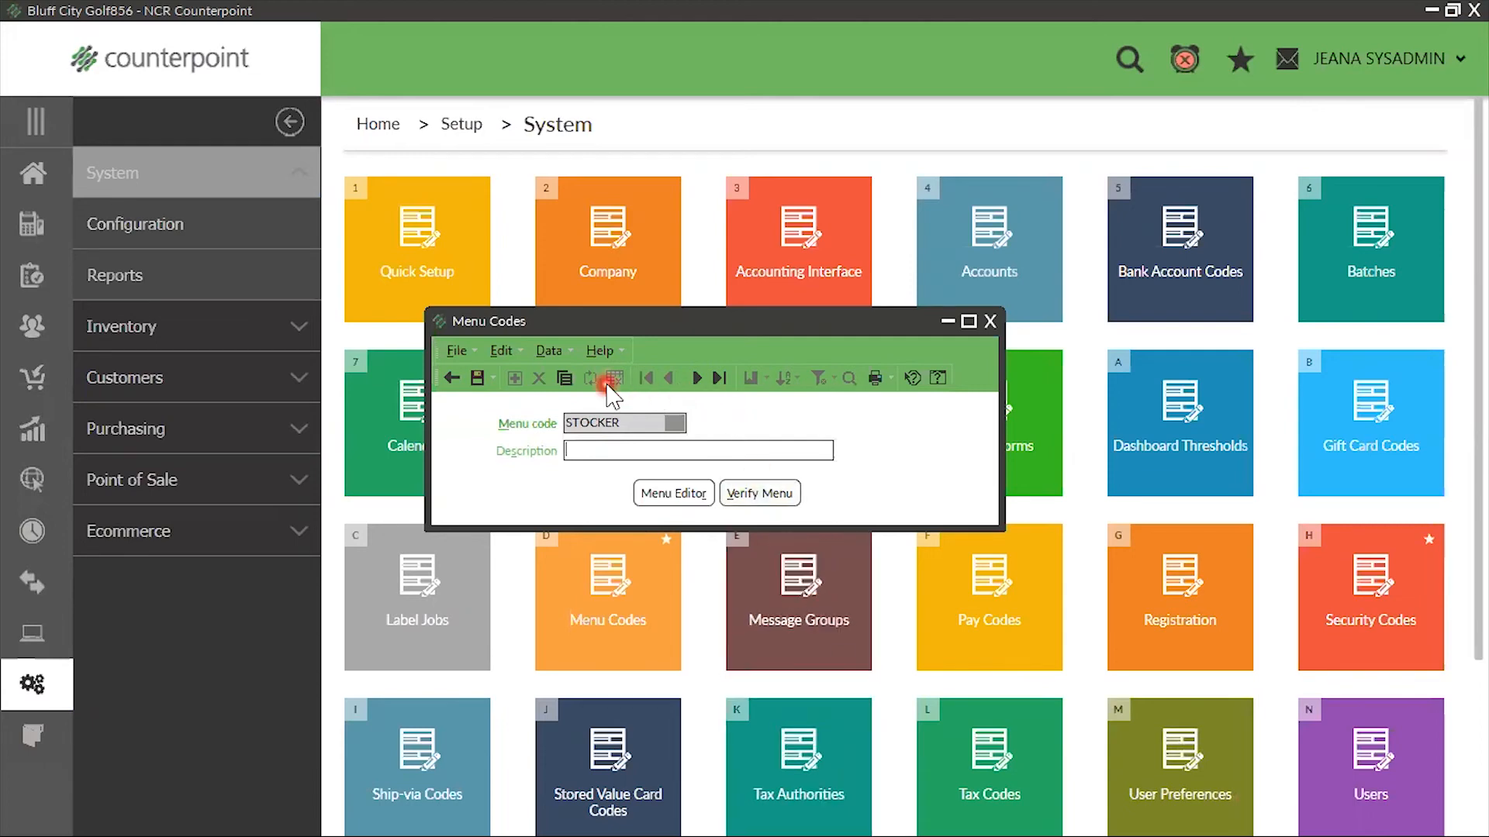
Copy the POS menu code into STOCKER and set its description to Stocking Merchandise
left_click(566, 378)
left_click(385, 434)
left_click(385, 425)
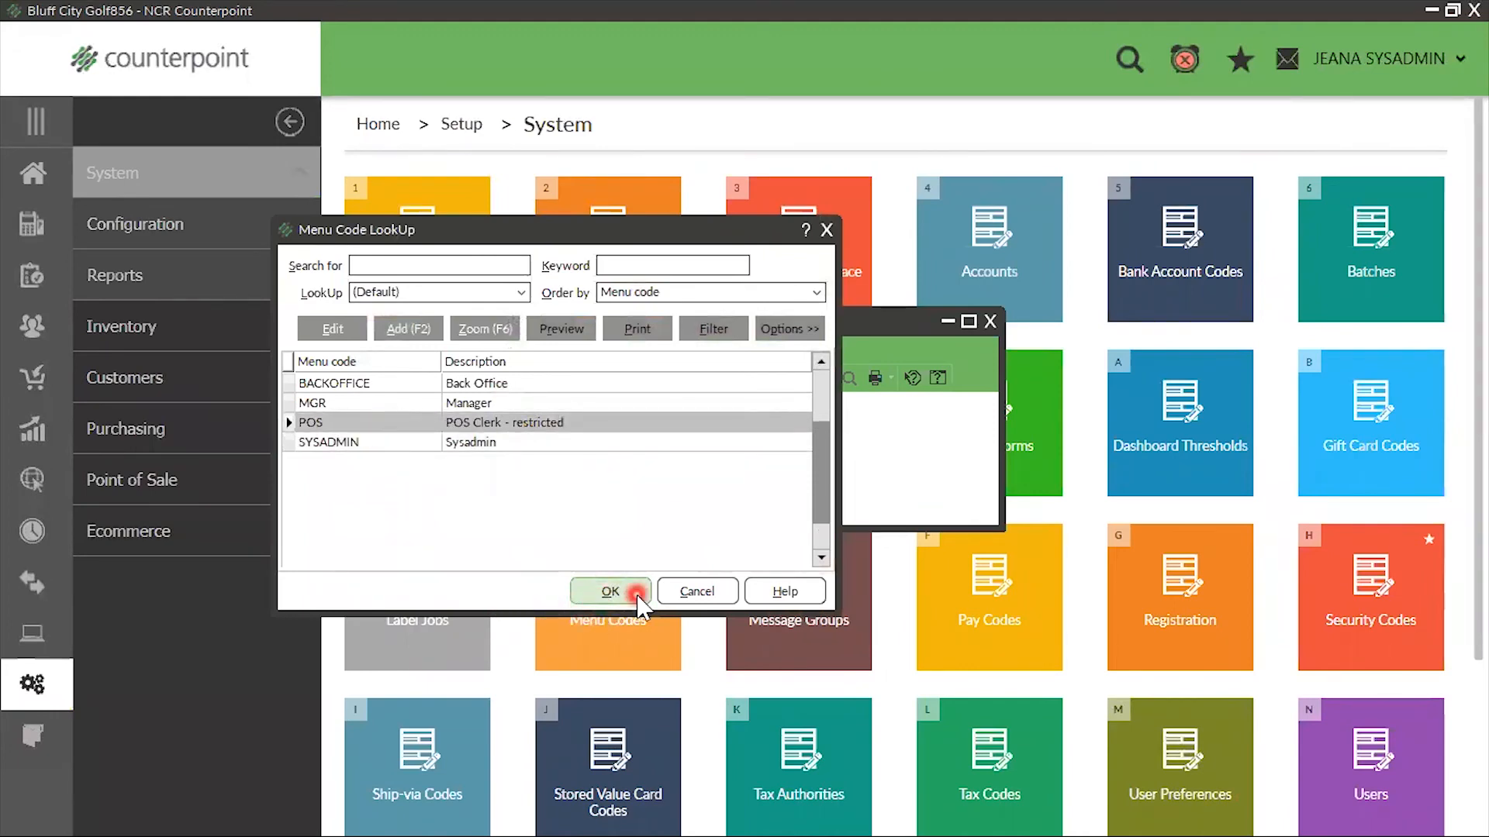
left_click(610, 592)
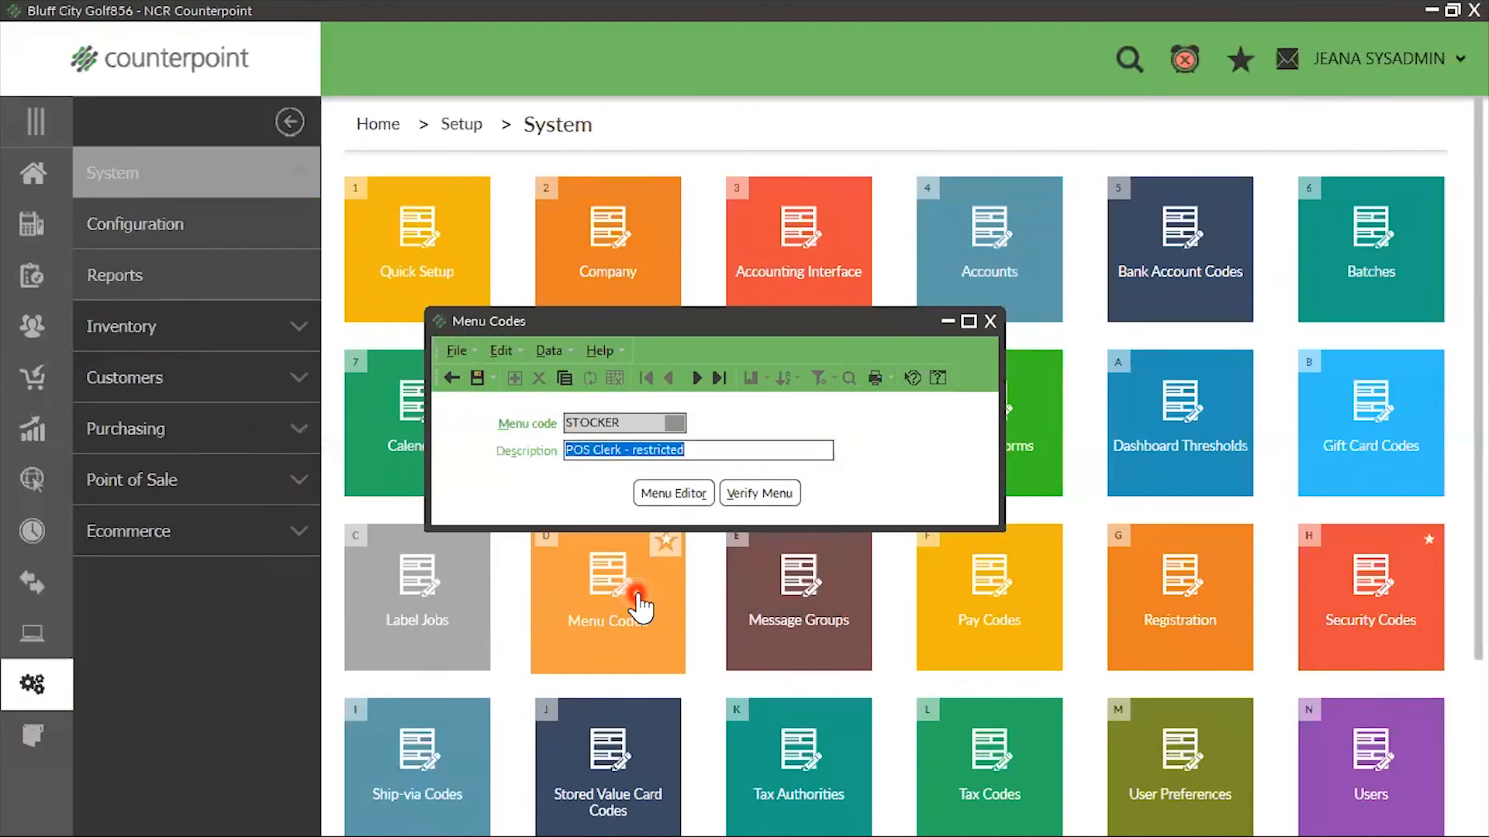
type("Stocking Merchandise")
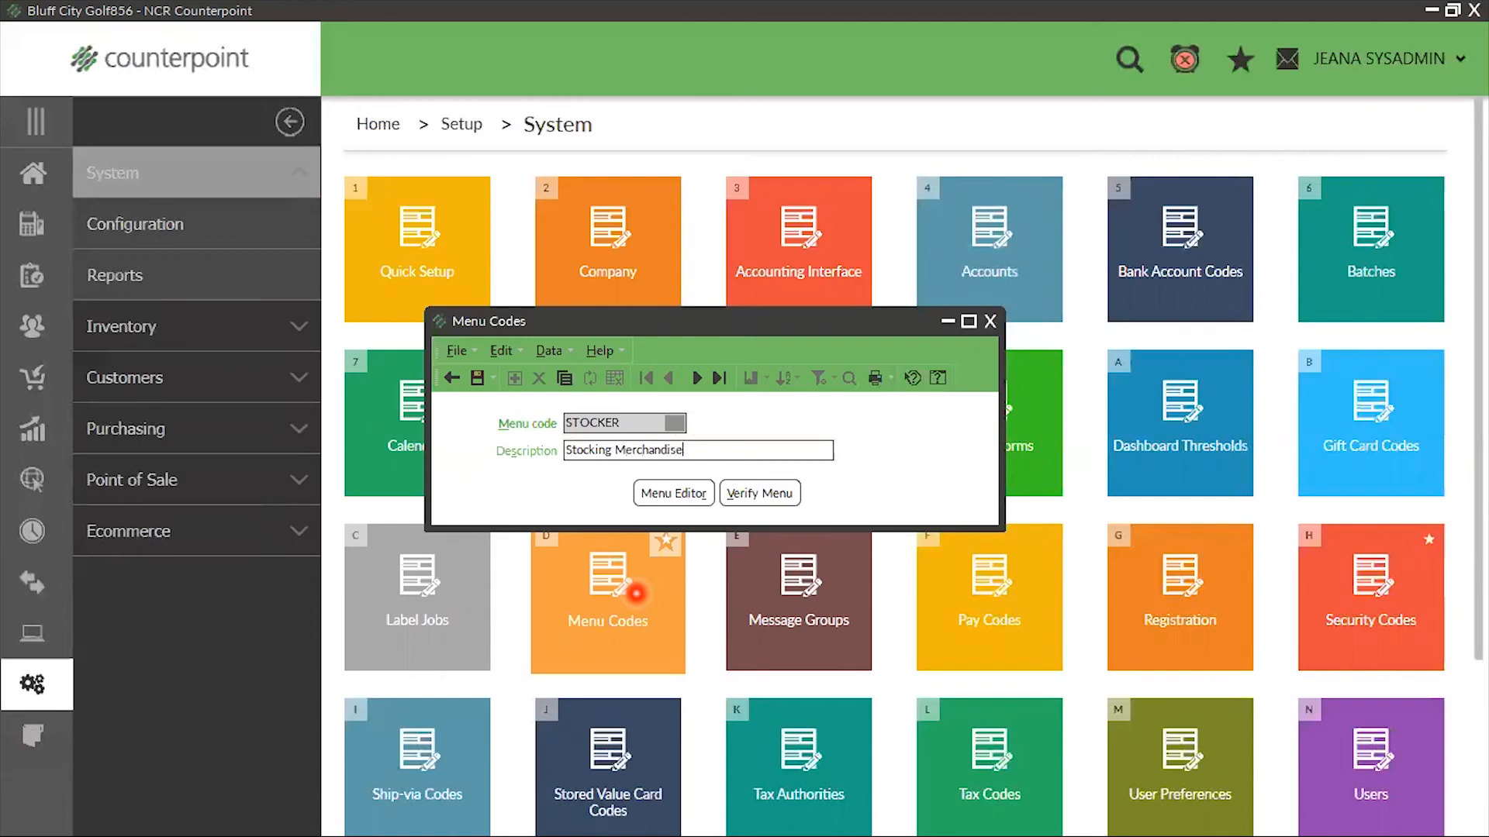
Open the Menu Editor for STOCKER and delete the Loyalty Programs, Point of Sale and Customers folders from the custom menu
left_click(655, 493)
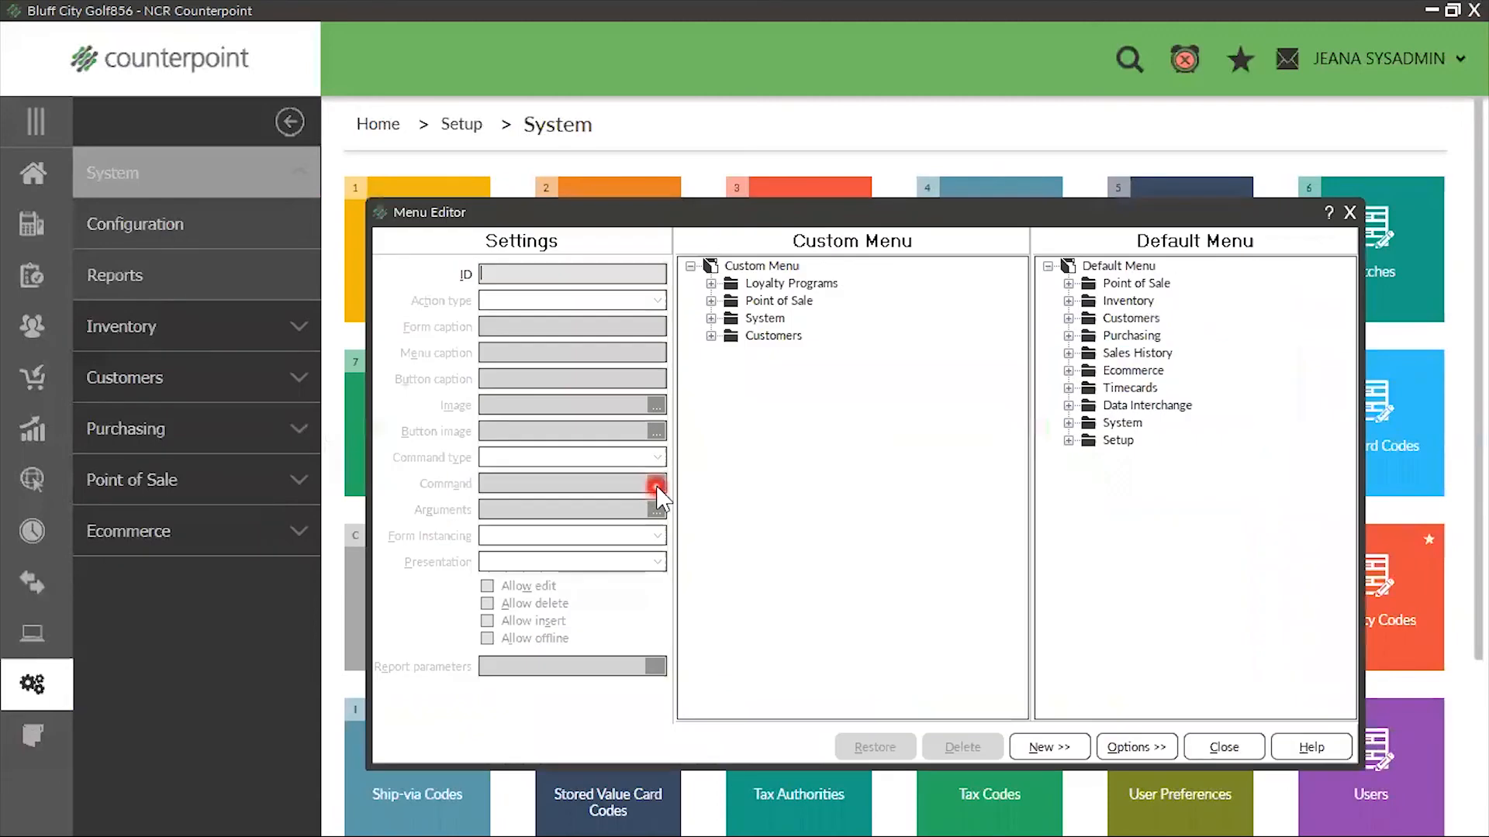
left_click(764, 284)
left_click(774, 336)
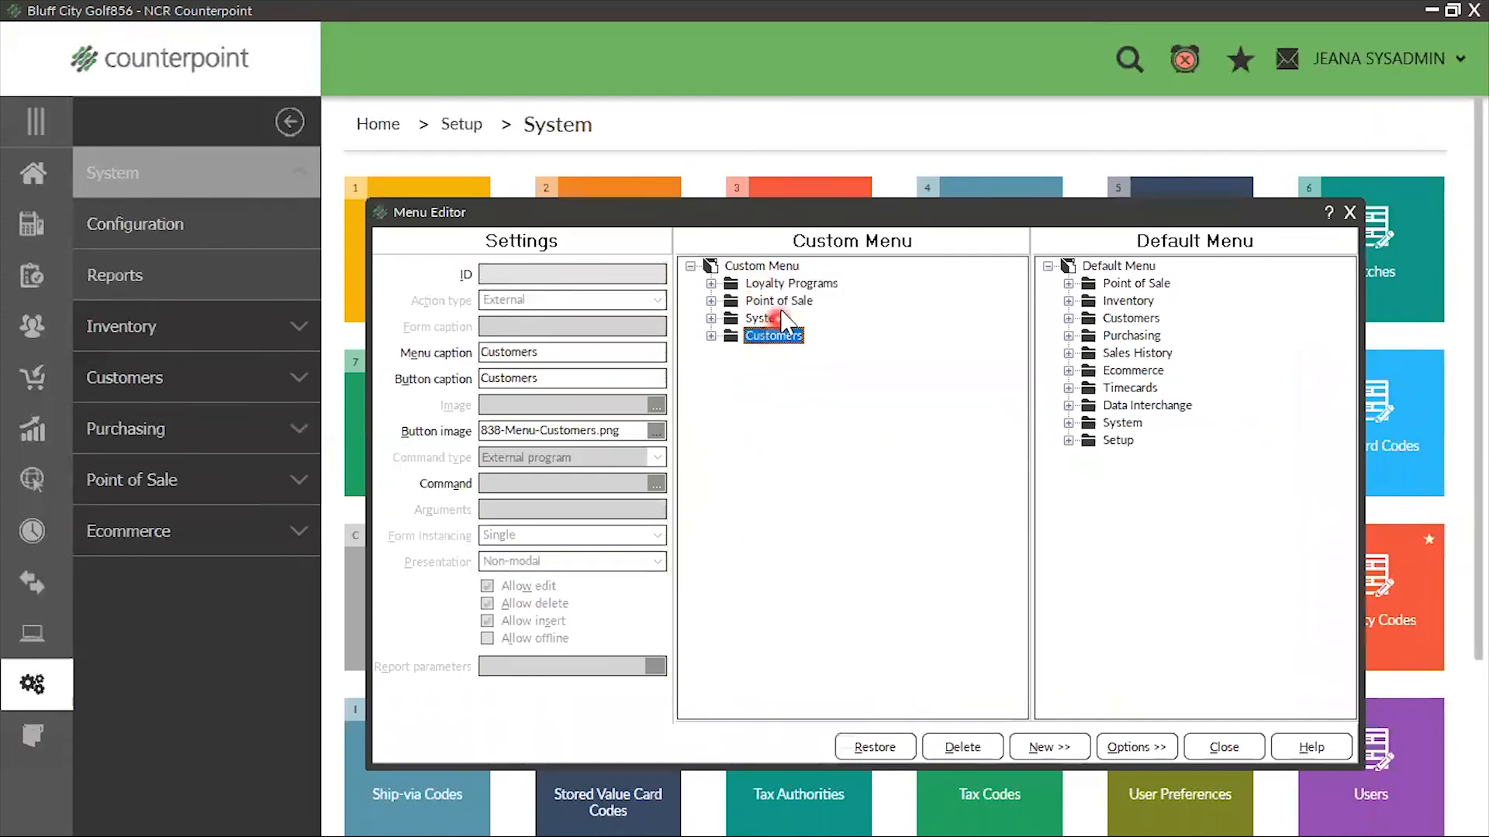
left_click(785, 285)
left_click(783, 335)
right_click(783, 287)
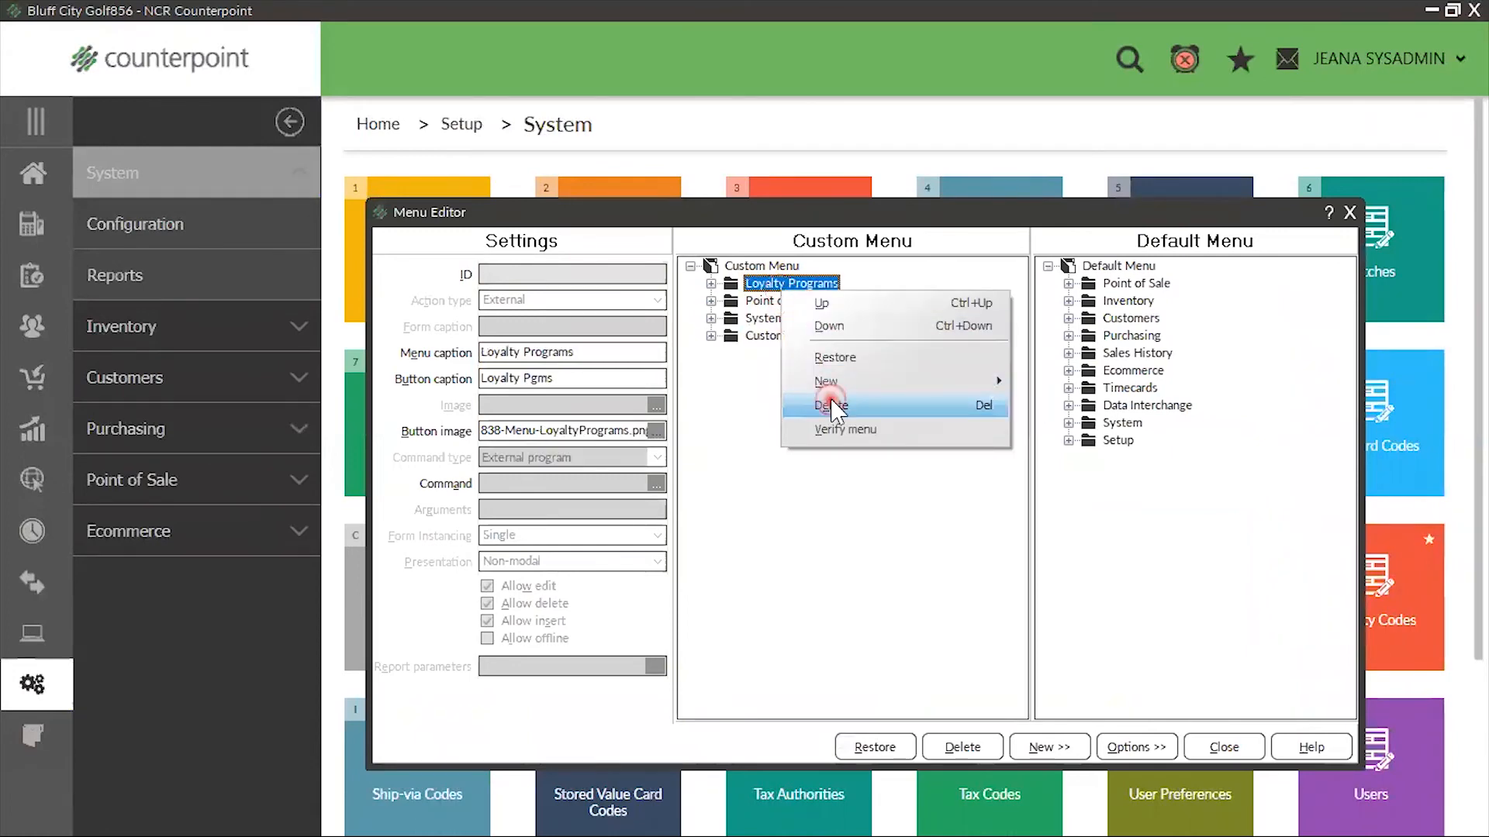
left_click(831, 404)
right_click(801, 286)
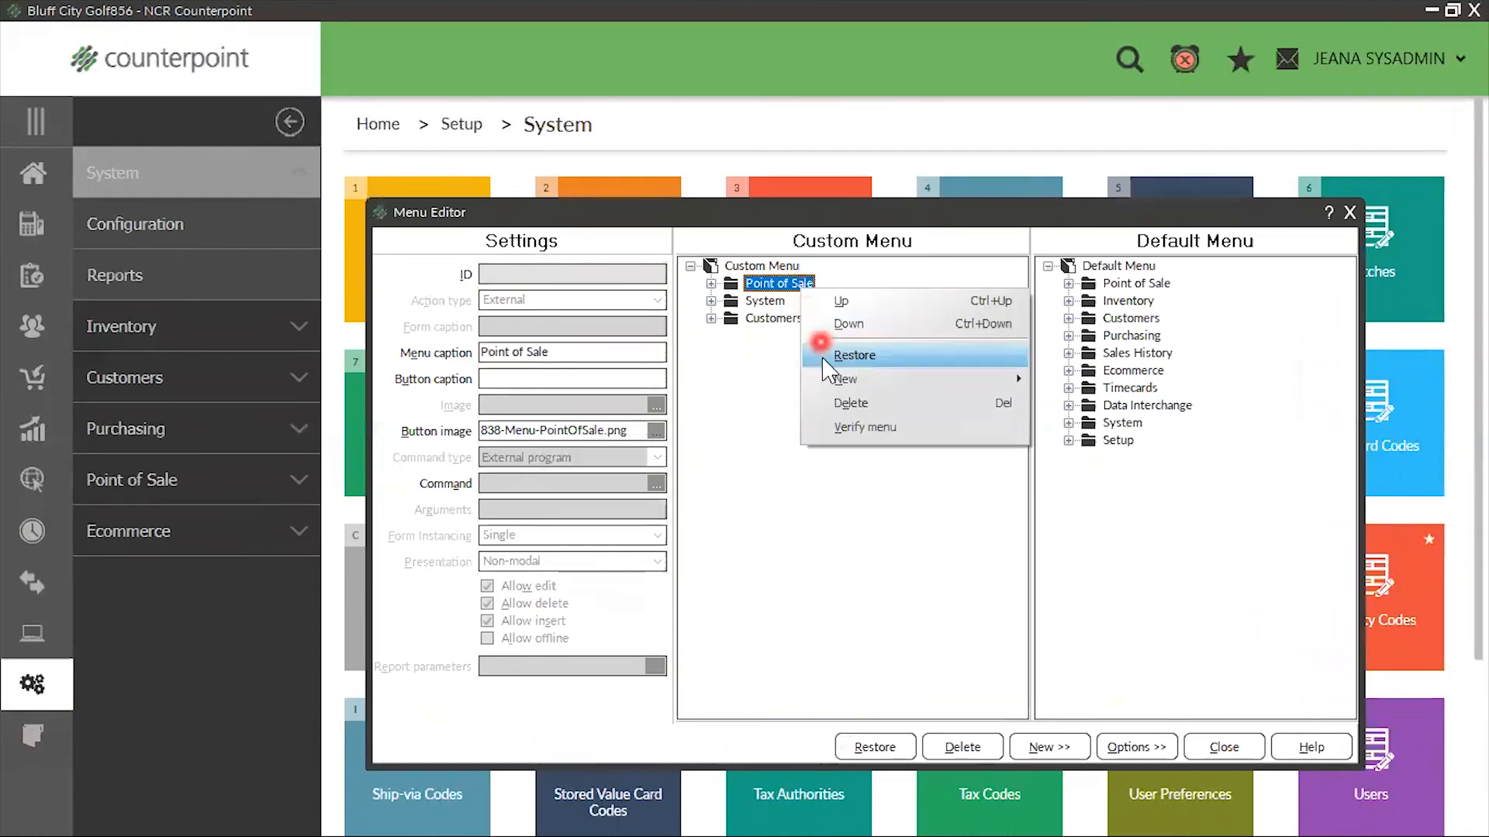
left_click(835, 402)
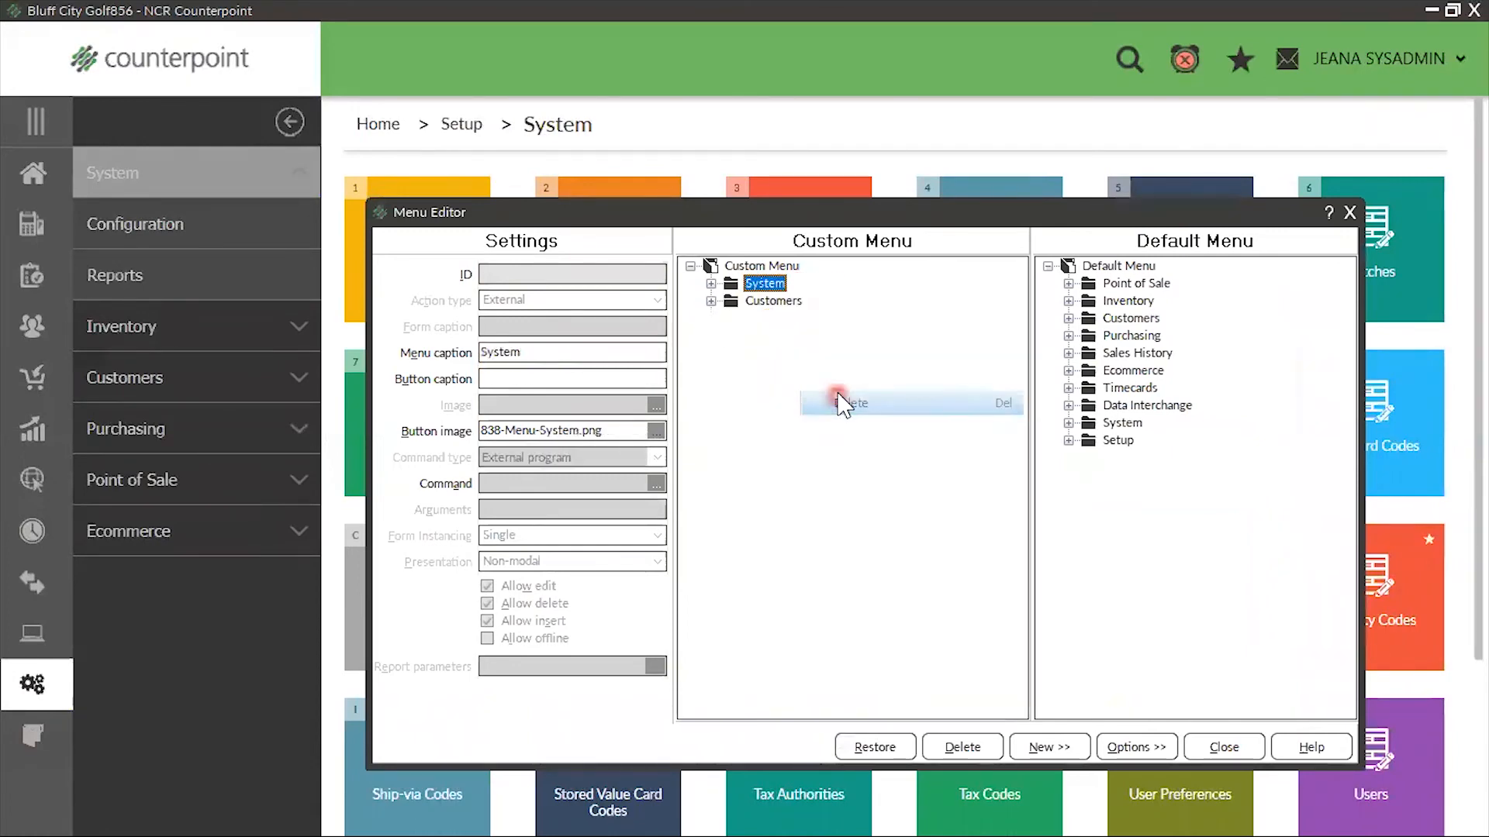
right_click(758, 306)
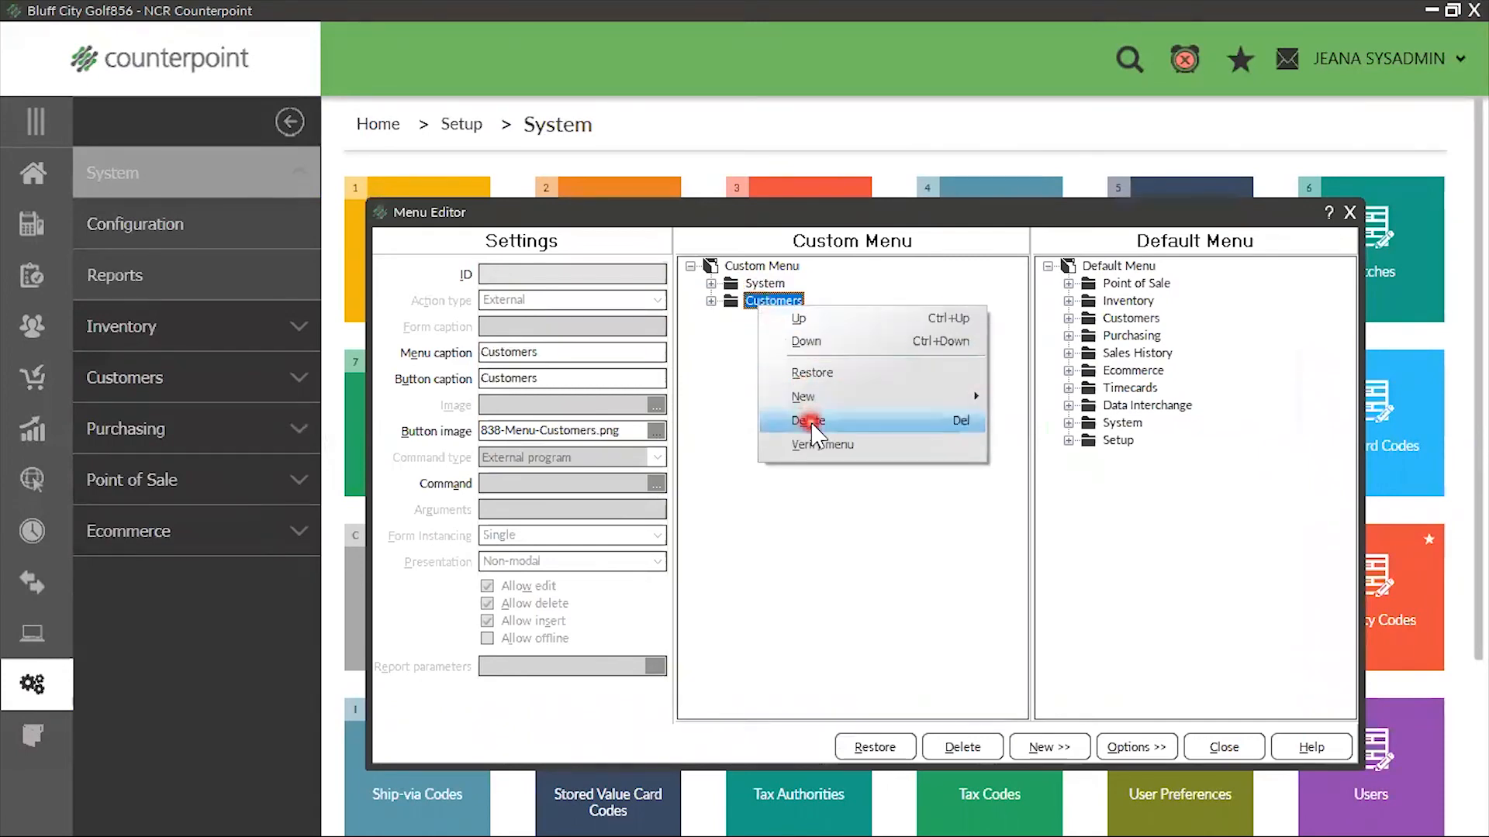
left_click(807, 420)
Delete Message Center and the Views folder from the System folder of the custom menu
left_click(711, 284)
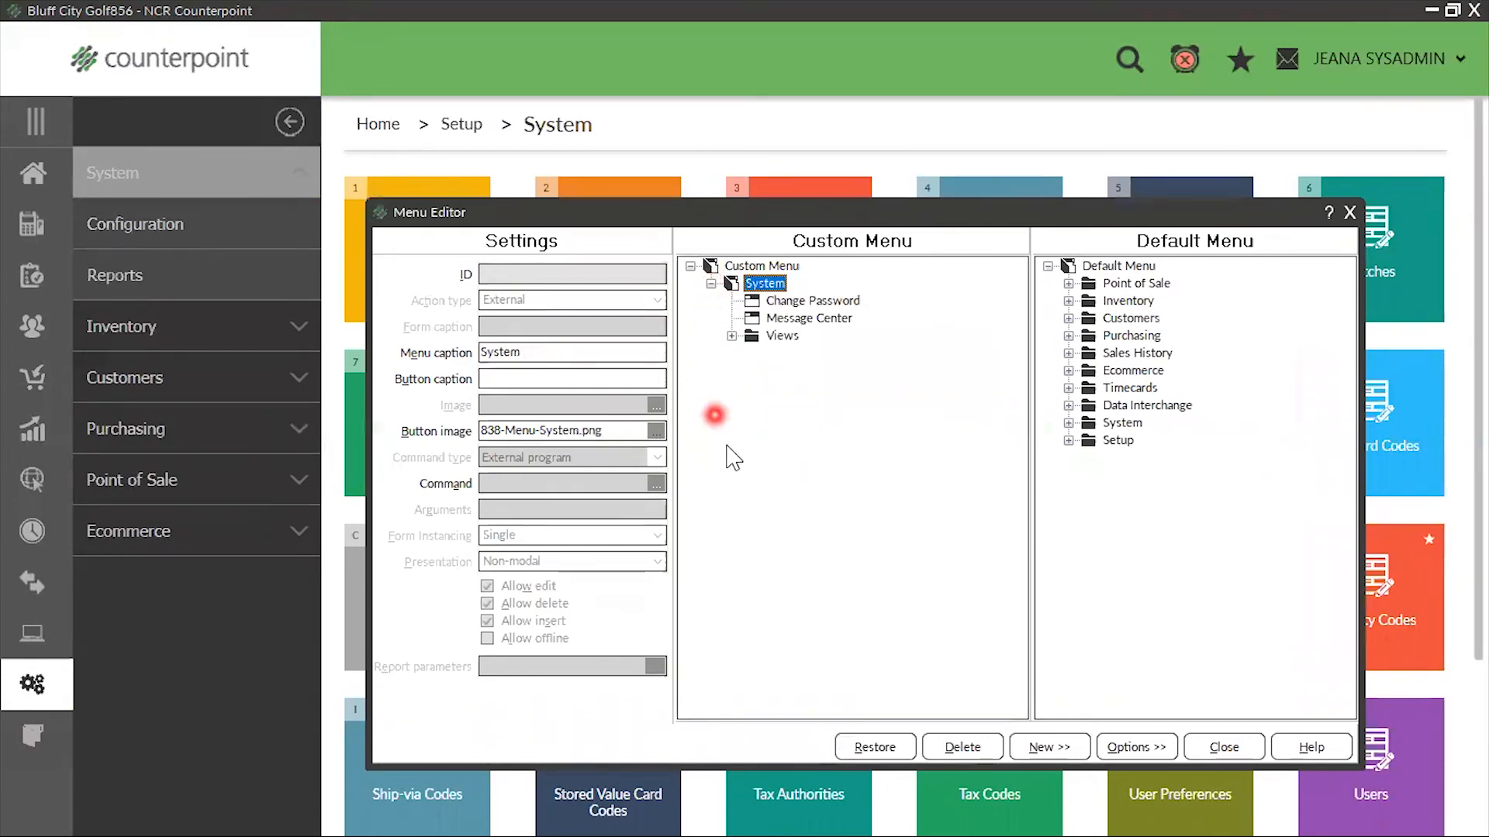
left_click(809, 319)
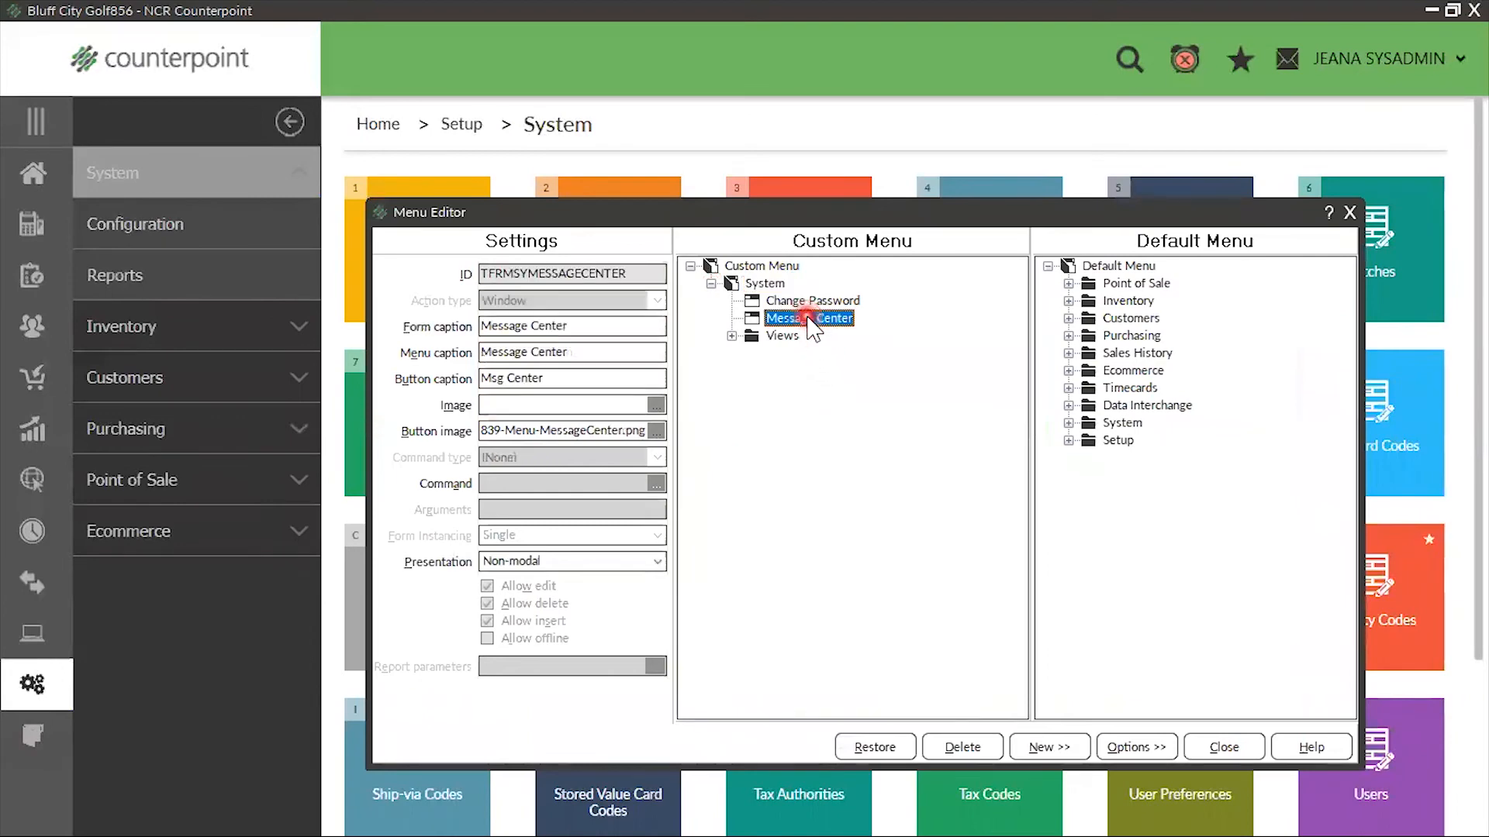
key("Delete")
key("Delete")
left_click(894, 489)
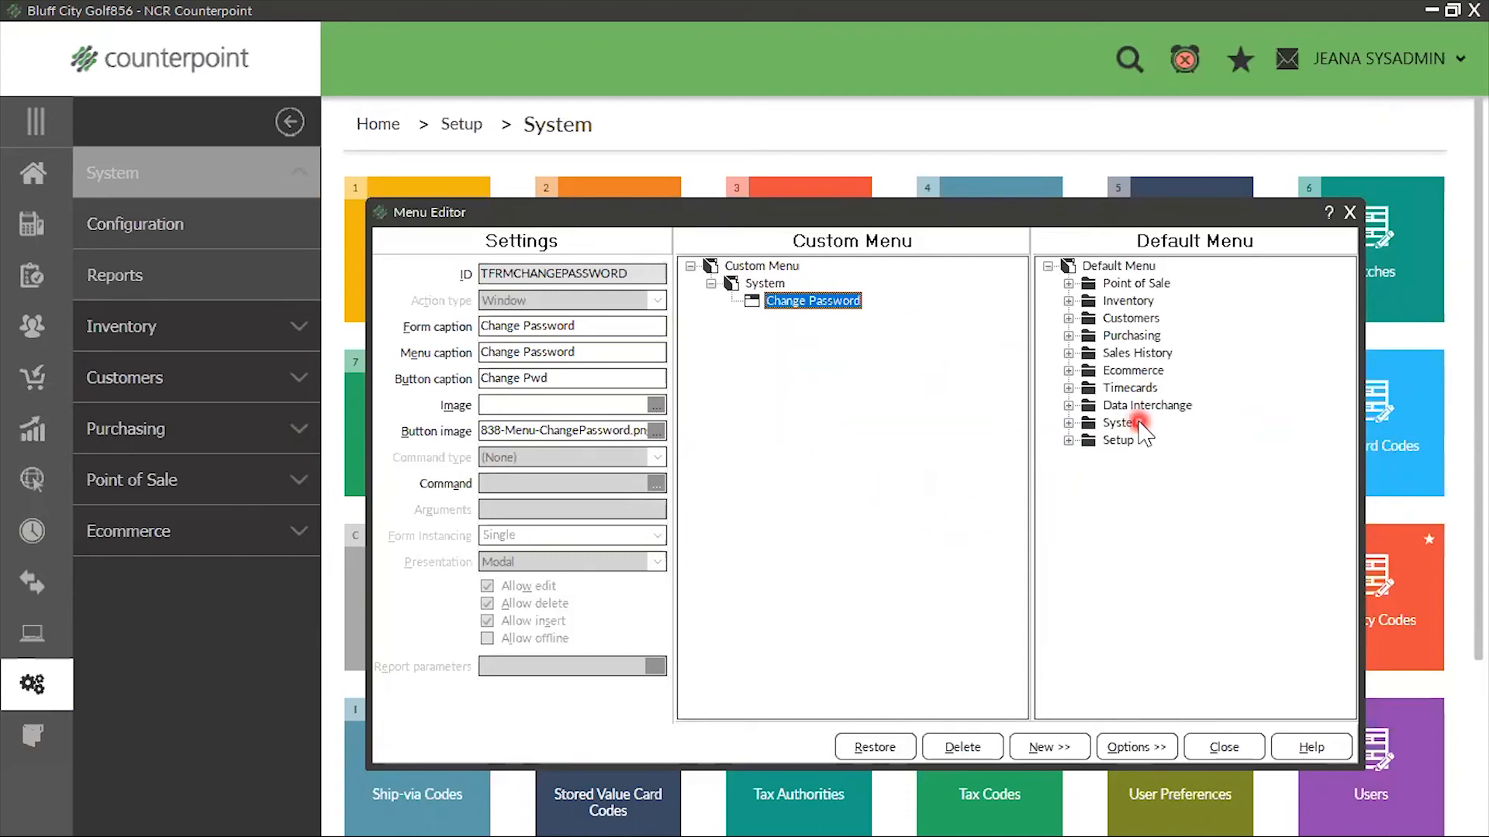
Add the Timecards folder from the default menu to the root of the custom menu
left_click(1091, 391)
left_click_drag(1092, 392, 791, 271)
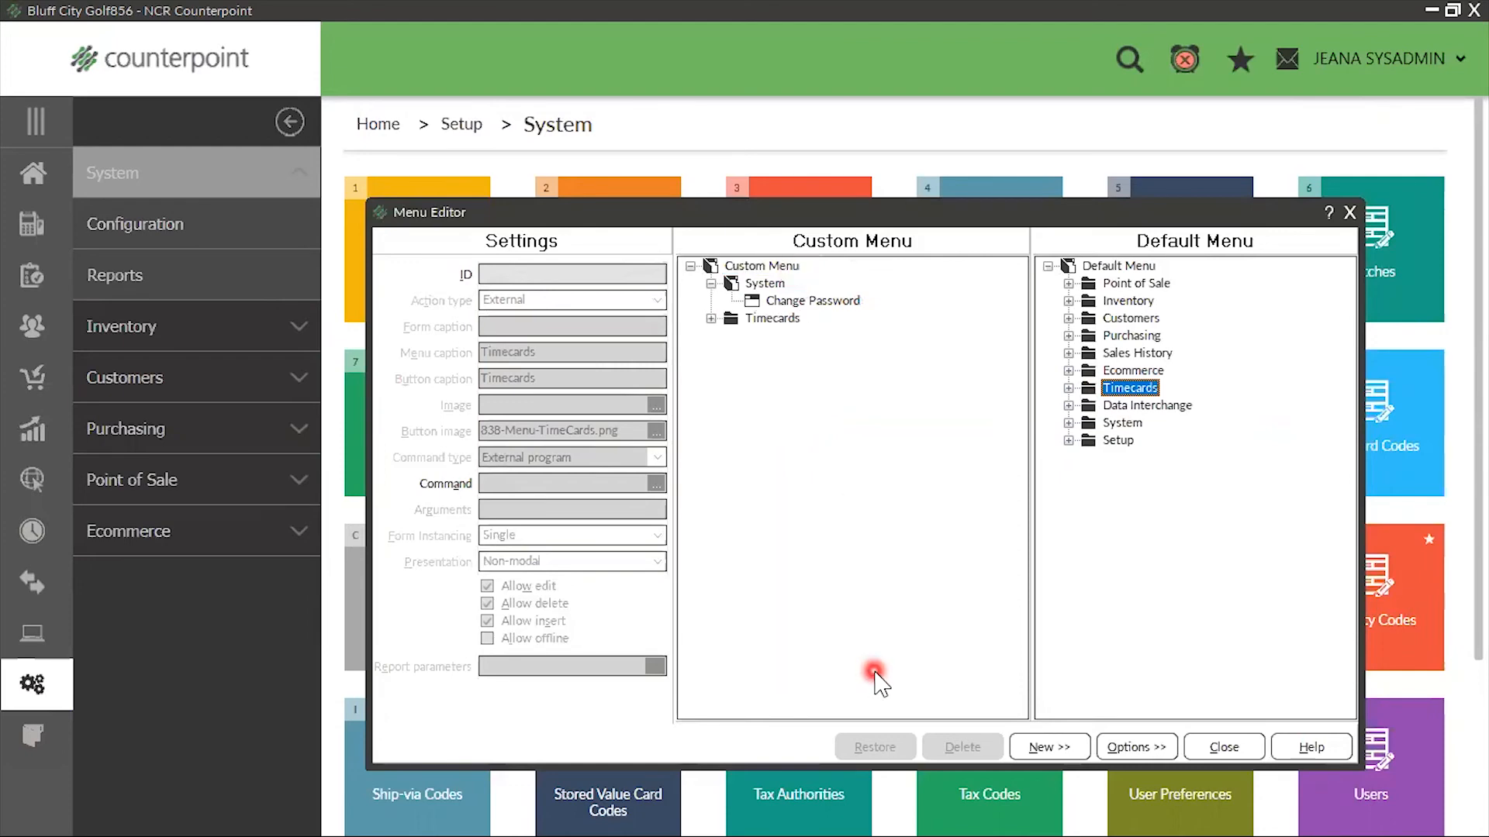
Delete Timecards Enter, Timecards Report, Export Timecards and Purge Timecards from the Timecards folder of the custom menu, keeping Clock-in/out
left_click(710, 318)
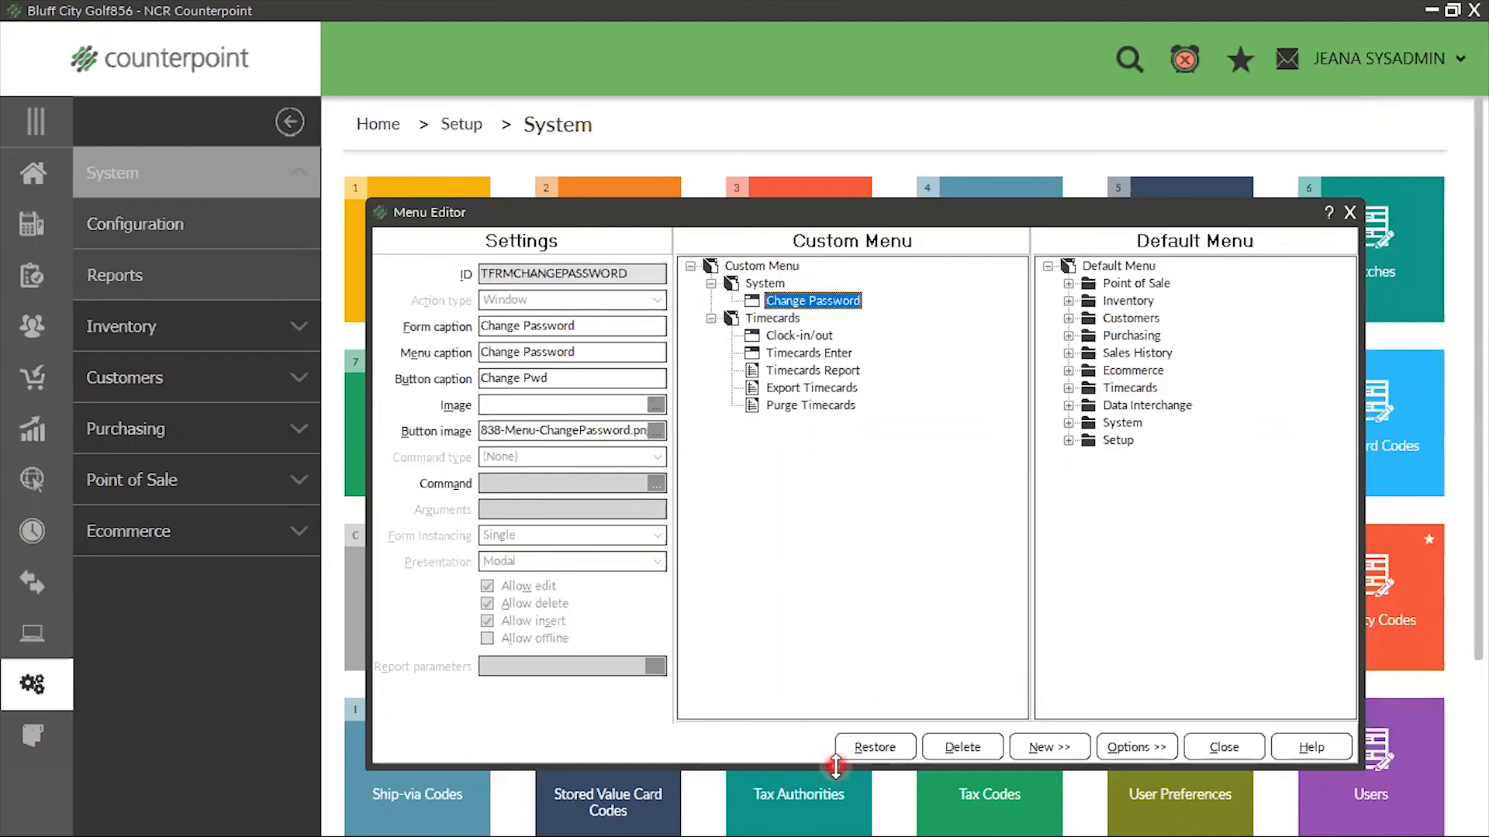
left_click(832, 354)
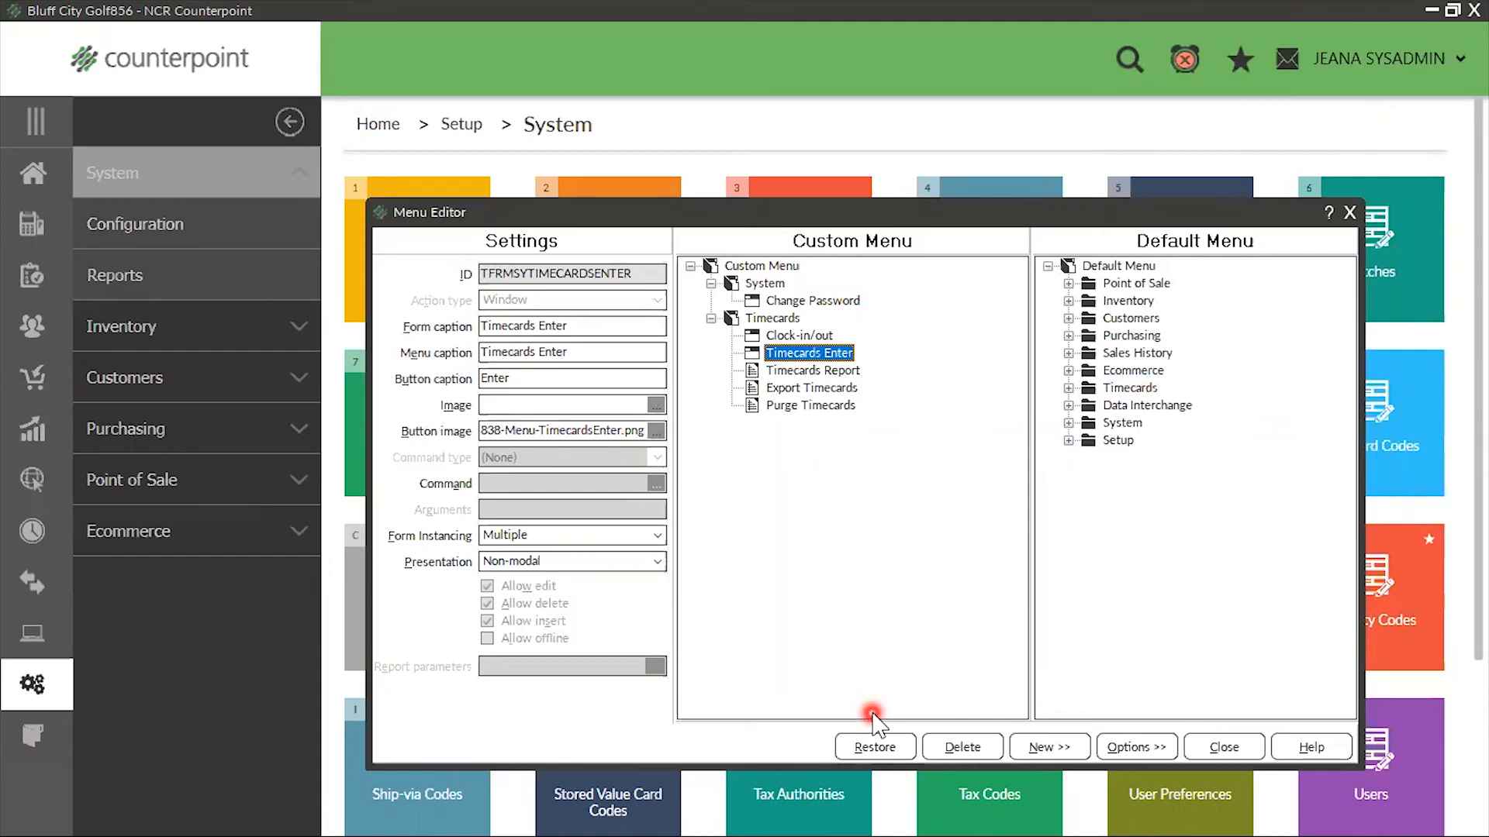
key("Delete")
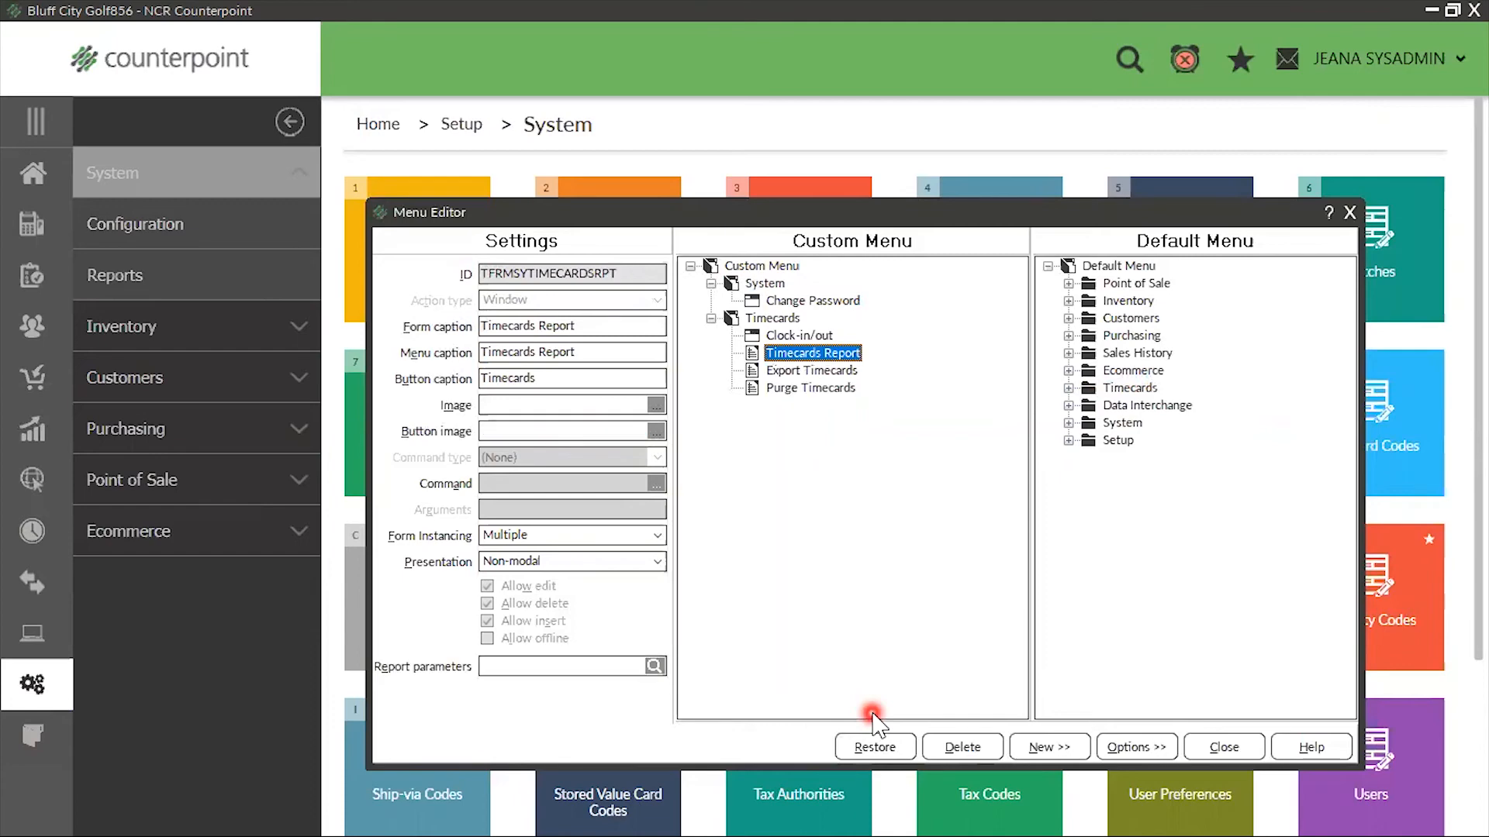
key("Delete")
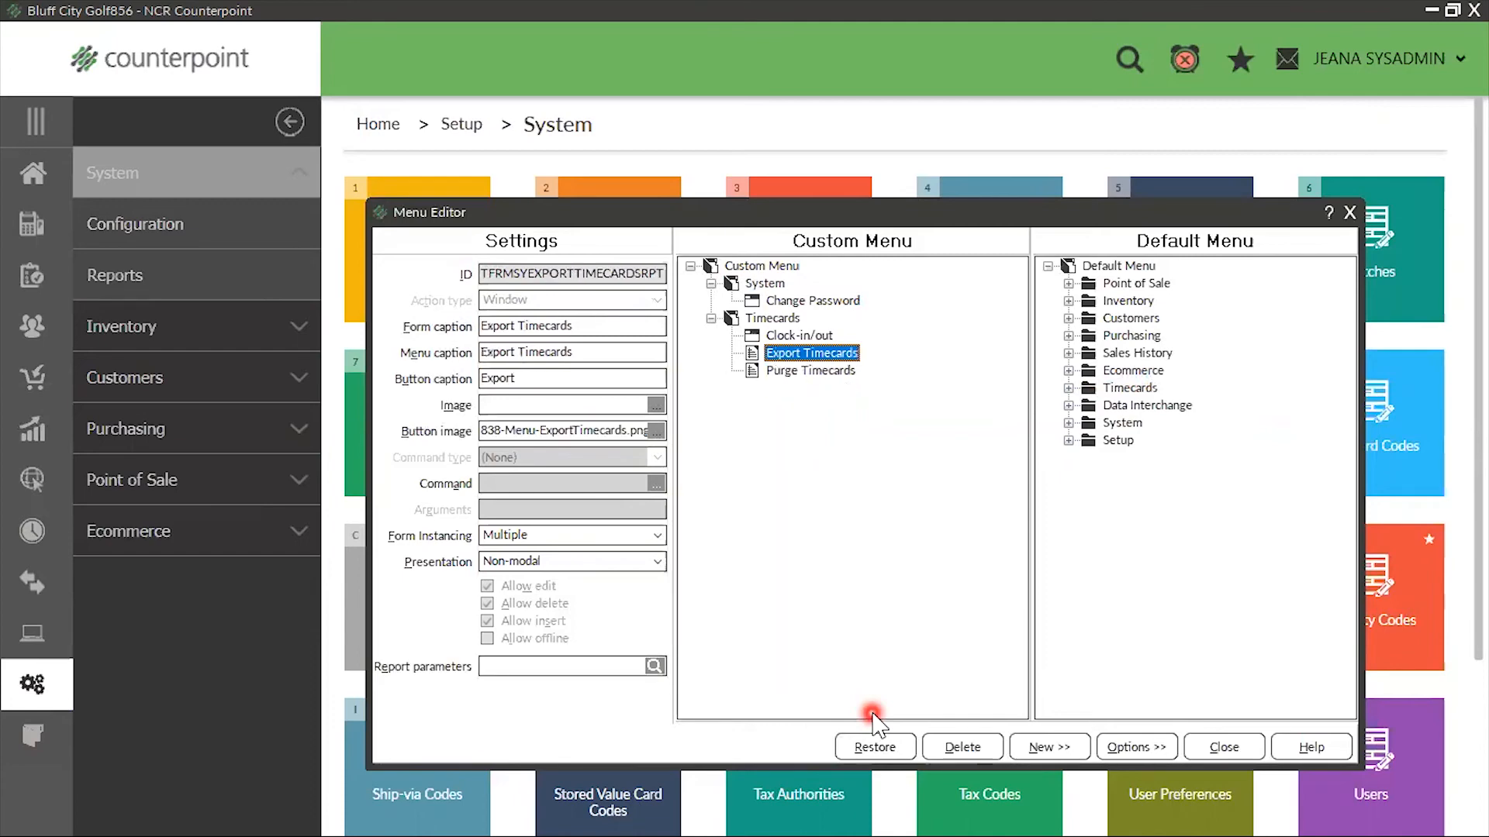
key("Delete")
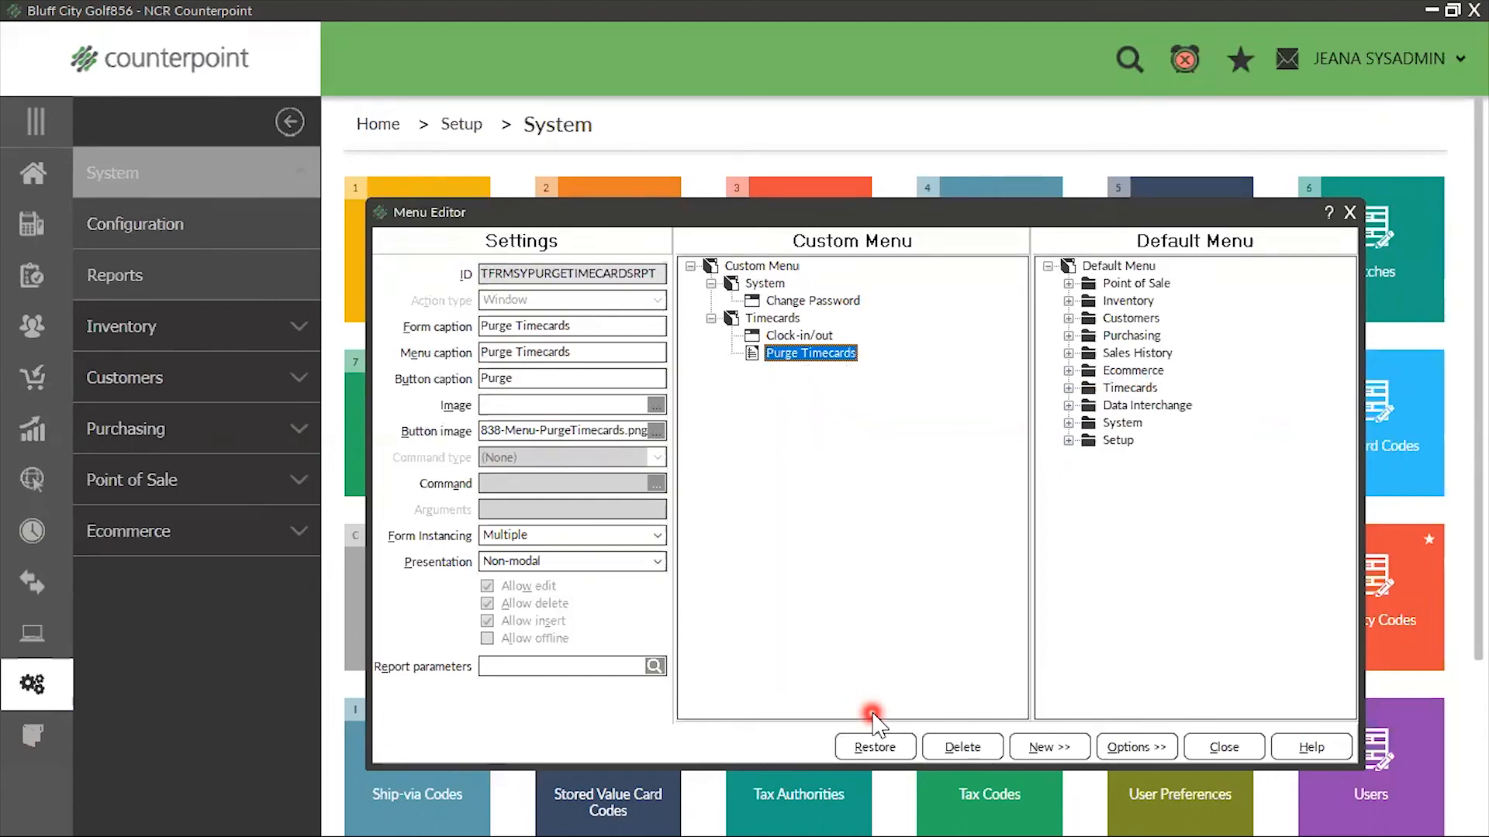
key("Delete")
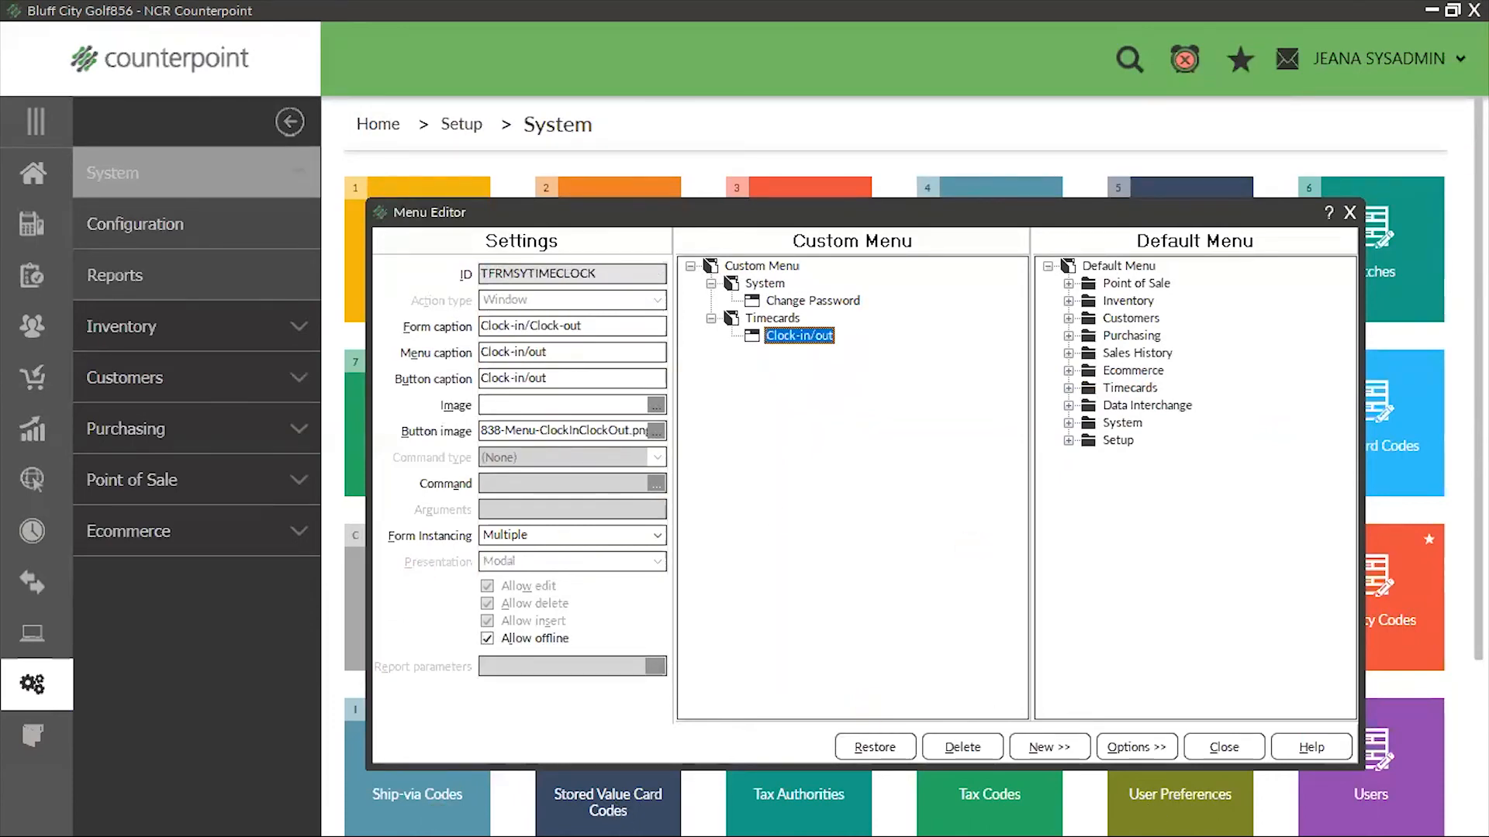
Close the Menu Editor with the STOCKER menu changes saved, and close the Menu Codes window
left_click(1350, 212)
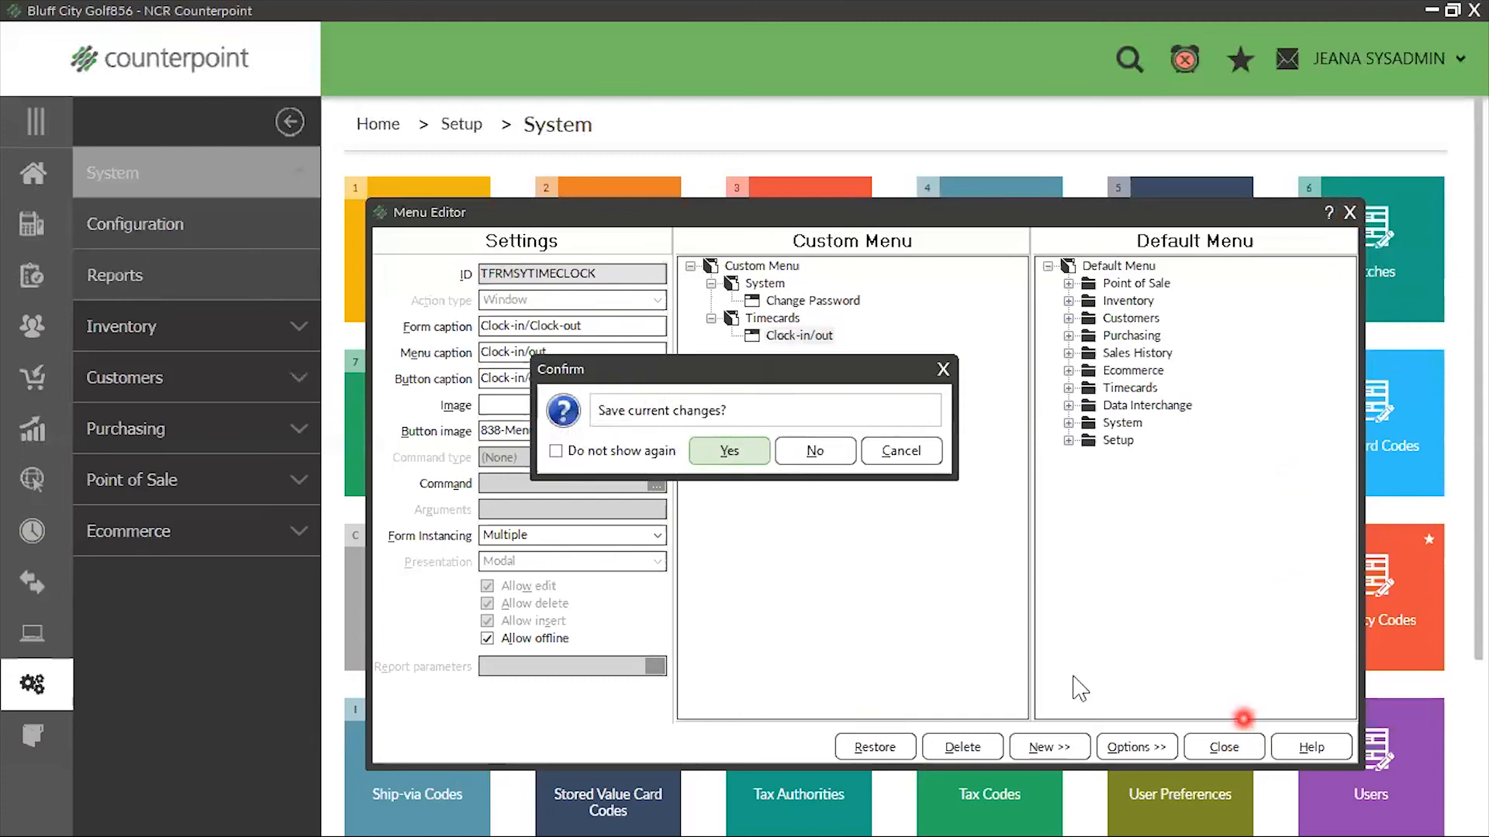
left_click(729, 459)
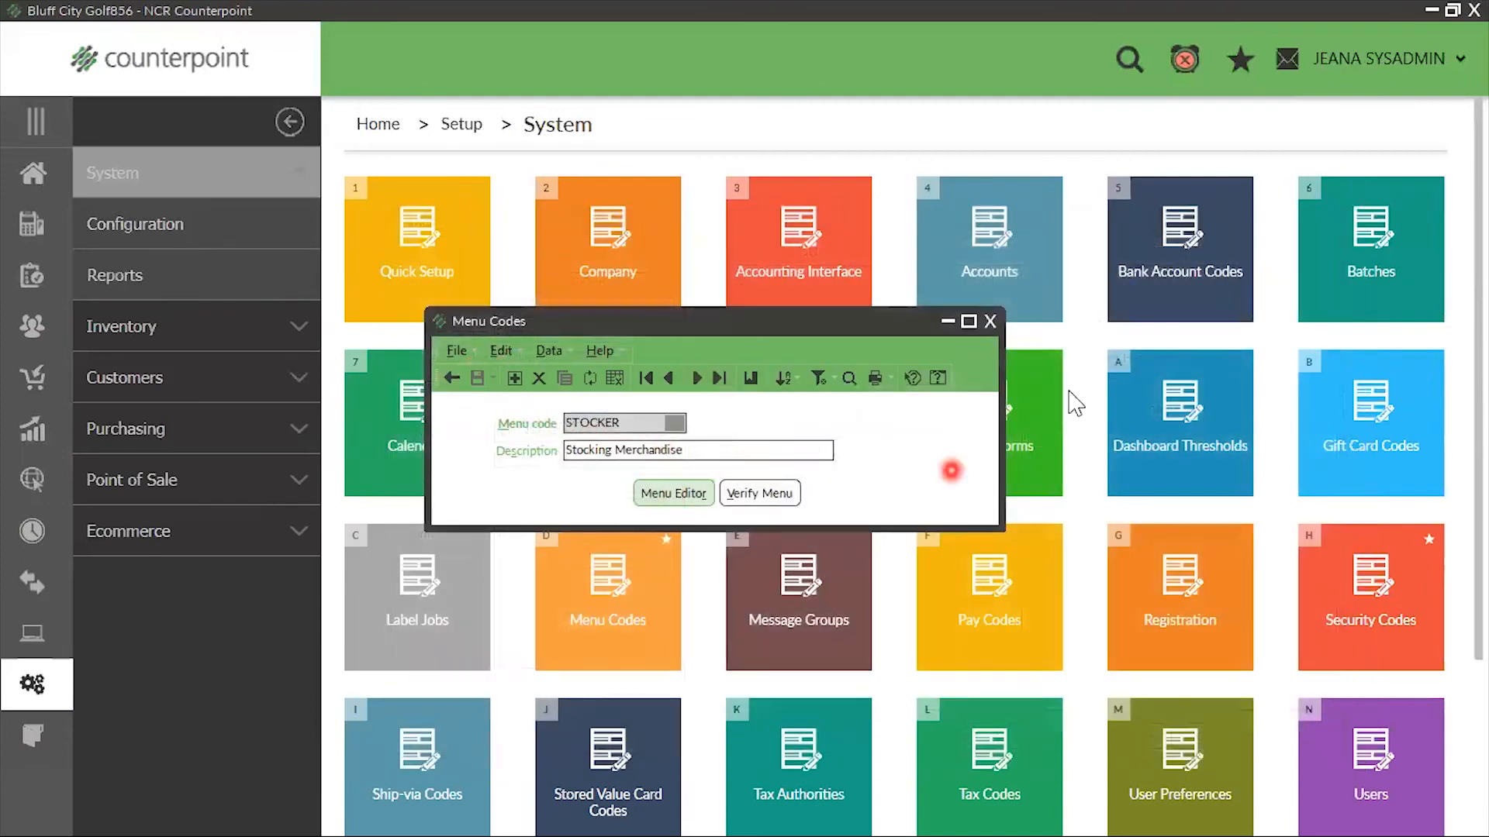
left_click(989, 321)
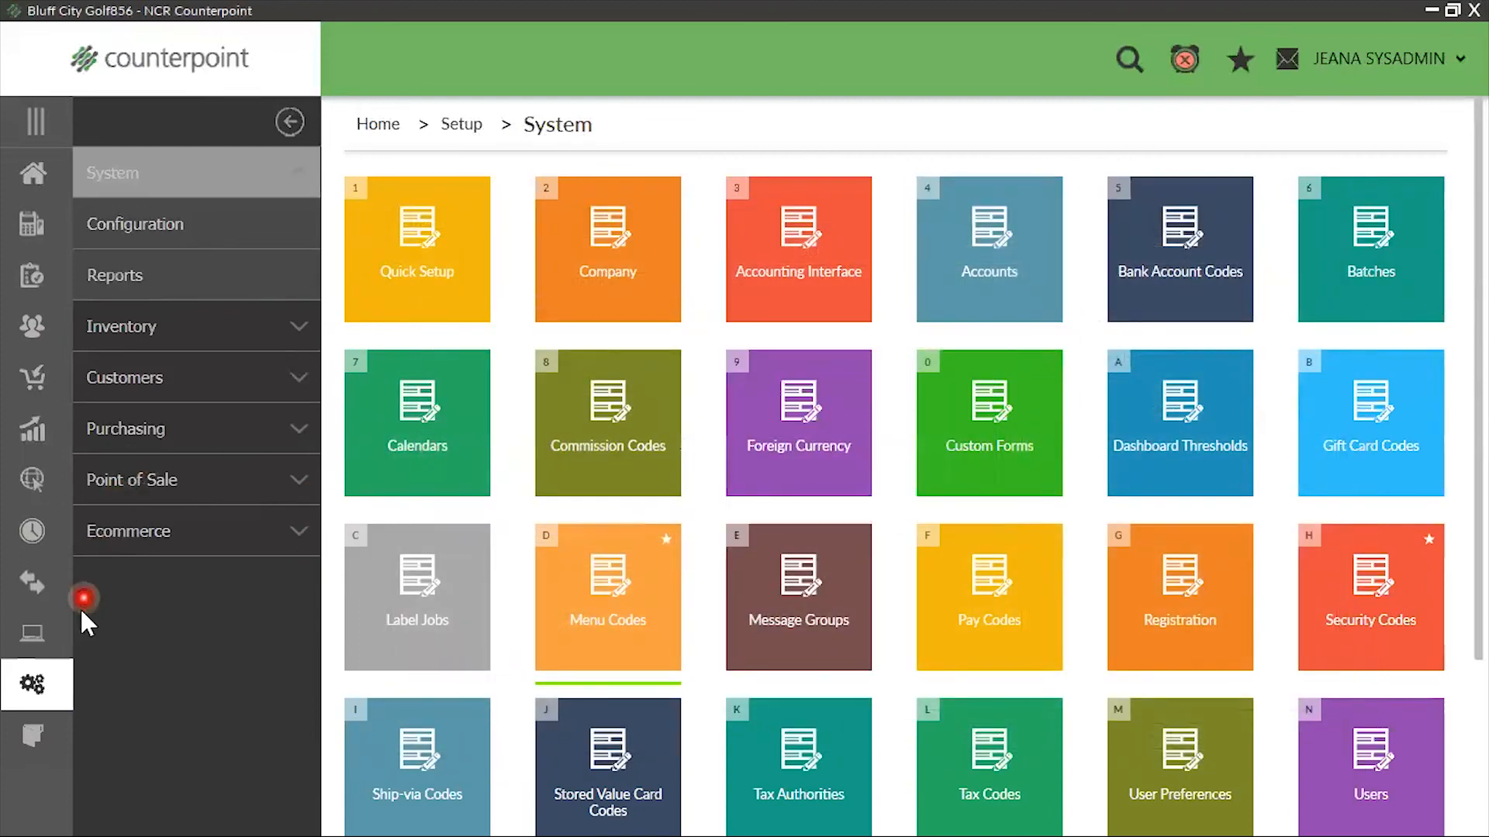
Create a system security code STOCKER copied from the POS security code and set its description to Stocker
left_click(39, 681)
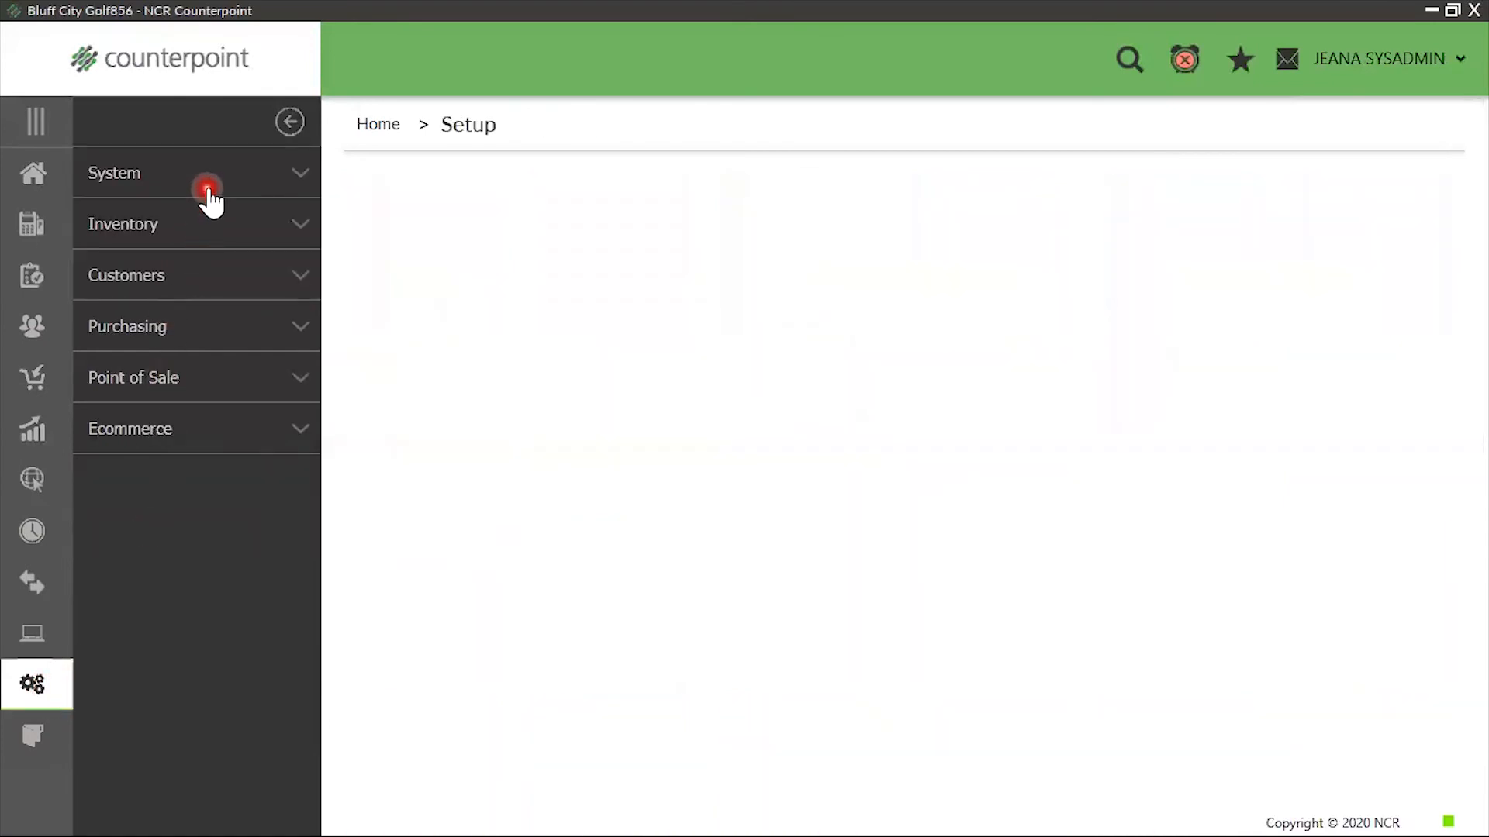
left_click(205, 189)
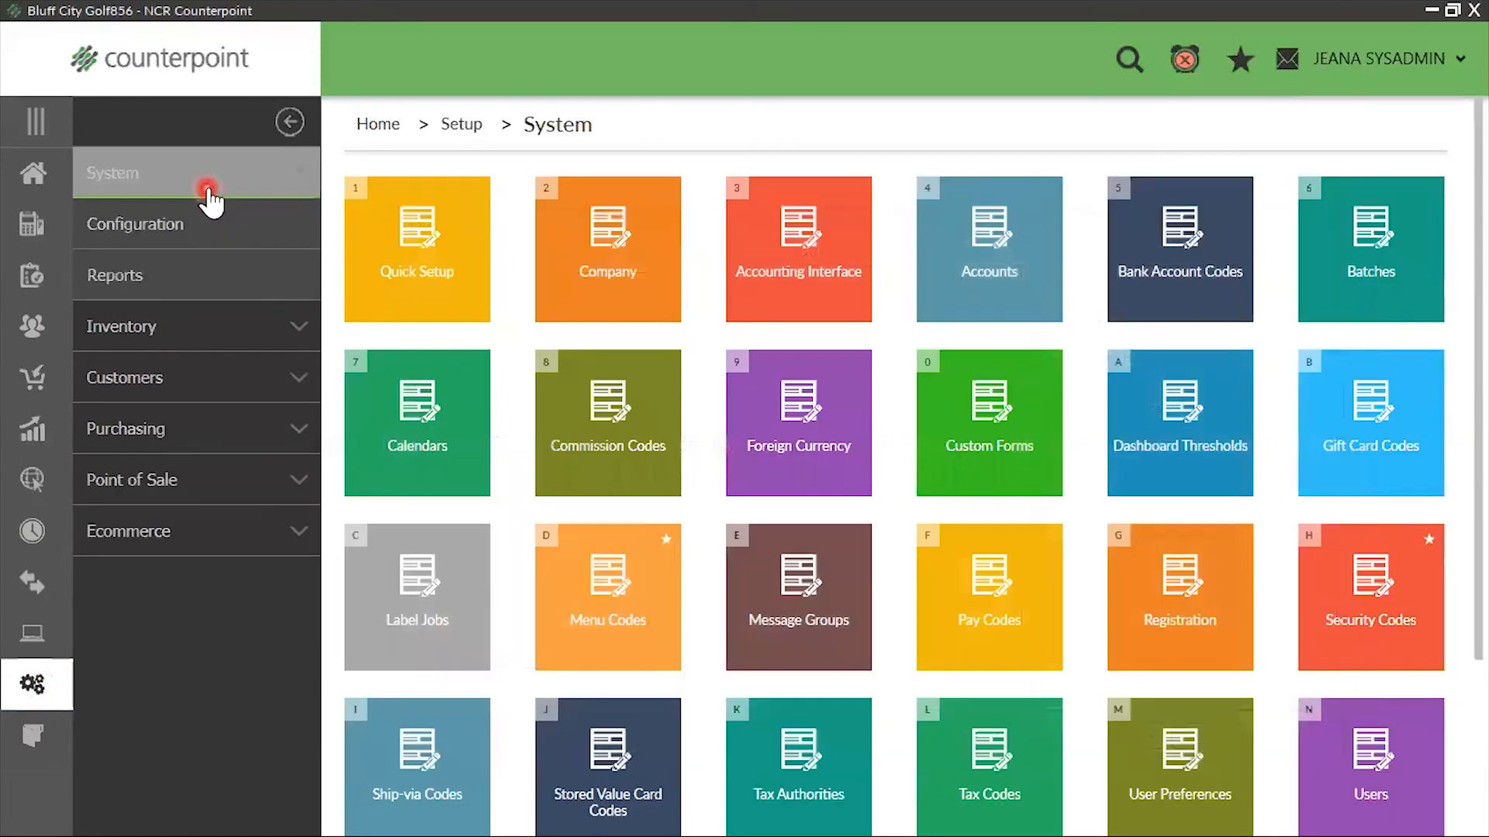
left_click(1369, 637)
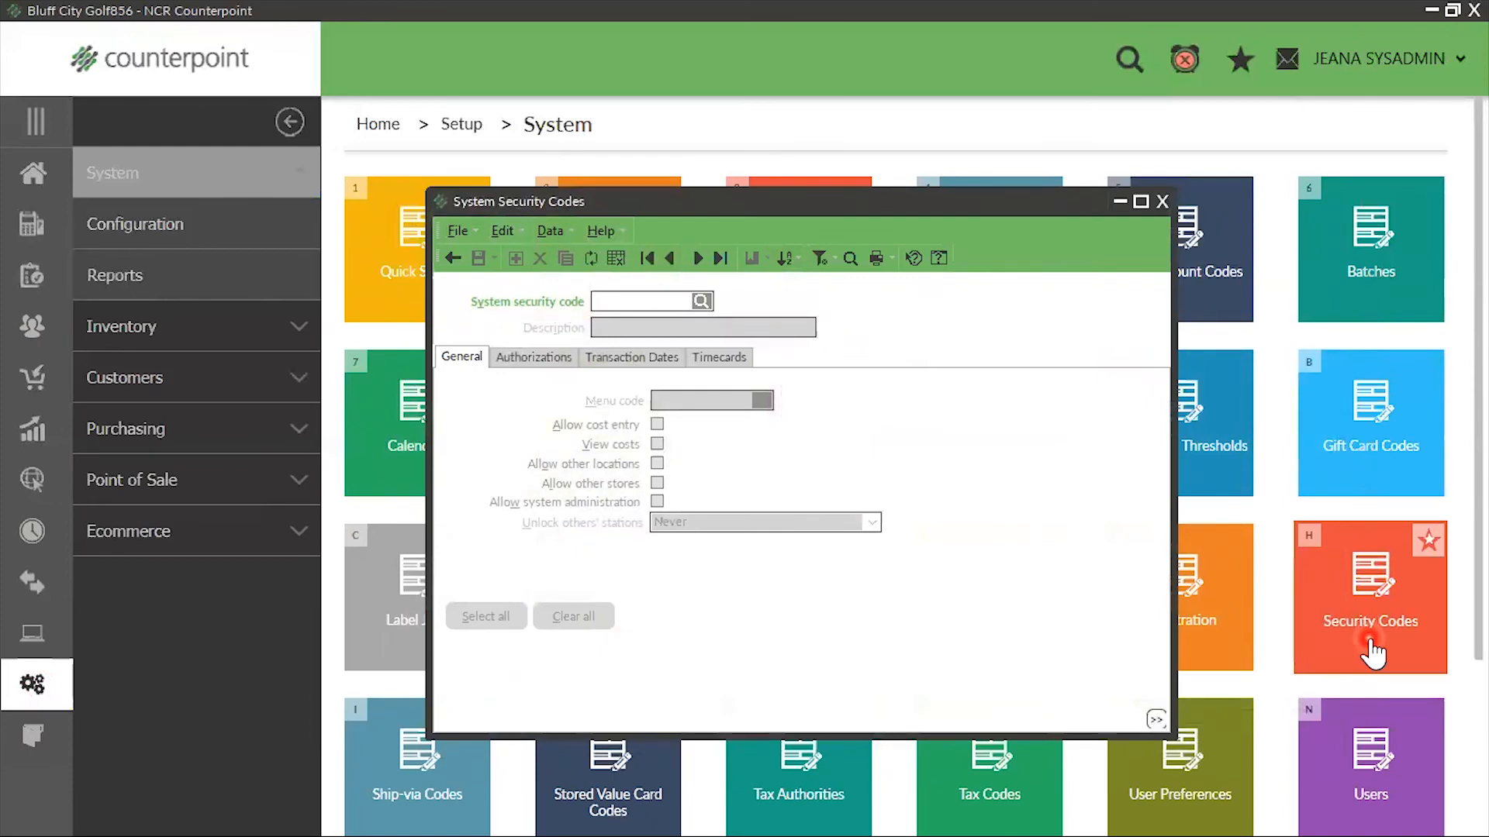
type("STOCKER")
key("Tab")
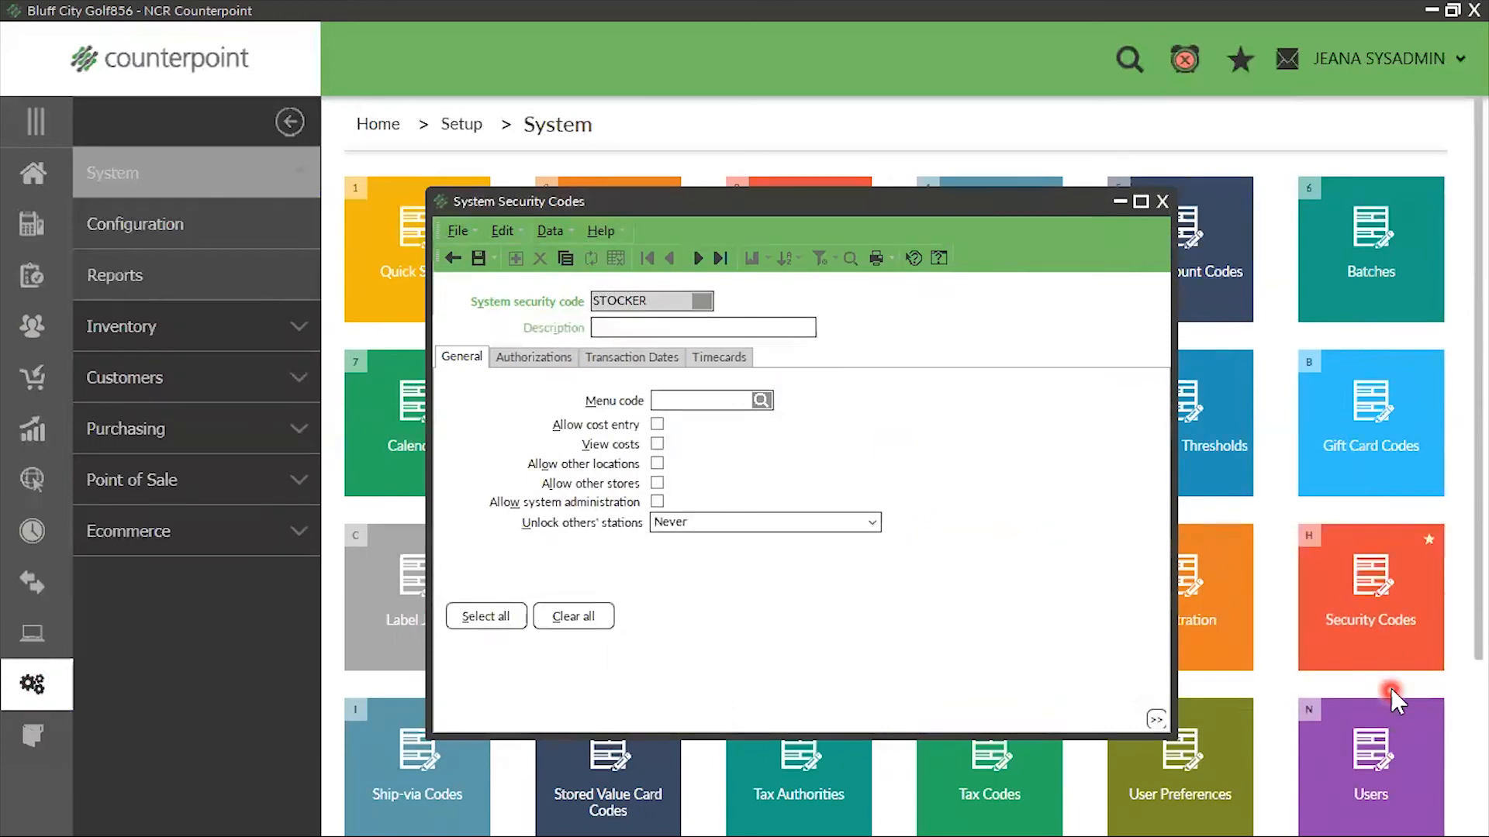
left_click(564, 260)
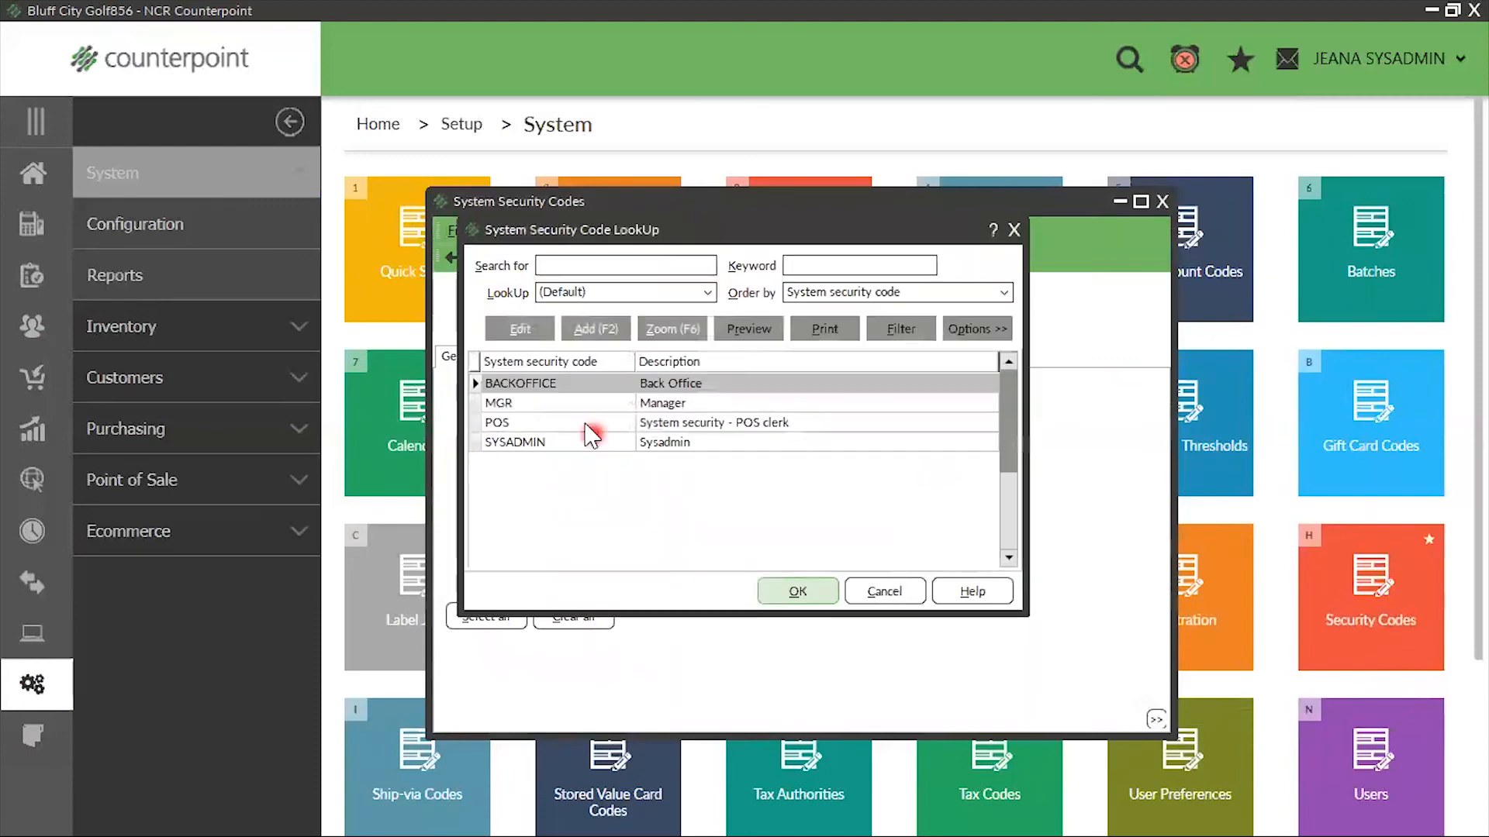
left_click(574, 422)
left_click(782, 594)
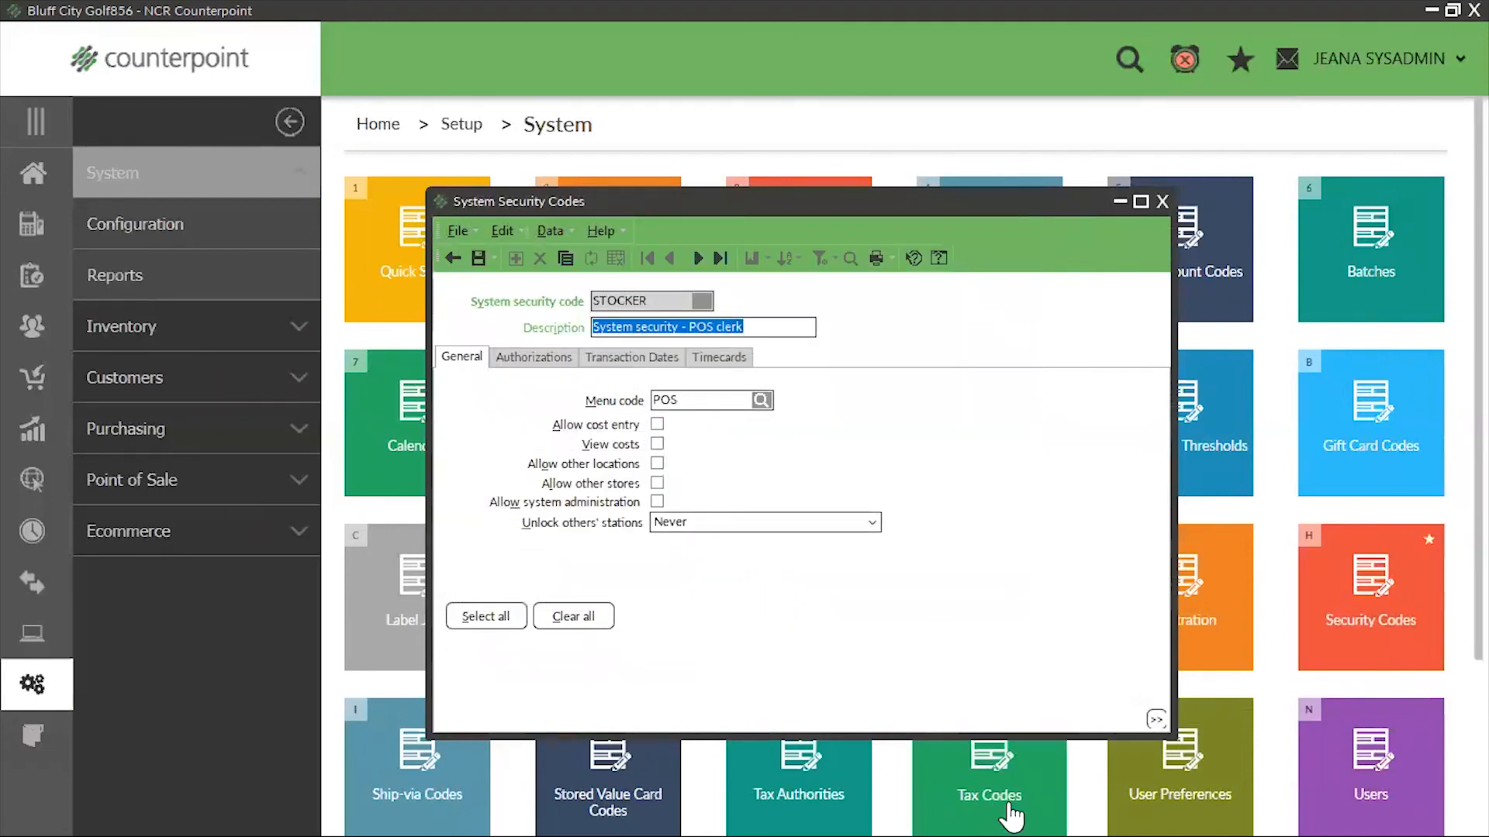
type("Stocker")
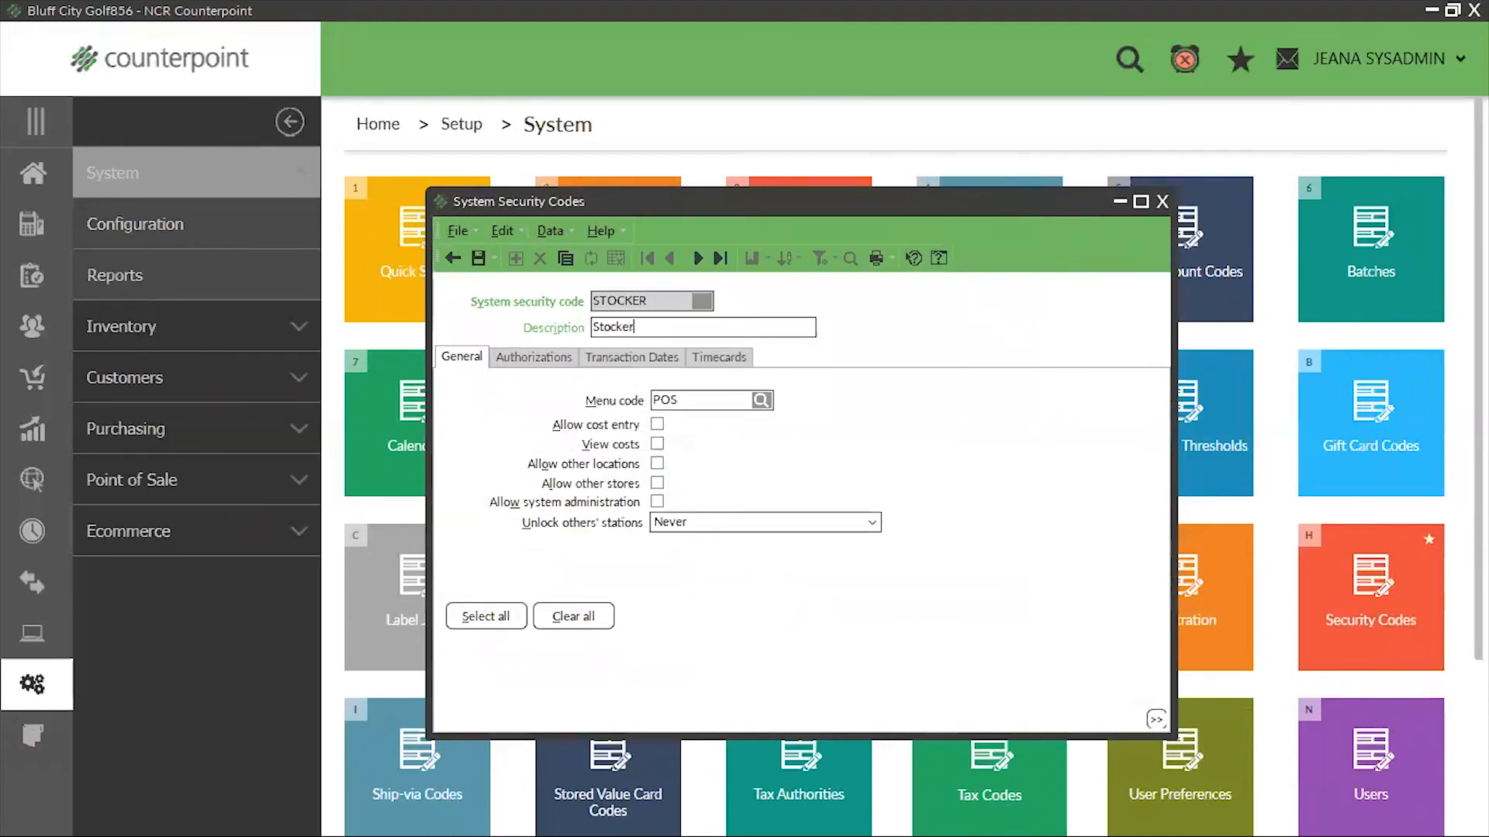
Assign the STOCKER menu code to the STOCKER security code
left_click(681, 403)
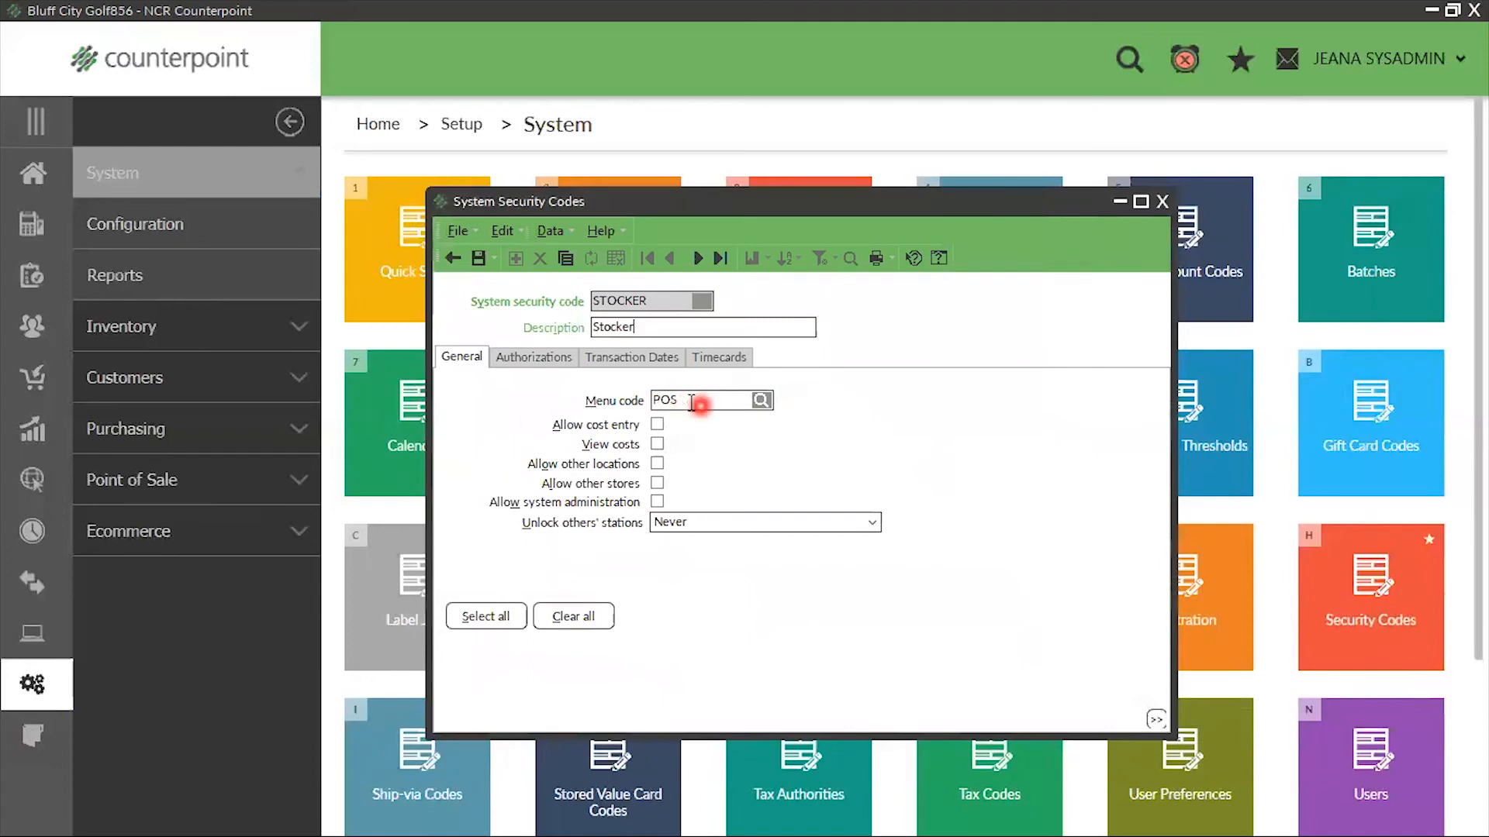
left_click(763, 400)
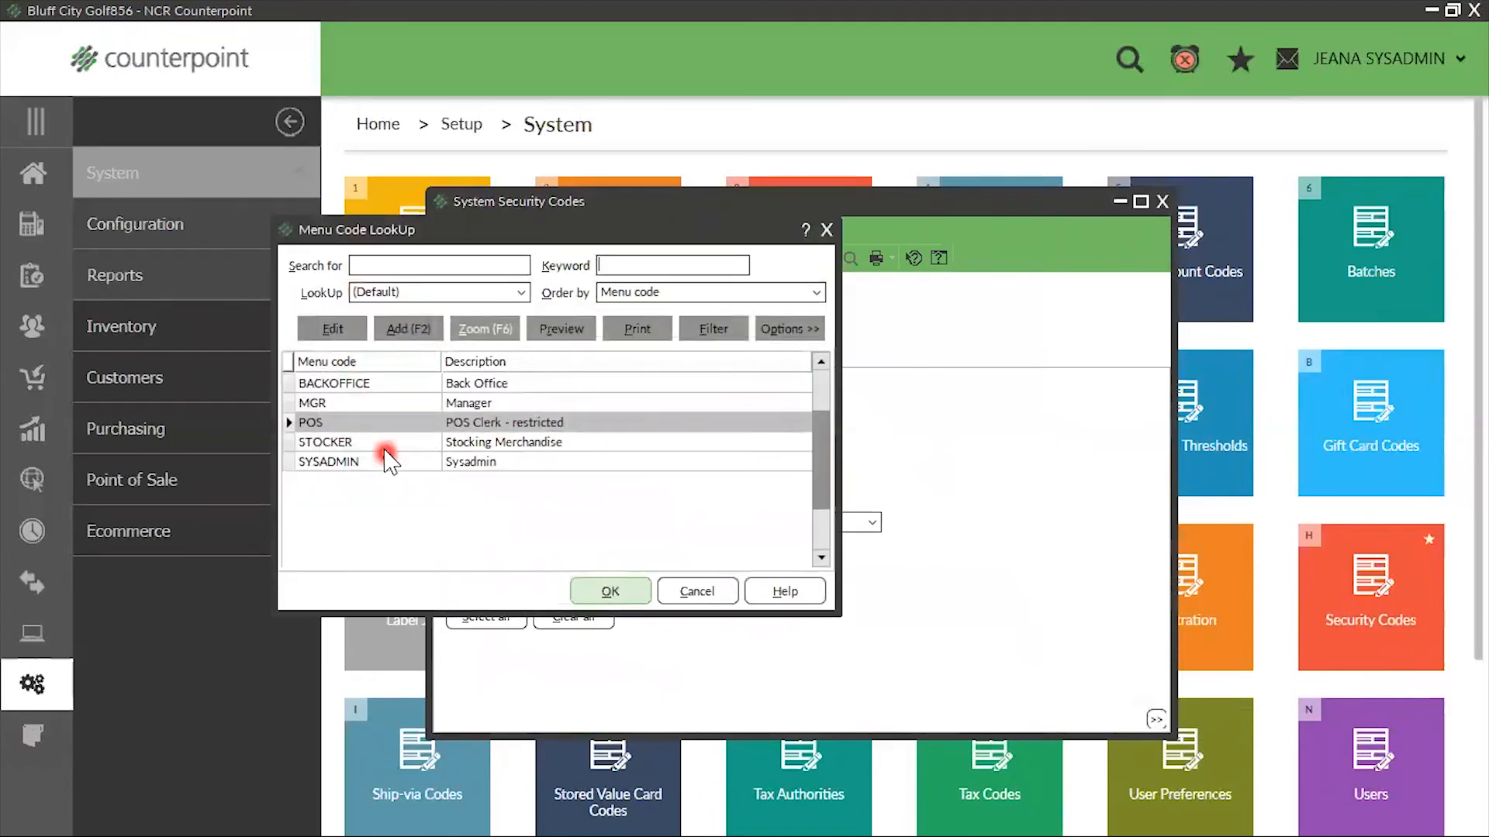
left_click(383, 446)
left_click(616, 593)
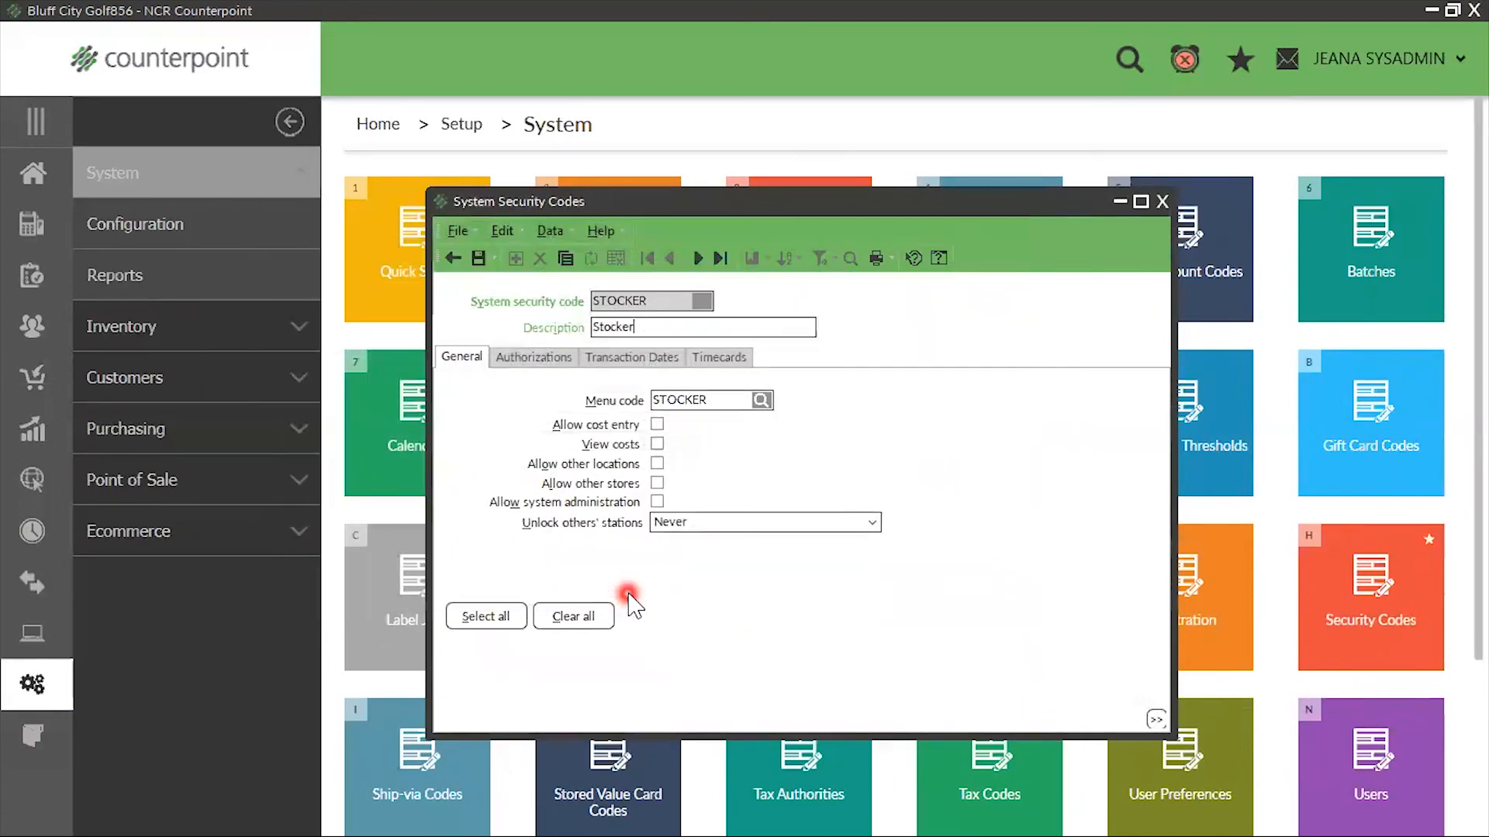
Set Clock-in/Clock-out to Allowed with timecard status, clock-in and clock-out prompts enabled for the STOCKER security code, and save it
left_click(718, 363)
left_click(758, 400)
left_click(701, 420)
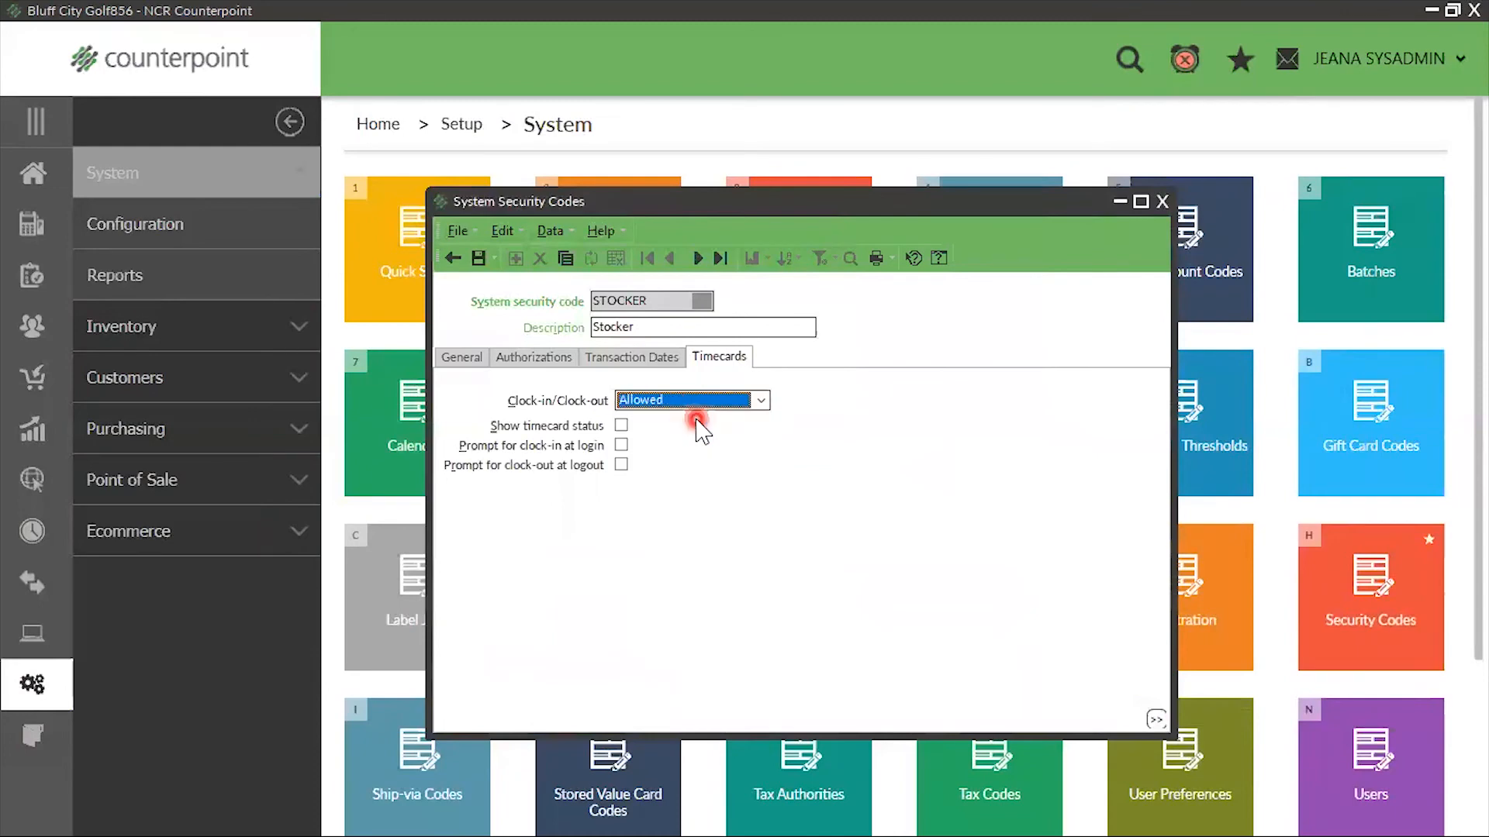
left_click(641, 426)
left_click(622, 447)
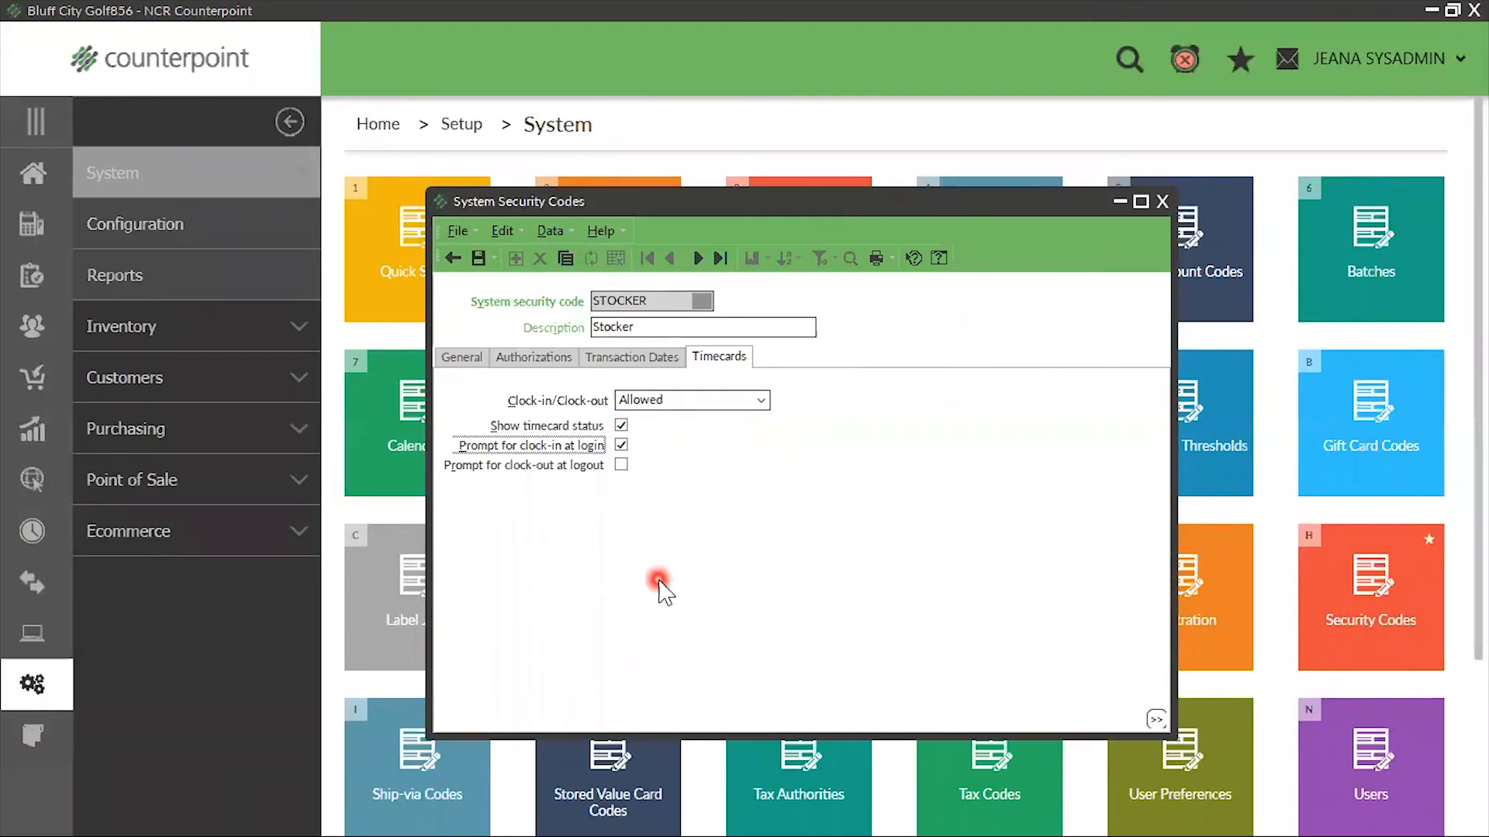
left_click(622, 466)
left_click(791, 610)
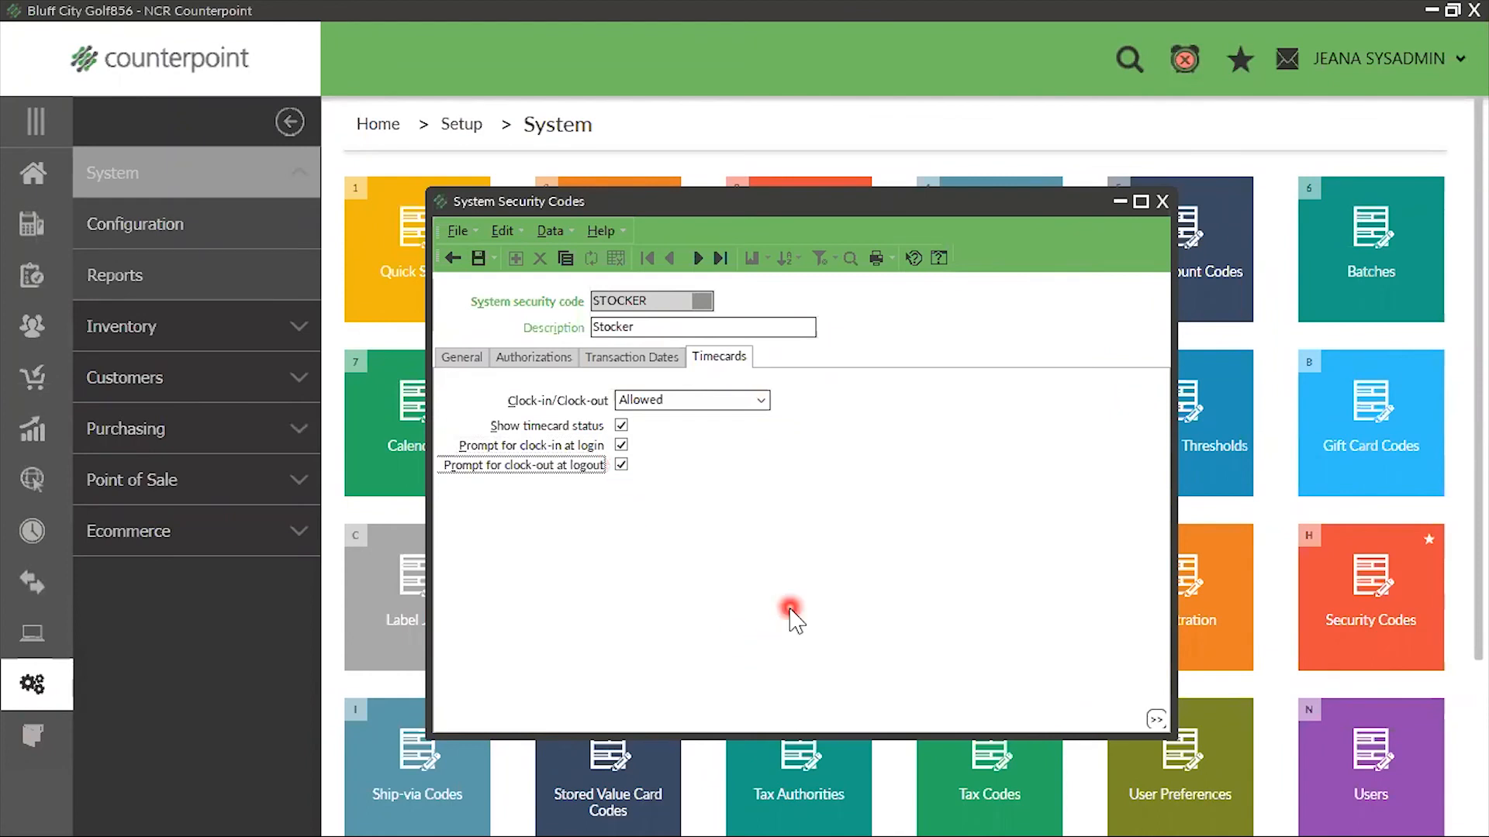
left_click(480, 259)
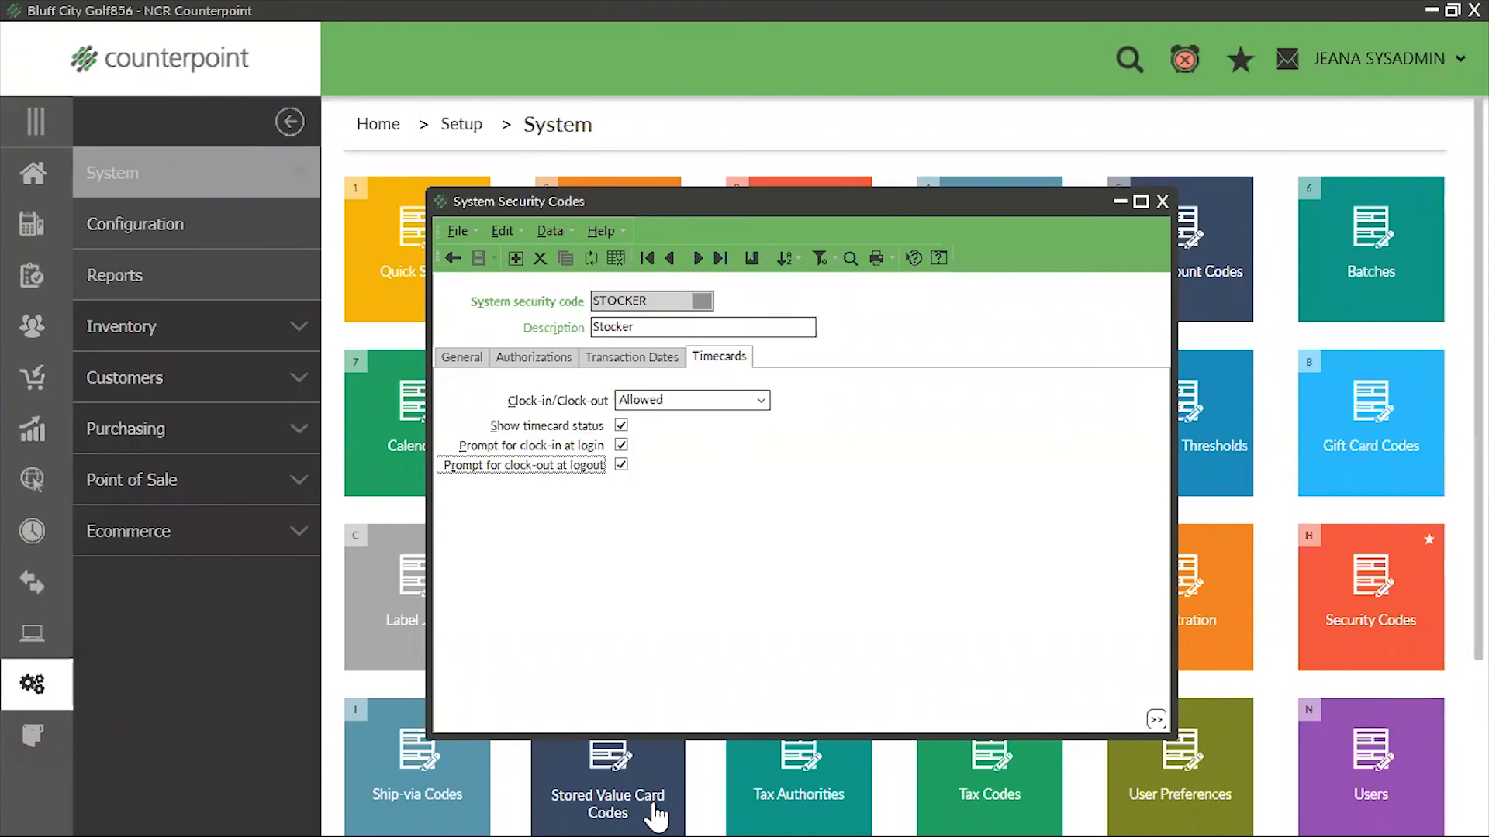
left_click(1161, 201)
Create a new user record with the employee's user ID, copied from an existing user, and enter the employee's full name
left_click(60, 168)
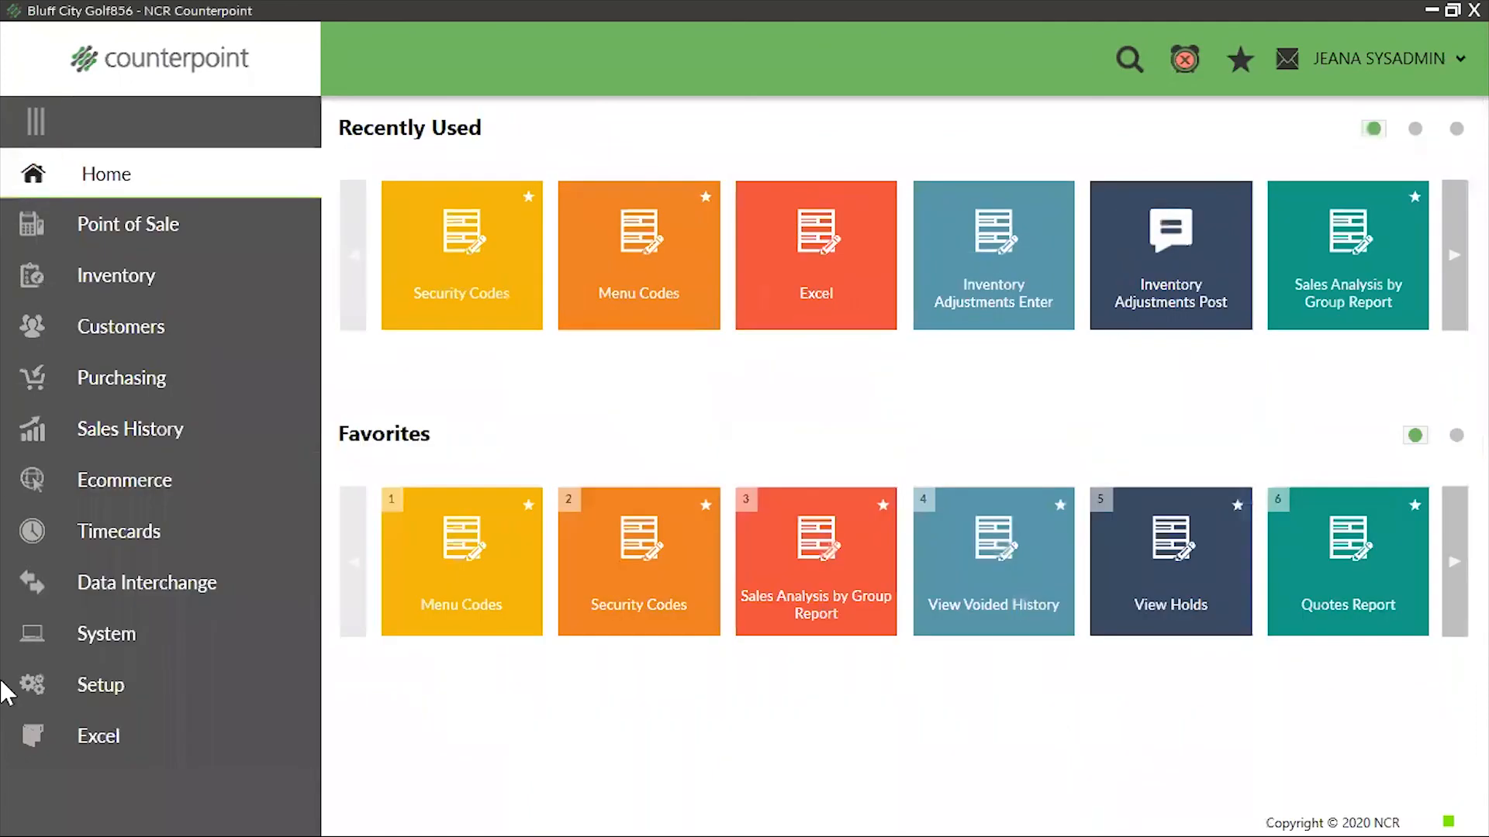
left_click(77, 675)
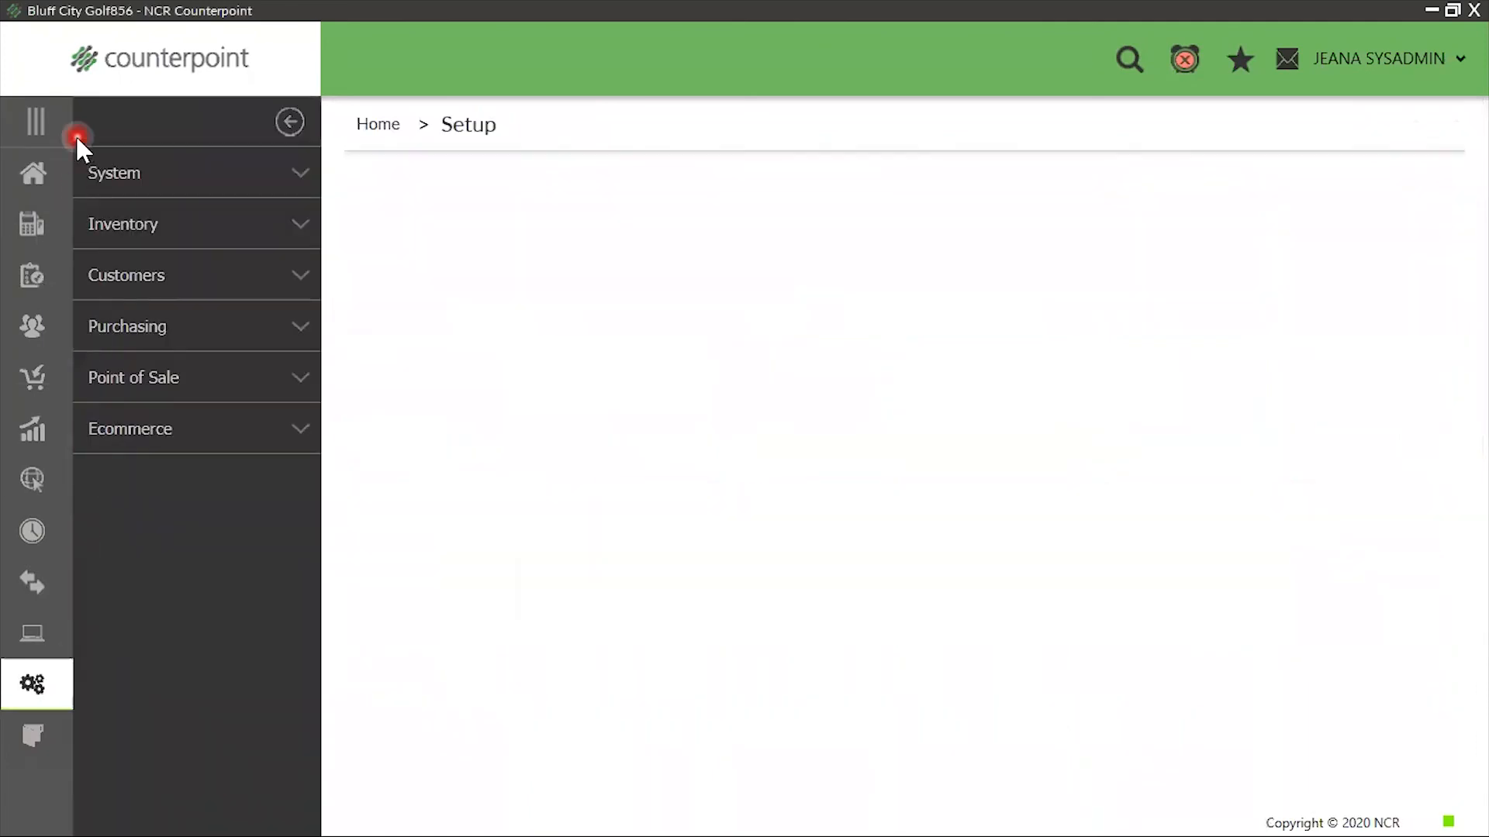
left_click(128, 177)
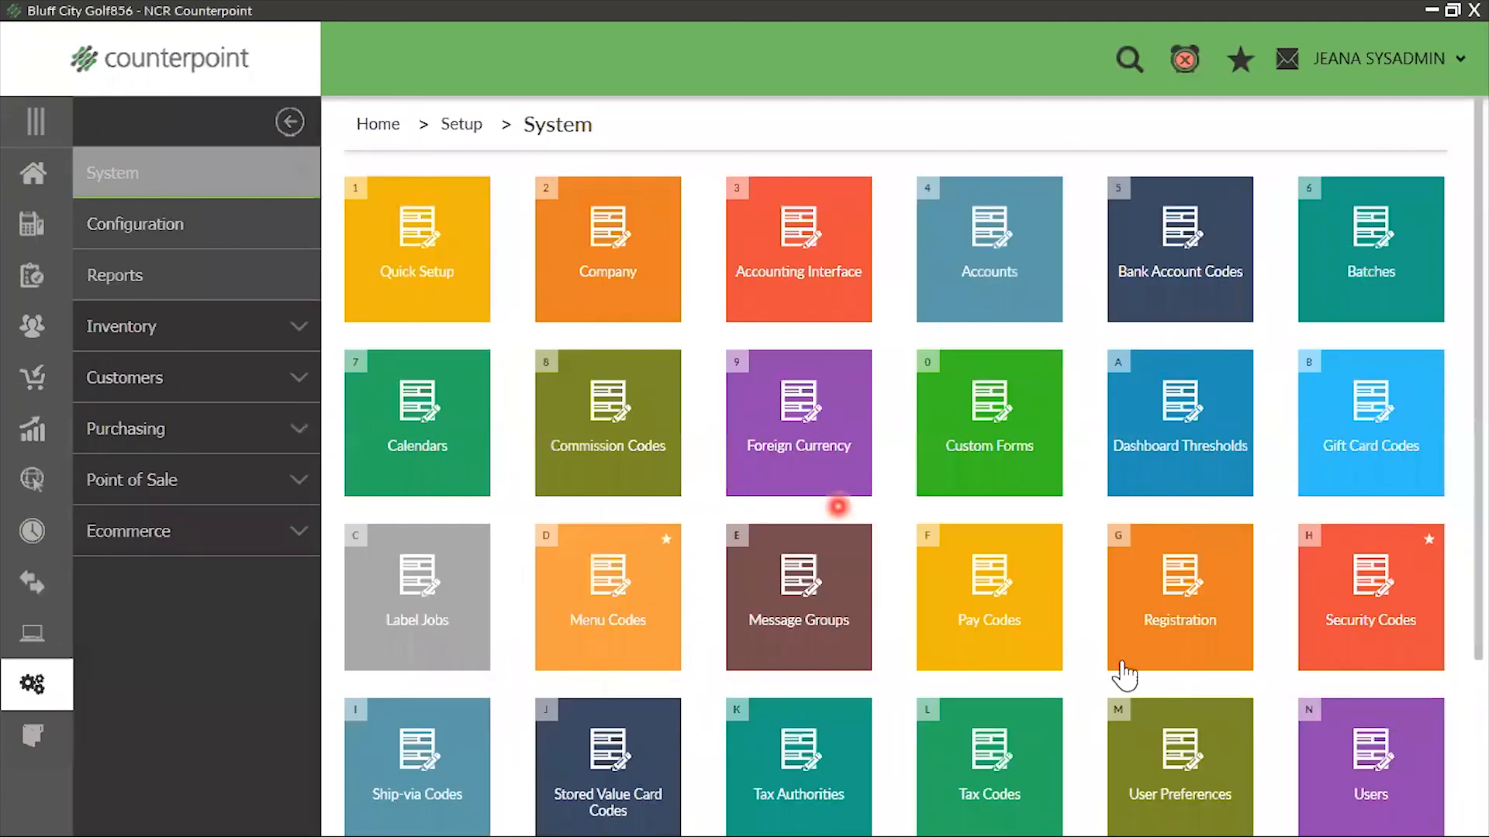
left_click(1345, 758)
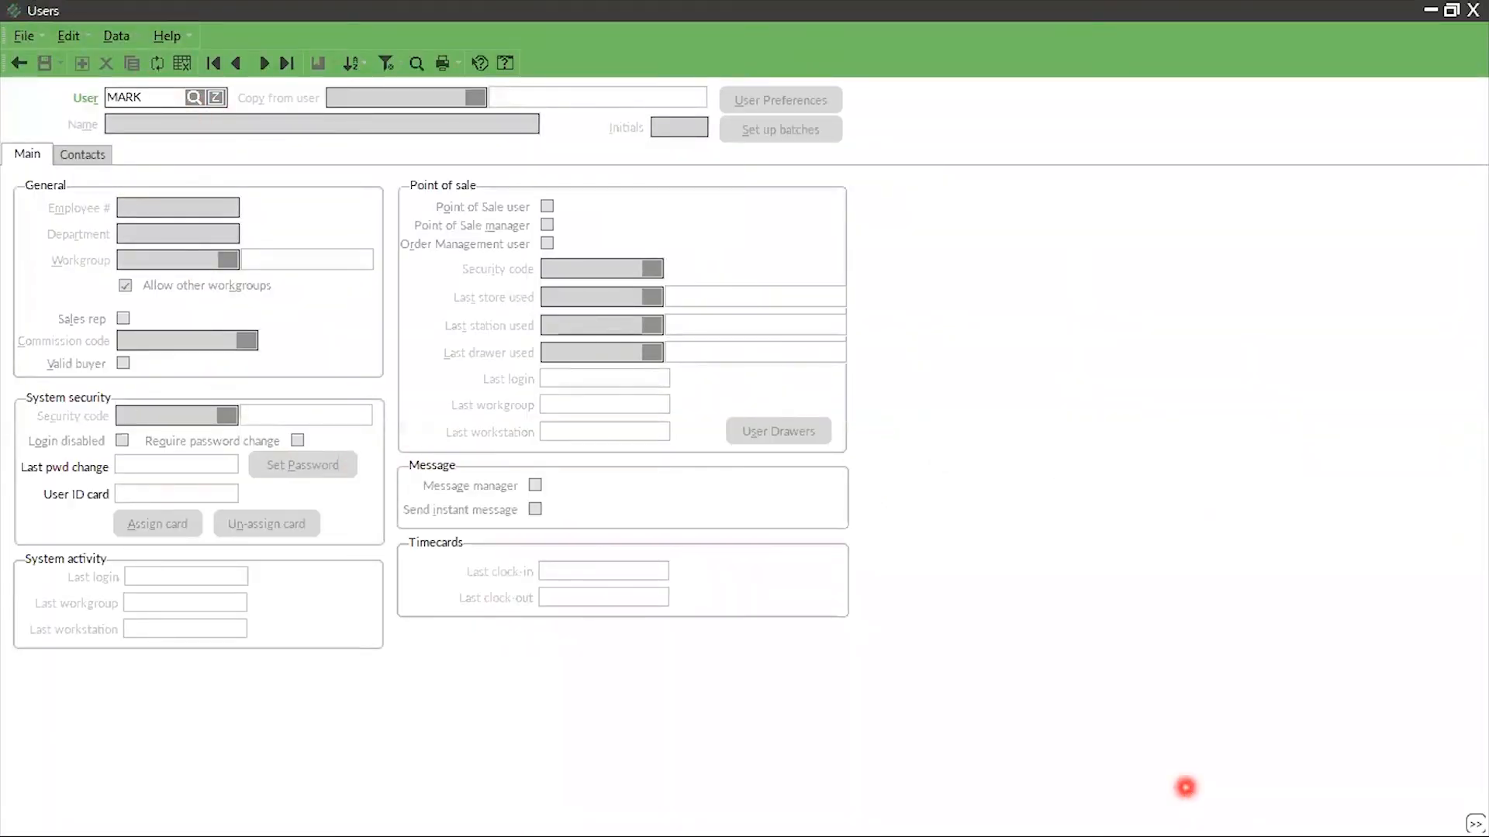
key("Tab")
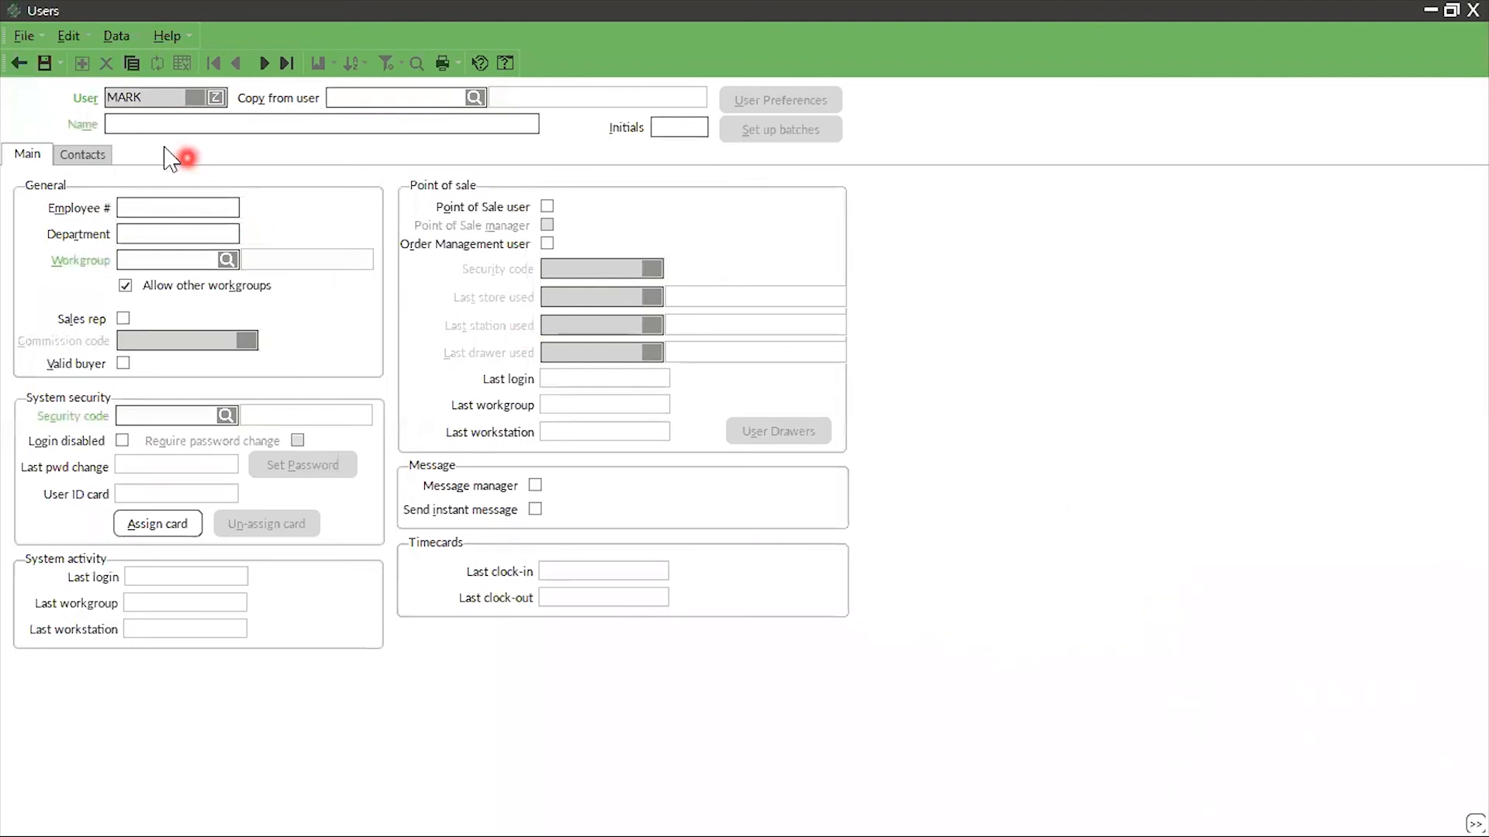
left_click(133, 63)
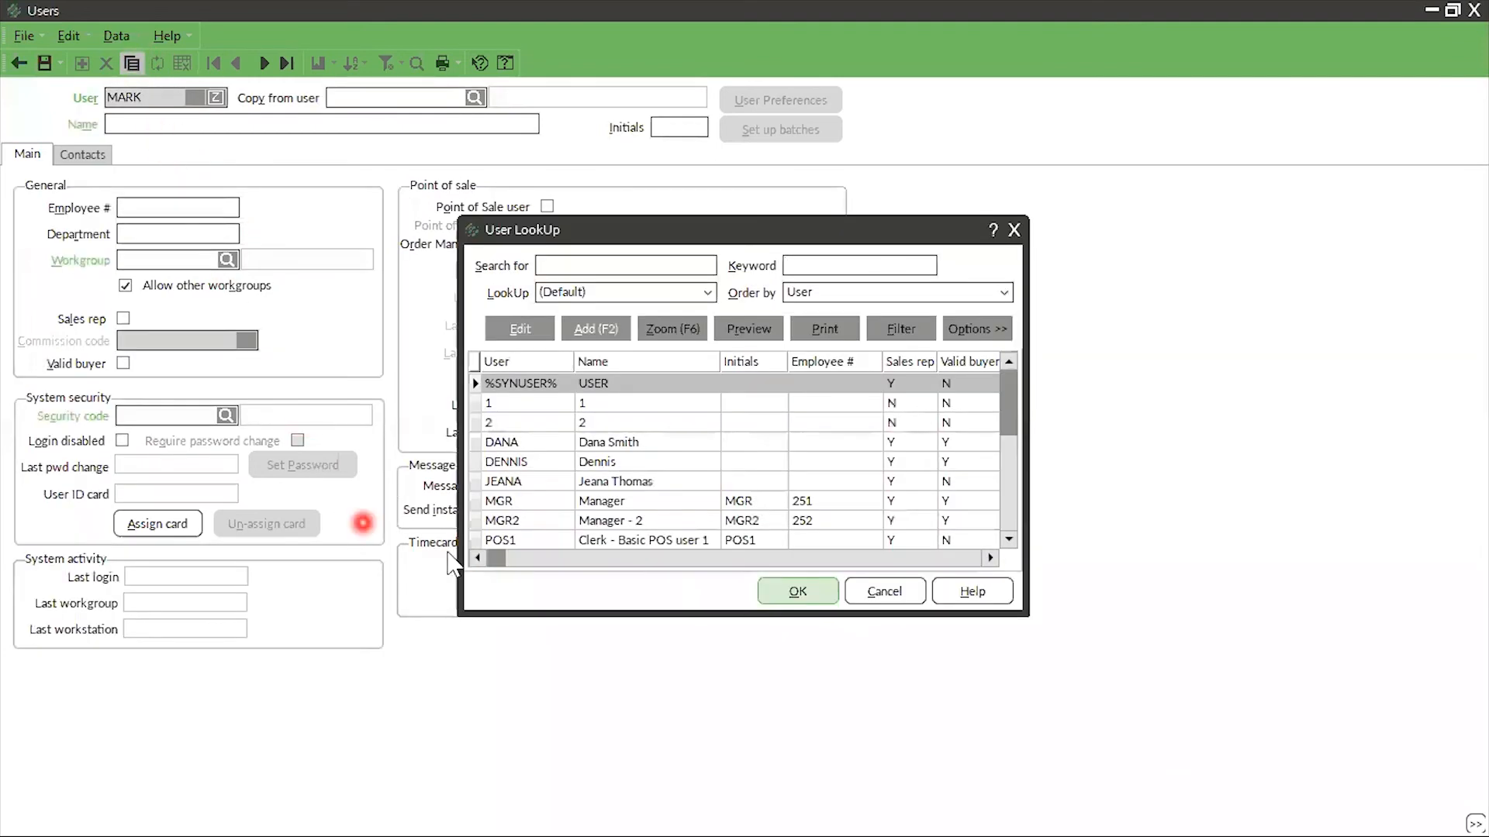
left_click(555, 442)
left_click(785, 609)
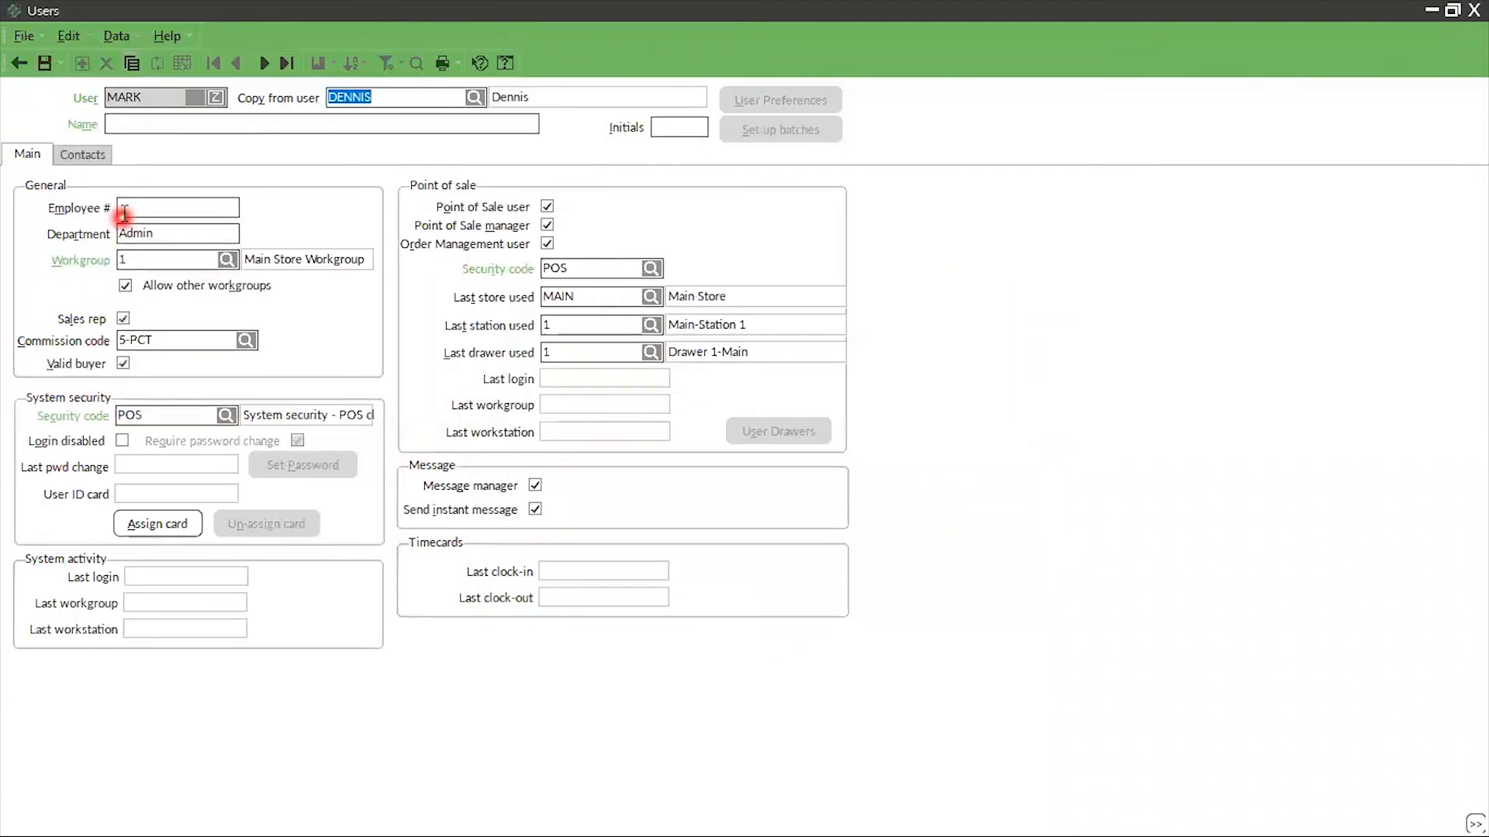
left_click(157, 129)
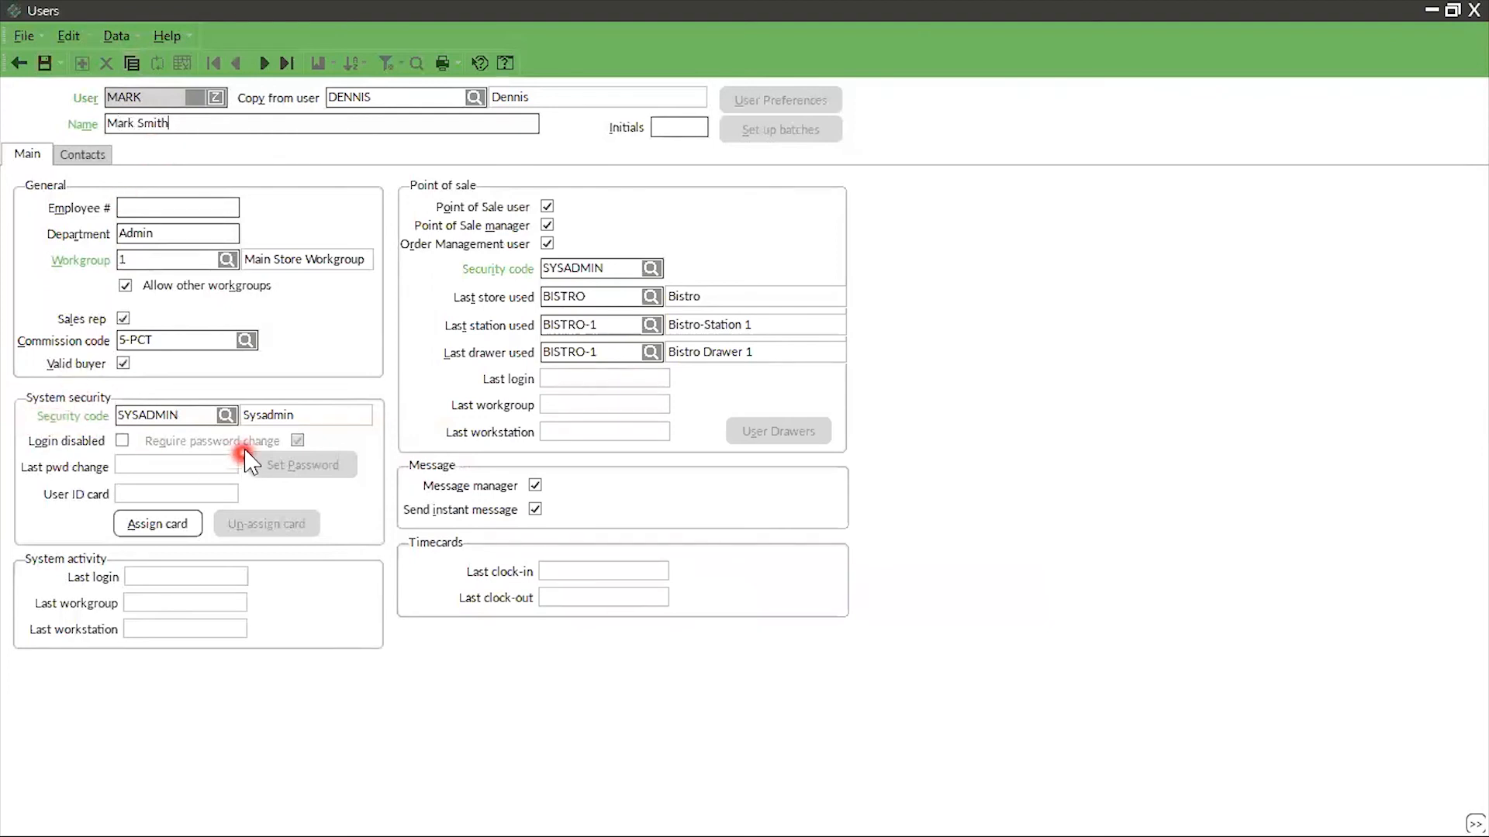
left_click(226, 415)
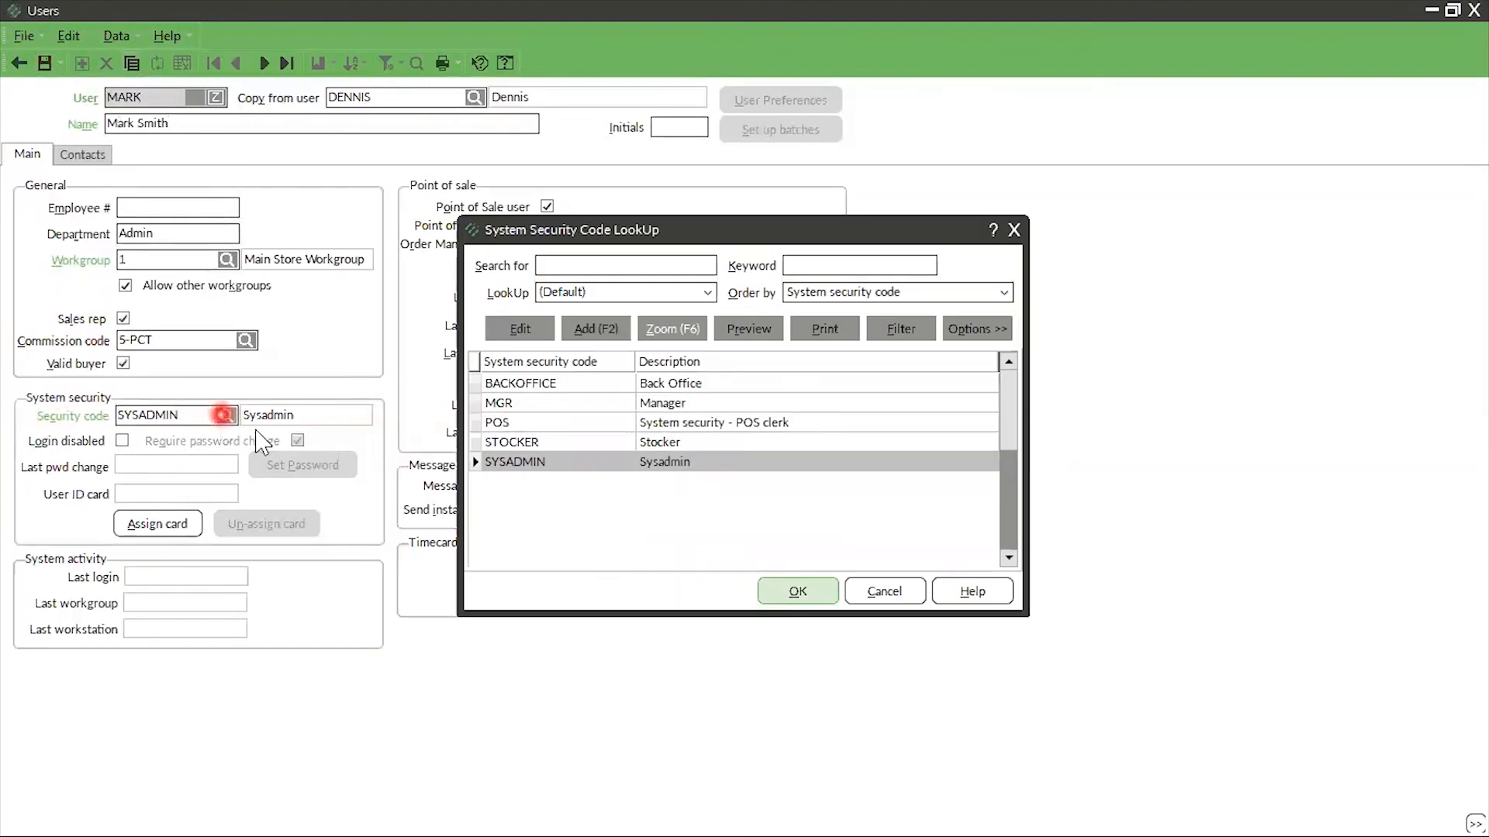
left_click(537, 444)
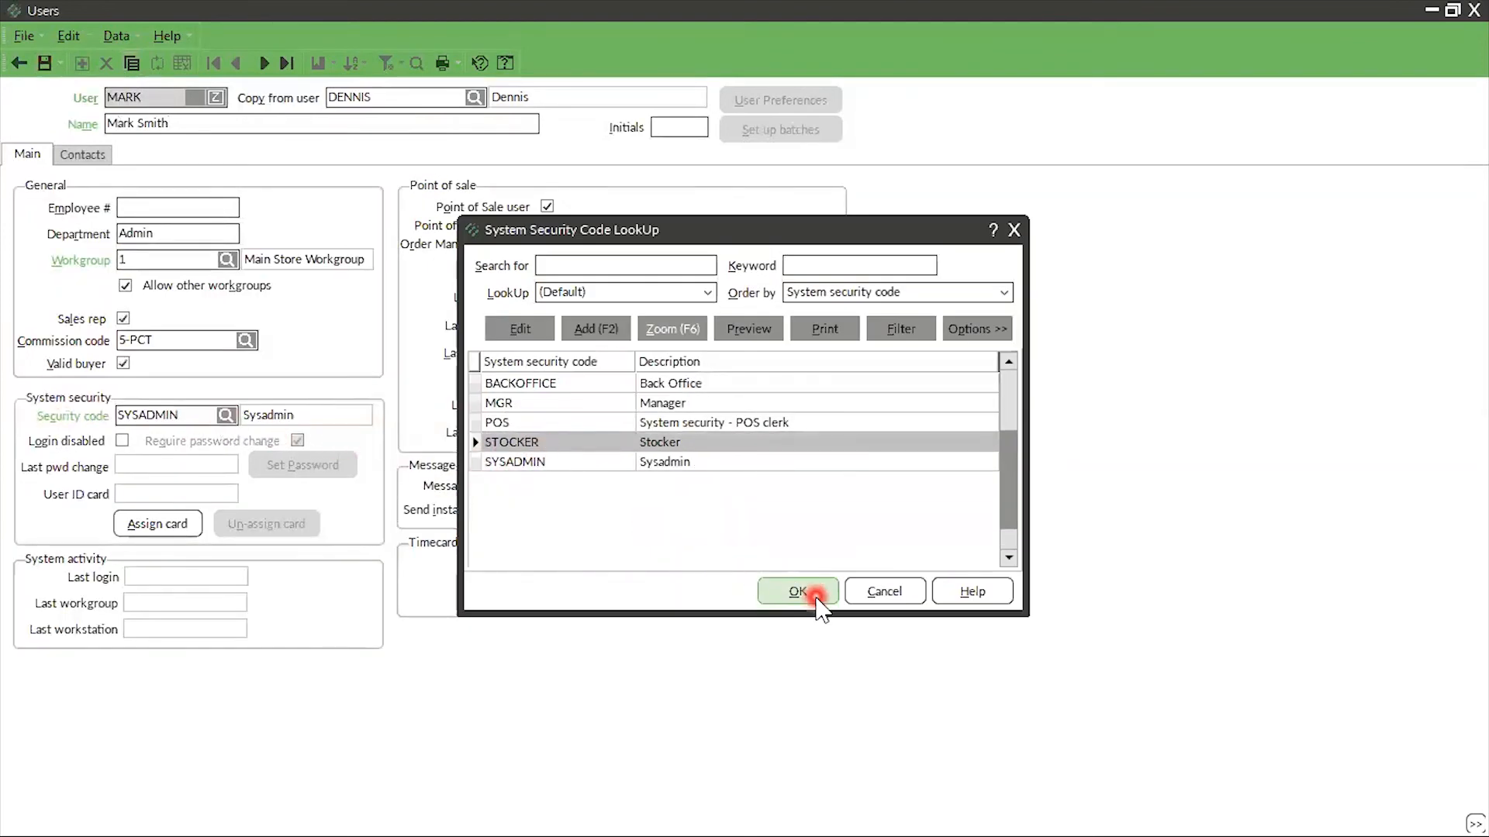
left_click(807, 591)
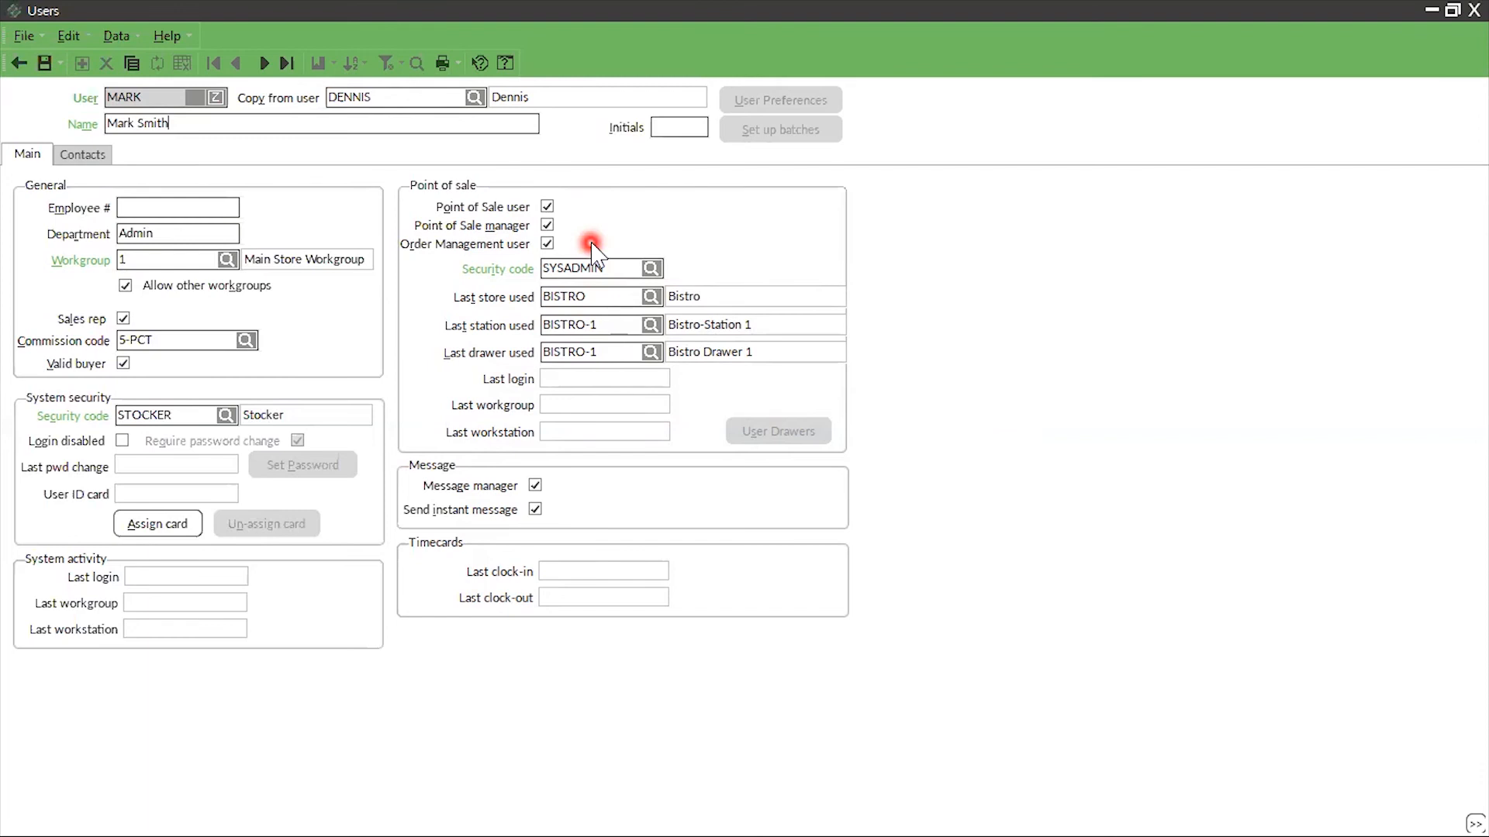
left_click(47, 63)
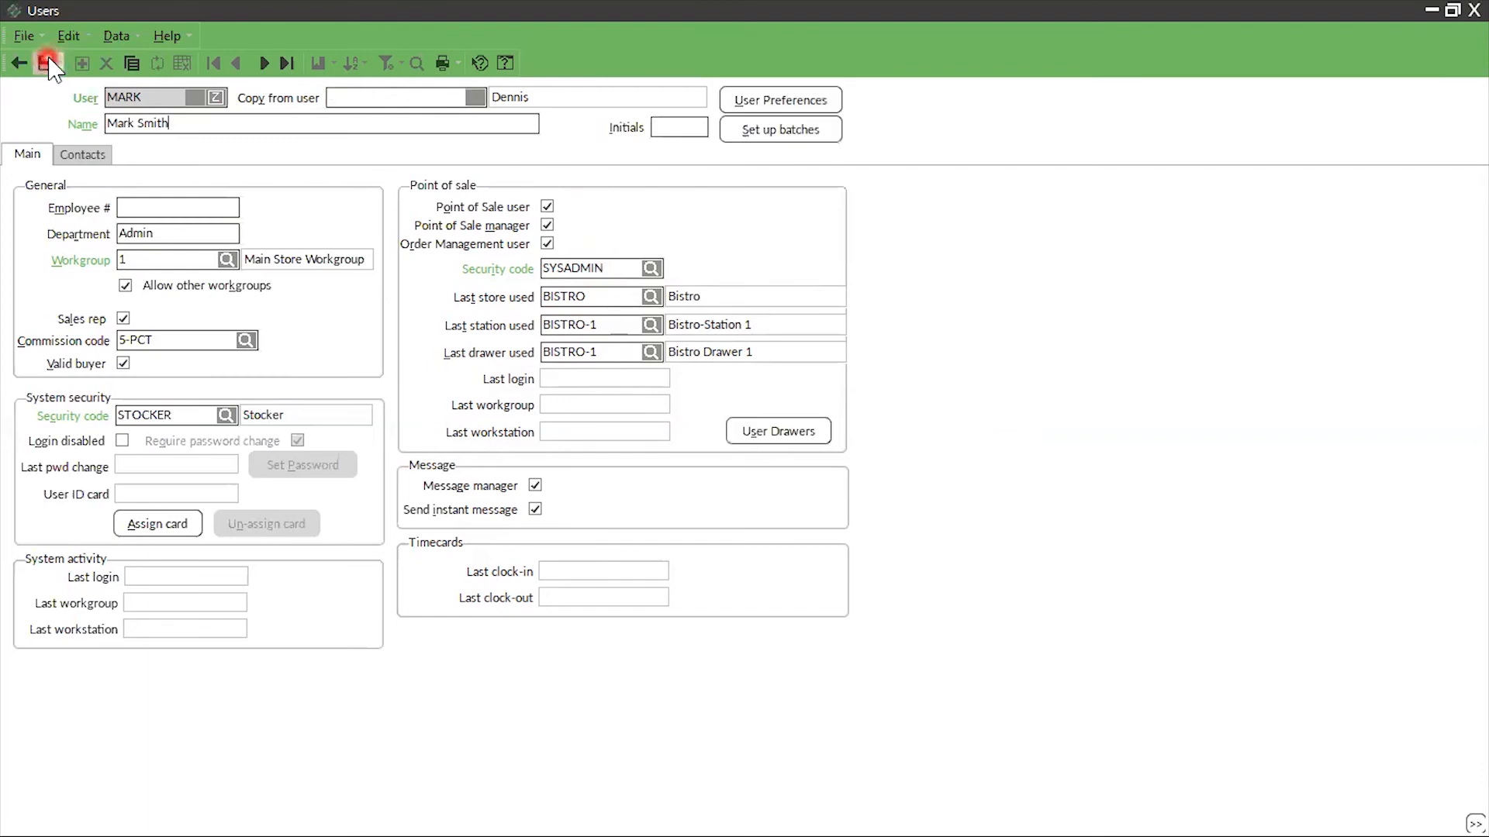
Open and dismiss the new user's drawer assignments, and exit Counterpoint
left_click(778, 431)
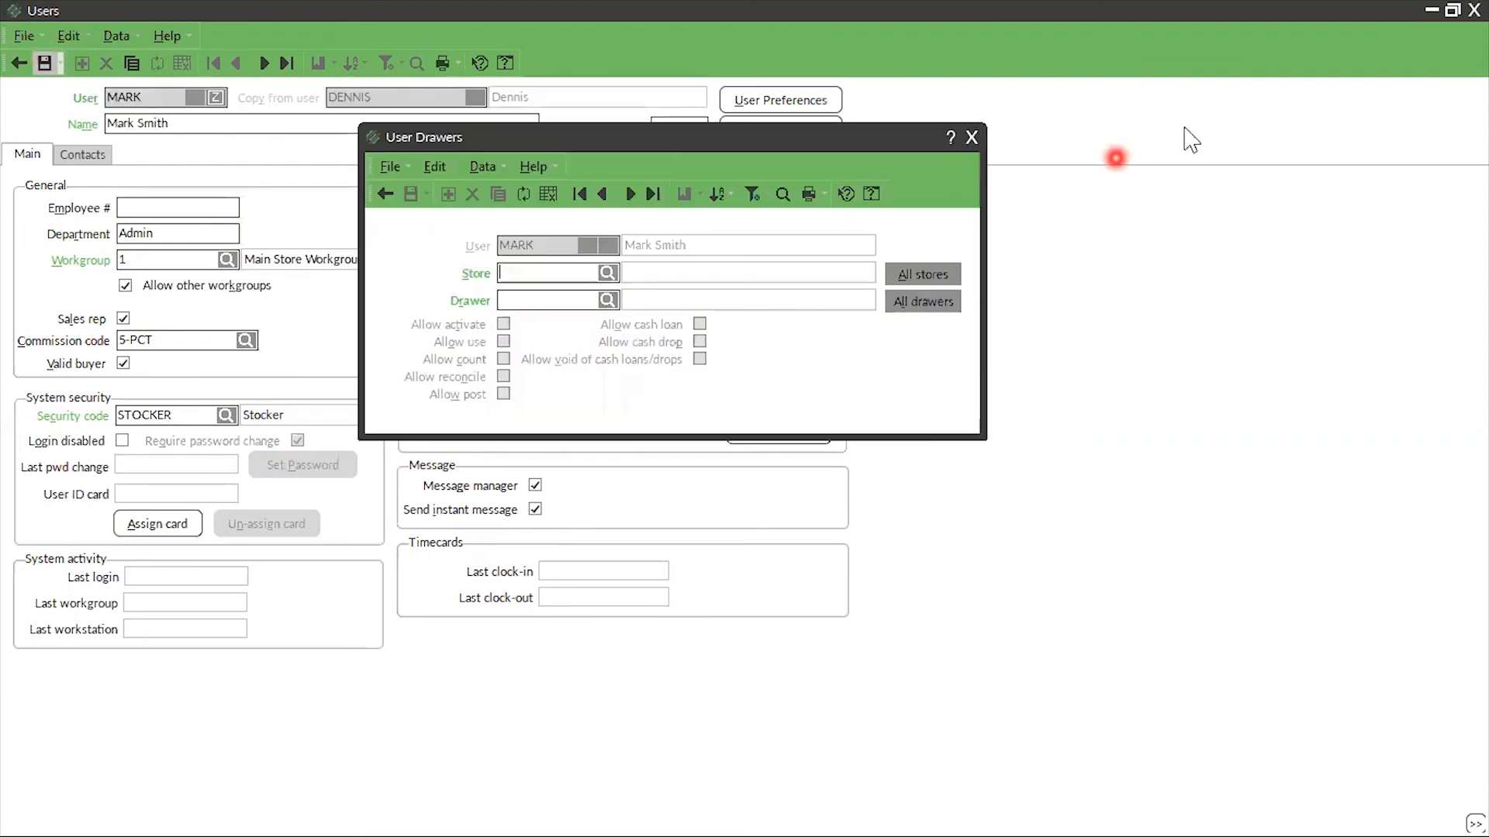
left_click(969, 139)
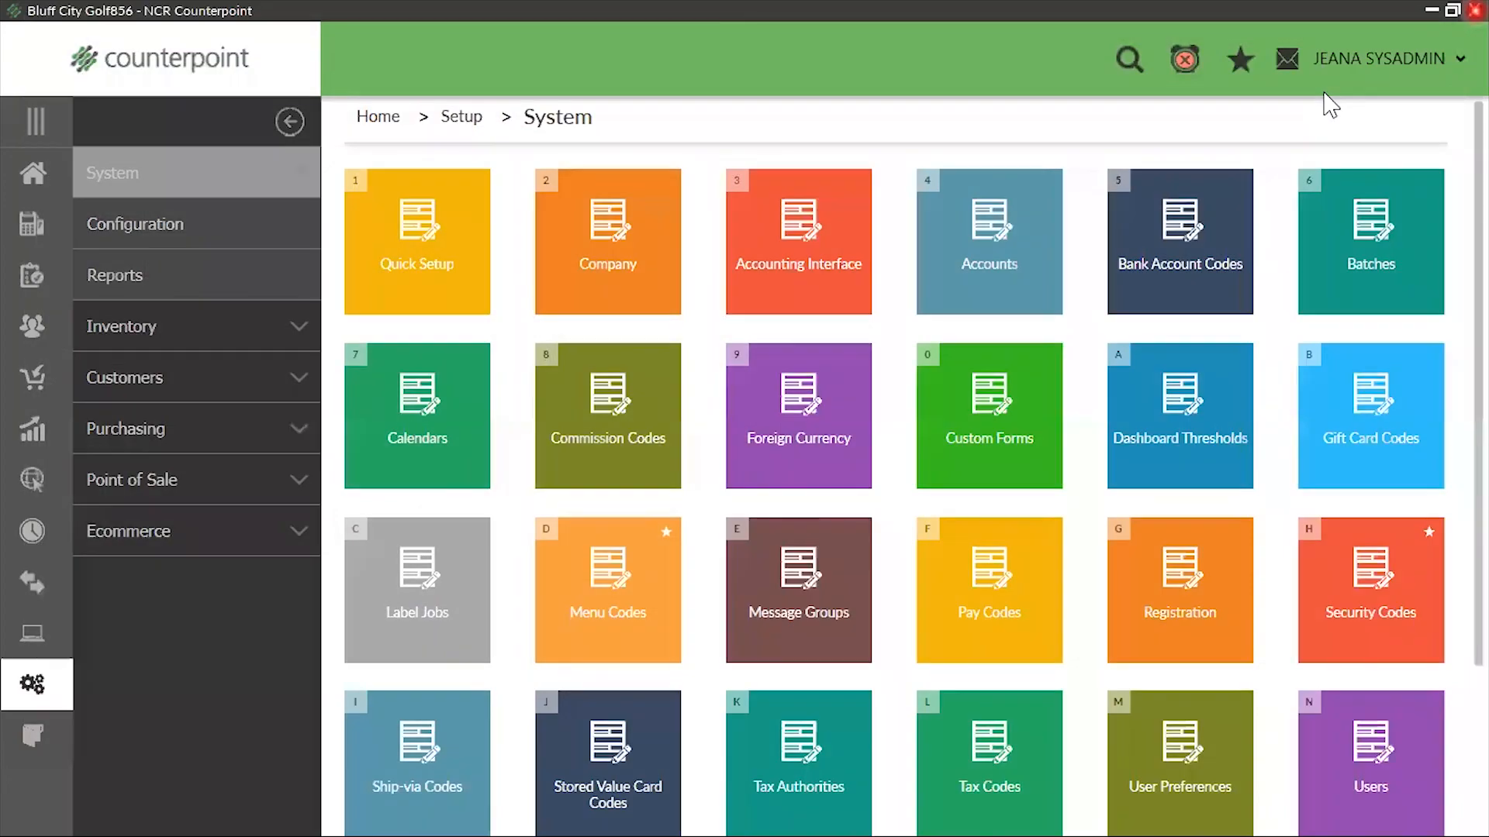
left_click(1472, 11)
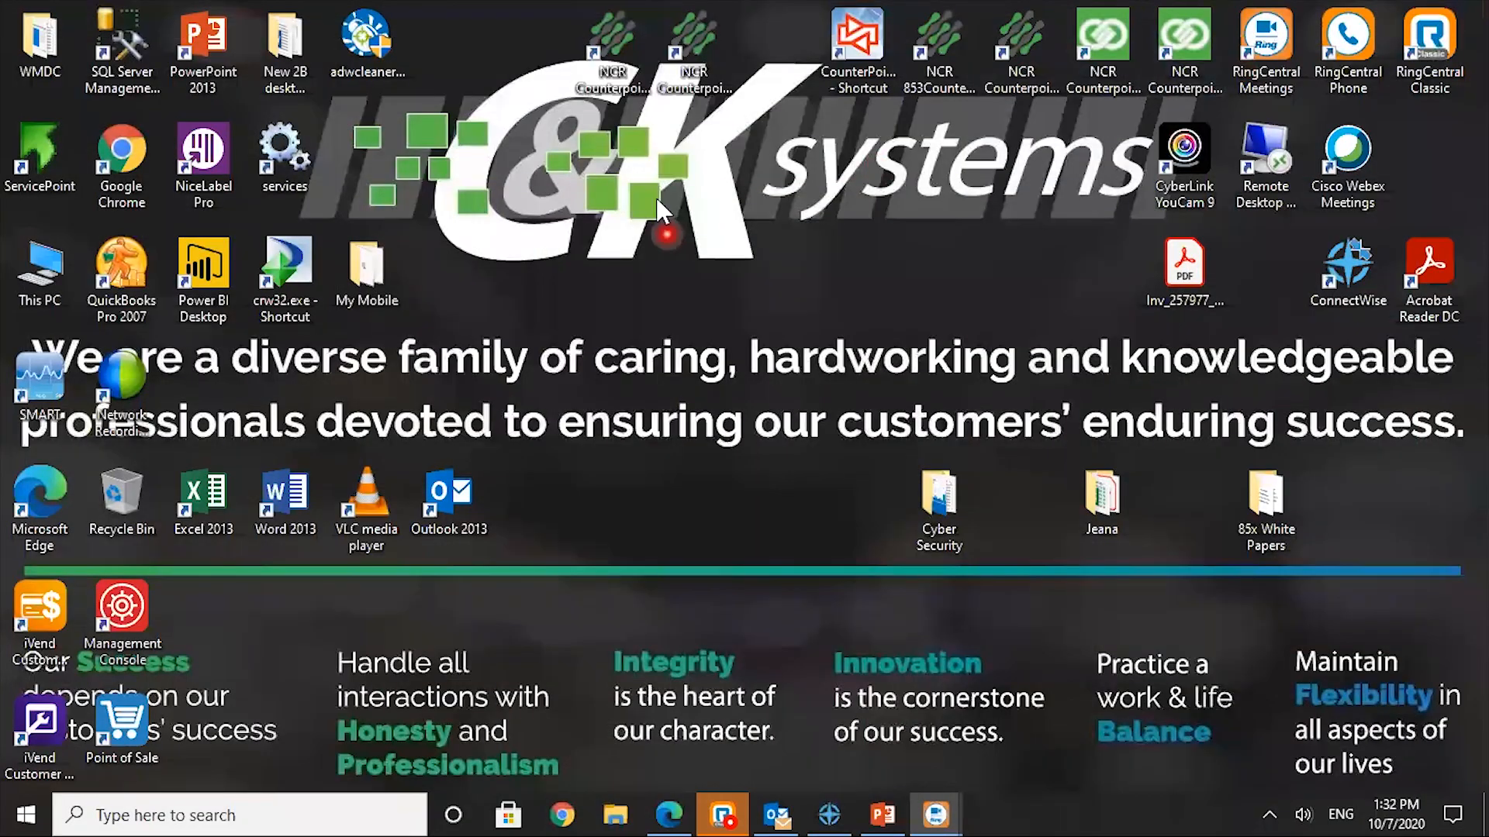
Restart Counterpoint 856 and log in to Bluff City Golf856 with the new user's ID, accepting the offer to clock in
double_click(694, 89)
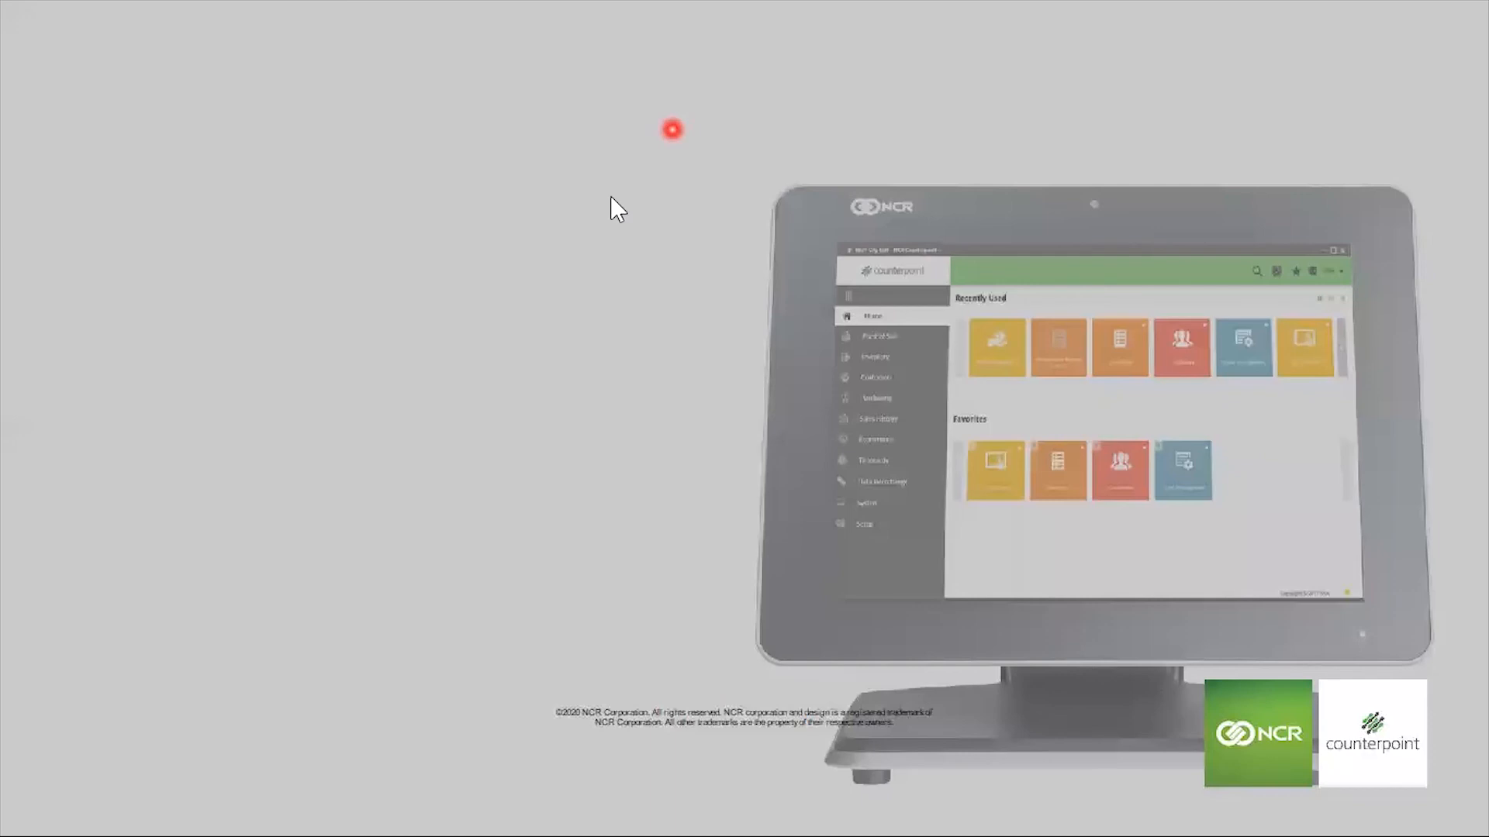
left_click(575, 465)
left_click(327, 475)
left_click_drag(327, 475, 2, 463)
type("MARK")
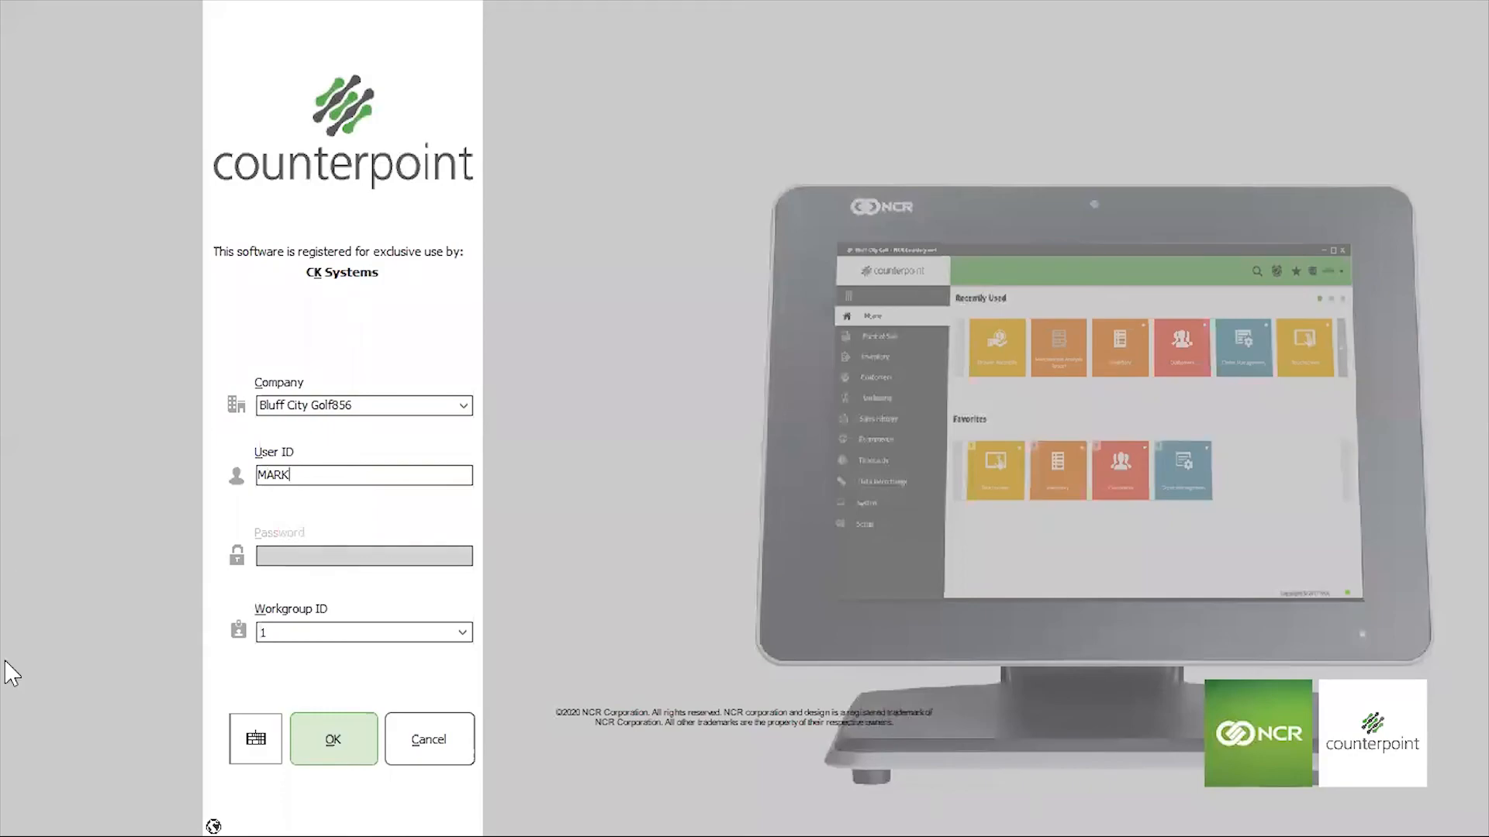
left_click(334, 741)
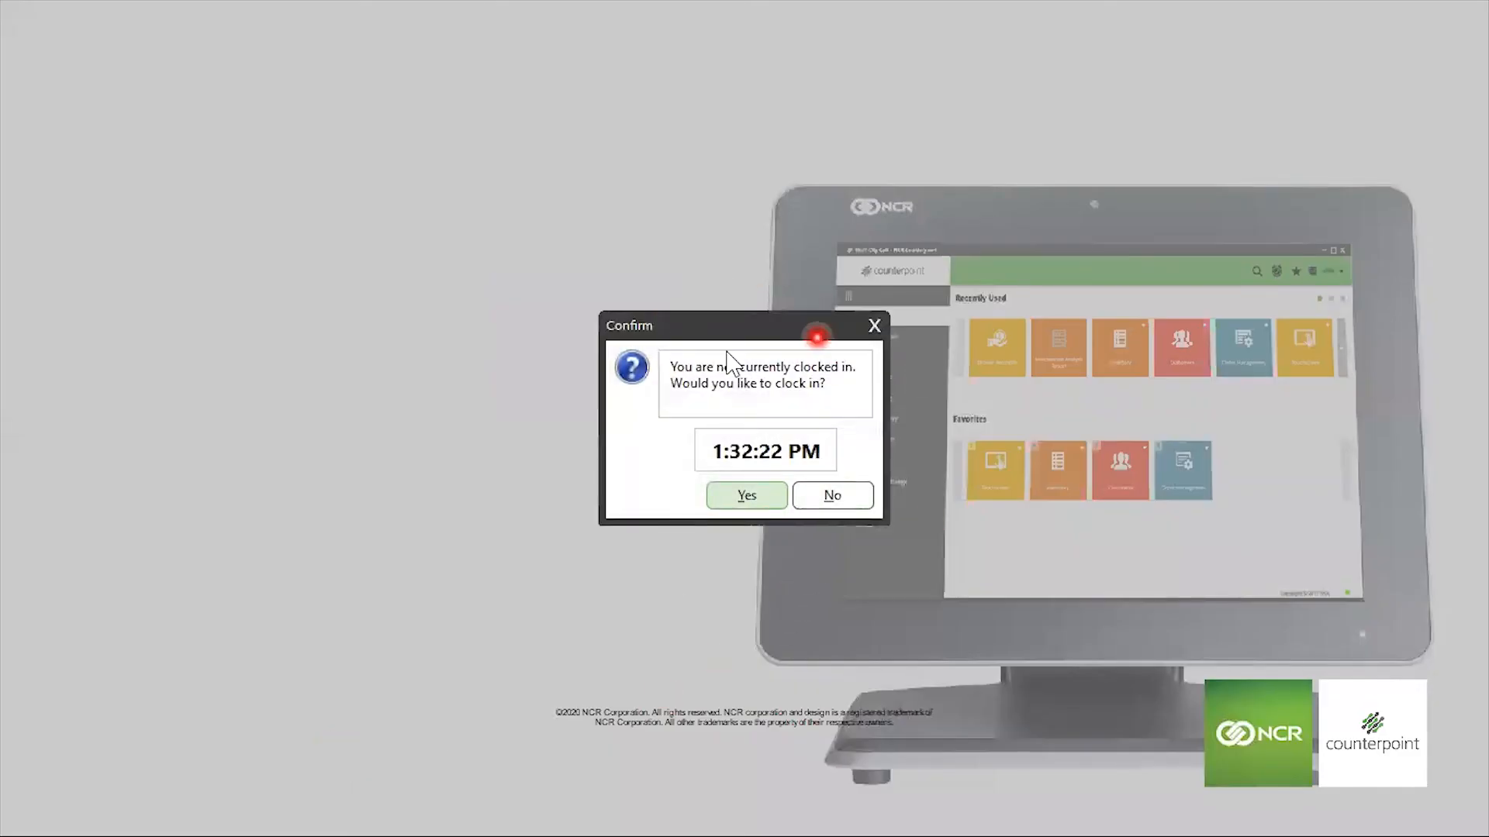
left_click(762, 496)
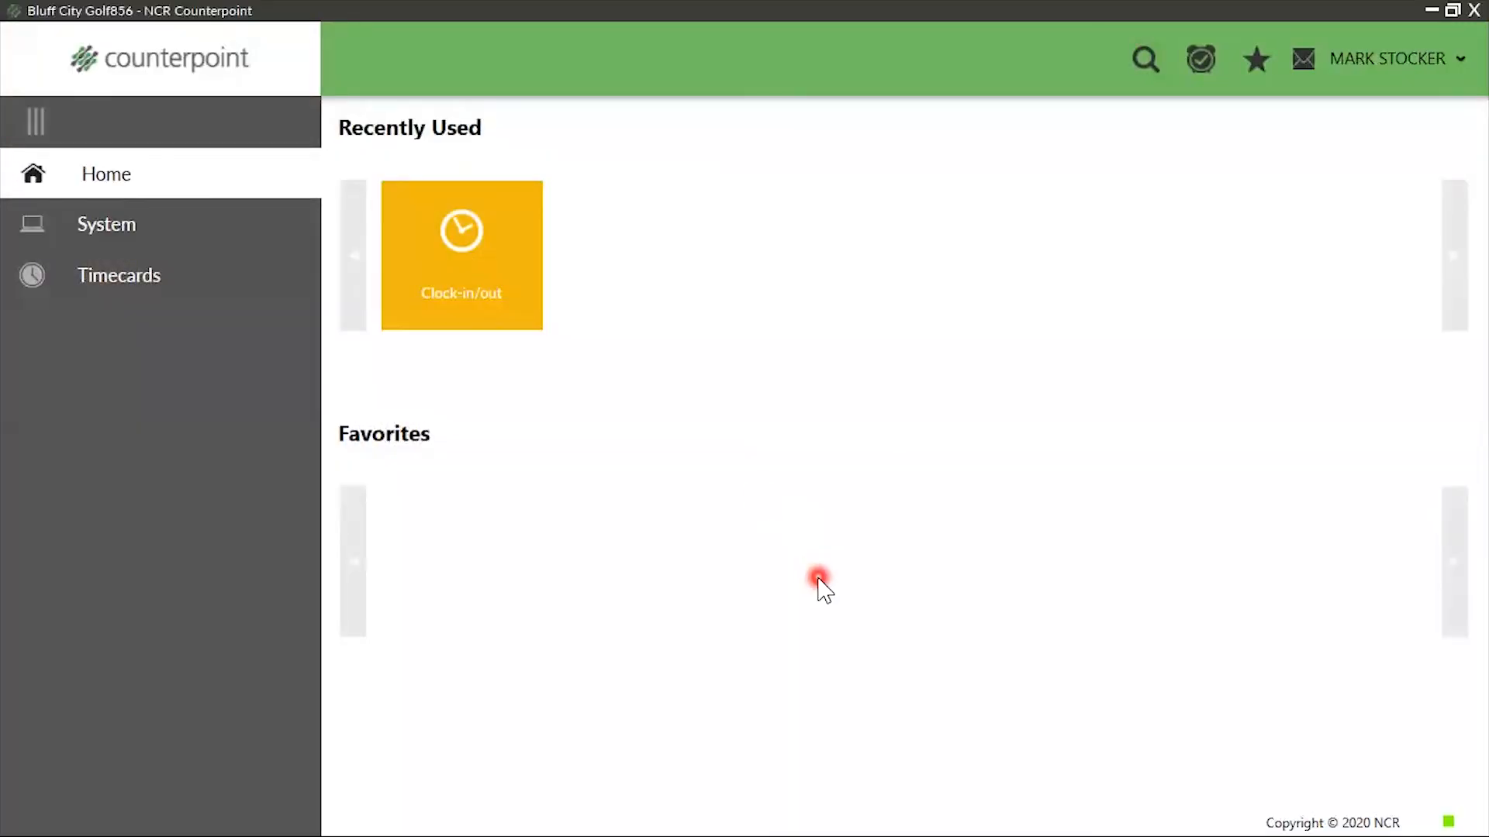
Examine the System and Timecards menus available to the new STOCKER user
left_click(78, 224)
left_click(218, 247)
left_click(28, 277)
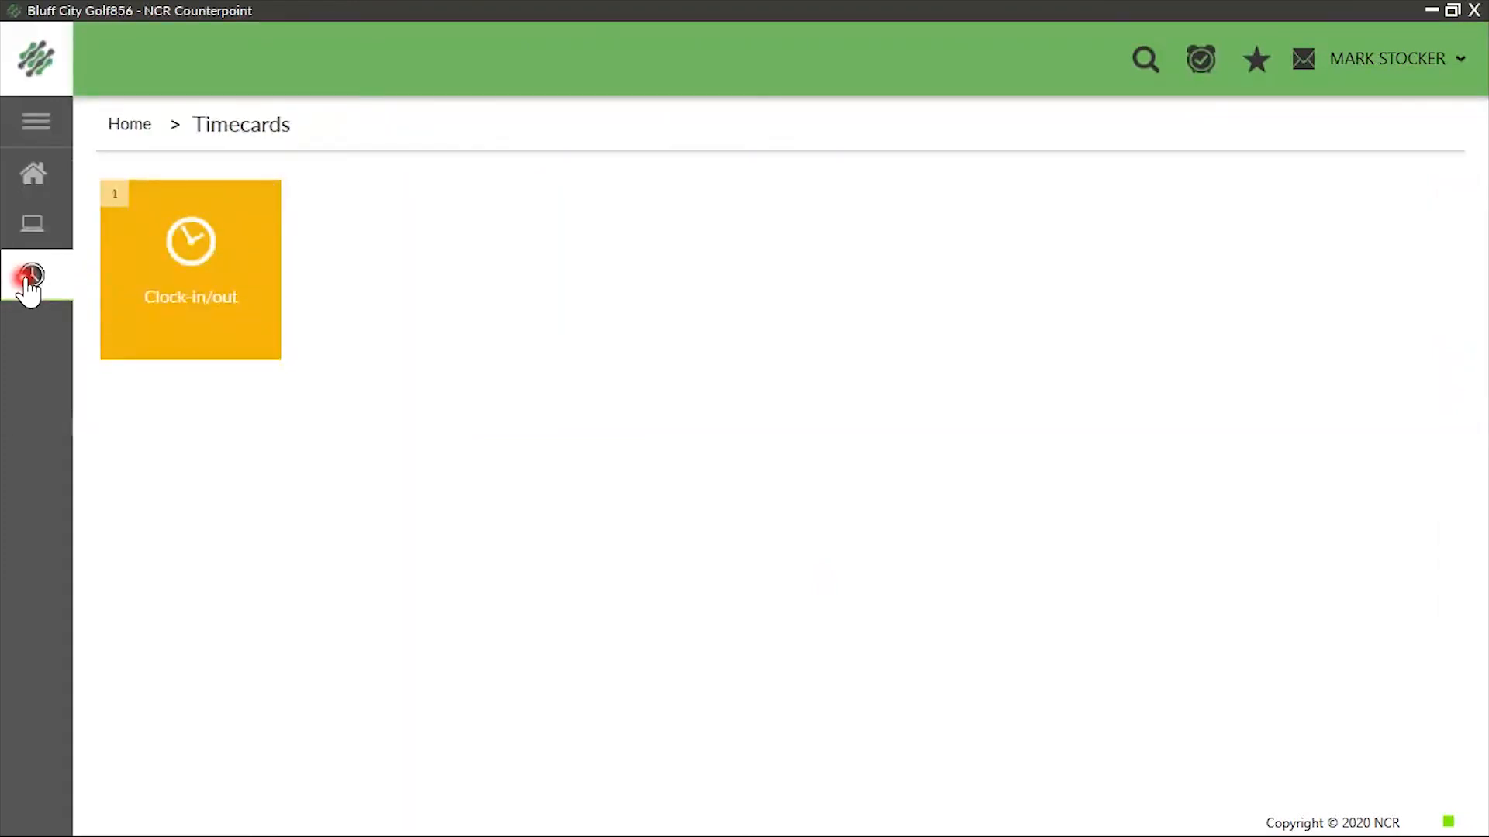
Clock out the new user by entering the user ID in the Clock-in/Clock-out function
left_click(239, 279)
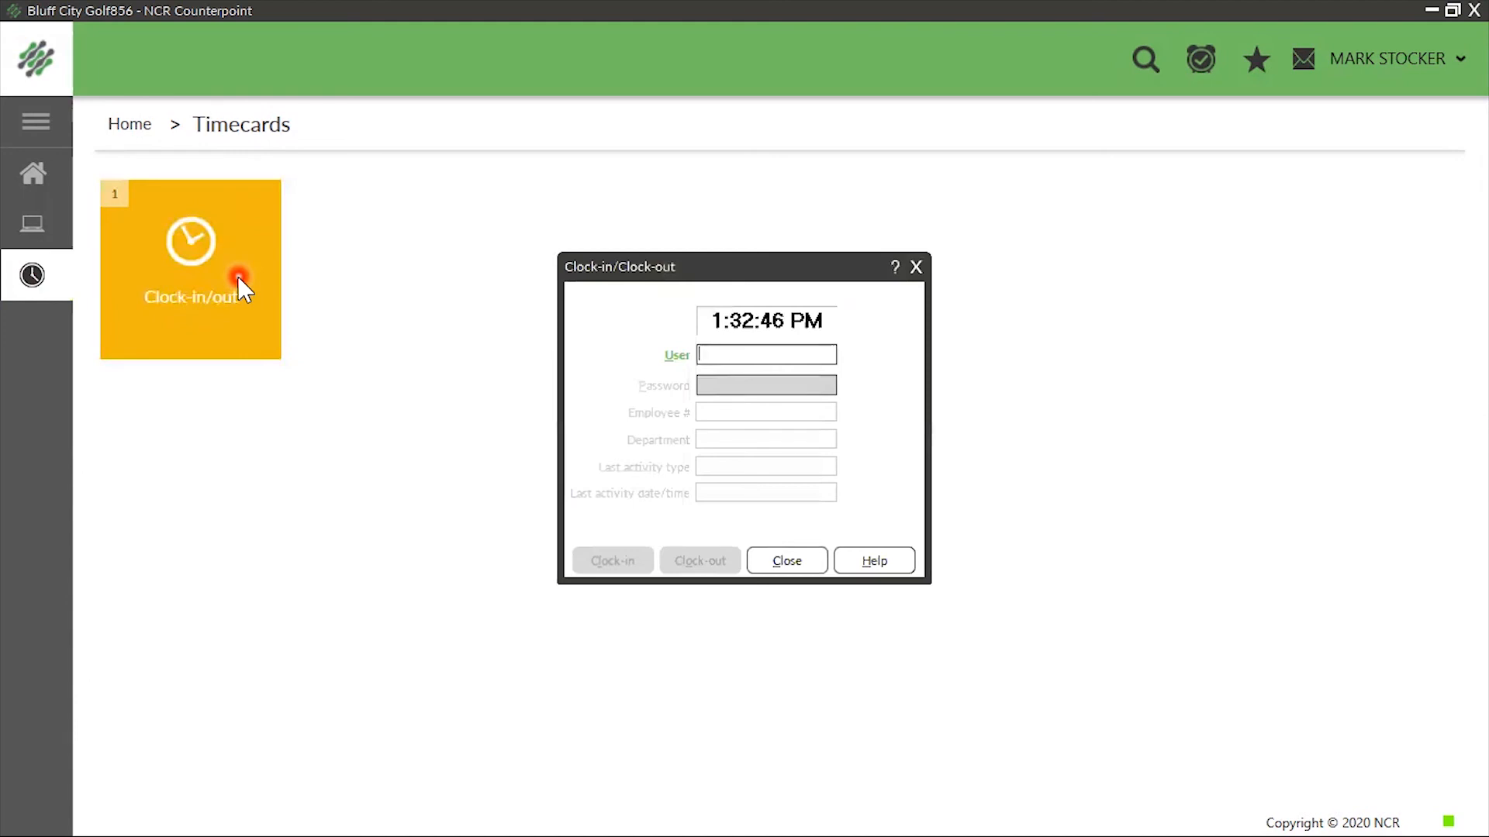
type("MARK")
key("Tab")
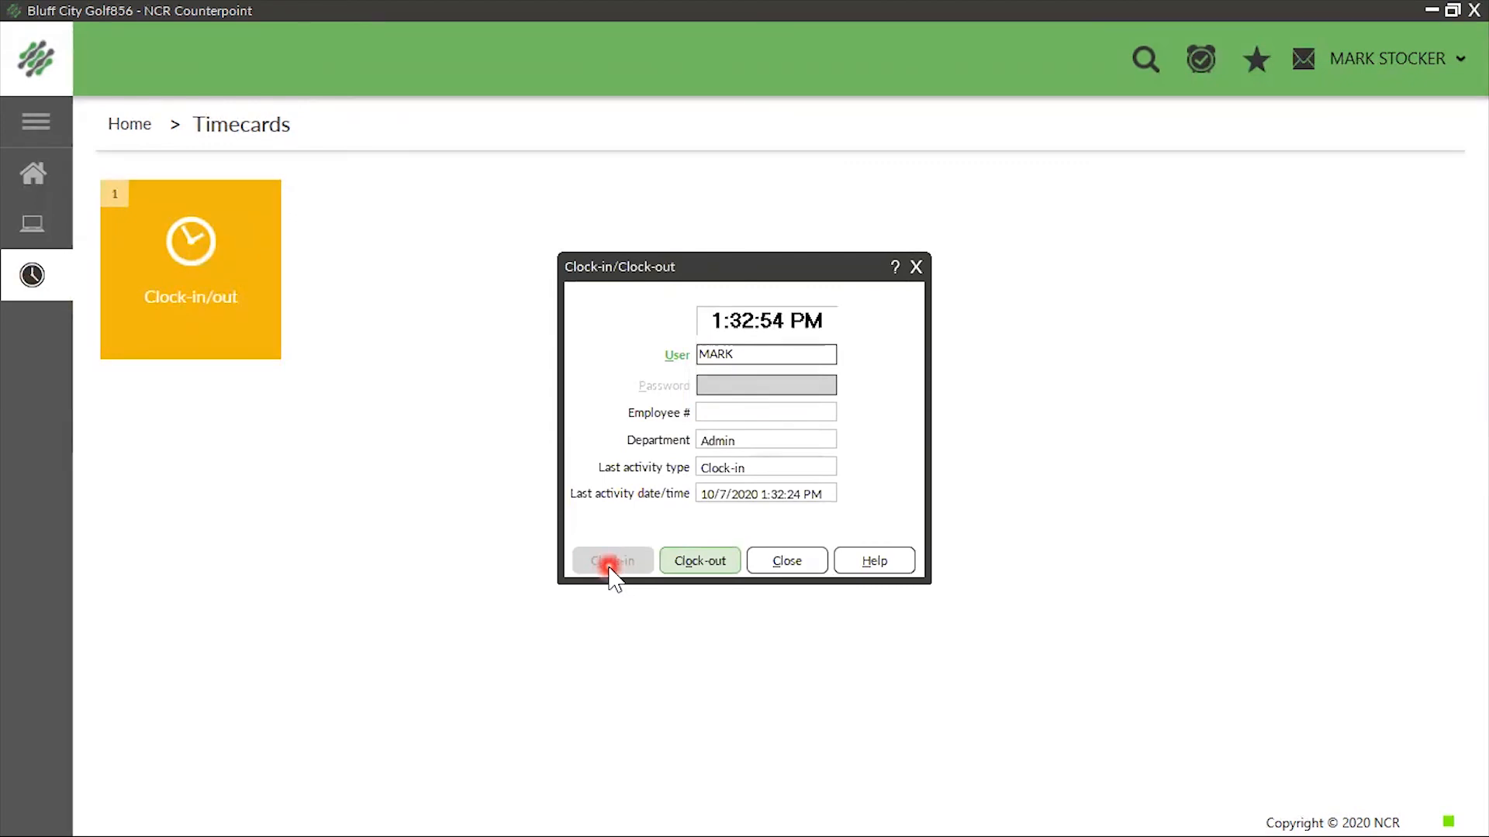
left_click(695, 563)
left_click(862, 455)
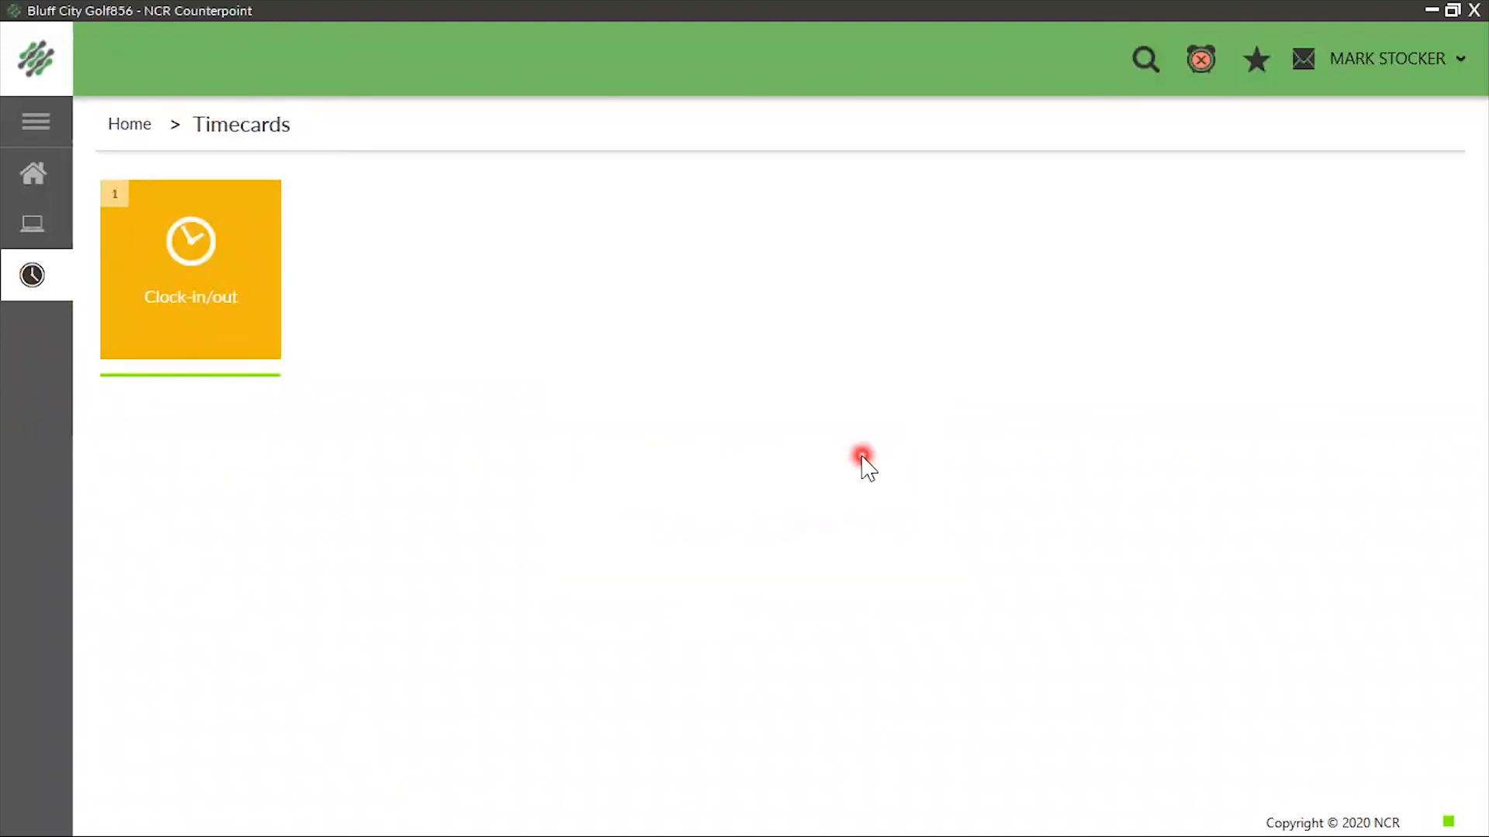
Exit Counterpoint, restart it and log back in with the system administrator's user ID
key("alt+F4")
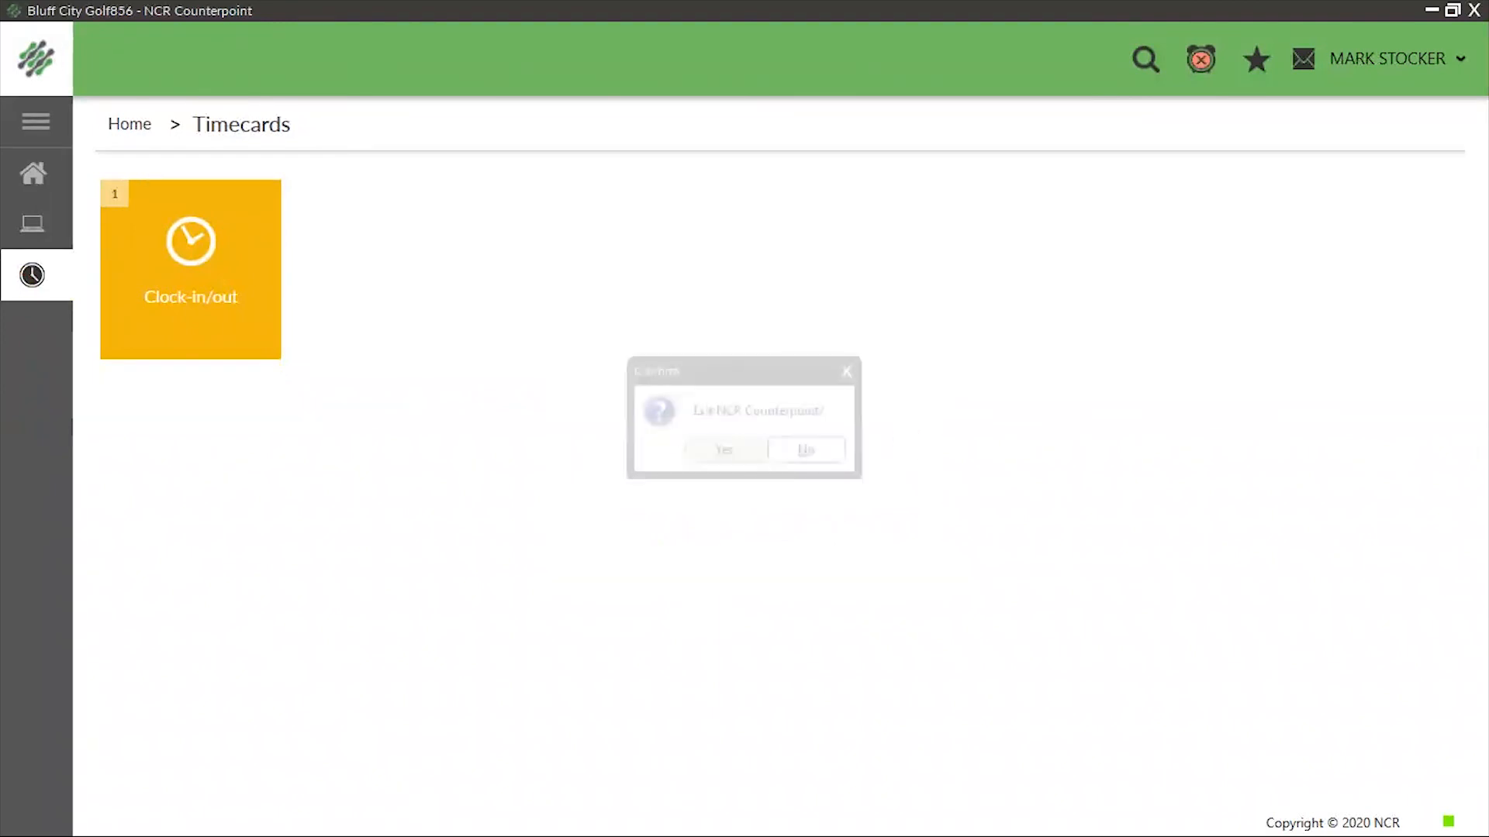
left_click(714, 450)
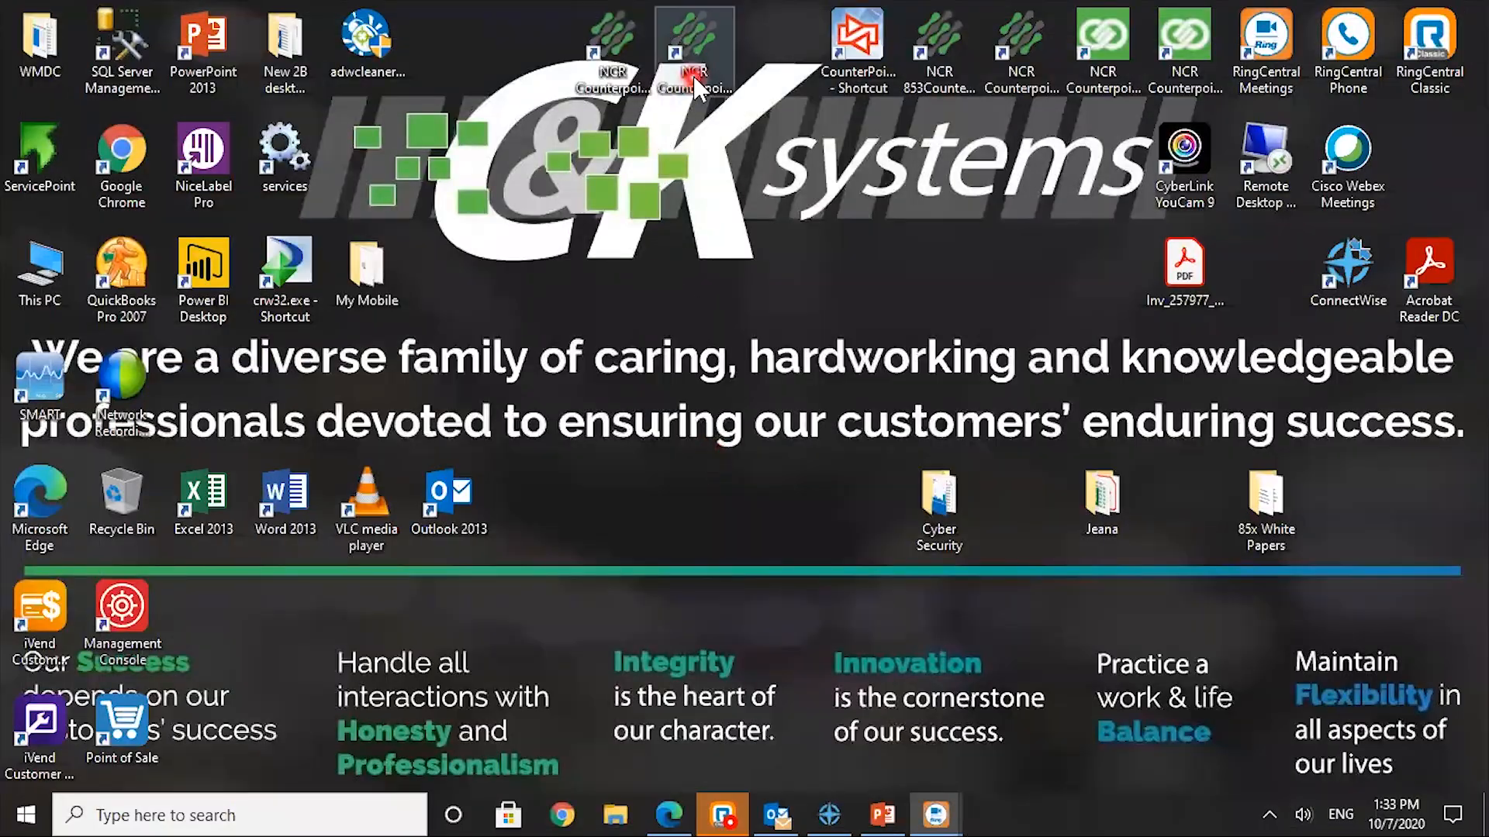
left_click(687, 96)
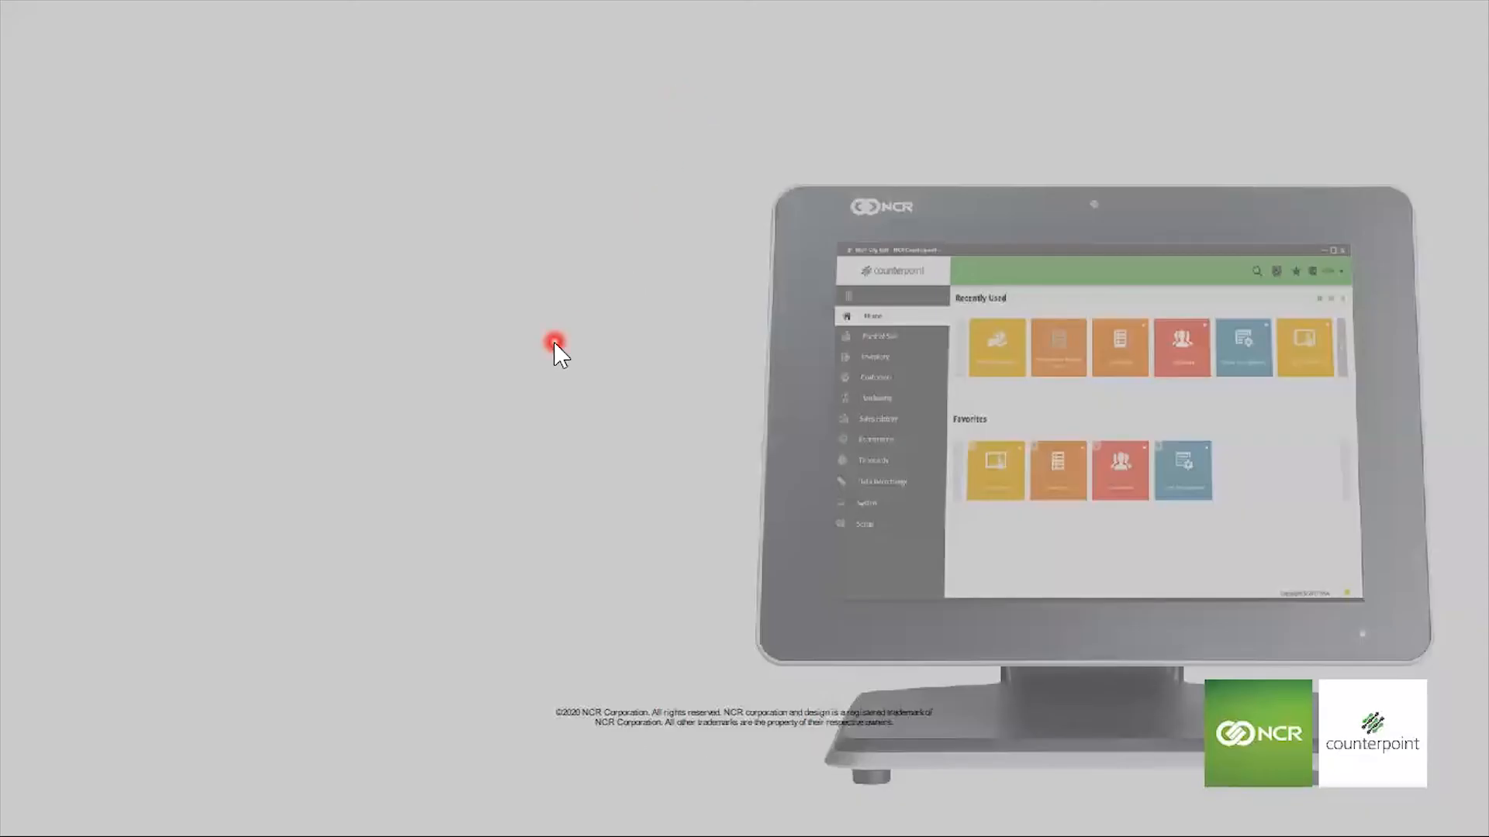
left_click(300, 475)
double_click(272, 475)
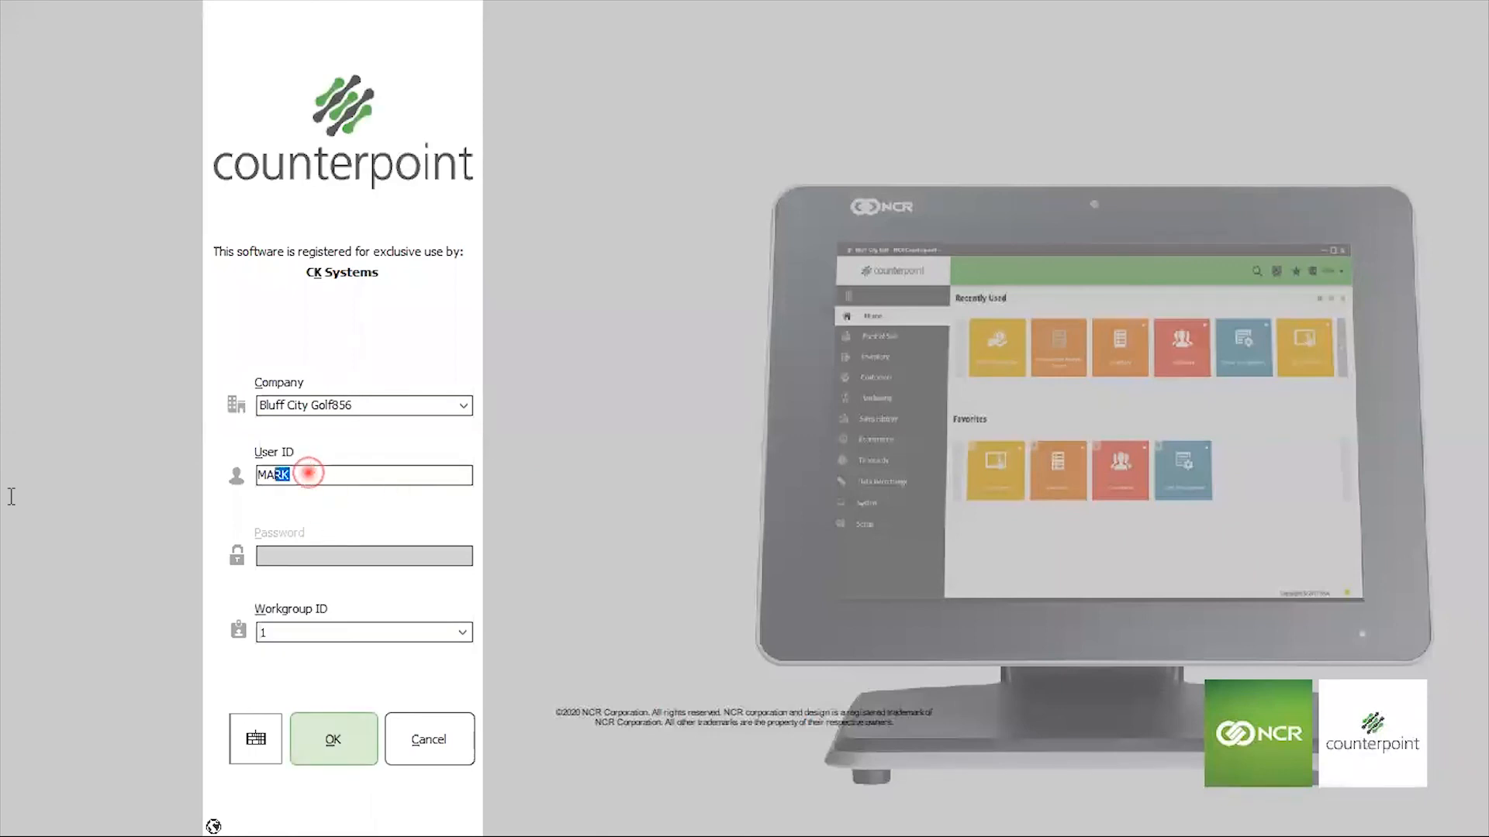
type("JEANA")
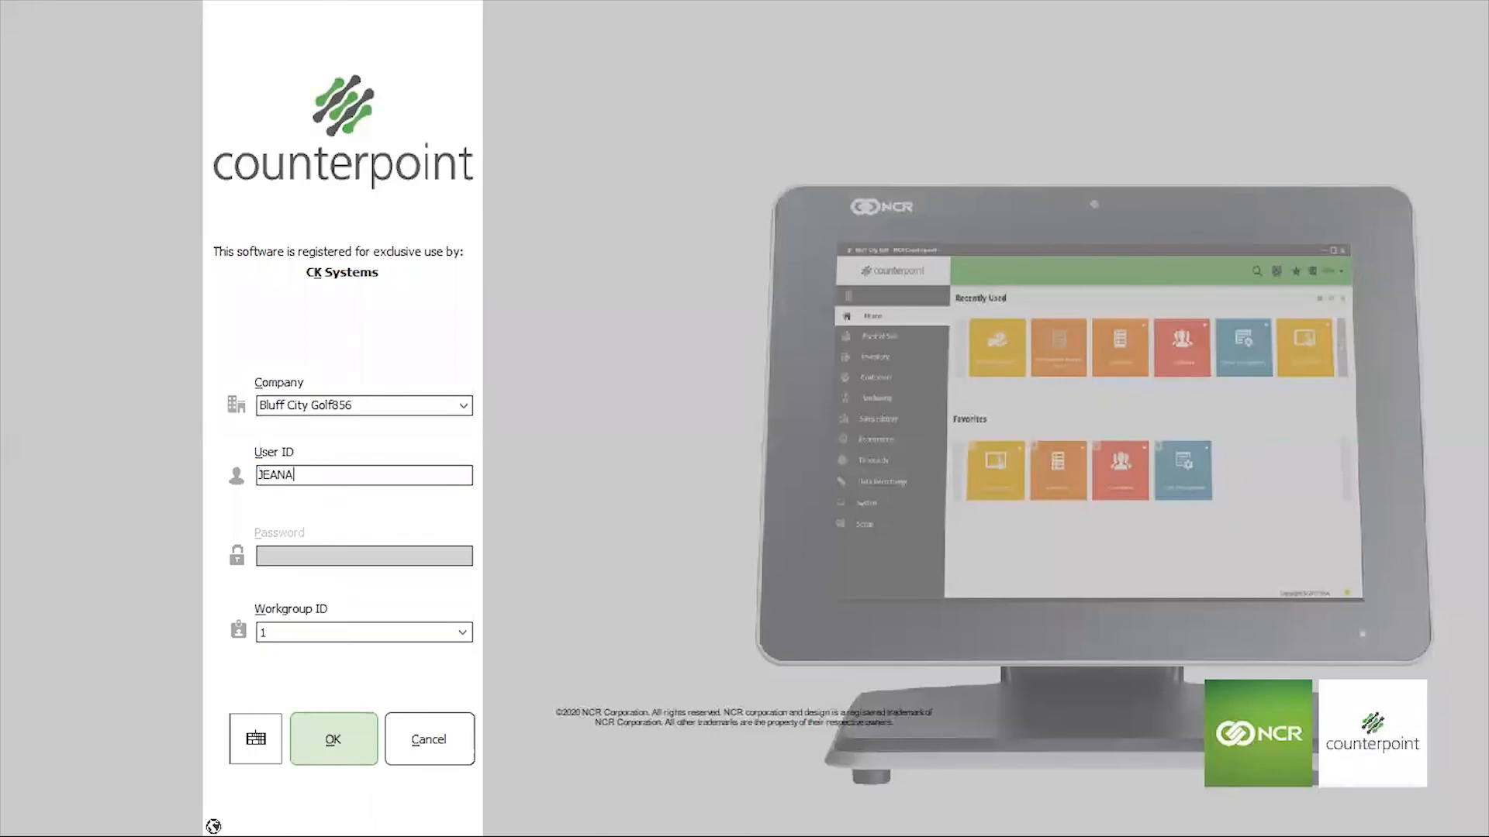
left_click(326, 743)
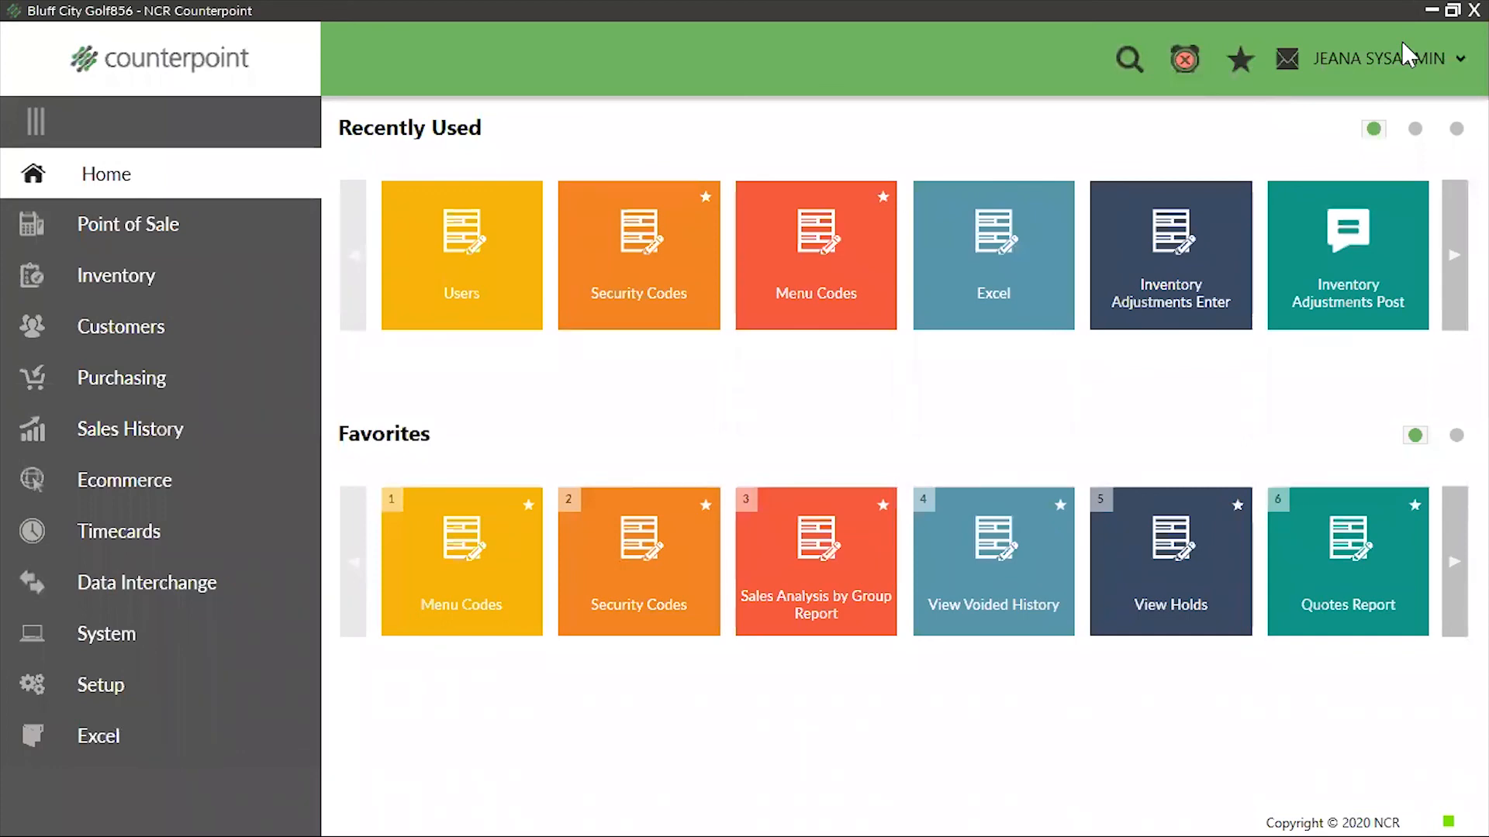
Minimize Counterpoint and switch to the 7-Menu Codes New.pptx presentation in PowerPoint
left_click(1432, 10)
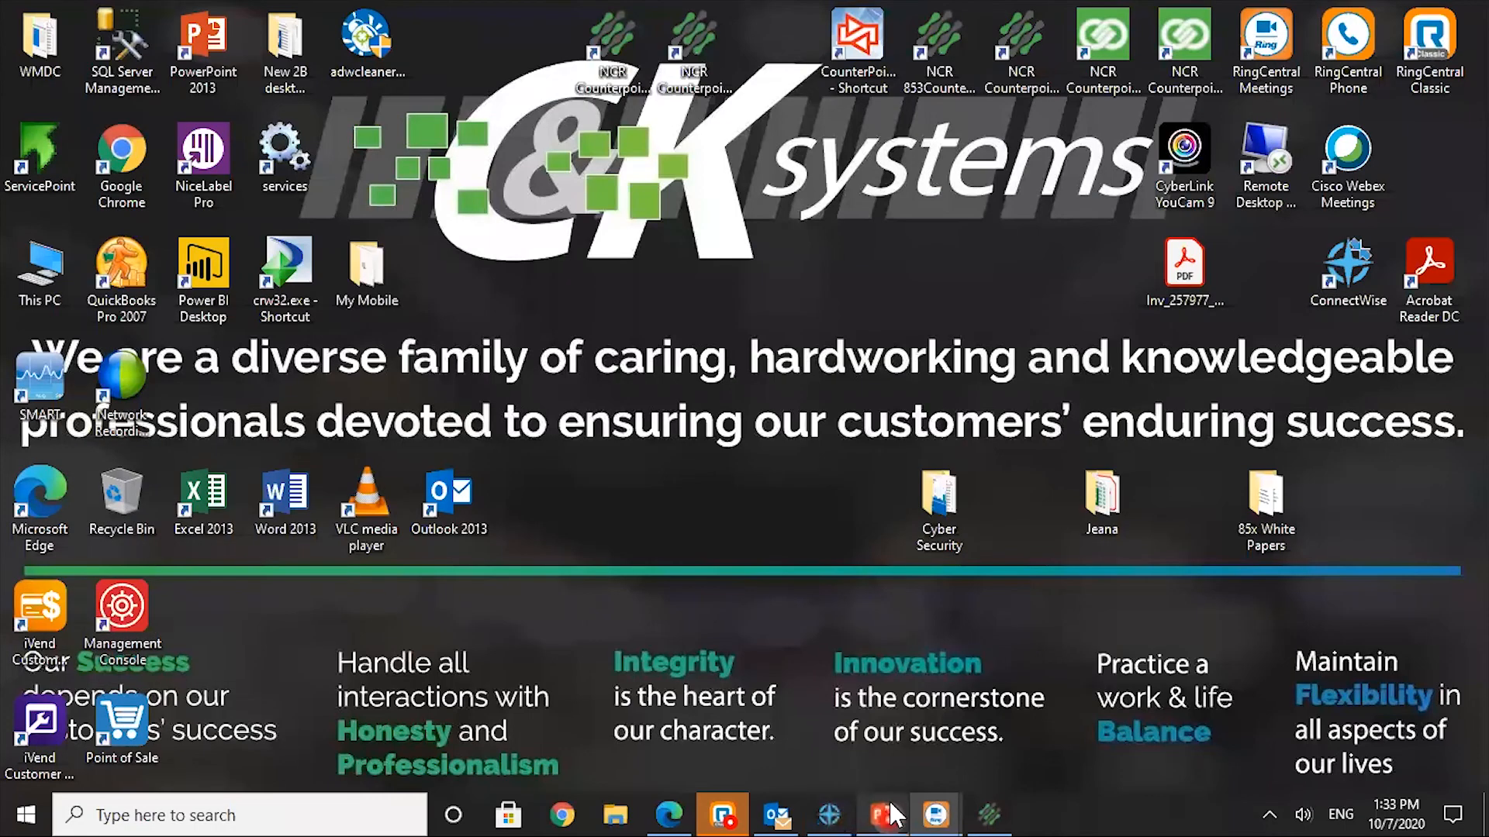
left_click(884, 814)
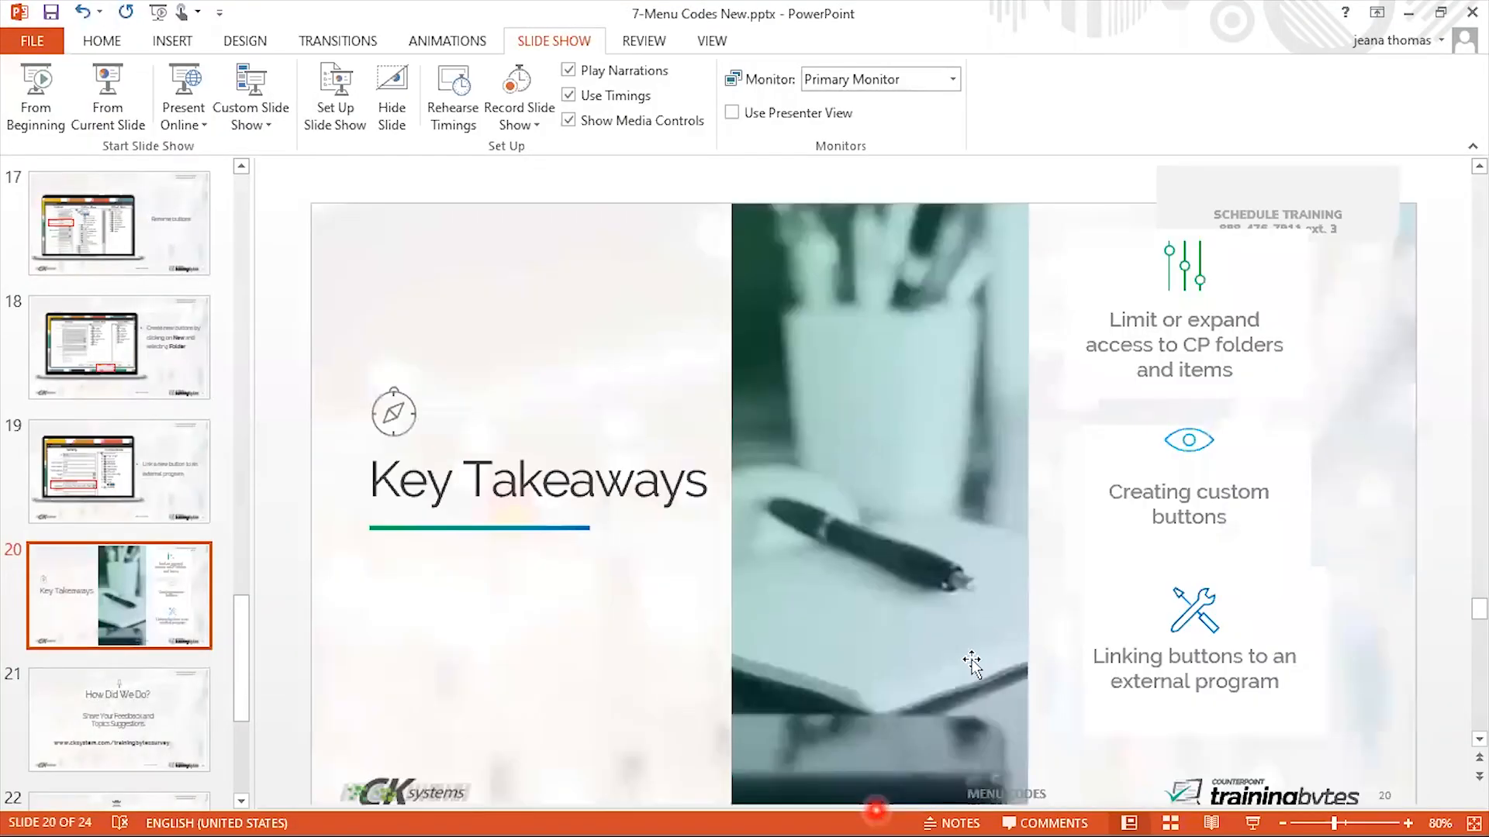